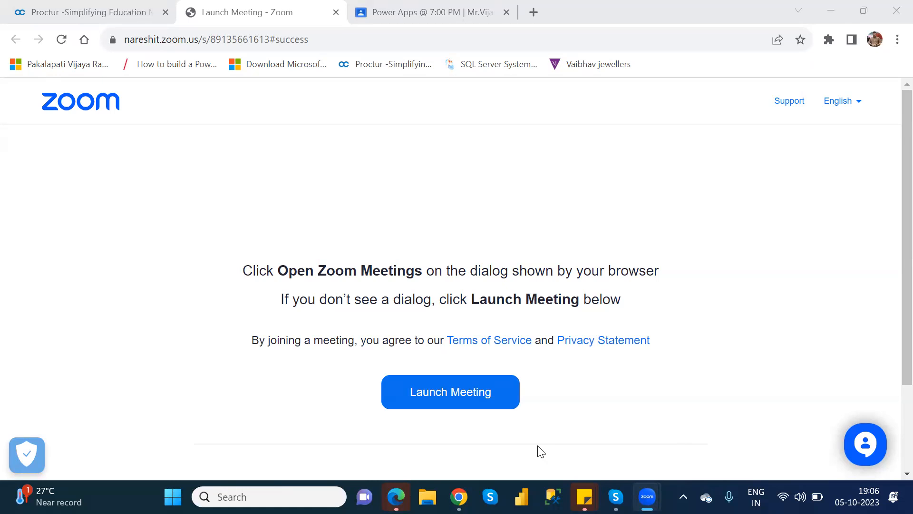
Switch to Chrome, load powerapps.microsoft.com in a new incognito window and open the Power Apps sign-in page
{"action": "left_click", "coordinate": [458, 497]}
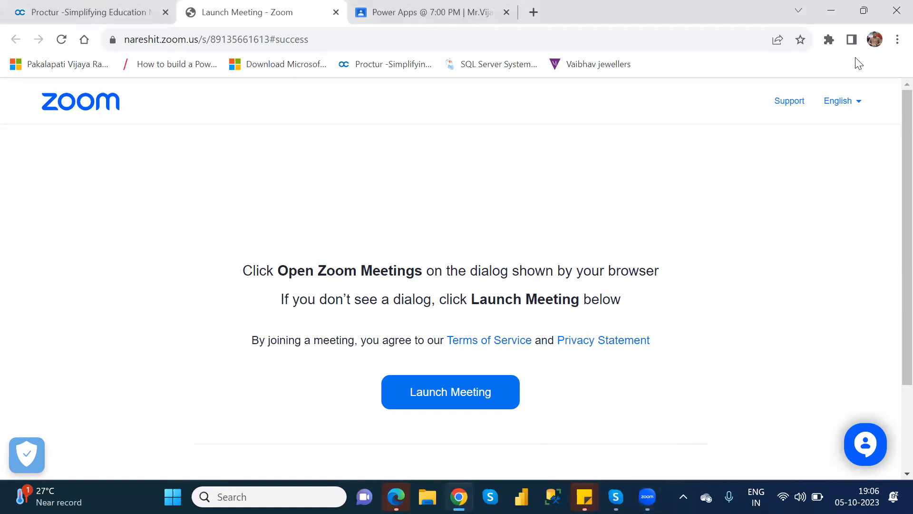
{"action": "left_click", "coordinate": [897, 40]}
{"action": "left_click", "coordinate": [782, 100]}
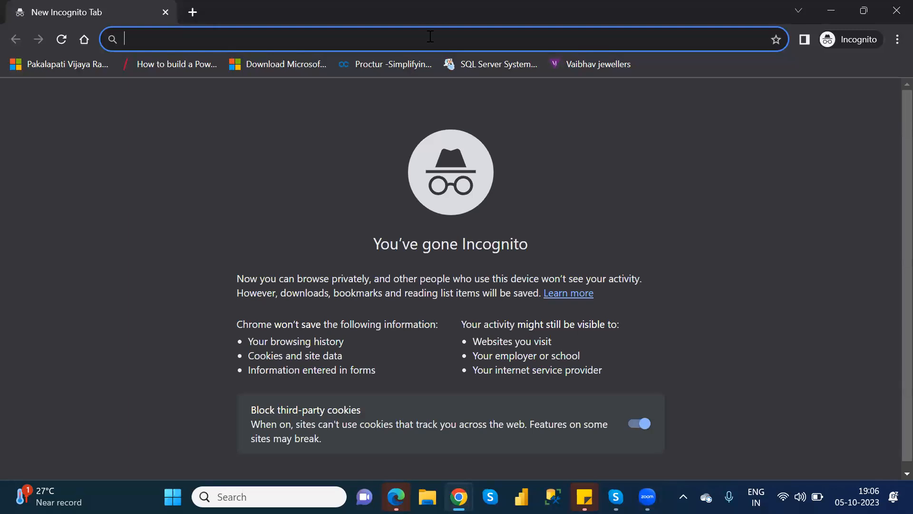
{"action": "type", "text": "pow"}
{"action": "key", "text": "Return"}
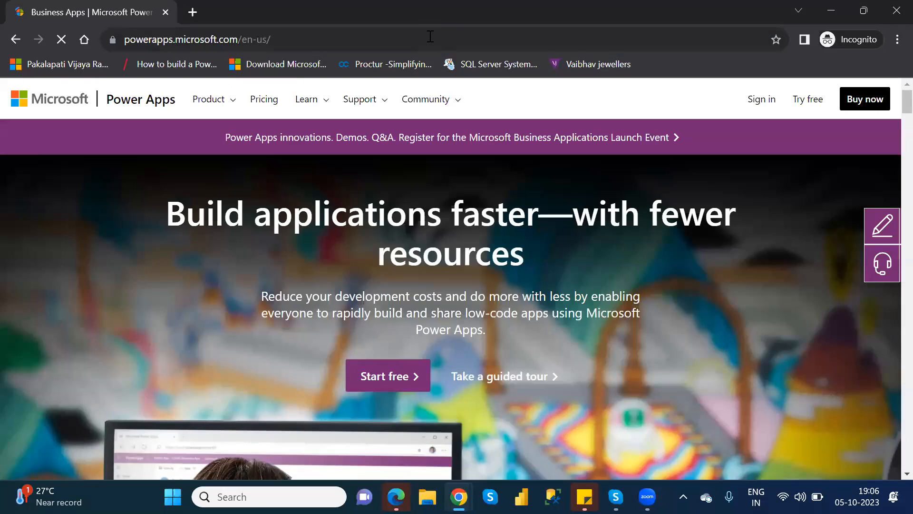
{"action": "left_click", "coordinate": [753, 106]}
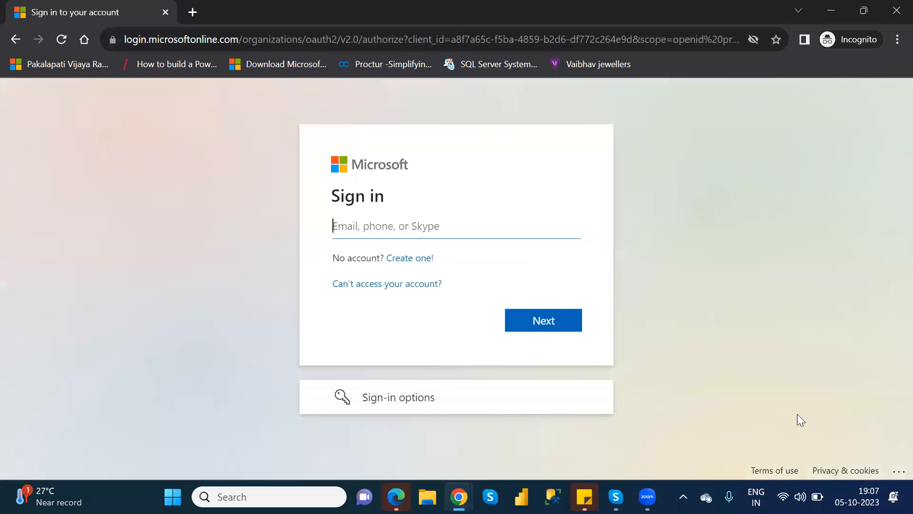
Copy the Power Apps account e-mail from the sticky note and submit it on the Microsoft sign-in form
{"action": "left_click", "coordinate": [584, 496]}
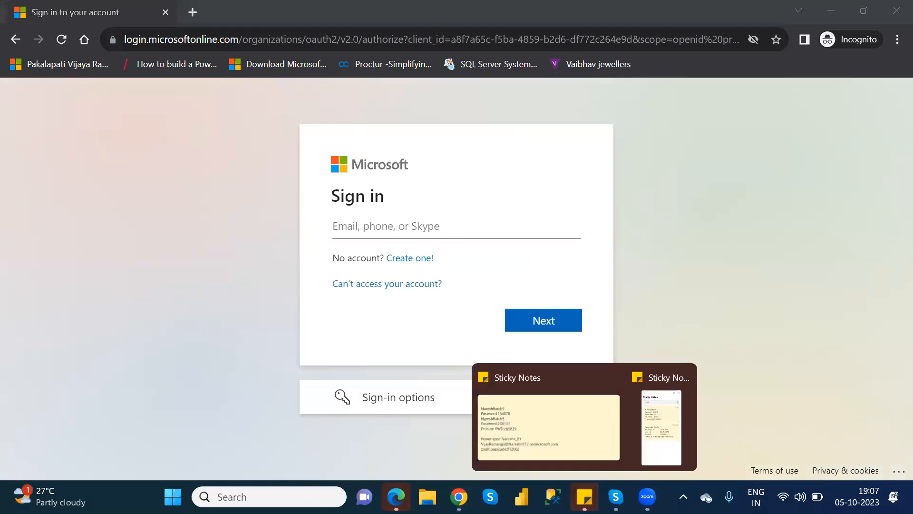
{"action": "left_click", "coordinate": [566, 433]}
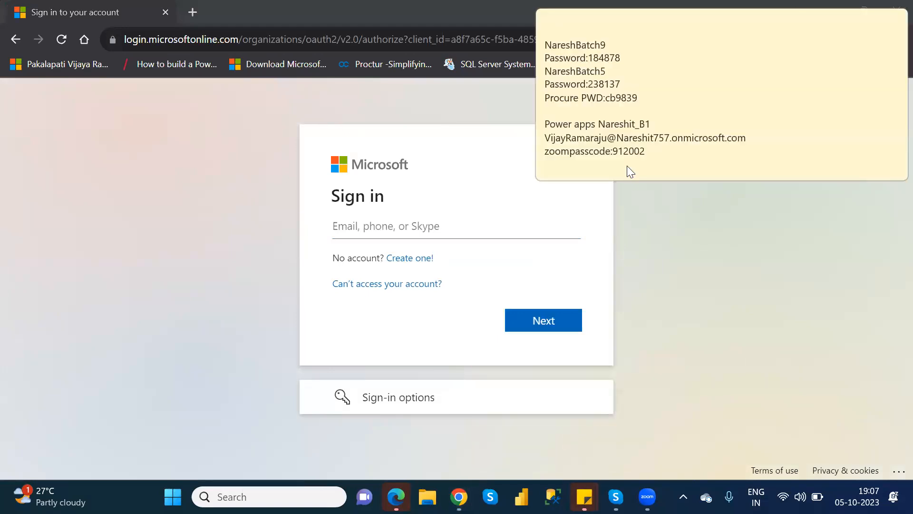
{"action": "left_click_drag", "start_coordinate": [758, 139], "coordinate": [697, 95]}
{"action": "left_click", "coordinate": [697, 95]}
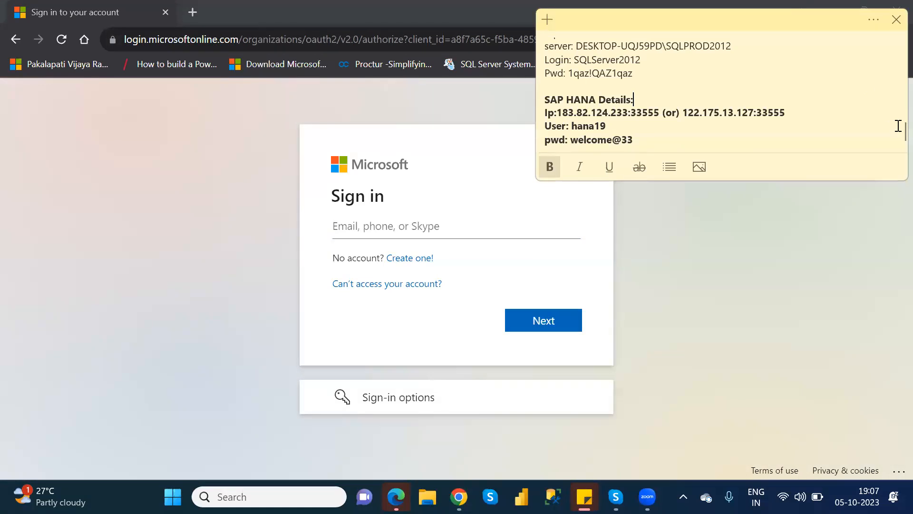
{"action": "left_click_drag", "start_coordinate": [899, 130], "coordinate": [898, 47]}
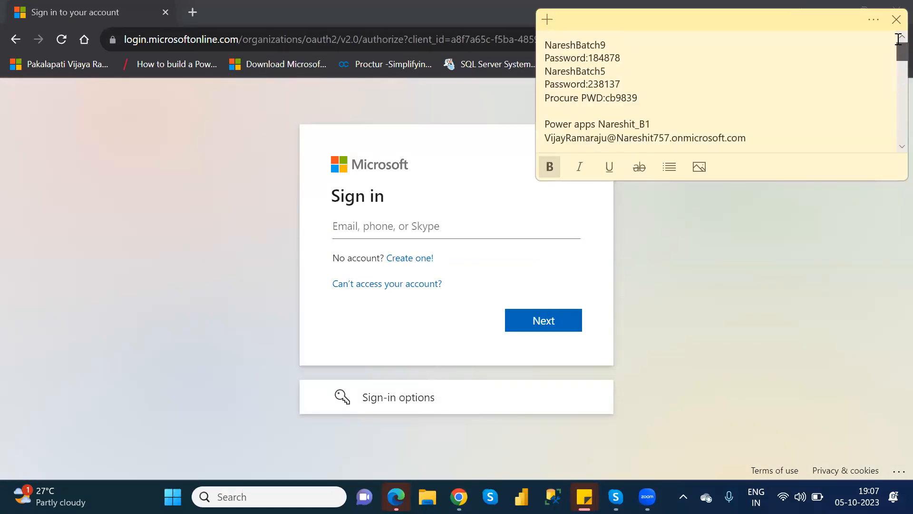
{"action": "left_click_drag", "start_coordinate": [754, 138], "coordinate": [546, 138]}
{"action": "key", "text": "ctrl+c"}
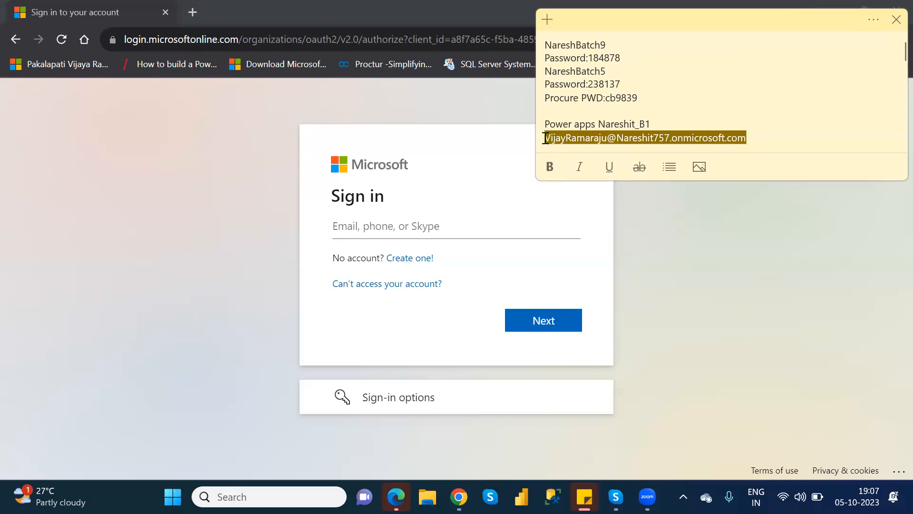
{"action": "left_click", "coordinate": [446, 226]}
{"action": "key", "text": "ctrl+v"}
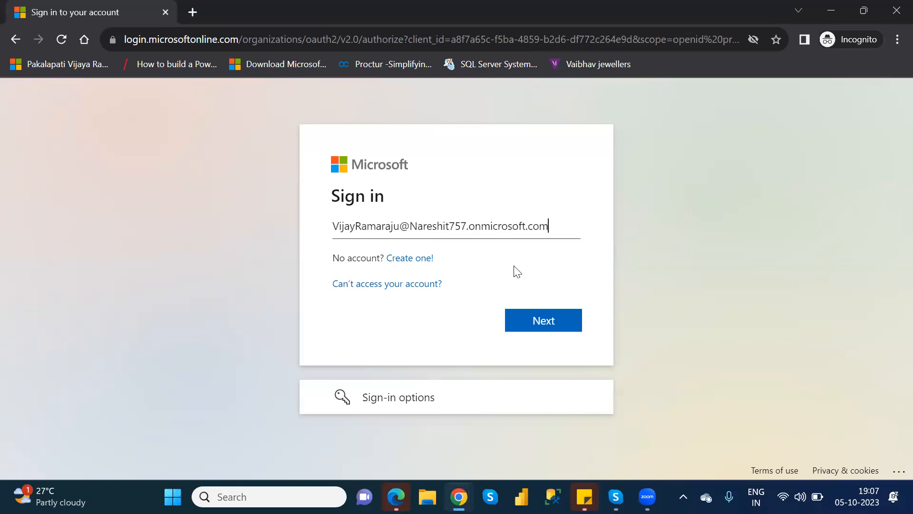
{"action": "left_click", "coordinate": [560, 316]}
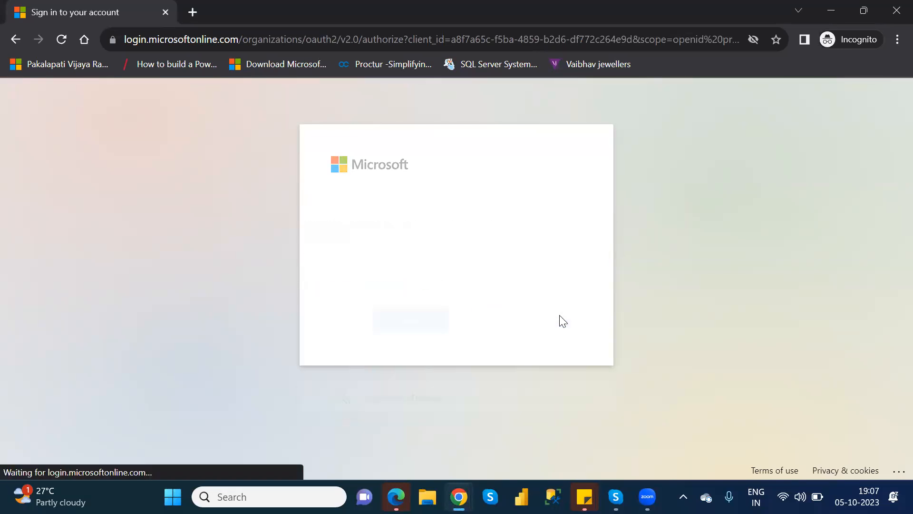
Enter the account password, sign in and agree to stay signed in
{"action": "type", "text": "********"}
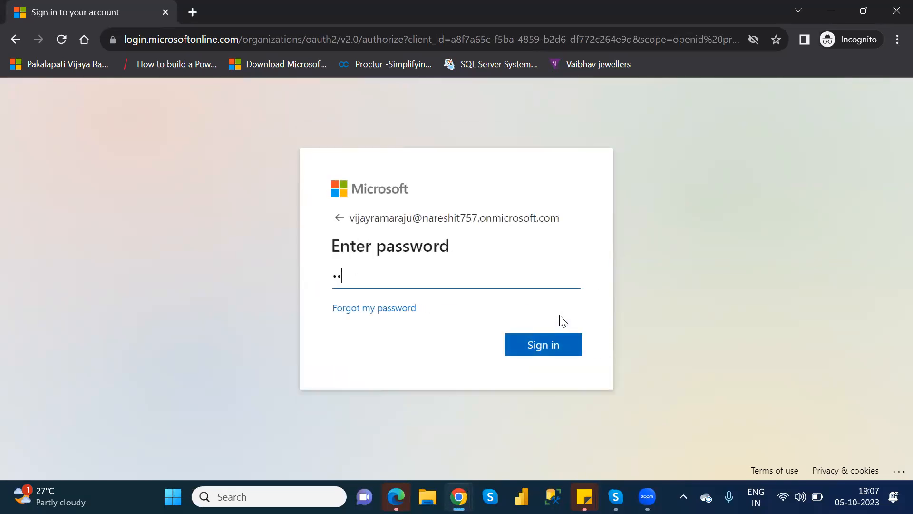
{"action": "type", "text": "****"}
{"action": "key", "text": "Return"}
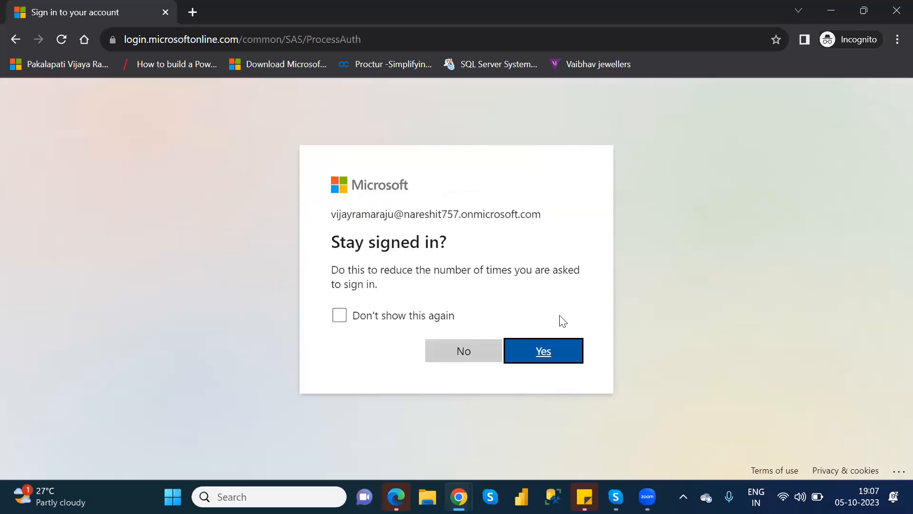
{"action": "left_click", "coordinate": [547, 351]}
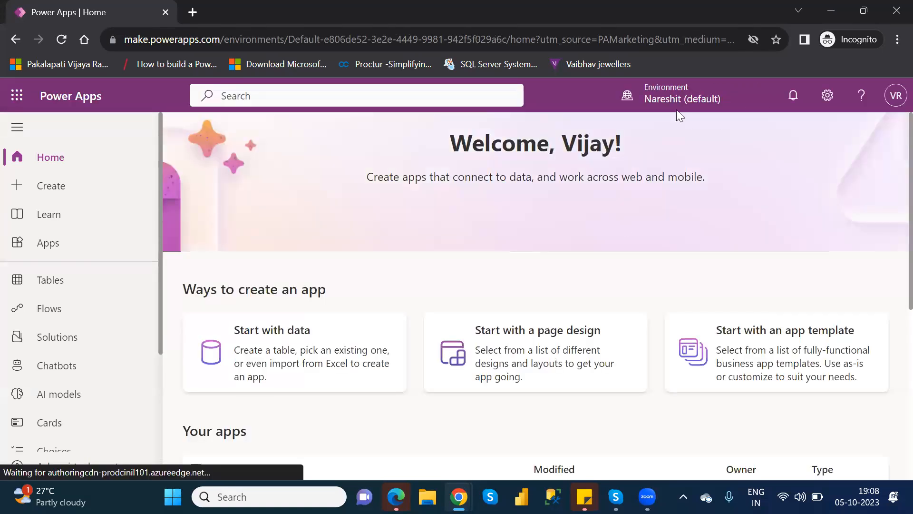
Switch the environment to NareshIT_B1 and open its list of tables
{"action": "left_click", "coordinate": [658, 97]}
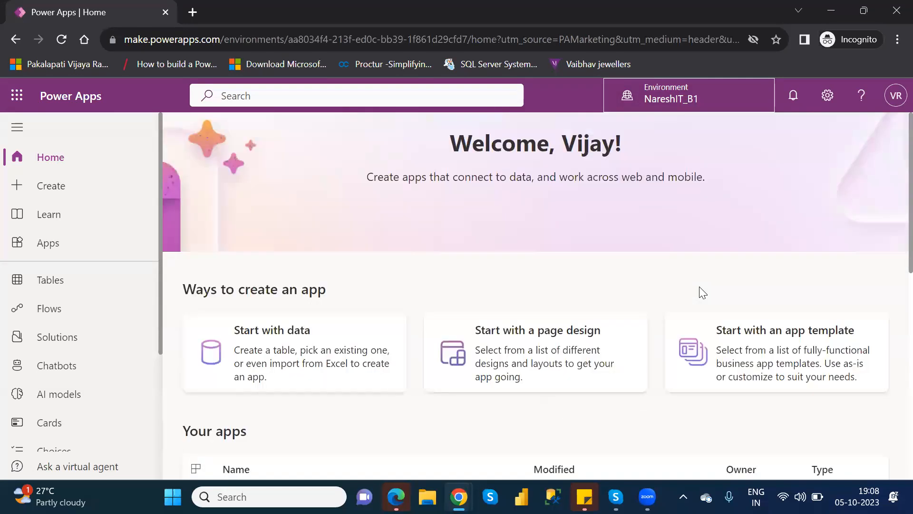
{"action": "left_click", "coordinate": [47, 281]}
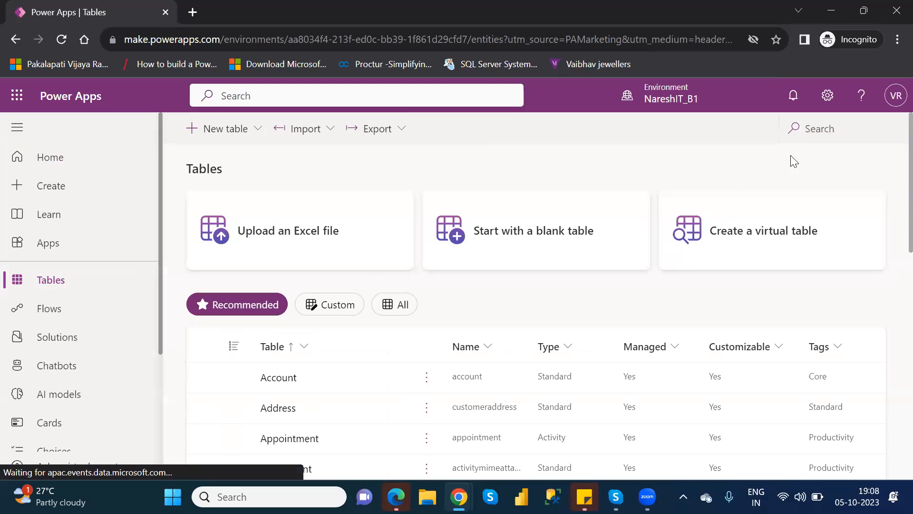
Search the tables for "customer", examine the Customer table's properties, columns and data, and return to the tables list
{"action": "left_click", "coordinate": [811, 124]}
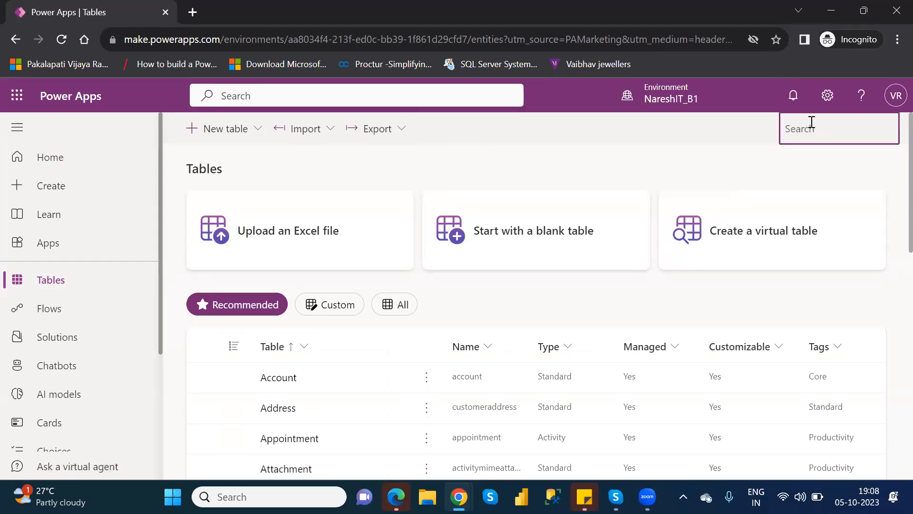
{"action": "type", "text": "customer"}
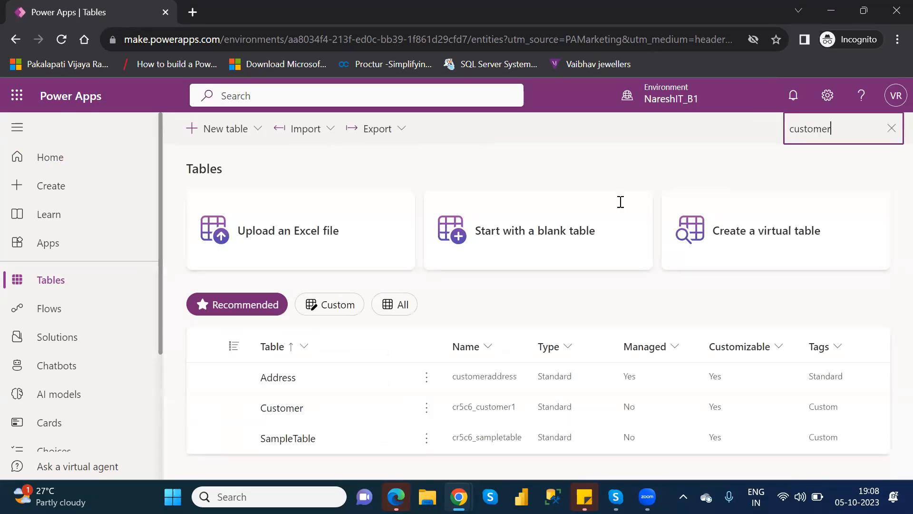
{"action": "left_click", "coordinate": [271, 409]}
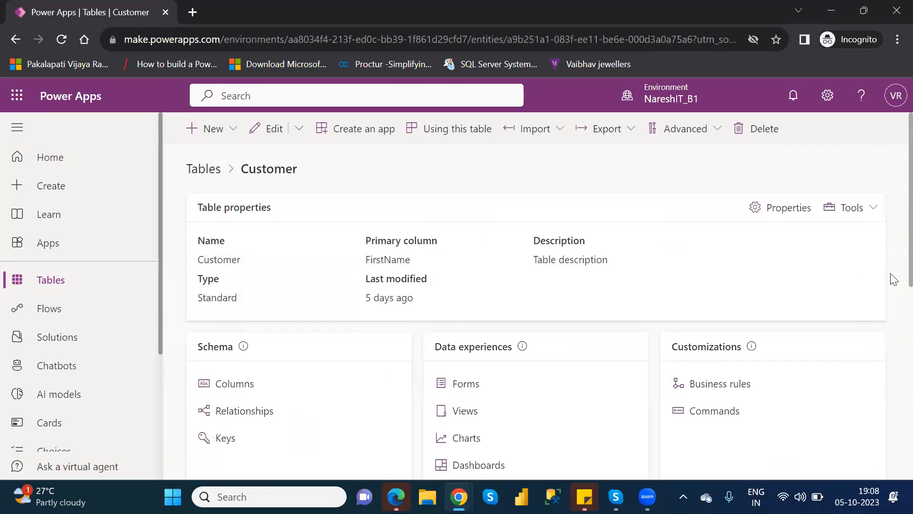
{"action": "scroll", "coordinate": [894, 305], "scroll_direction": "down", "scroll_amount": 2}
{"action": "scroll", "coordinate": [893, 315], "scroll_direction": "down", "scroll_amount": 2}
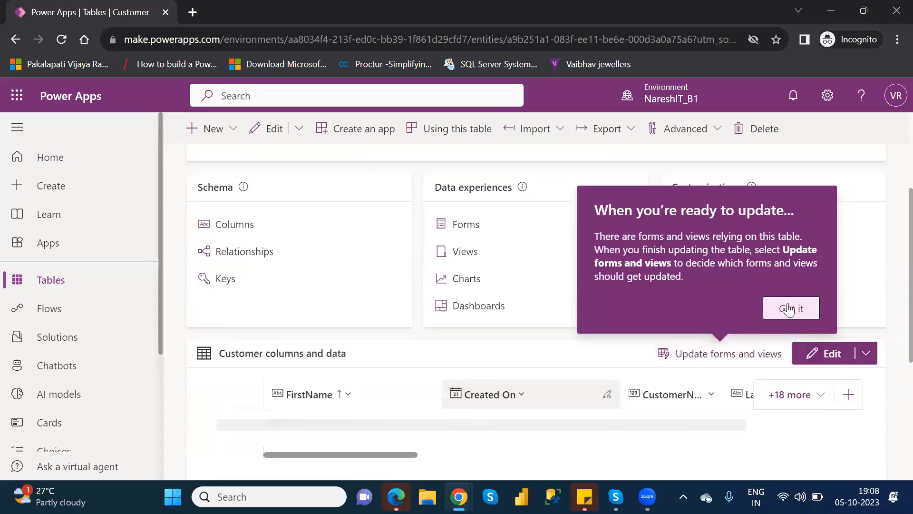
{"action": "left_click", "coordinate": [789, 310]}
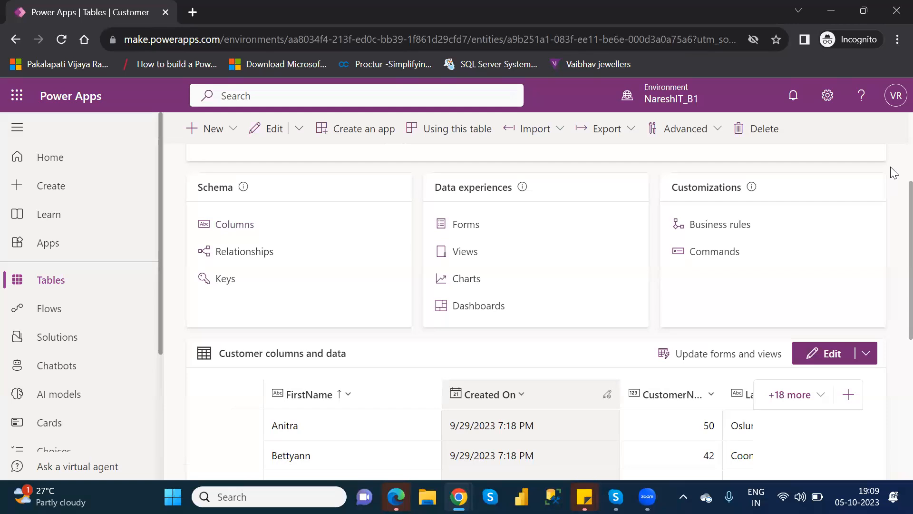
{"action": "scroll", "coordinate": [893, 172], "scroll_direction": "up", "scroll_amount": 3}
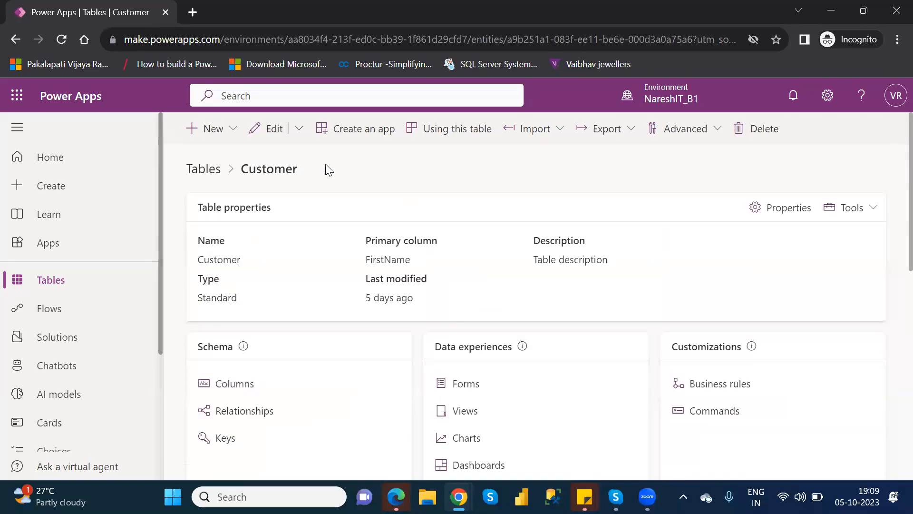
{"action": "left_click", "coordinate": [201, 179]}
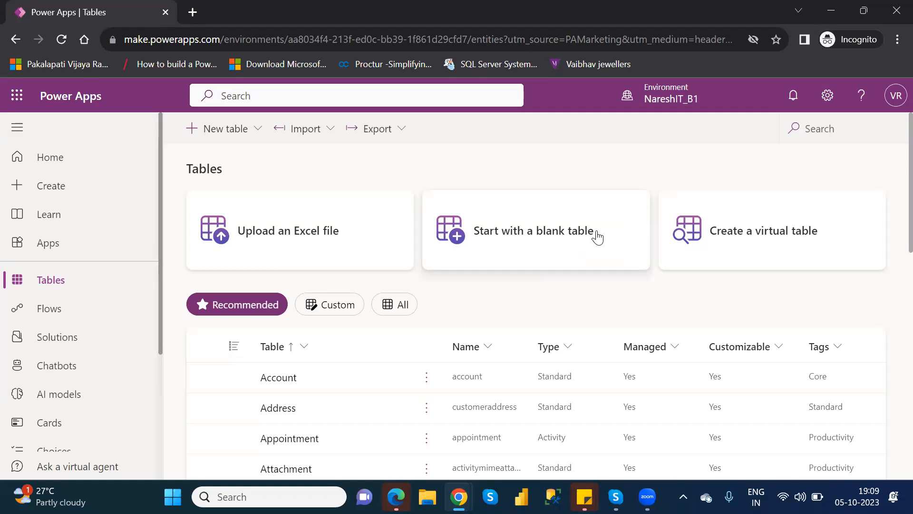
Open the Import data from Excel page for tables and close it without importing
{"action": "left_click", "coordinate": [837, 128]}
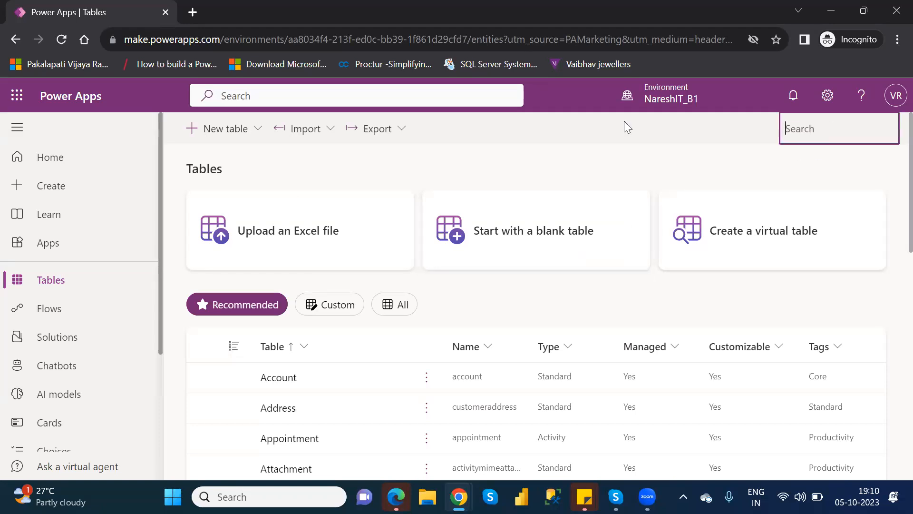
{"action": "left_click", "coordinate": [319, 129]}
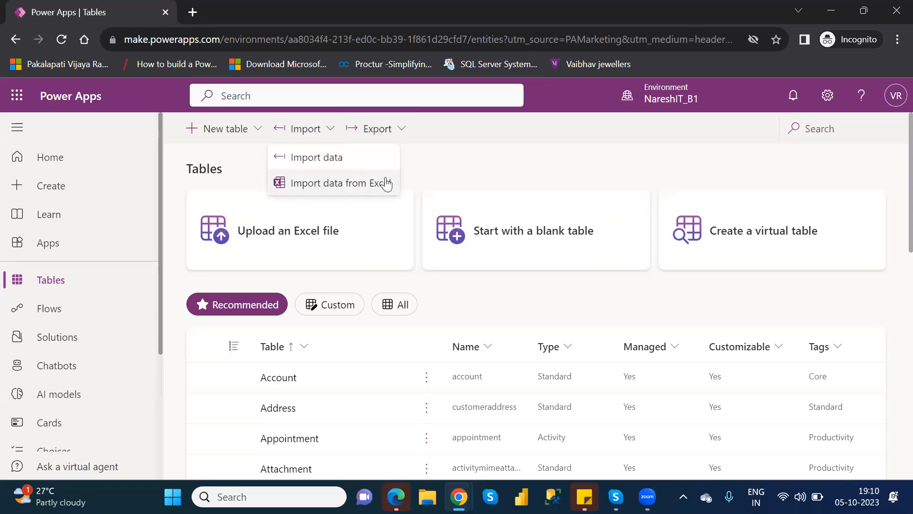
{"action": "left_click", "coordinate": [386, 183]}
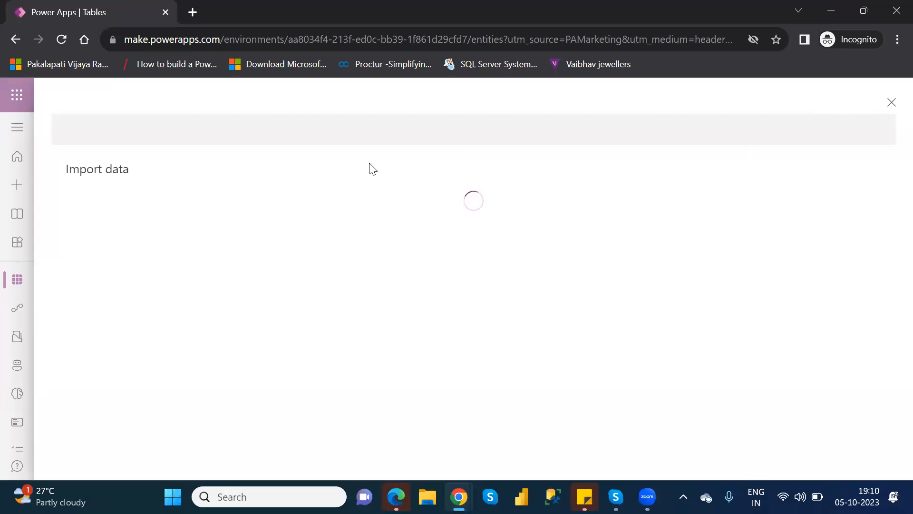
{"action": "left_click", "coordinate": [880, 104]}
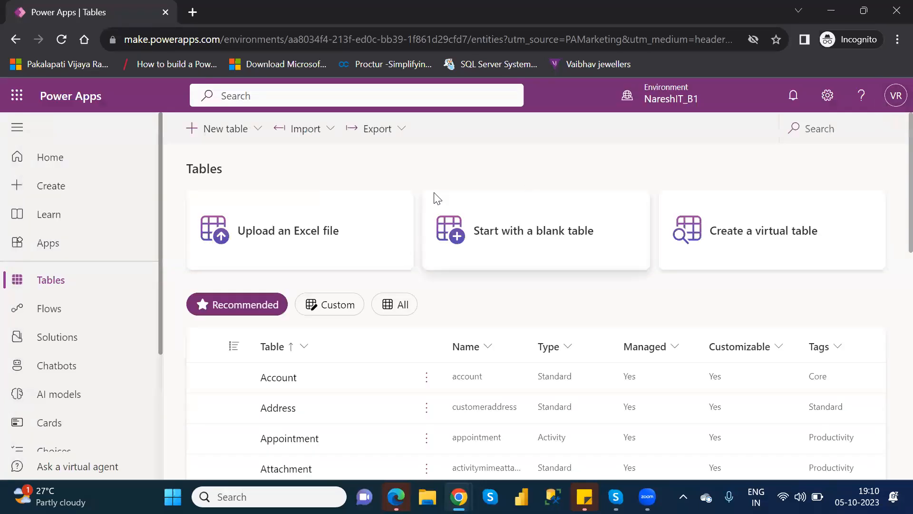
Open the general Import data option to view the available Power Query data sources, and close it
{"action": "left_click", "coordinate": [325, 129]}
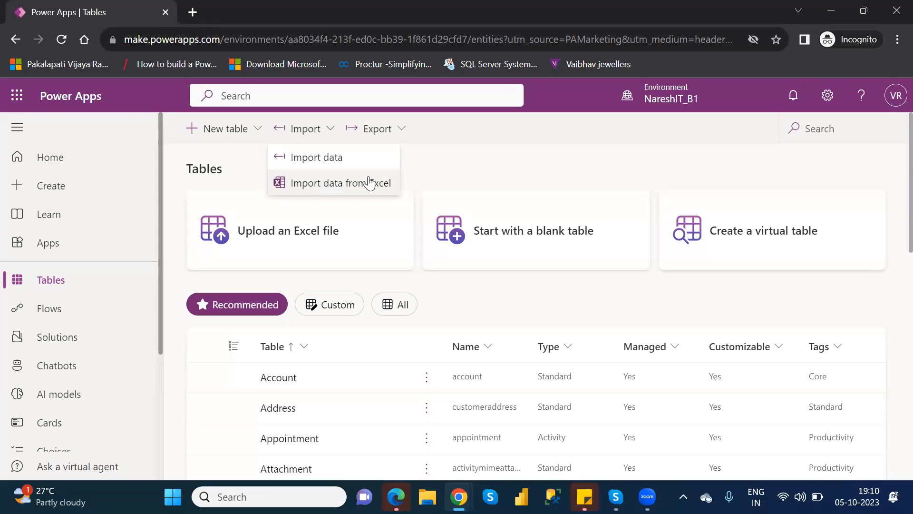
{"action": "left_click", "coordinate": [315, 157]}
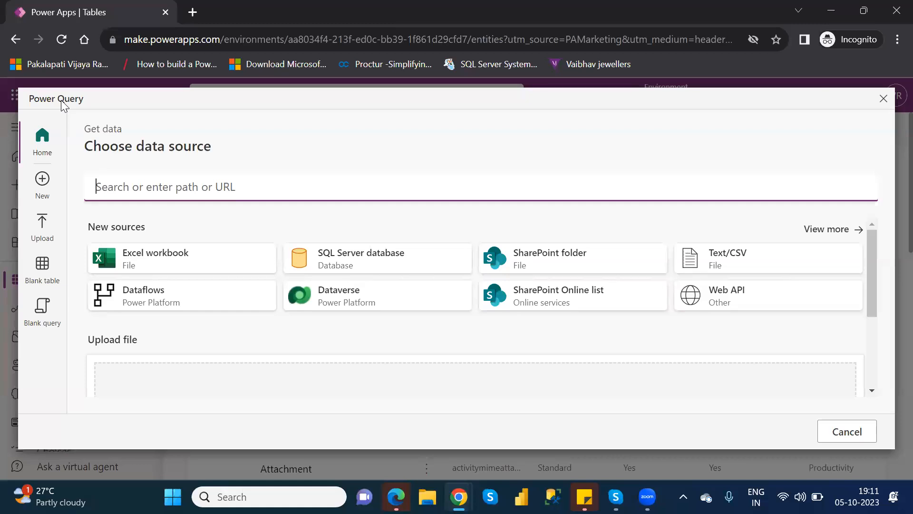
{"action": "left_click", "coordinate": [882, 100]}
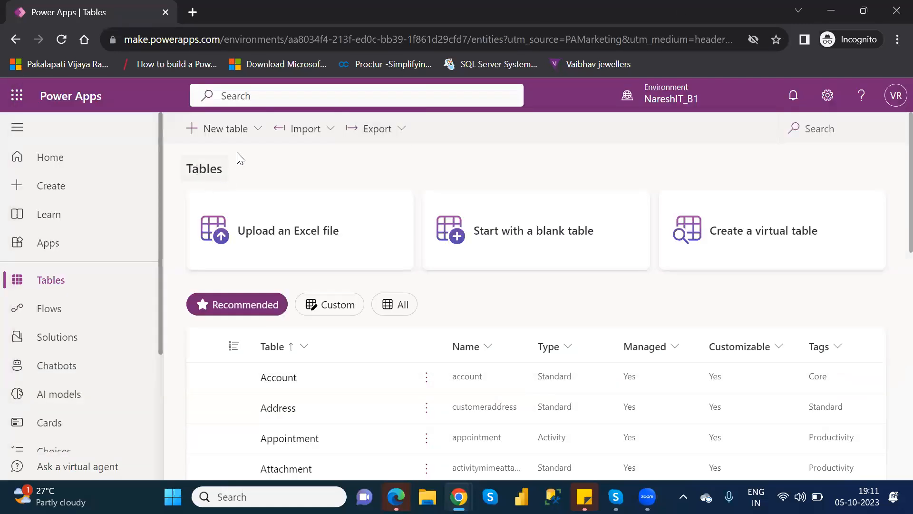
Choose SQL Server database as the source for a data import, view its connection settings and close without connecting
{"action": "left_click", "coordinate": [332, 134]}
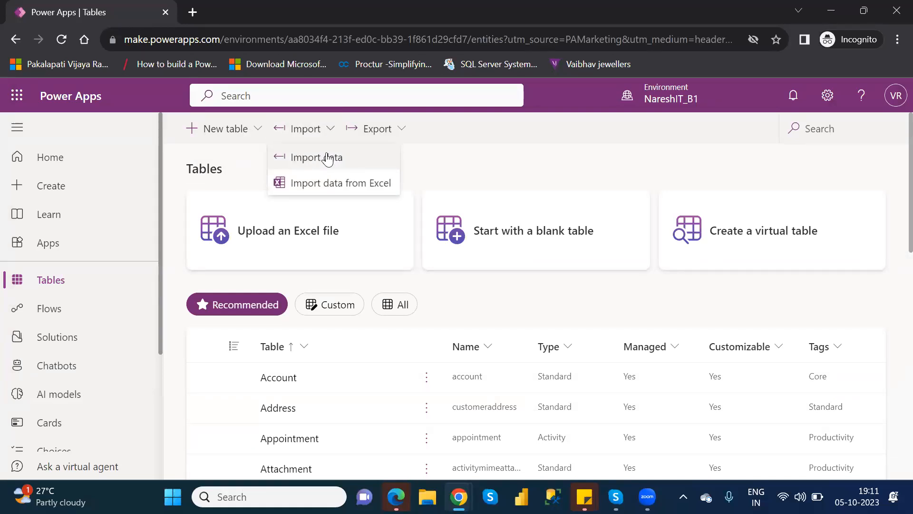
{"action": "left_click", "coordinate": [327, 157]}
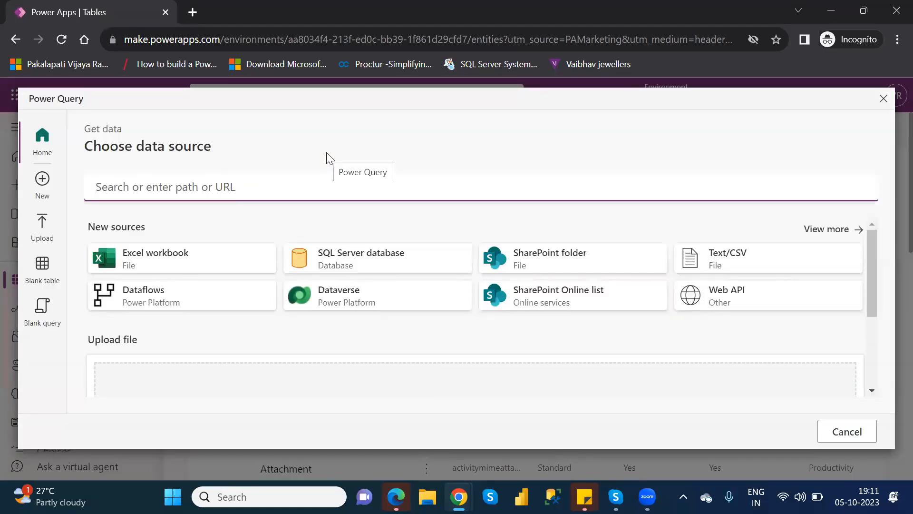
{"action": "left_click", "coordinate": [372, 270]}
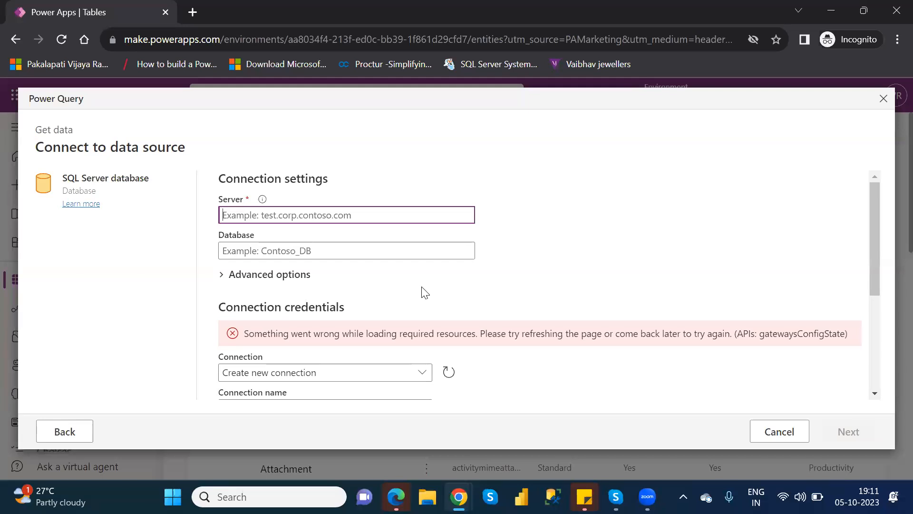
{"action": "left_click", "coordinate": [883, 101]}
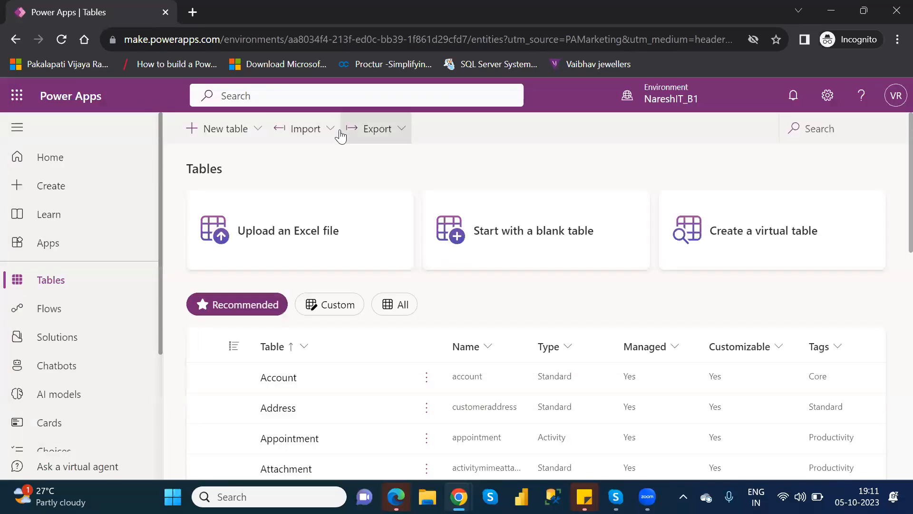
Open the full list of Power Query data sources, review all sources and the File and Database categories, and close without importing
{"action": "left_click", "coordinate": [333, 130]}
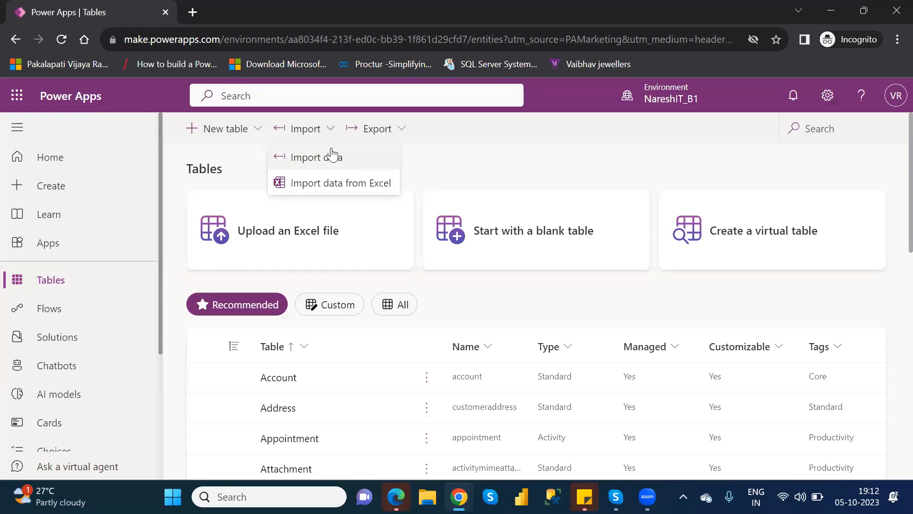
{"action": "left_click", "coordinate": [332, 155]}
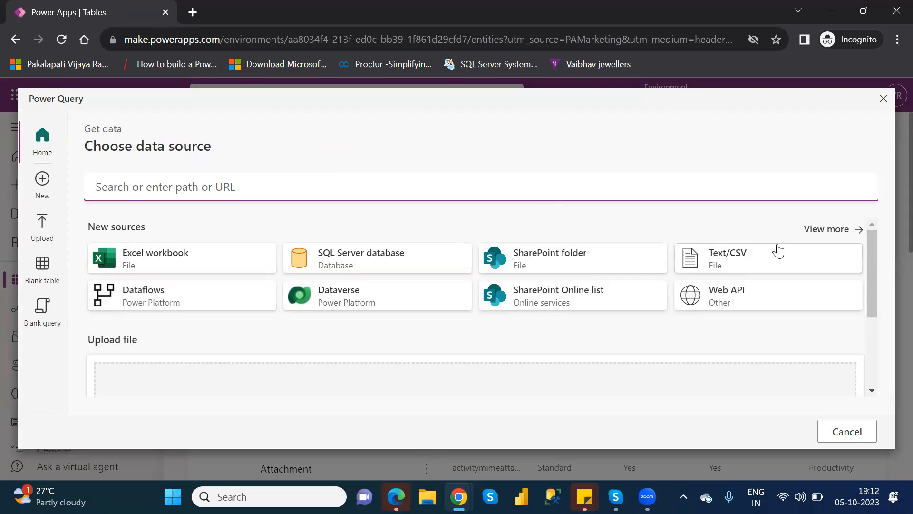
{"action": "left_click", "coordinate": [828, 230]}
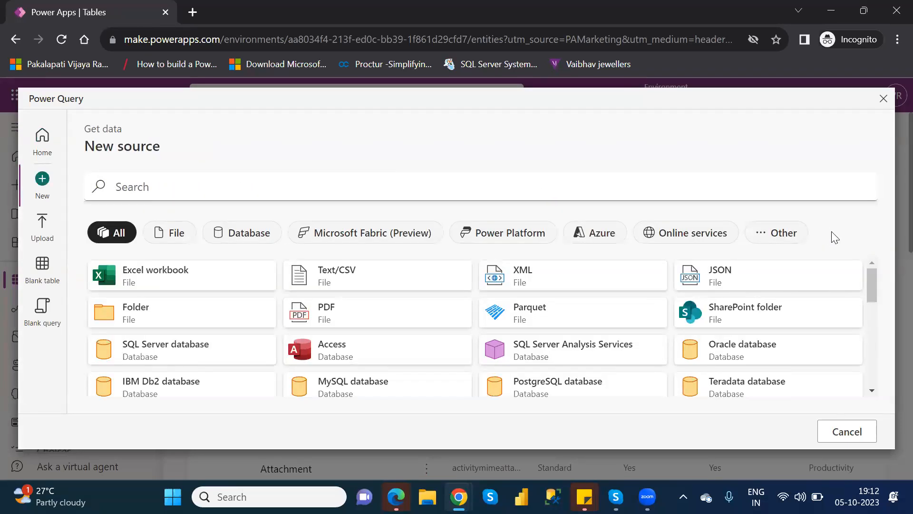
{"action": "mouse_move", "coordinate": [875, 285]}
{"action": "left_mouse_down"}
{"action": "mouse_move", "coordinate": [892, 372]}
{"action": "mouse_move", "coordinate": [891, 284]}
{"action": "left_mouse_up"}
{"action": "left_click_drag", "start_coordinate": [873, 283], "coordinate": [888, 346]}
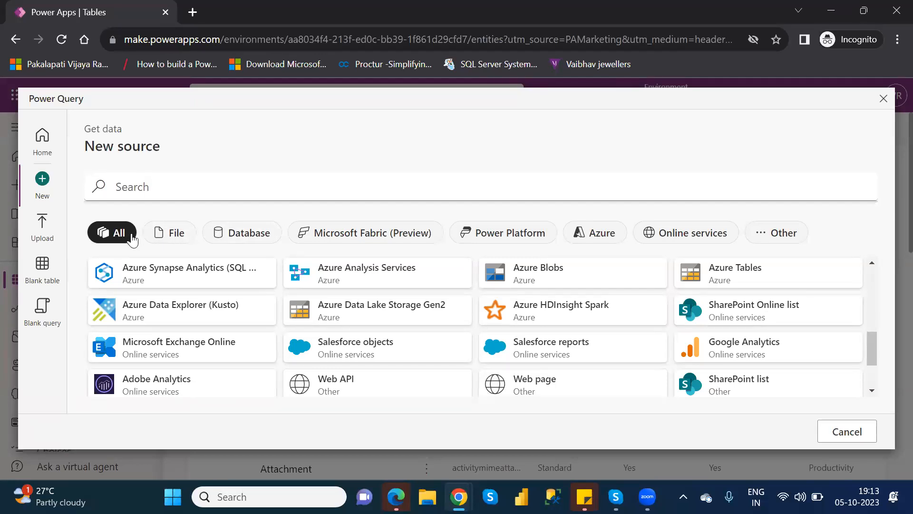
{"action": "left_click", "coordinate": [175, 239]}
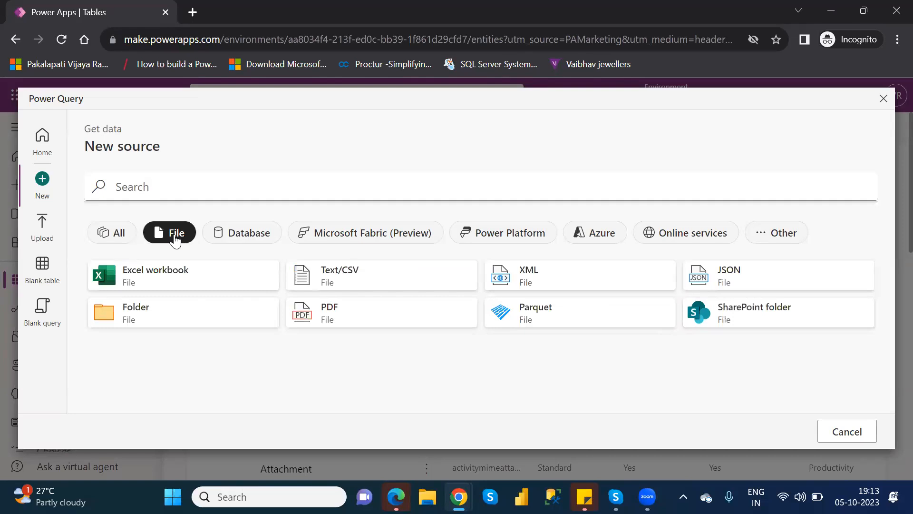
{"action": "left_click", "coordinate": [250, 246]}
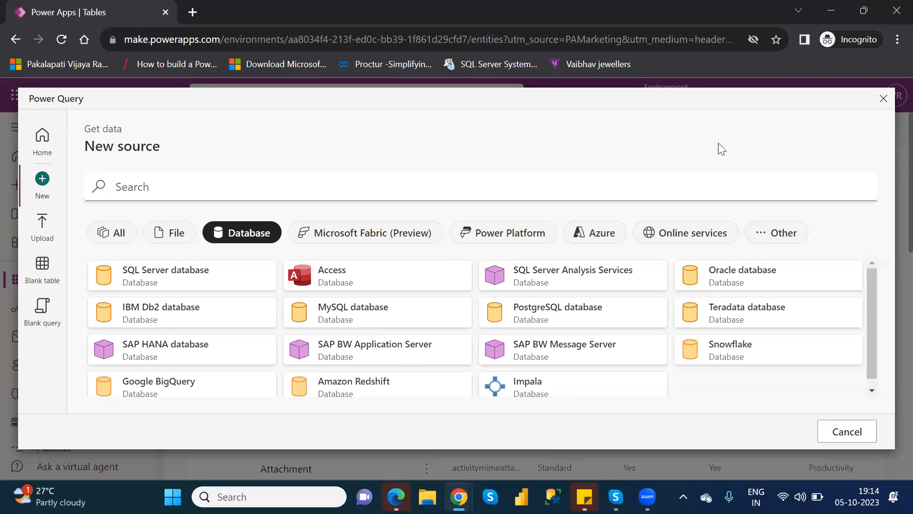
{"action": "left_click", "coordinate": [883, 99]}
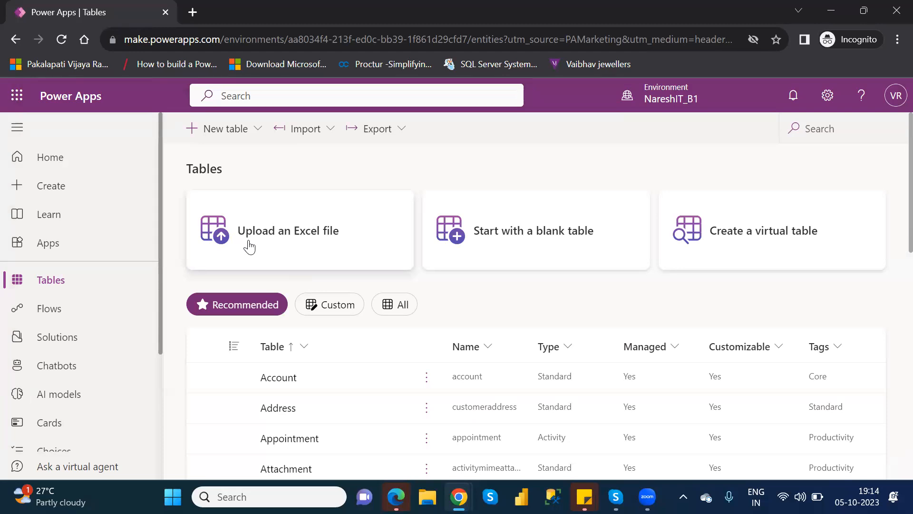
{"action": "left_click", "coordinate": [330, 135]}
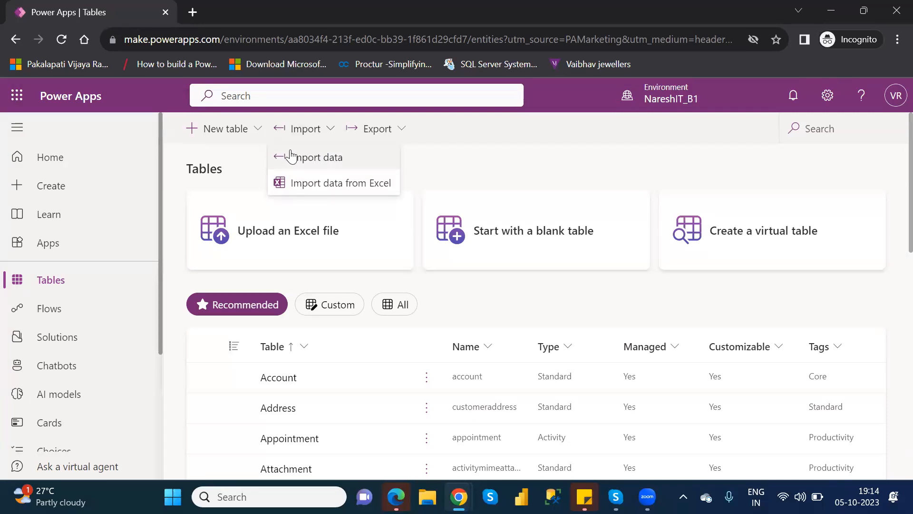
{"action": "left_click", "coordinate": [460, 159]}
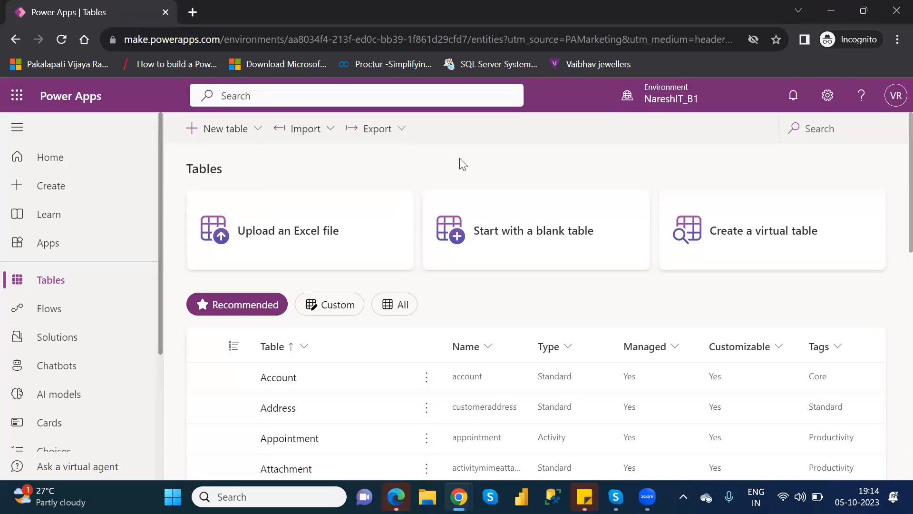
Choose to export table data, select the Customer entity and run the export
{"action": "left_click", "coordinate": [402, 142]}
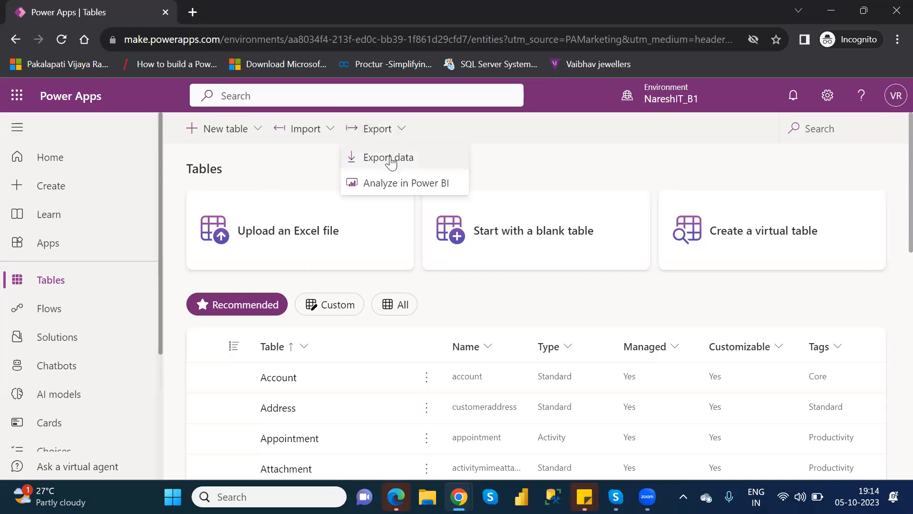
{"action": "left_click", "coordinate": [390, 162]}
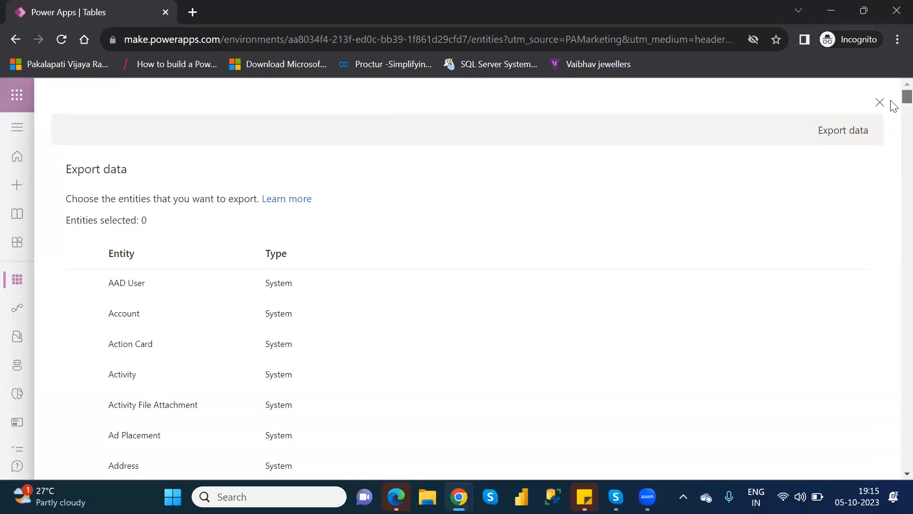
{"action": "scroll", "coordinate": [893, 111], "scroll_direction": "down", "scroll_amount": 3}
{"action": "scroll", "coordinate": [893, 110], "scroll_direction": "down", "scroll_amount": 10}
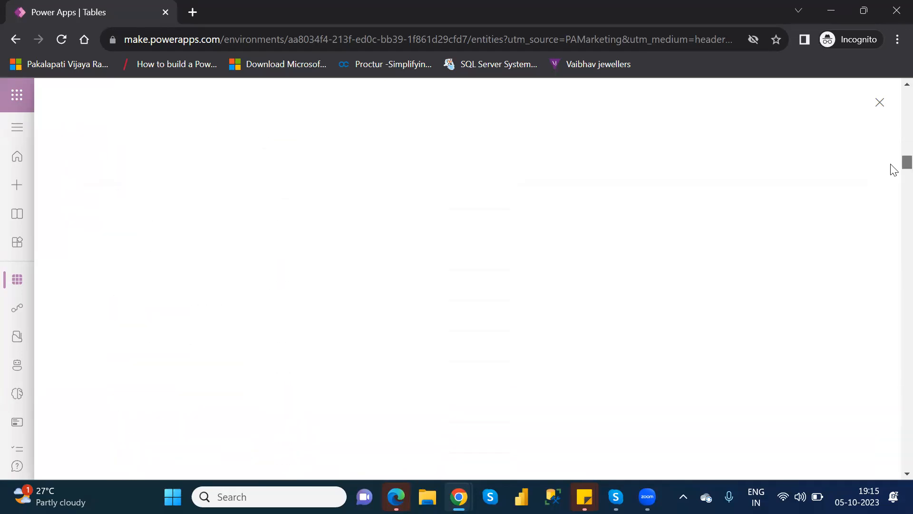
{"action": "scroll", "coordinate": [893, 155], "scroll_direction": "down", "scroll_amount": 6}
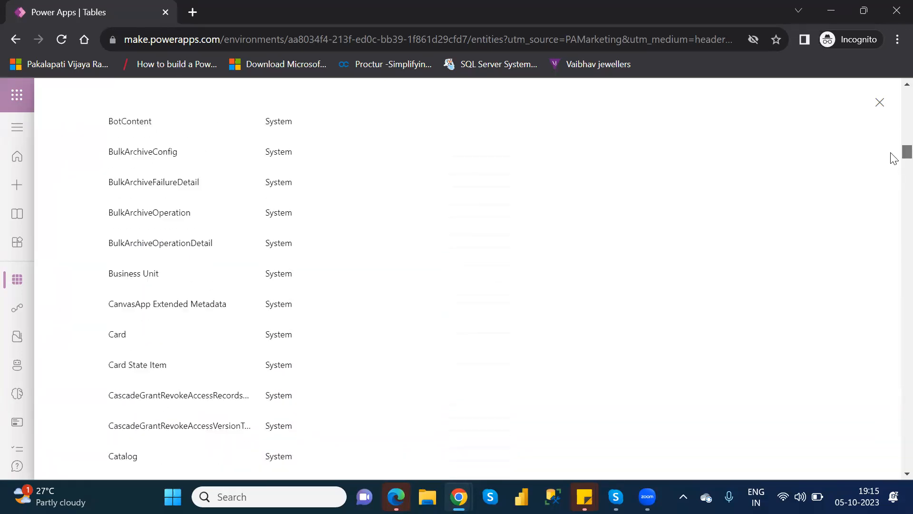
{"action": "scroll", "coordinate": [894, 162], "scroll_direction": "down", "scroll_amount": 7}
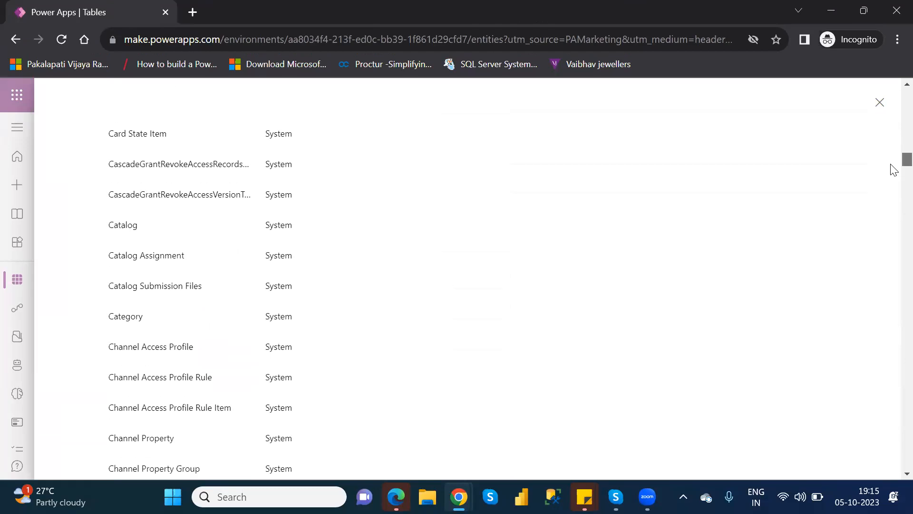
{"action": "scroll", "coordinate": [894, 172], "scroll_direction": "down", "scroll_amount": 9}
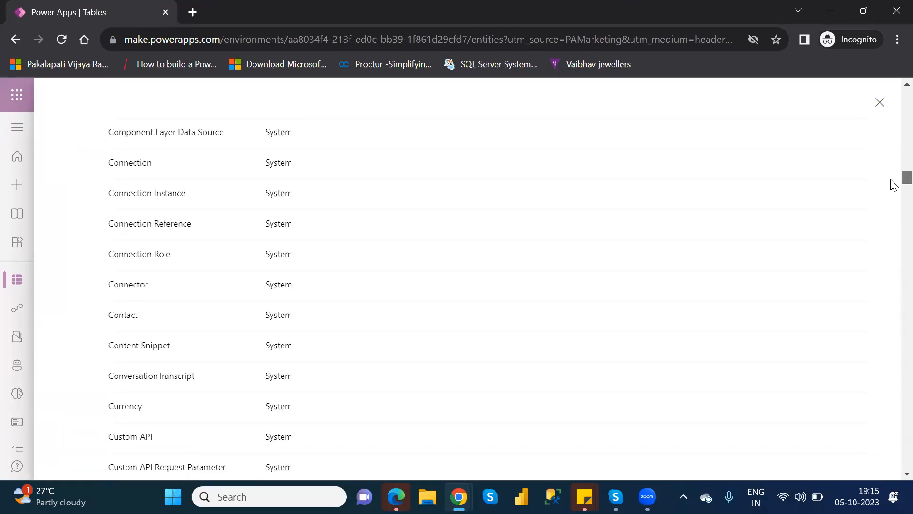
{"action": "scroll", "coordinate": [893, 189], "scroll_direction": "down", "scroll_amount": 7}
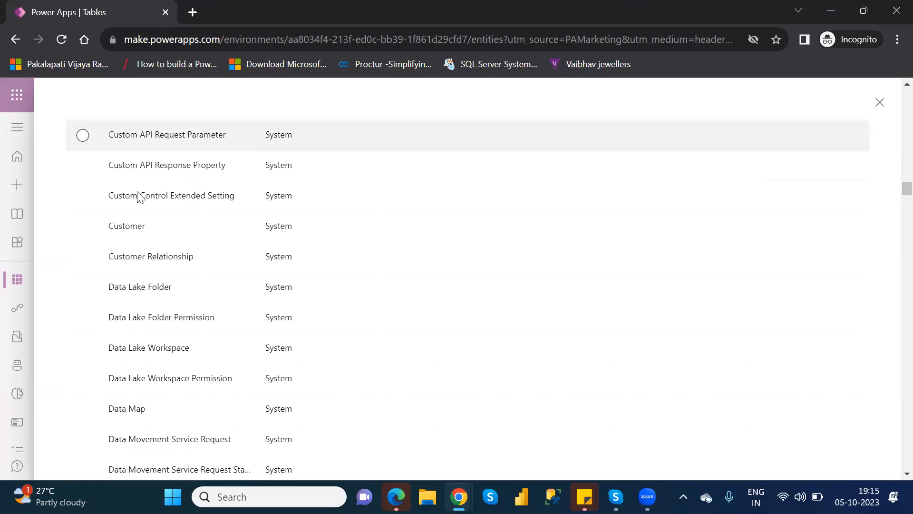
{"action": "left_click", "coordinate": [82, 227]}
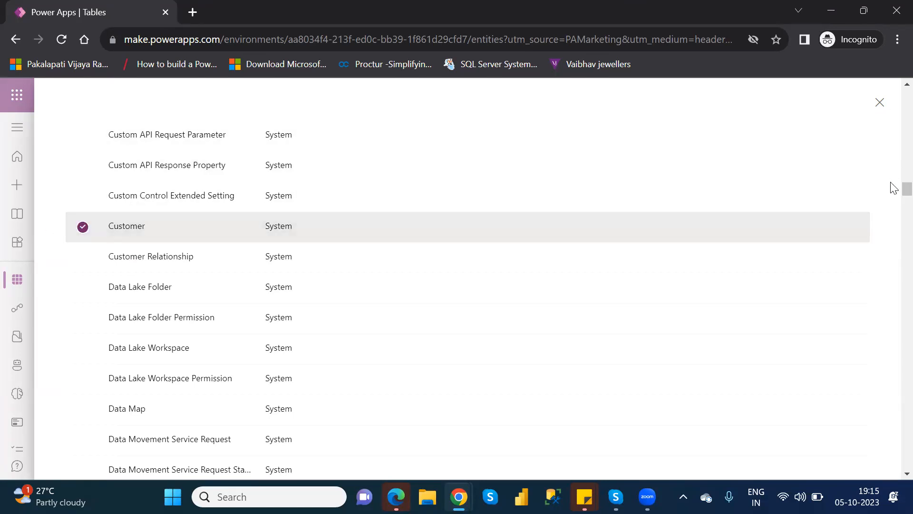
{"action": "scroll", "coordinate": [894, 168], "scroll_direction": "up", "scroll_amount": 15}
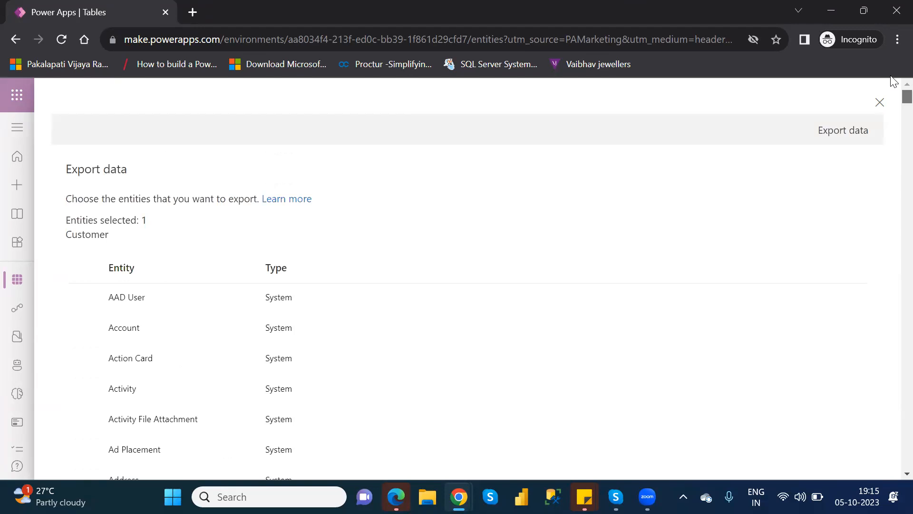
{"action": "left_click", "coordinate": [843, 128]}
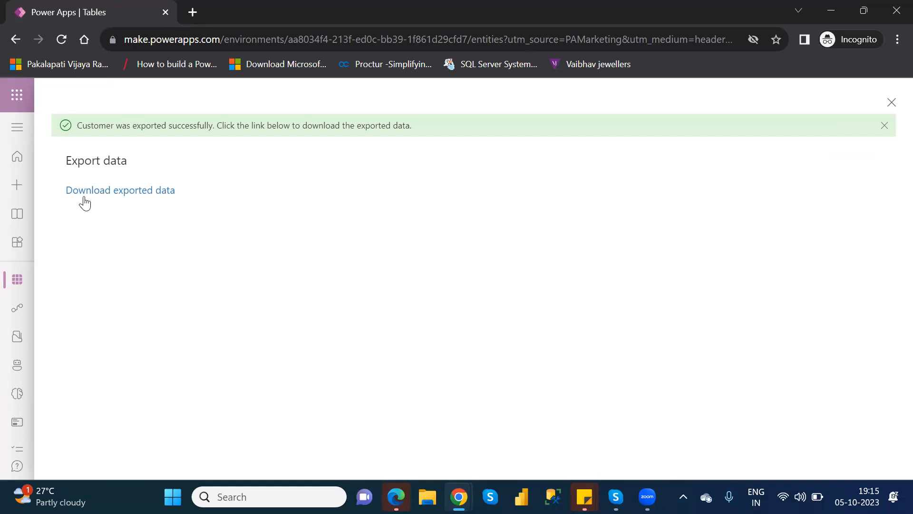
Download the exported Customer data and save it as a ZIP archive in the Downloads folder
{"action": "left_click", "coordinate": [149, 192]}
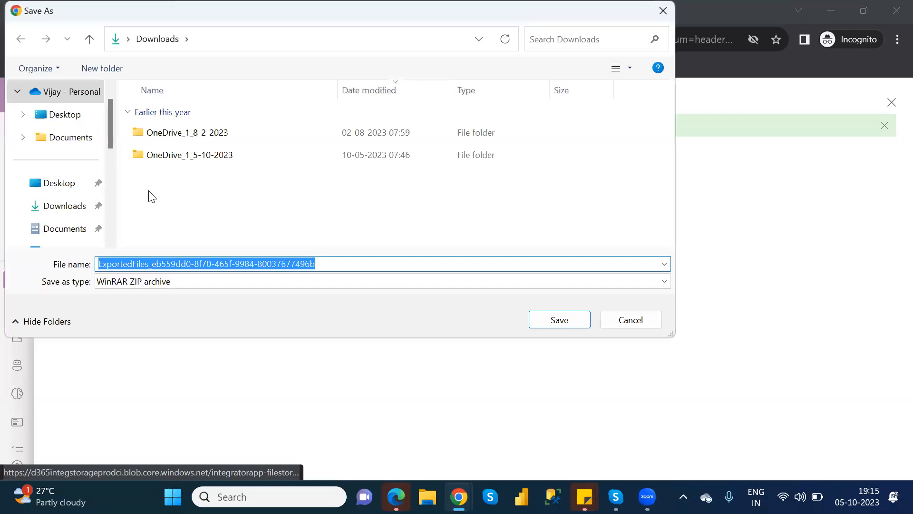
{"action": "left_click", "coordinate": [67, 209]}
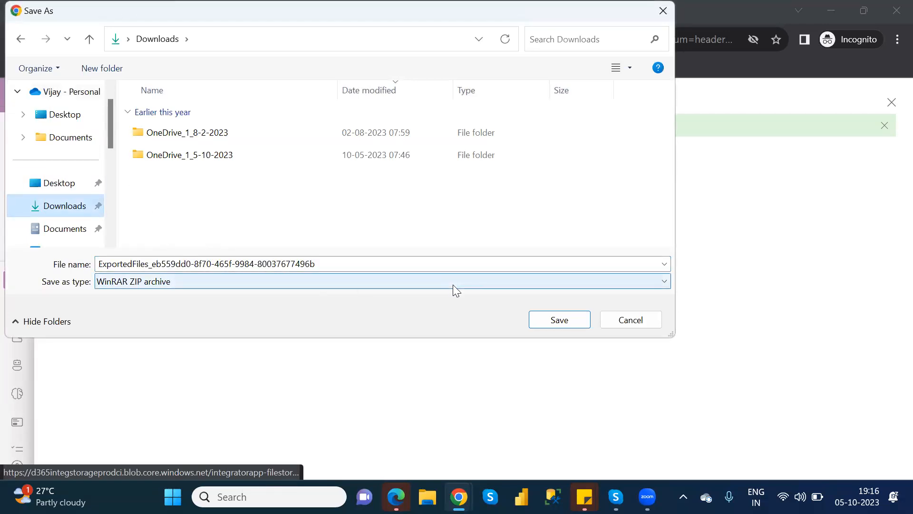
{"action": "left_click", "coordinate": [574, 320]}
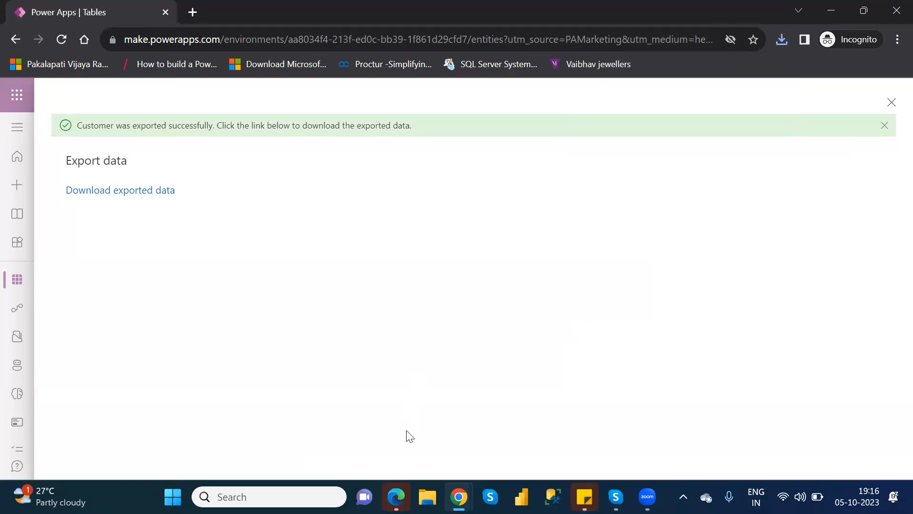
Switch to File Explorer, open the ExportedFiles archive in Downloads and open its cr5c6_customer1s file in Excel
{"action": "left_click", "coordinate": [427, 497]}
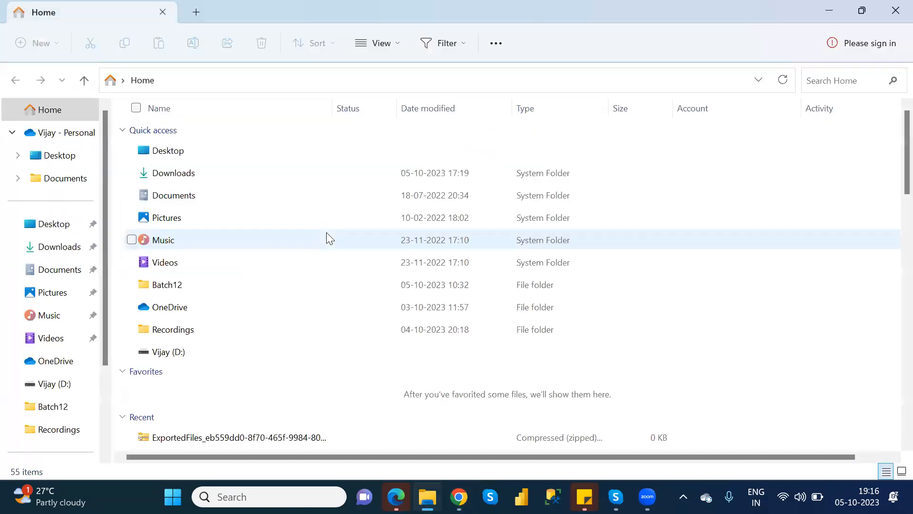
{"action": "left_click", "coordinate": [56, 255]}
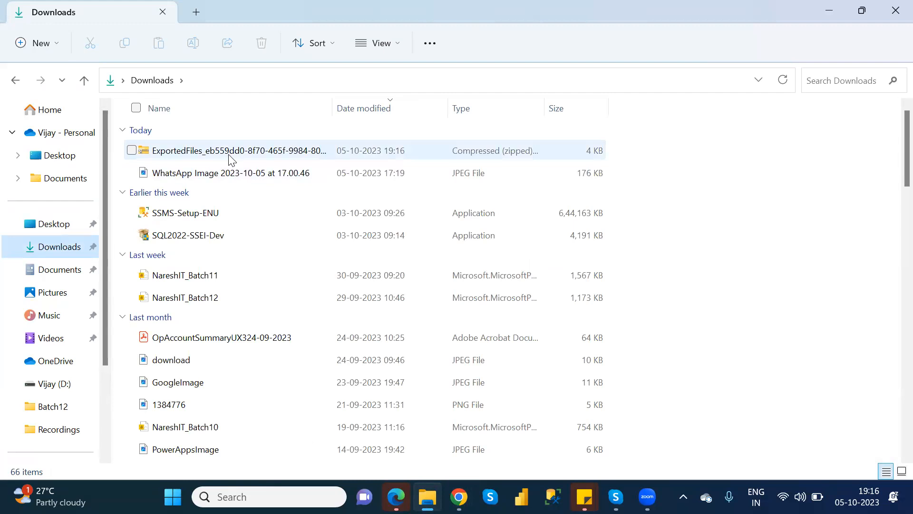
{"action": "left_click", "coordinate": [231, 159]}
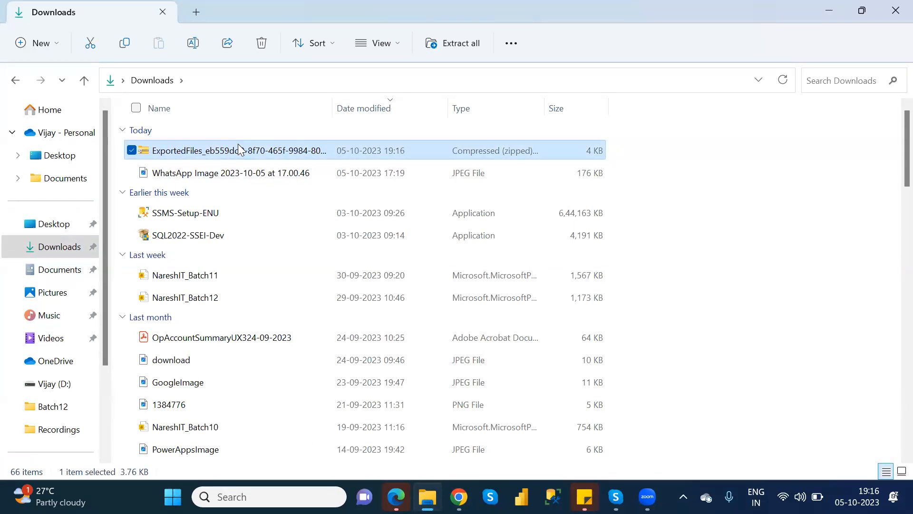
{"action": "right_click", "coordinate": [230, 153]}
{"action": "left_click", "coordinate": [192, 157]}
{"action": "double_click", "coordinate": [187, 149]}
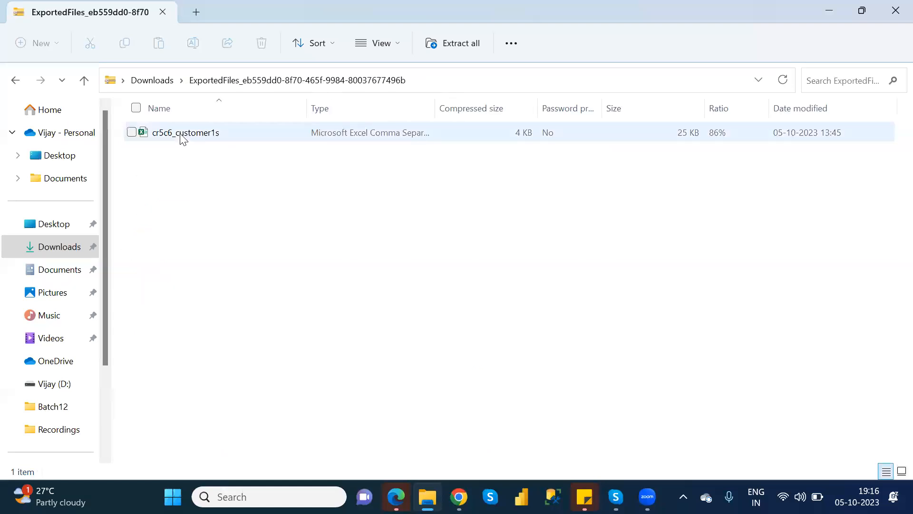
{"action": "left_click", "coordinate": [182, 136]}
{"action": "double_click", "coordinate": [182, 135]}
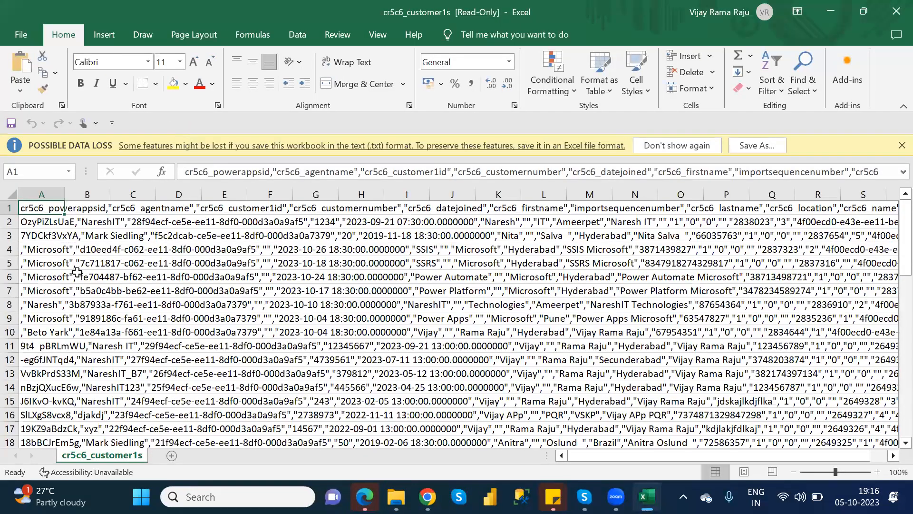
Autofit the column widths of the entire cr5c6_customer1s sheet and examine the exported data across its full width
{"action": "left_click", "coordinate": [76, 274]}
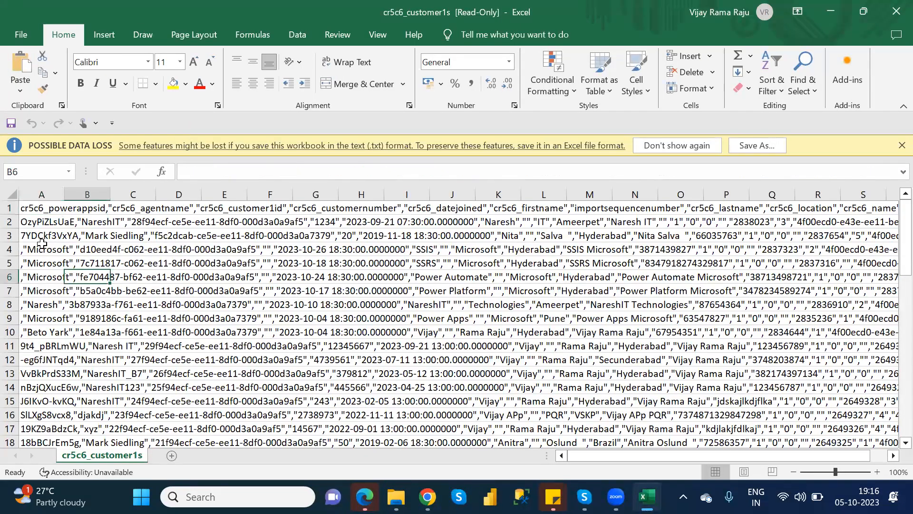
{"action": "left_click", "coordinate": [10, 194]}
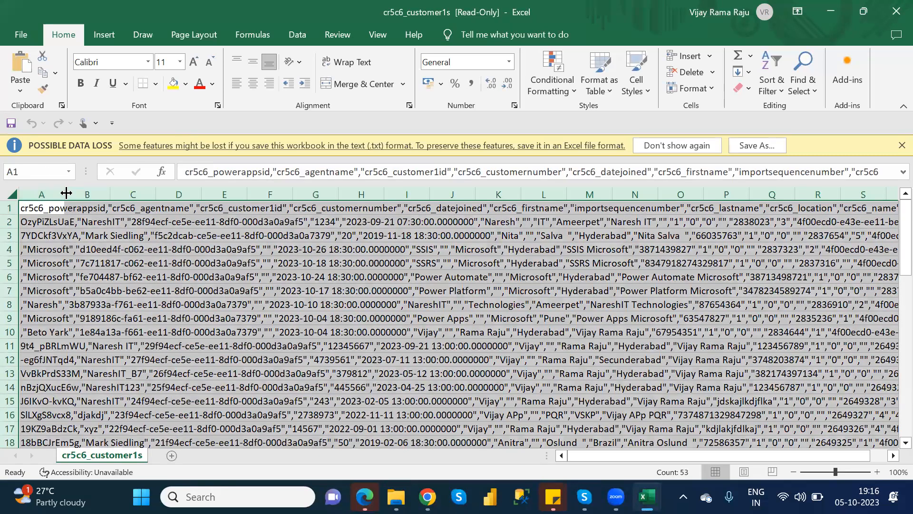
{"action": "double_click", "coordinate": [66, 193]}
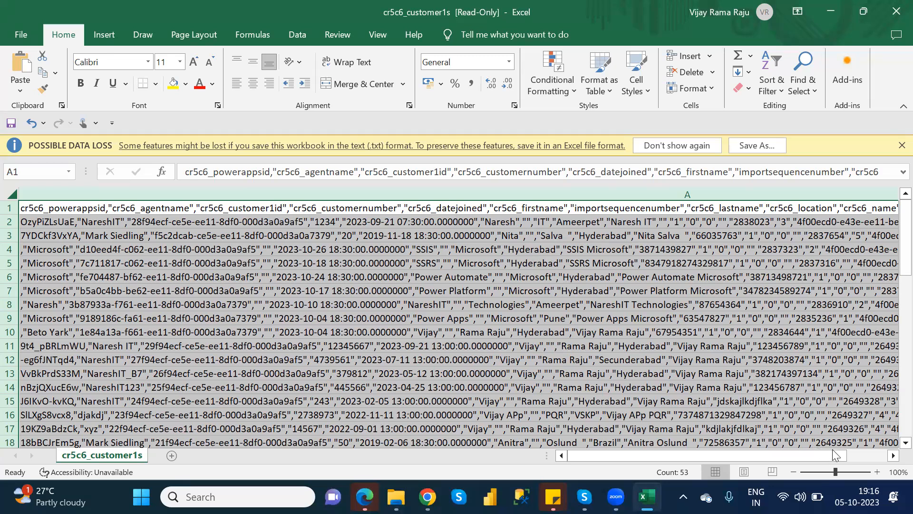
{"action": "left_click", "coordinate": [863, 456]}
{"action": "left_click", "coordinate": [863, 456]}
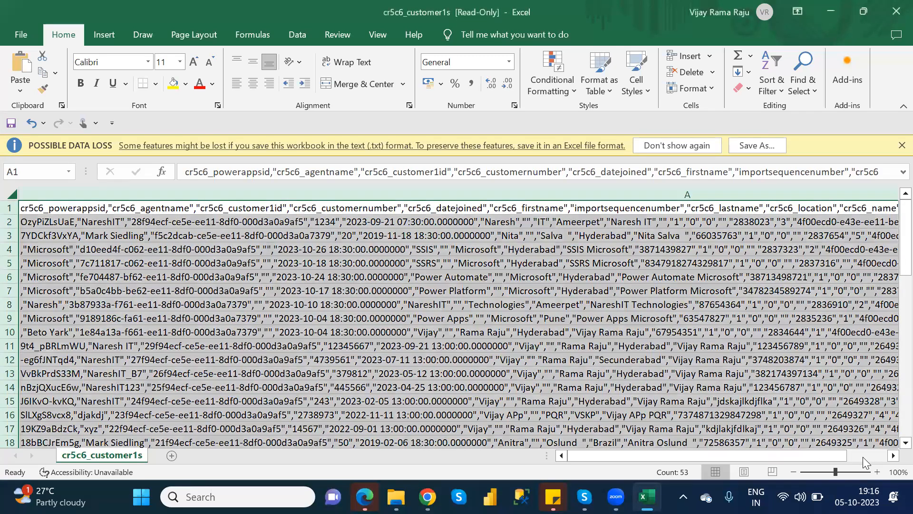
{"action": "left_click", "coordinate": [862, 457]}
{"action": "left_click", "coordinate": [862, 456]}
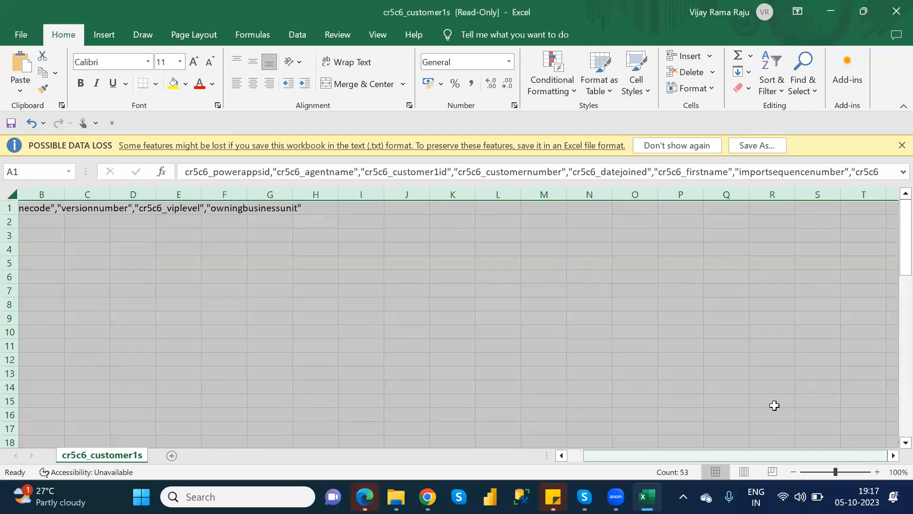
Open the cr5c6_customer1s workbook's Info page and review its options and properties
{"action": "left_click", "coordinate": [548, 150]}
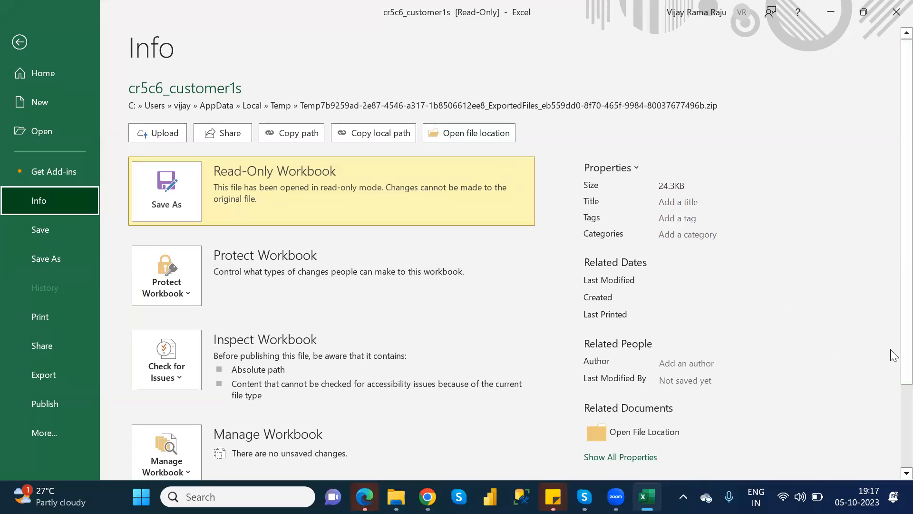
{"action": "scroll", "coordinate": [892, 354], "scroll_direction": "down", "scroll_amount": 3}
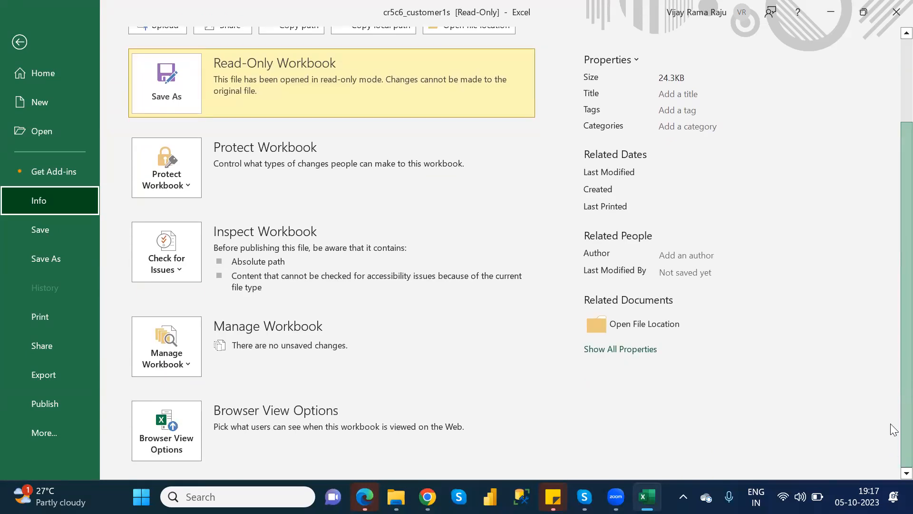
{"action": "scroll", "coordinate": [890, 428], "scroll_direction": "up", "scroll_amount": 3}
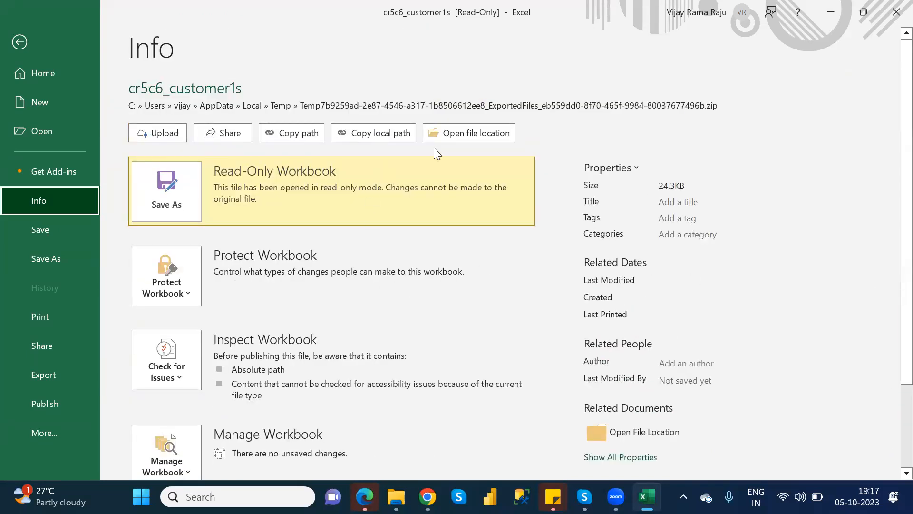
Open the cr5c6_customer1s workbook's file location, reopen the file from there and review its Info page
{"action": "left_click", "coordinate": [473, 136]}
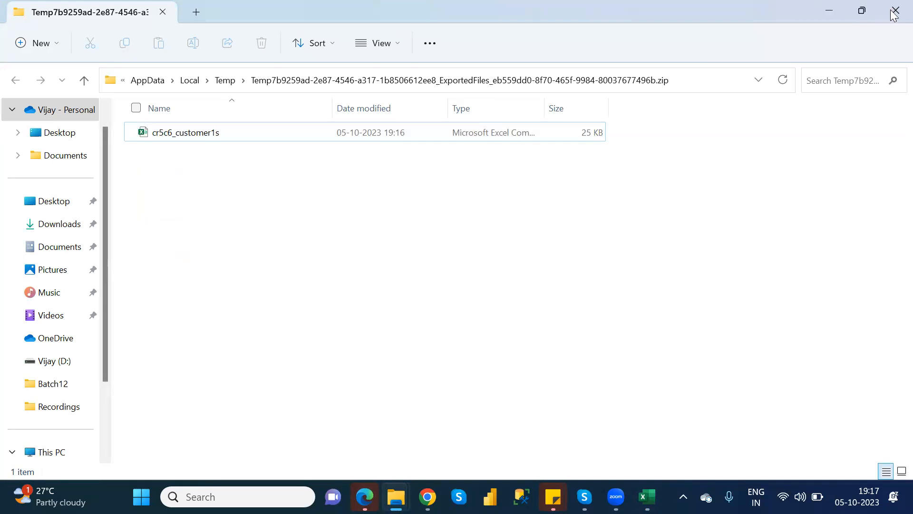
{"action": "double_click", "coordinate": [254, 131]}
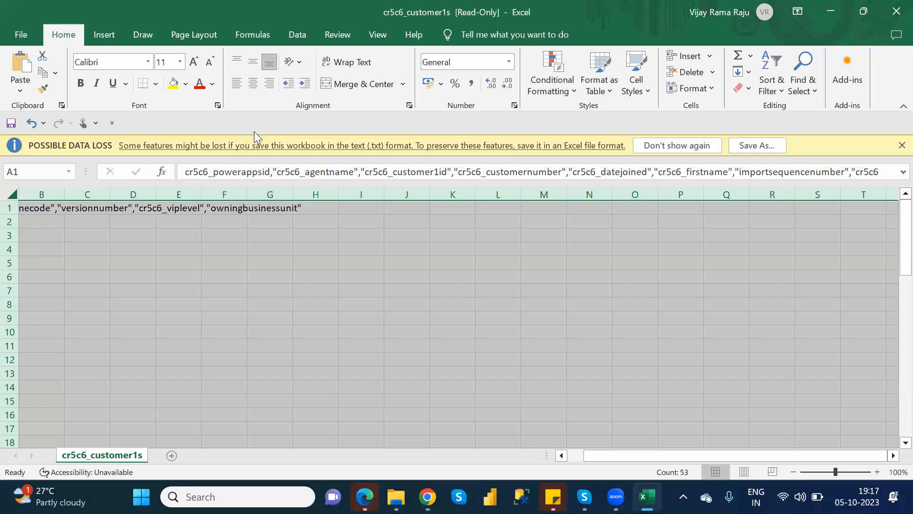
{"action": "left_click", "coordinate": [499, 150]}
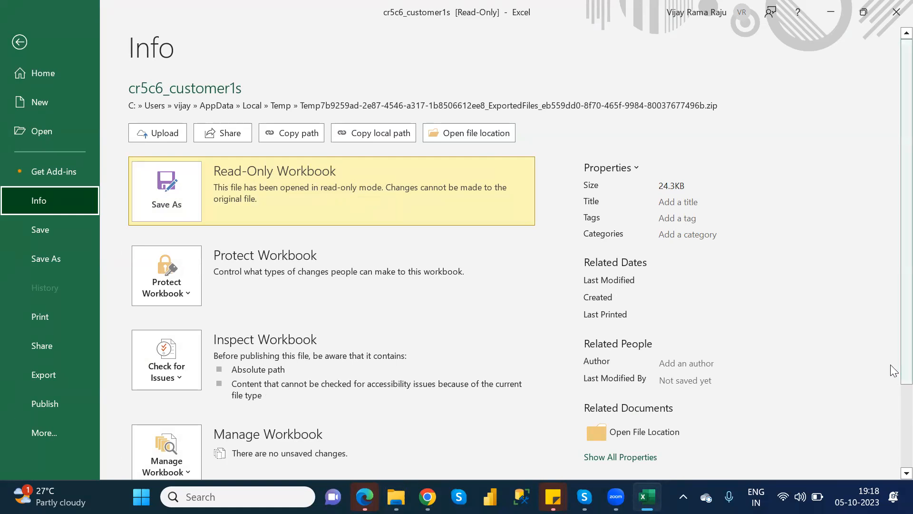
{"action": "scroll", "coordinate": [892, 428], "scroll_direction": "down", "scroll_amount": 1}
{"action": "scroll", "coordinate": [892, 418], "scroll_direction": "down", "scroll_amount": 2}
{"action": "scroll", "coordinate": [891, 350], "scroll_direction": "up", "scroll_amount": 3}
Save the cr5c6_customer1s workbook to the Downloads folder as an Excel Workbook named xyz
{"action": "left_click", "coordinate": [71, 264]}
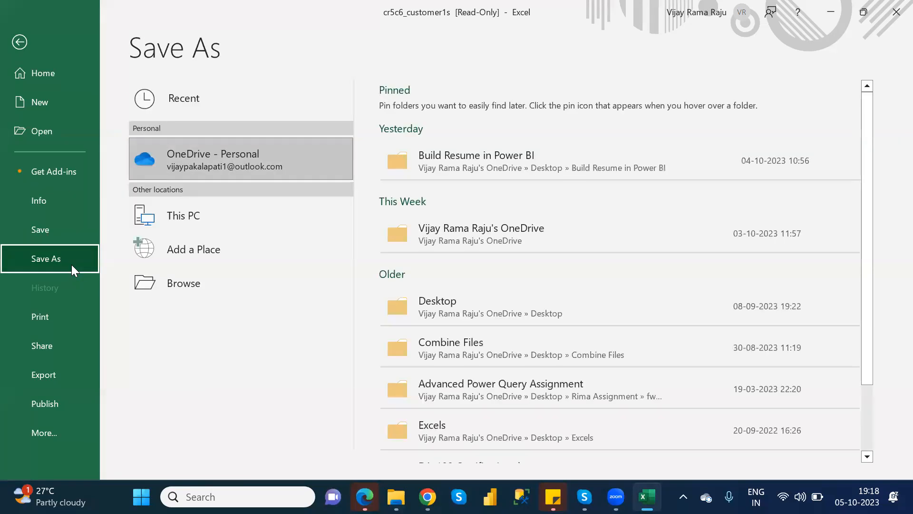
{"action": "left_click", "coordinate": [256, 291]}
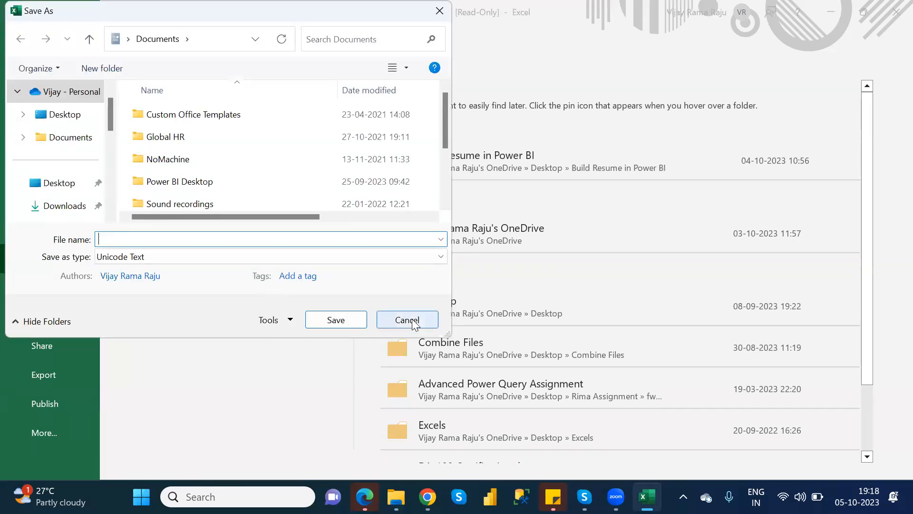
{"action": "left_click", "coordinate": [407, 319]}
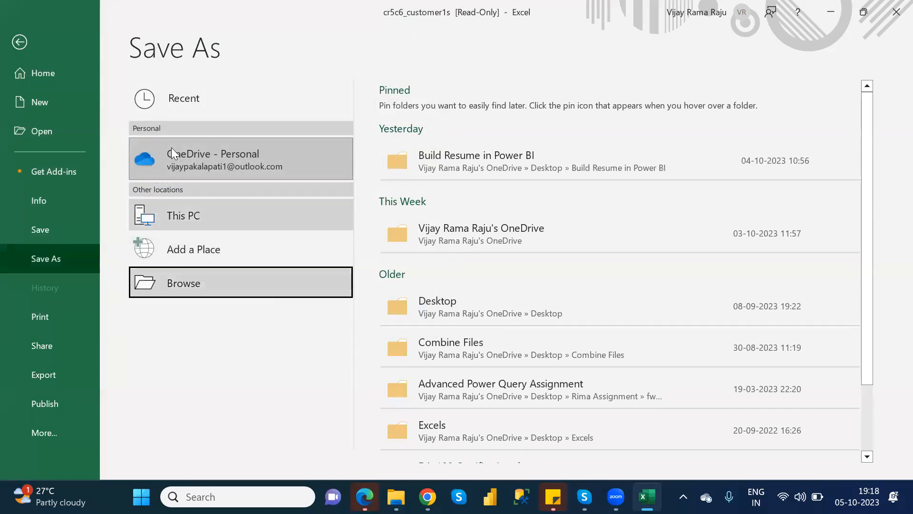
{"action": "left_click", "coordinate": [219, 213]}
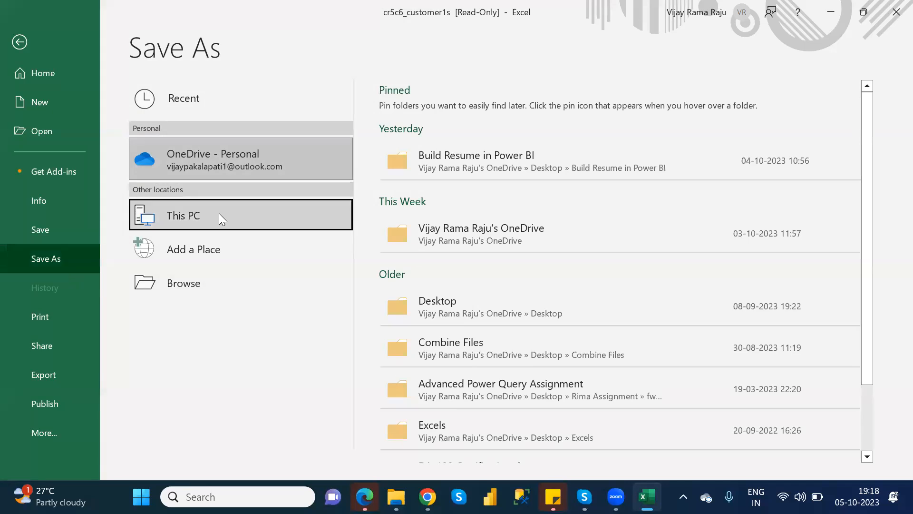
{"action": "left_click", "coordinate": [191, 277]}
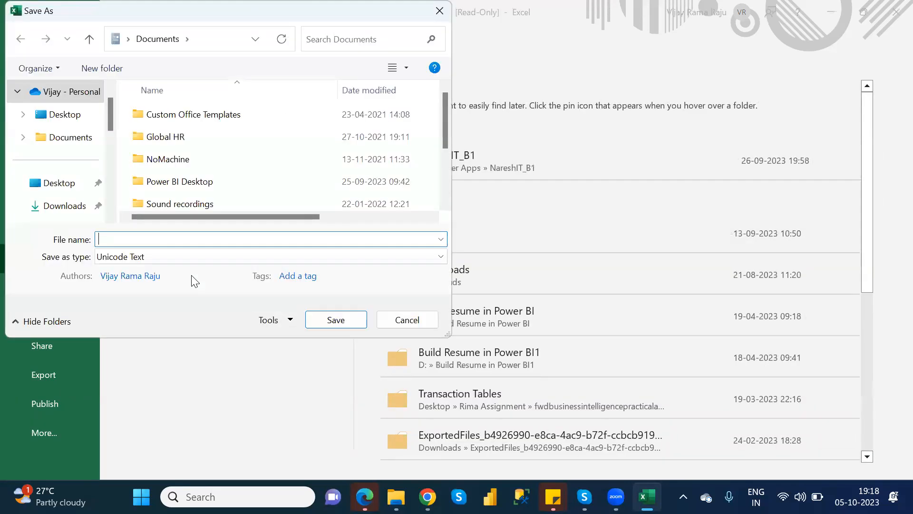
{"action": "left_click", "coordinate": [65, 206]}
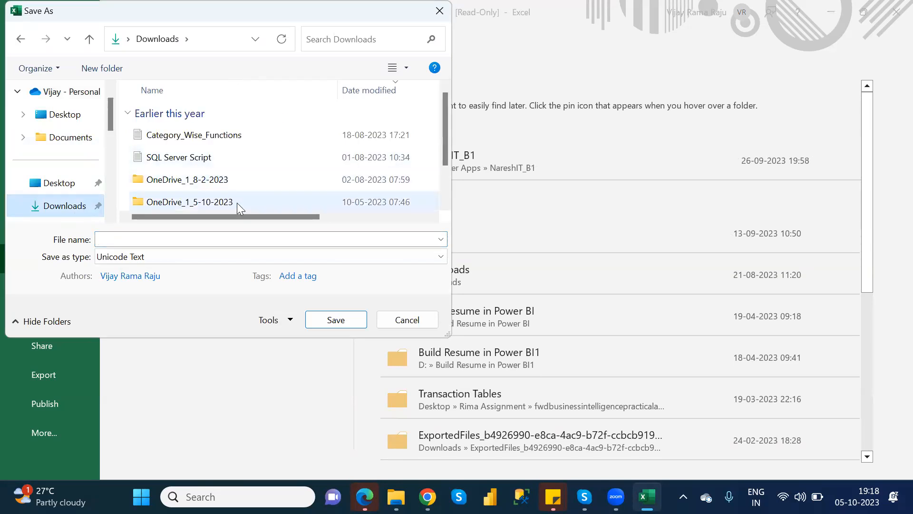
{"action": "left_click", "coordinate": [441, 256]}
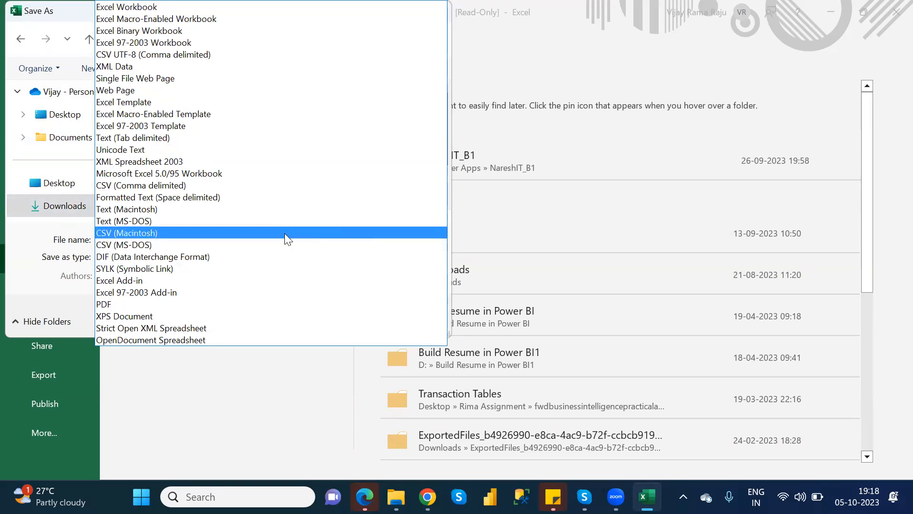
{"action": "left_click", "coordinate": [153, 7]}
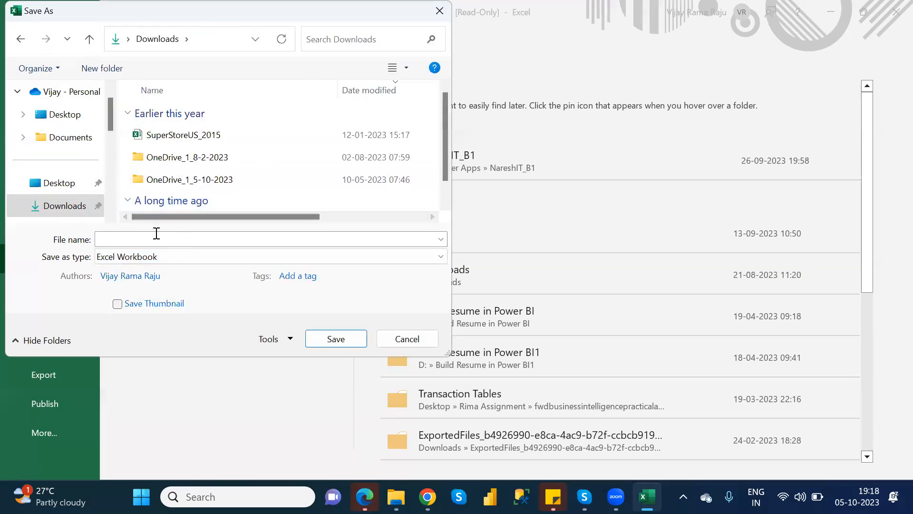
{"action": "left_click", "coordinate": [142, 237]}
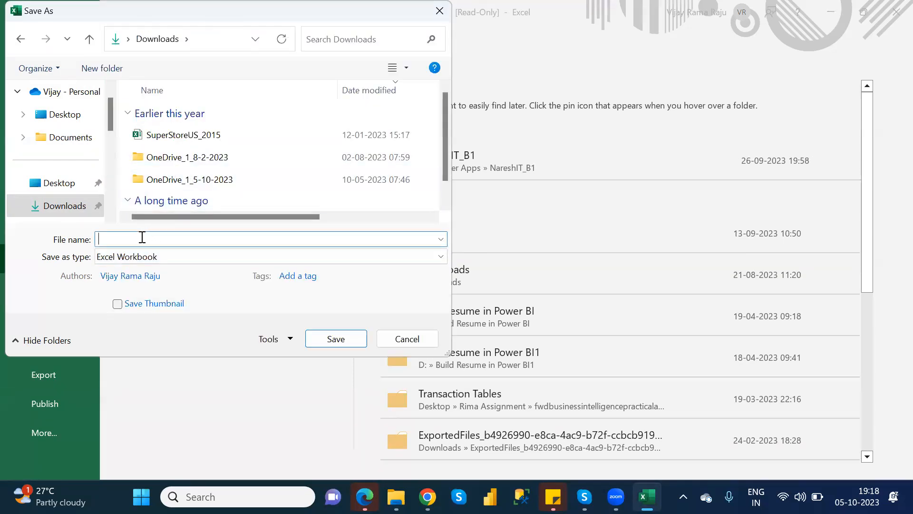
{"action": "type", "text": "xyz"}
{"action": "left_click", "coordinate": [334, 339]}
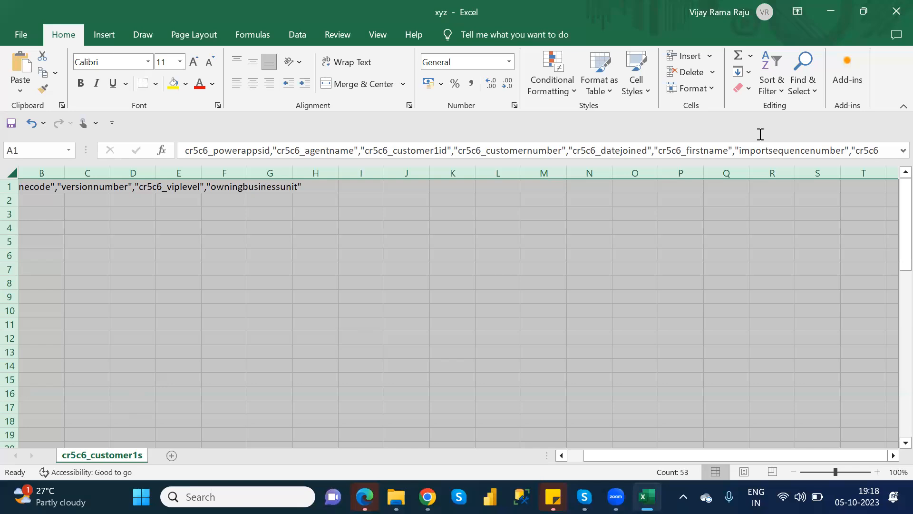
Close the workbook and reopen the xyz file from the Downloads folder in File Explorer
{"action": "left_click", "coordinate": [895, 11]}
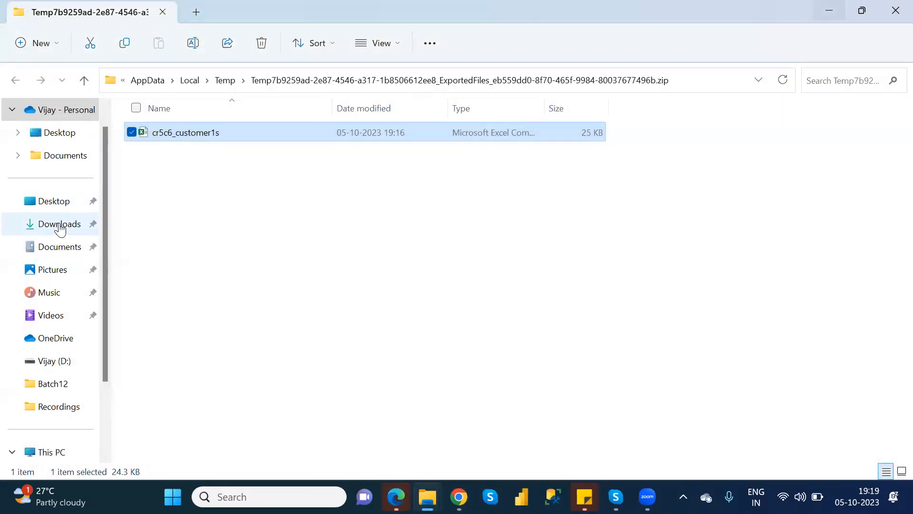
{"action": "left_click", "coordinate": [59, 225]}
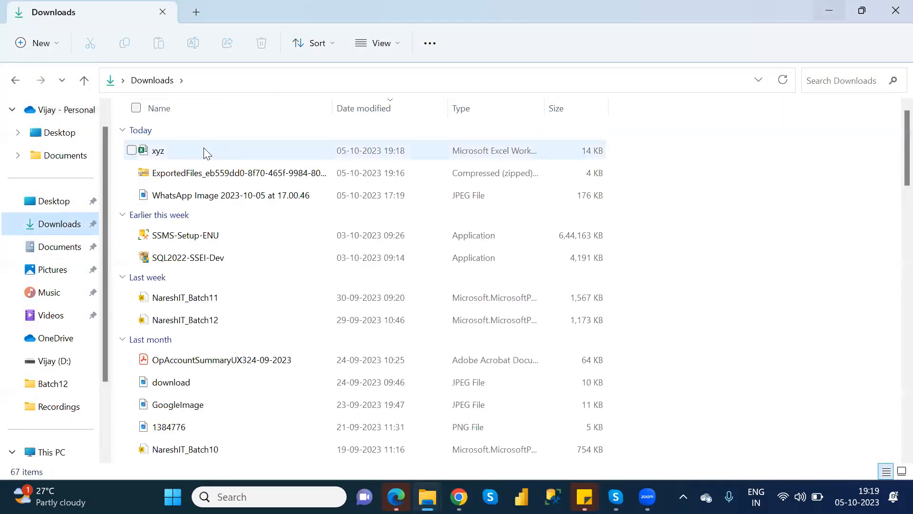
{"action": "double_click", "coordinate": [204, 150]}
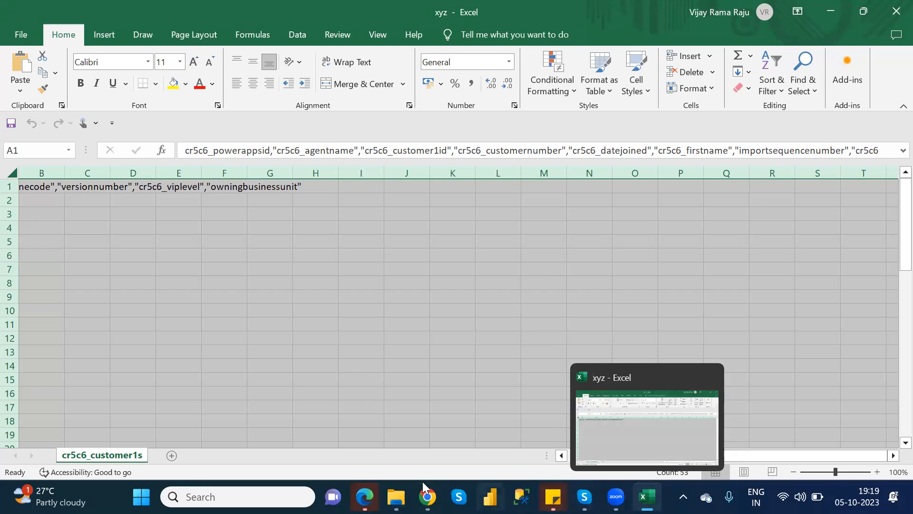
Switch to the Power Apps window in Chrome and close the Export data page
{"action": "mouse_move", "coordinate": [427, 497]}
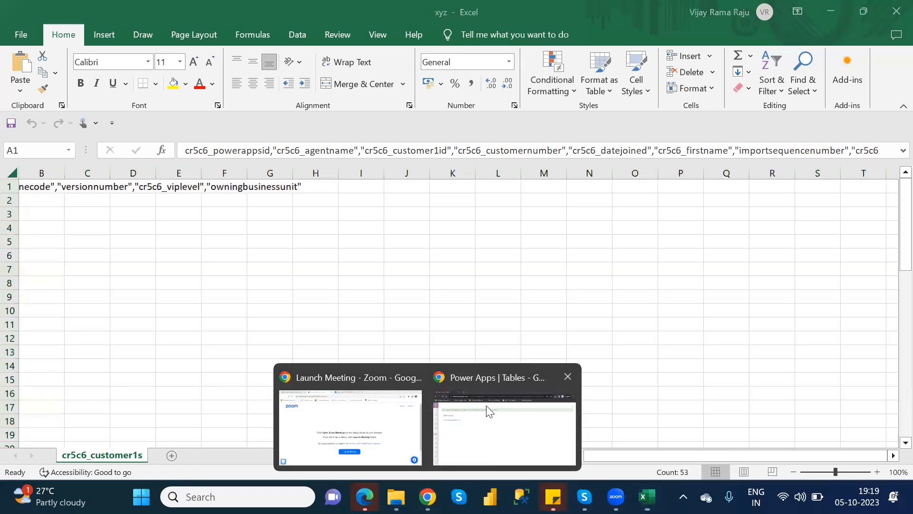
{"action": "left_click", "coordinate": [487, 409]}
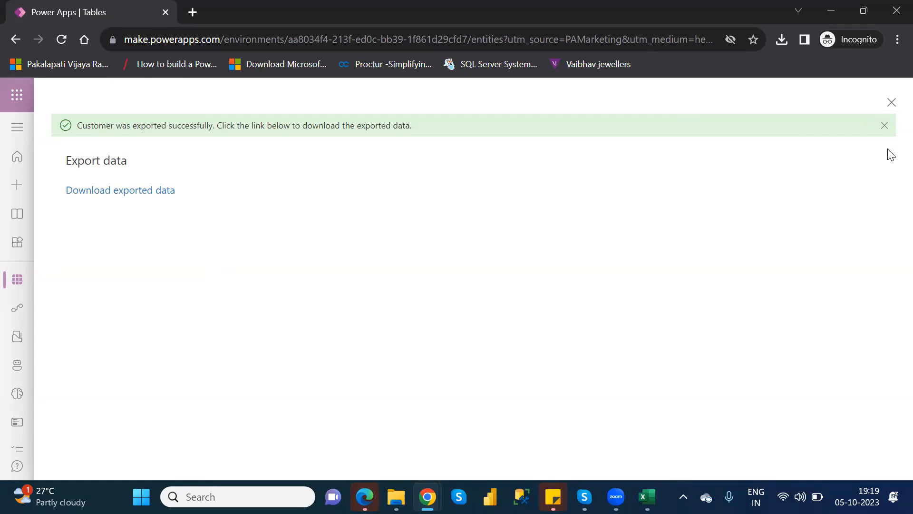
{"action": "left_click", "coordinate": [890, 106]}
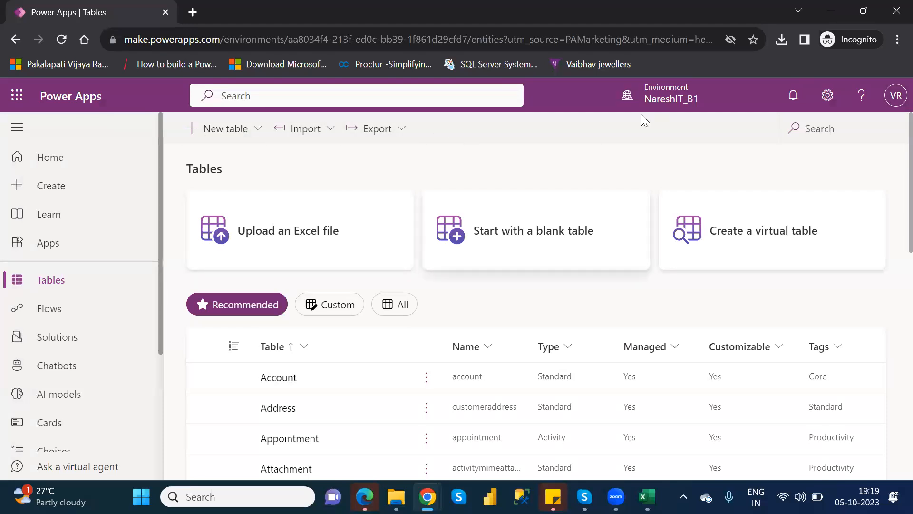
{"action": "left_click", "coordinate": [830, 129]}
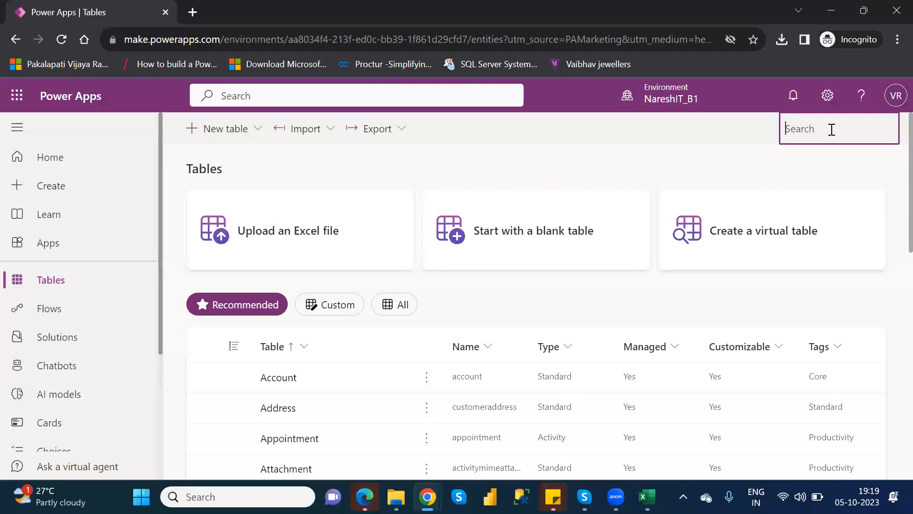
{"action": "type", "text": "custo"}
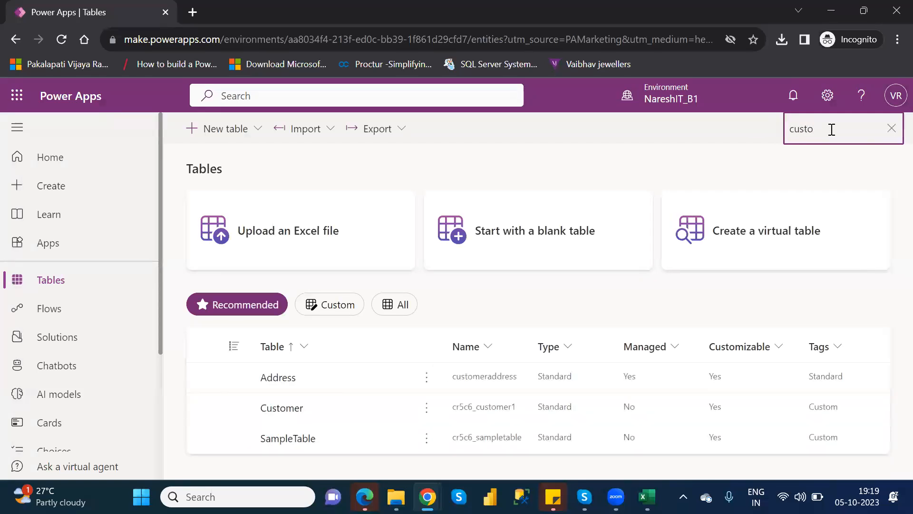
{"action": "left_click", "coordinate": [287, 409]}
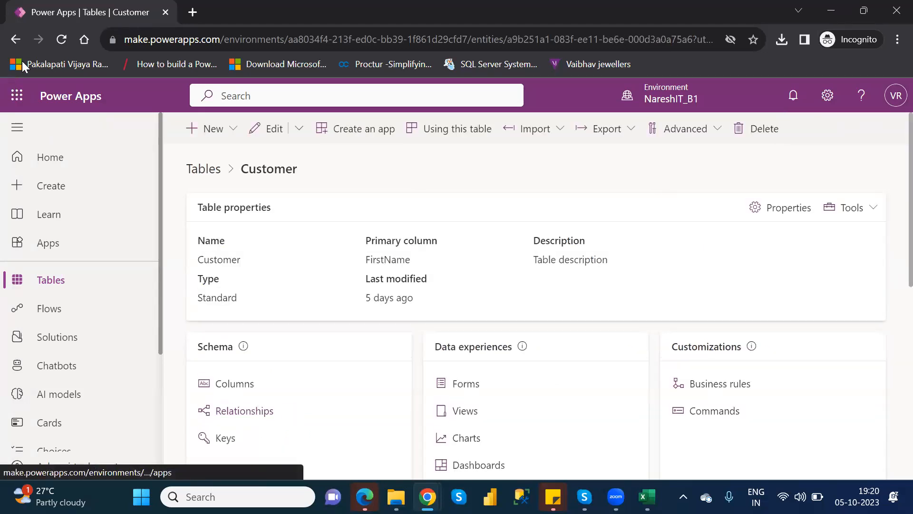
{"action": "left_click", "coordinate": [16, 40]}
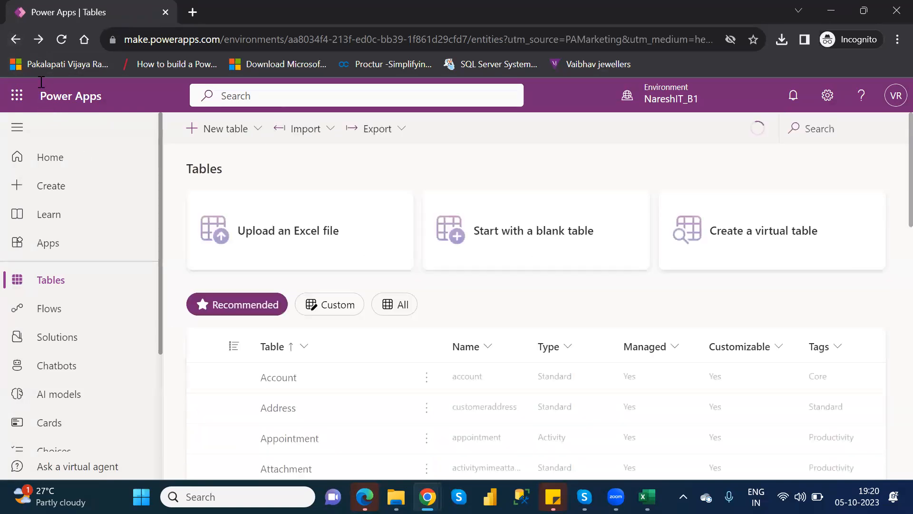
{"action": "left_click", "coordinate": [16, 40]}
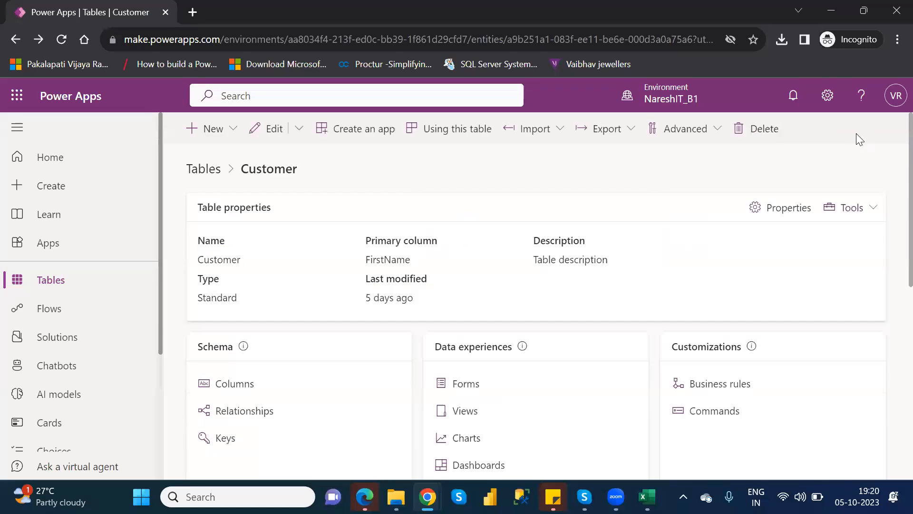
{"action": "left_click", "coordinate": [15, 47]}
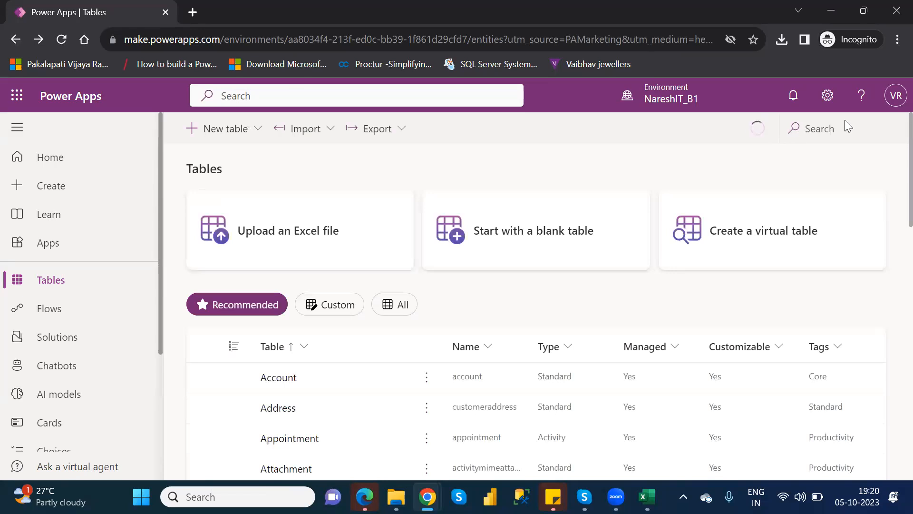
Search the Tables list for customer and select the Customer table
{"action": "left_click", "coordinate": [833, 135]}
{"action": "type", "text": "customer"}
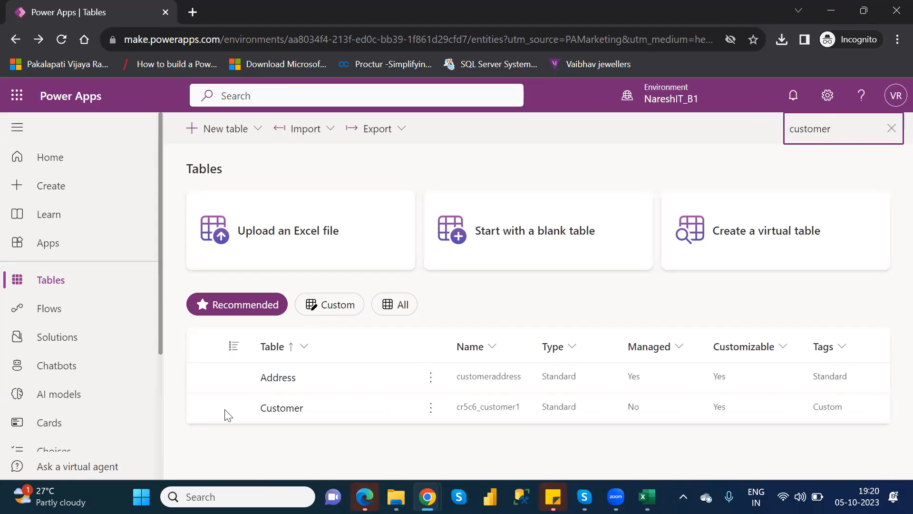
{"action": "left_click", "coordinate": [204, 409]}
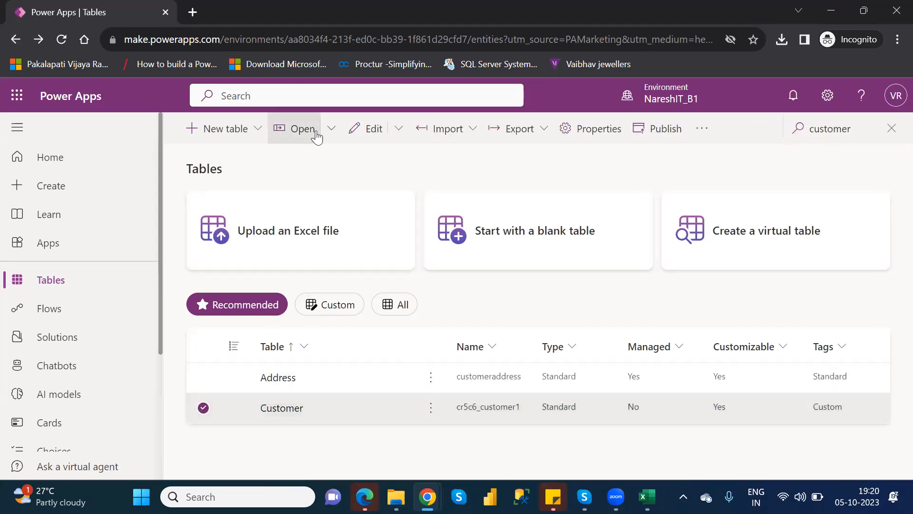
Review the available open and edit options for the selected Customer table
{"action": "left_click", "coordinate": [333, 131]}
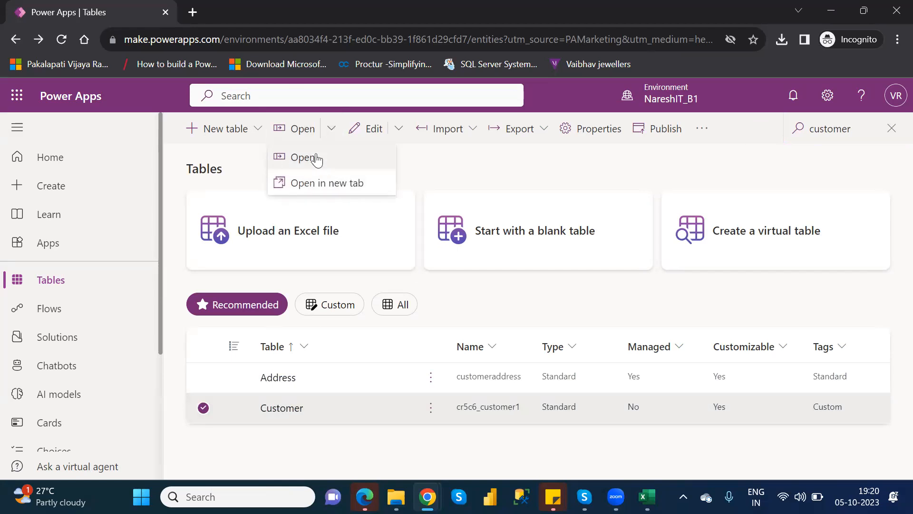
{"action": "left_click", "coordinate": [427, 169]}
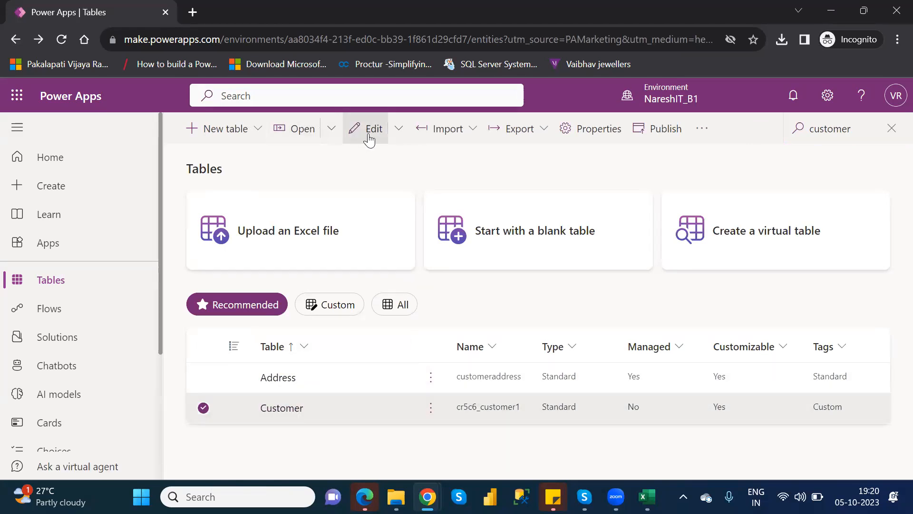
{"action": "left_click", "coordinate": [395, 132]}
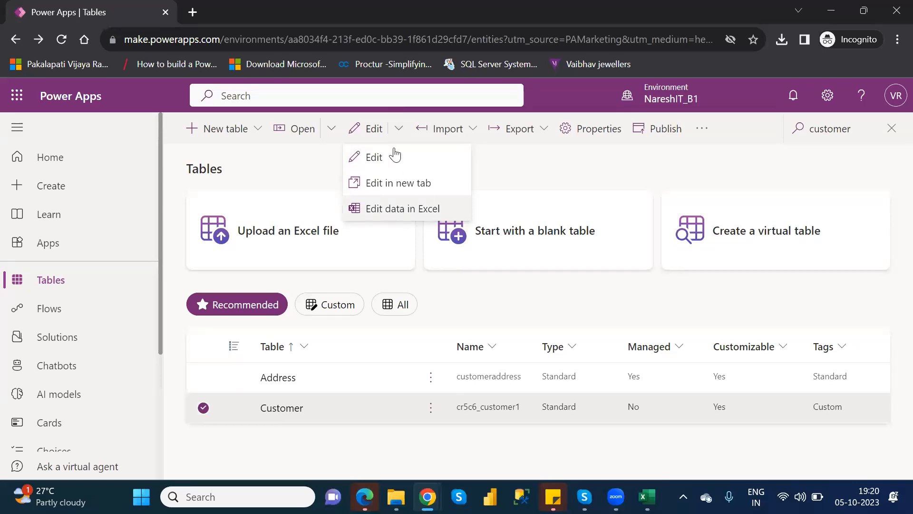
{"action": "left_click", "coordinate": [497, 180]}
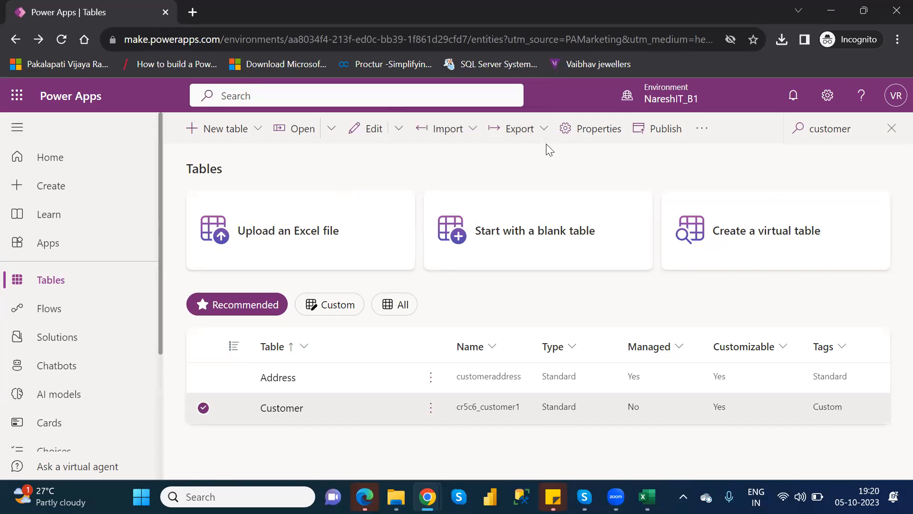
Review the Customer table's properties without changing them, and publish the table
{"action": "left_click", "coordinate": [589, 136]}
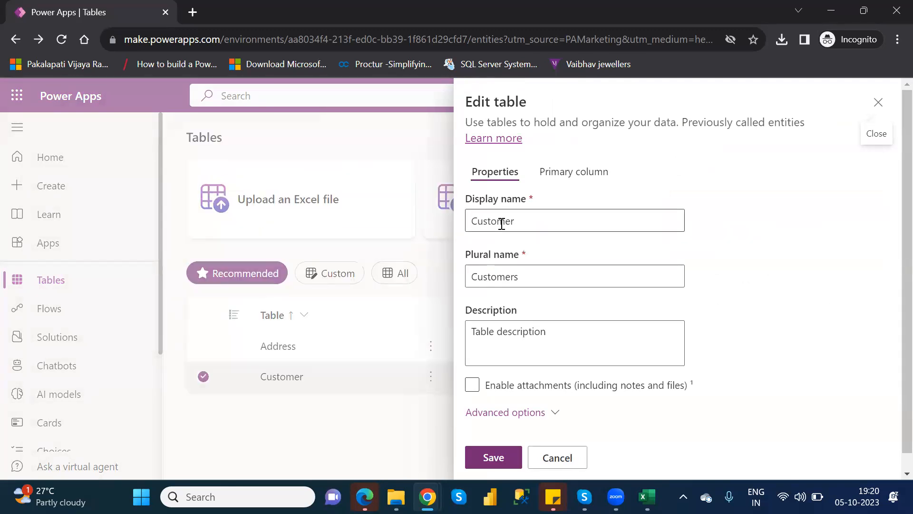
{"action": "left_click", "coordinate": [882, 104]}
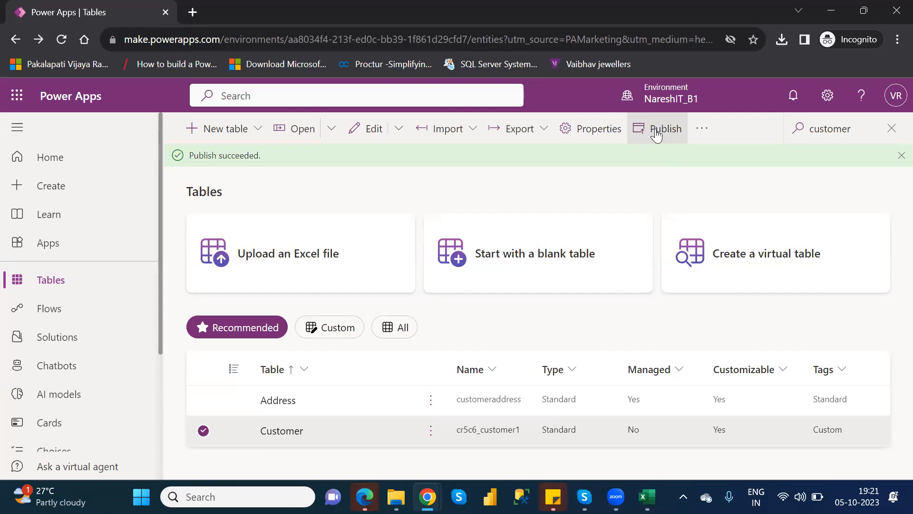
Review the additional and advanced commands available for the selected Customer table
{"action": "left_click", "coordinate": [701, 136]}
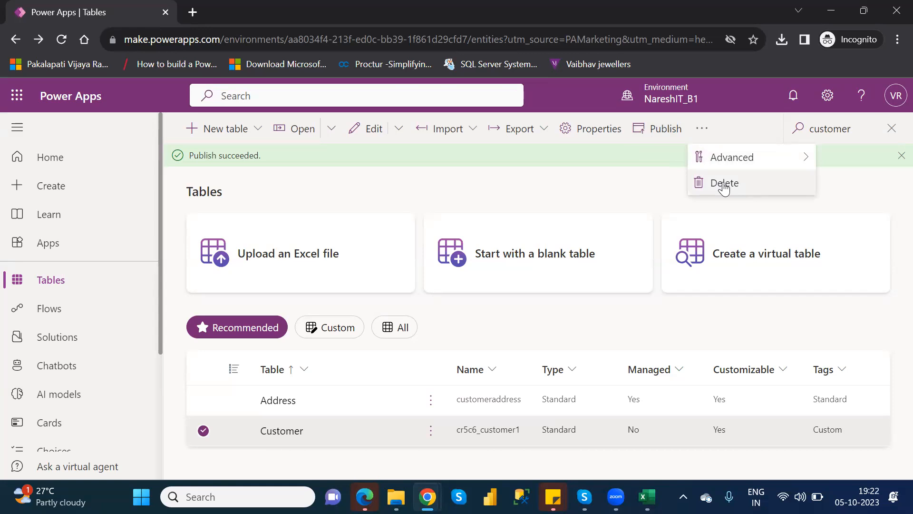
{"action": "mouse_move", "coordinate": [781, 157]}
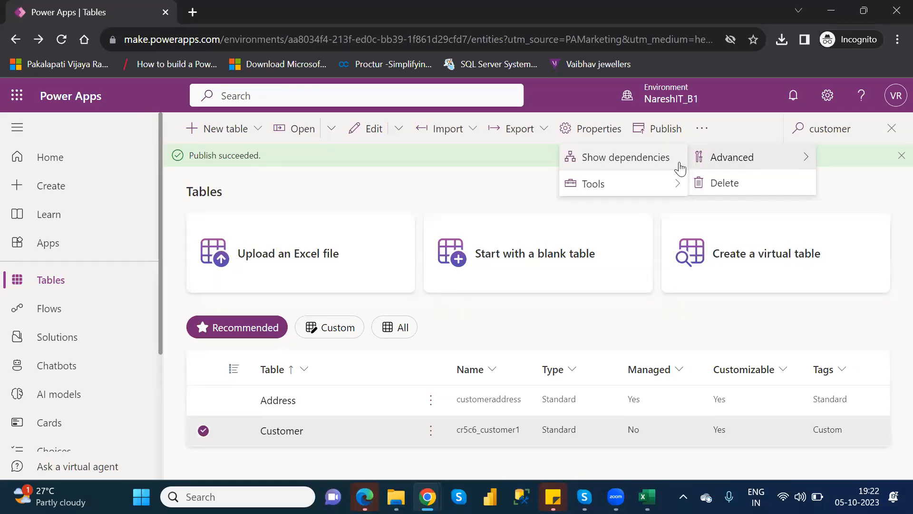
{"action": "left_click", "coordinate": [443, 195]}
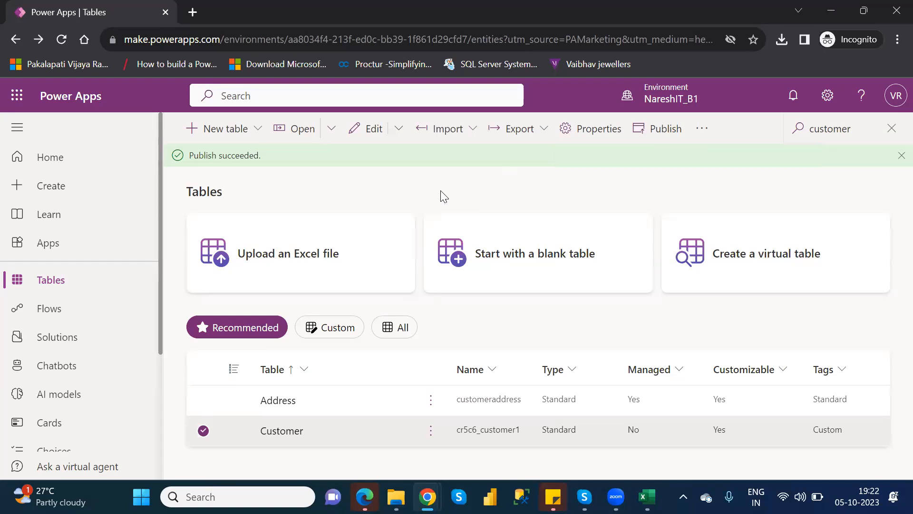
Open the Customer table and review its options for creating new components and for editing
{"action": "left_click", "coordinate": [292, 432]}
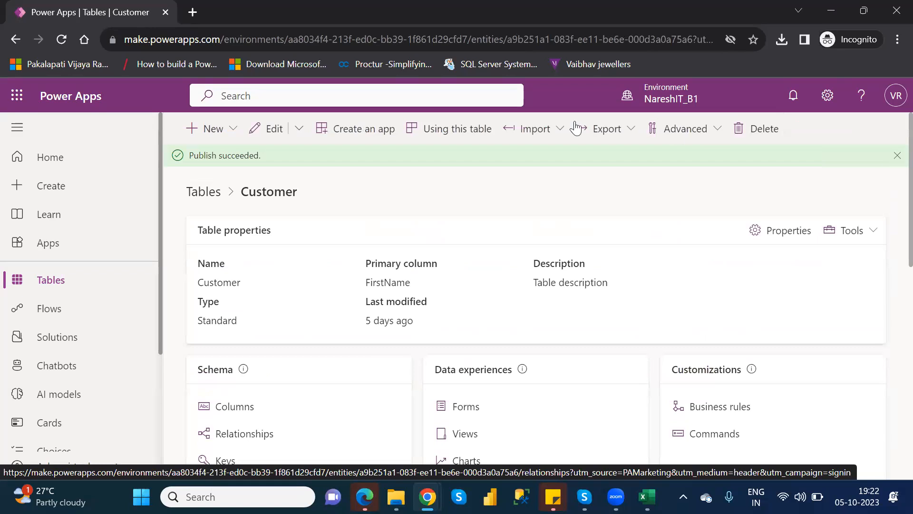
{"action": "left_click", "coordinate": [238, 129]}
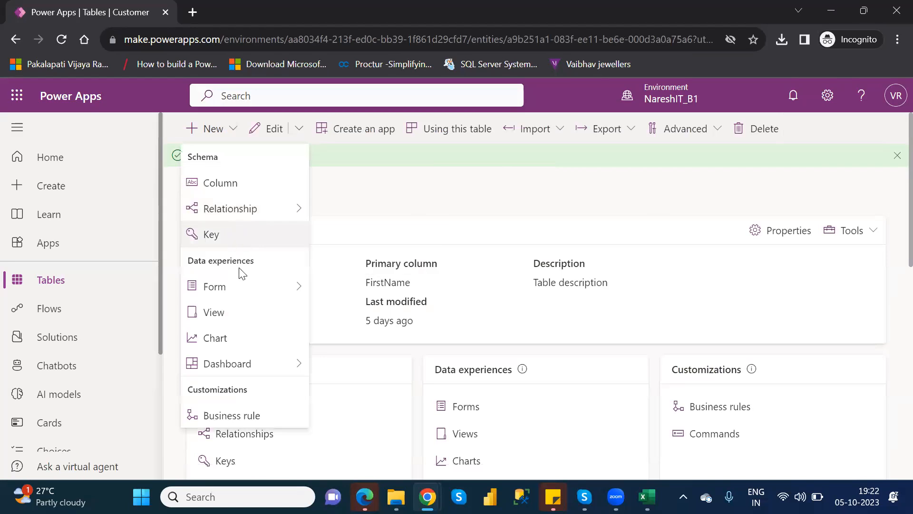
{"action": "left_click", "coordinate": [387, 219]}
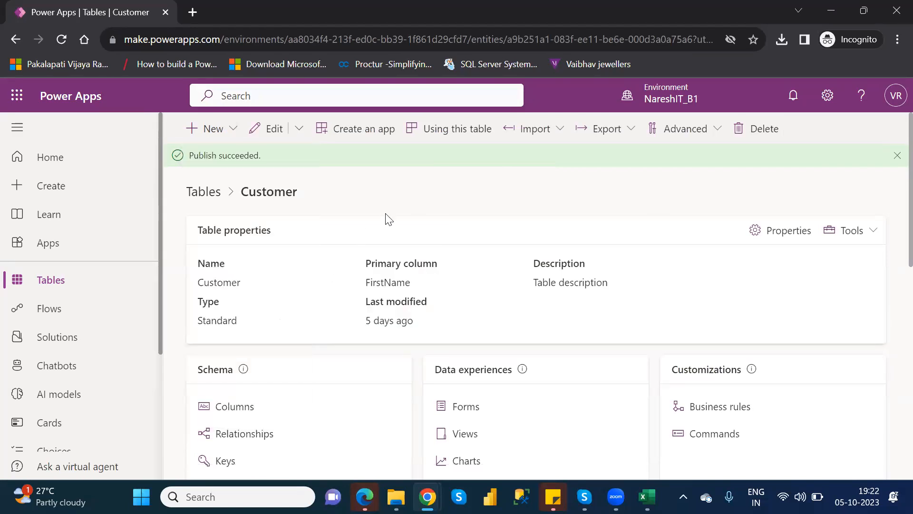
{"action": "left_click", "coordinate": [299, 131]}
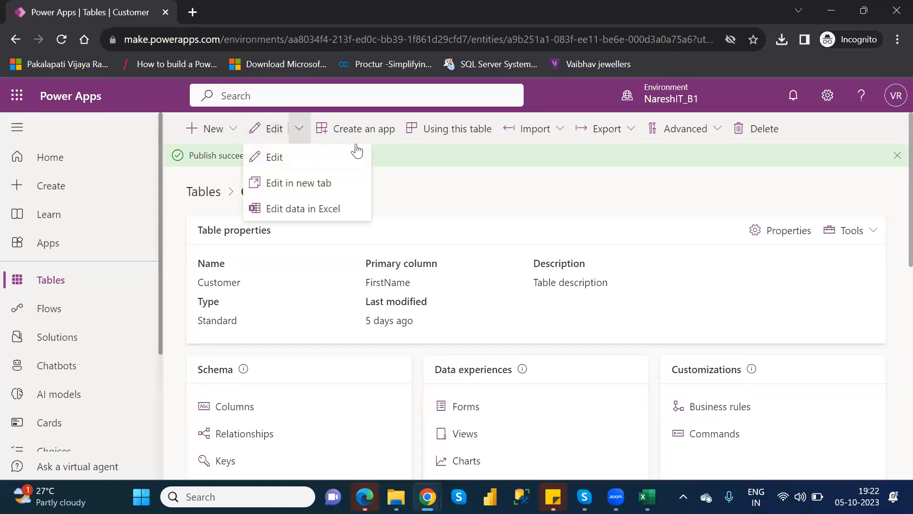
{"action": "left_click", "coordinate": [412, 184]}
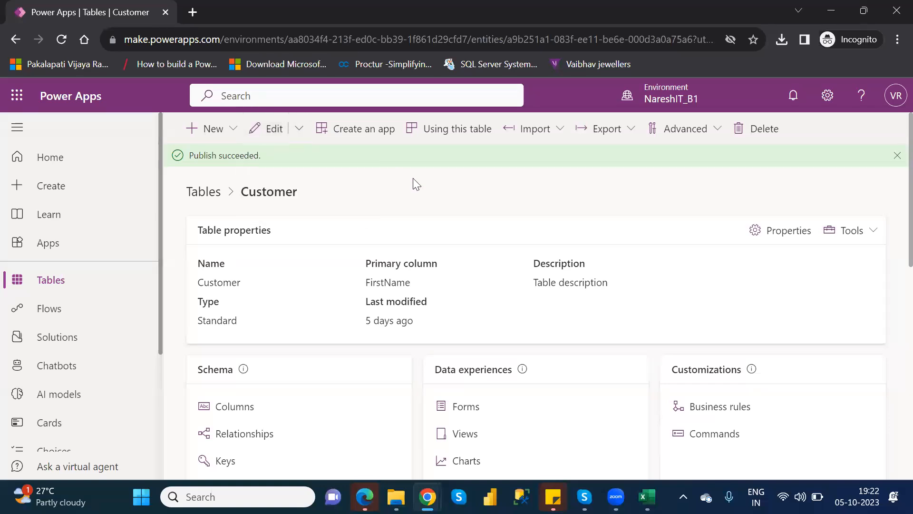
View the form for creating an app from the Customer table without creating one, and check which apps and flows use the table
{"action": "left_click", "coordinate": [360, 137]}
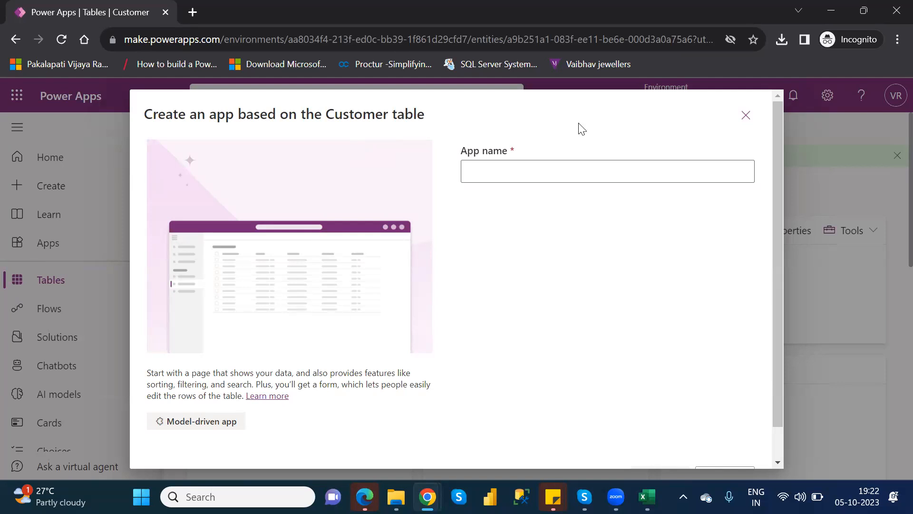
{"action": "left_click", "coordinate": [746, 116]}
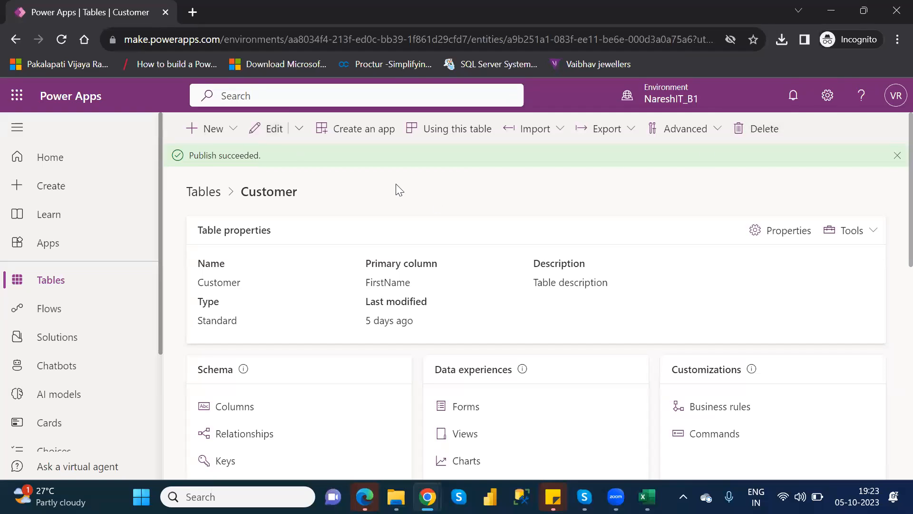
{"action": "left_click", "coordinate": [464, 134]}
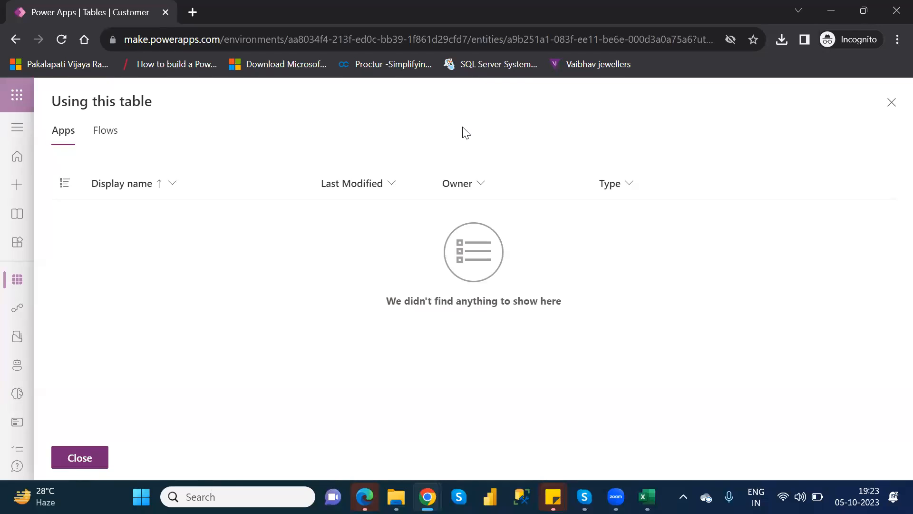
{"action": "left_click", "coordinate": [102, 136]}
{"action": "left_click", "coordinate": [892, 104]}
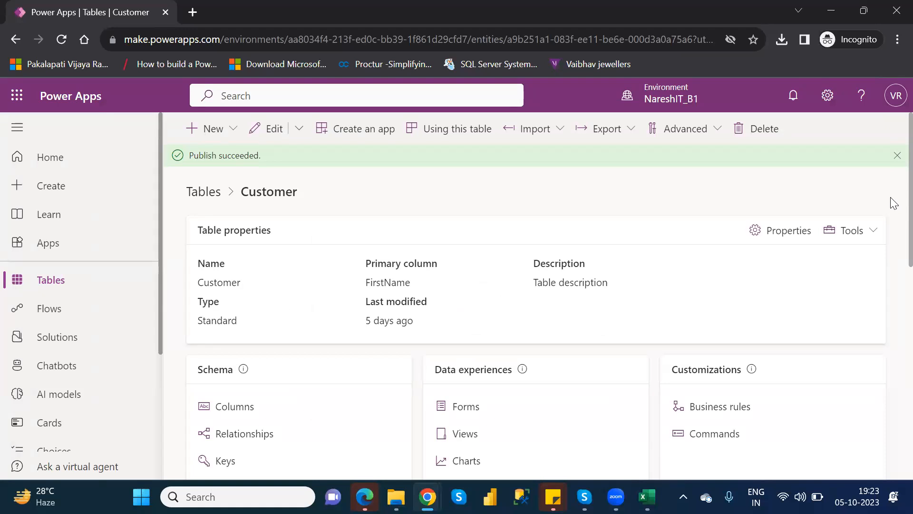
View the Customer table's list of columns and return to the table overview
{"action": "scroll", "coordinate": [893, 209], "scroll_direction": "down", "scroll_amount": 2}
{"action": "scroll", "coordinate": [890, 259], "scroll_direction": "down", "scroll_amount": 1}
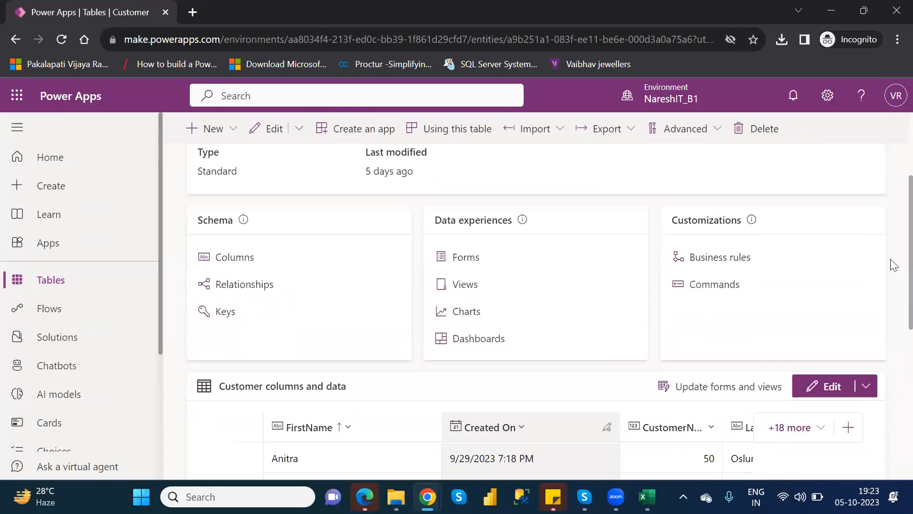
{"action": "left_click", "coordinate": [235, 256]}
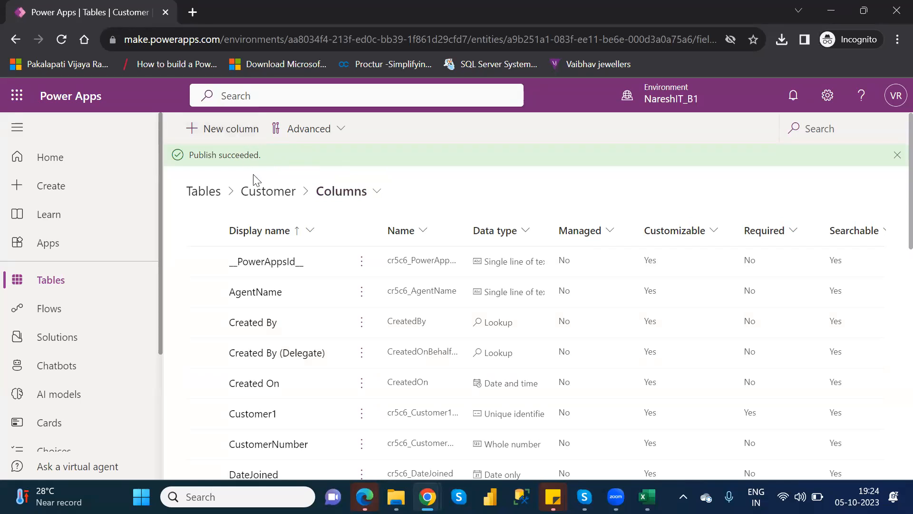
{"action": "left_click", "coordinate": [263, 195]}
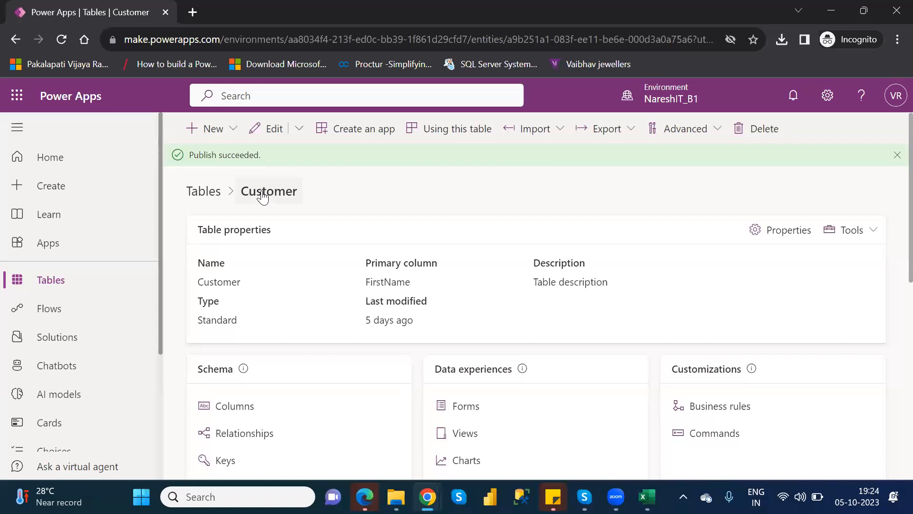
Create a key for the Customer table named CustomerNumer_Key, based on the CustomerNumber column
{"action": "scroll", "coordinate": [263, 196], "scroll_direction": "down", "scroll_amount": 3}
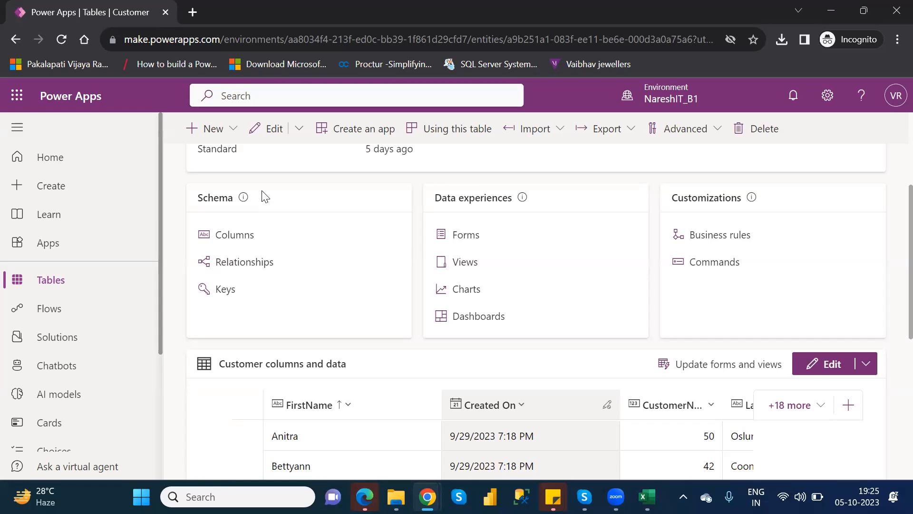
{"action": "scroll", "coordinate": [265, 196], "scroll_direction": "down", "scroll_amount": 1}
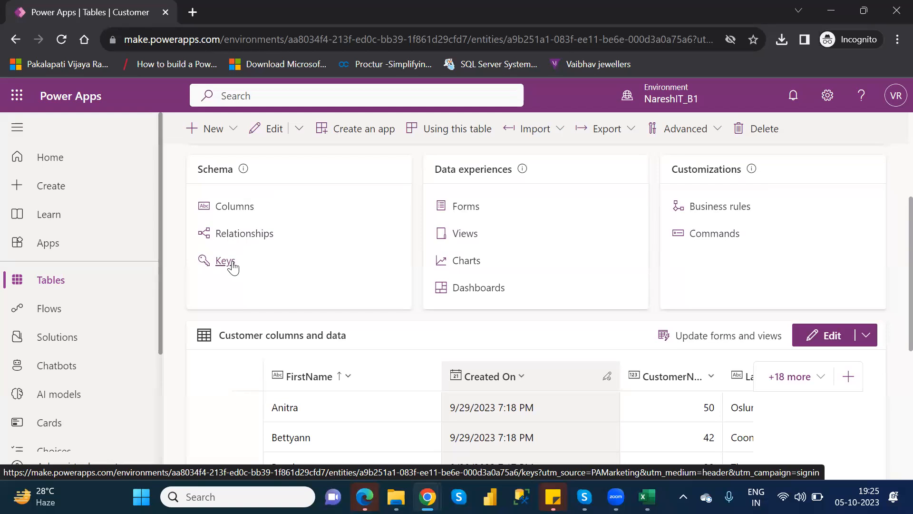
{"action": "scroll", "coordinate": [233, 267], "scroll_direction": "up", "scroll_amount": 1}
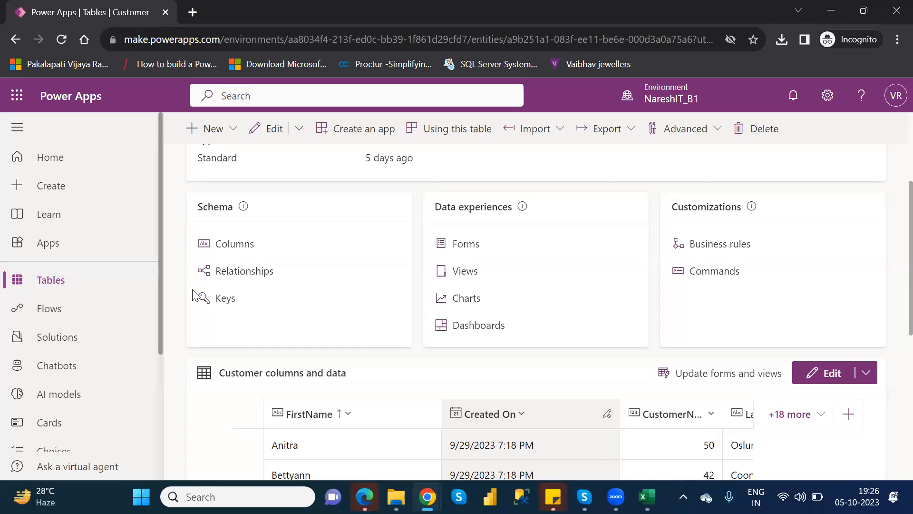
{"action": "left_click", "coordinate": [219, 300]}
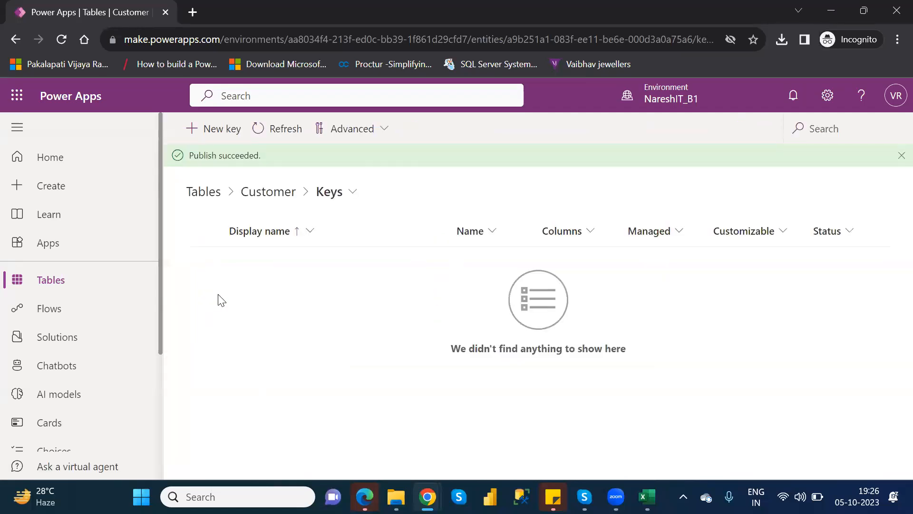
{"action": "left_click", "coordinate": [216, 138]}
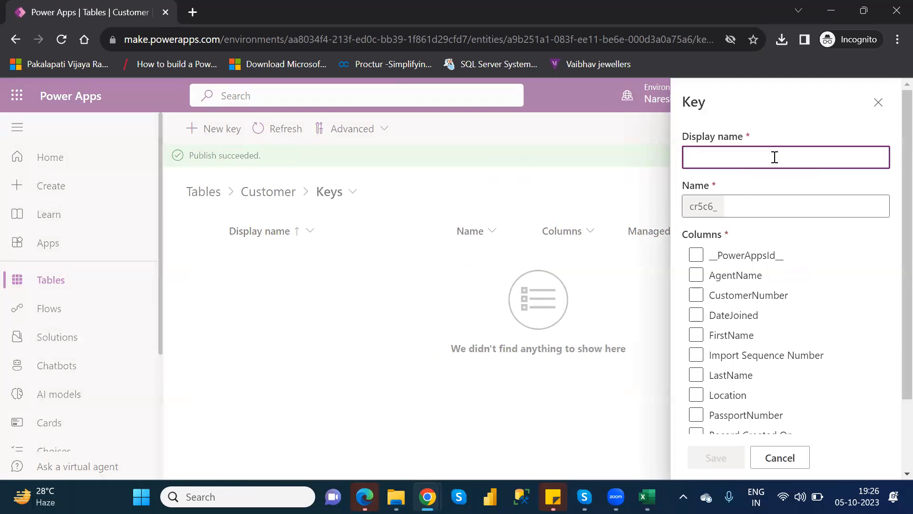
{"action": "left_click", "coordinate": [696, 295]}
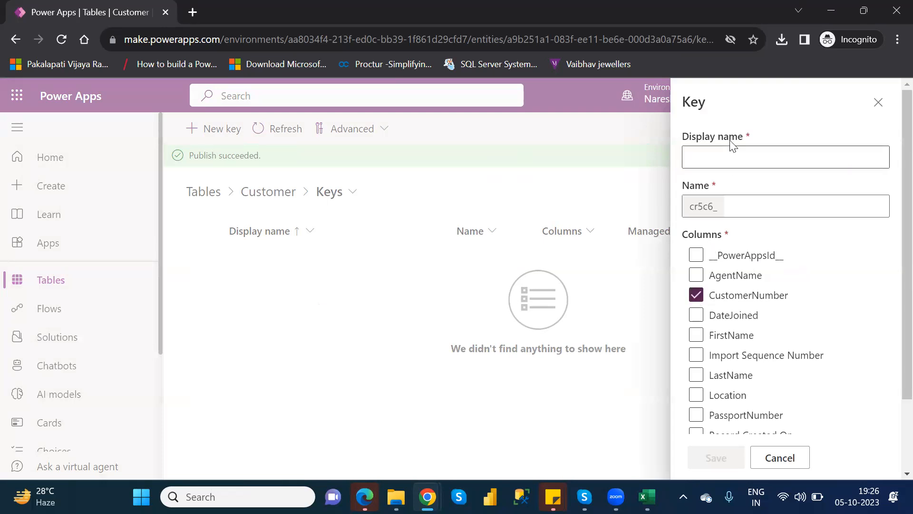
{"action": "left_click", "coordinate": [728, 155]}
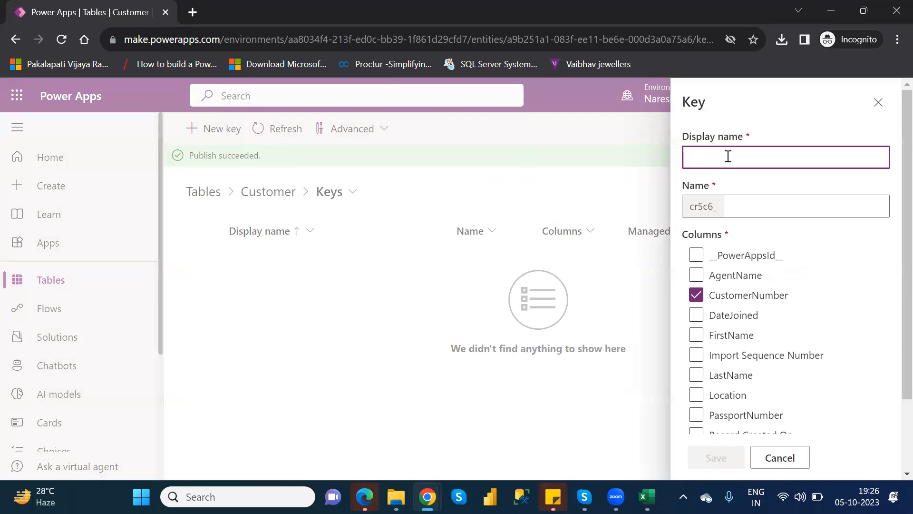
{"action": "type", "text": "Customer"}
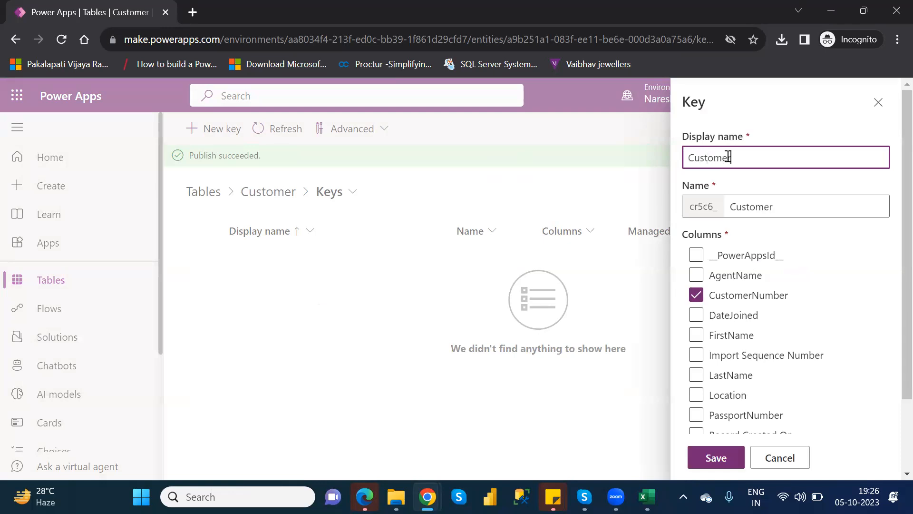
{"action": "type", "text": "Numer_Key"}
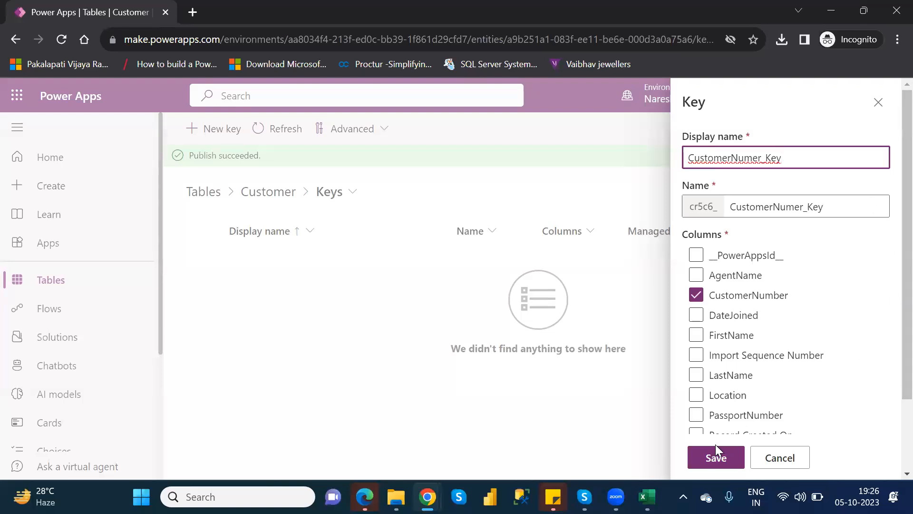
{"action": "left_click", "coordinate": [716, 459]}
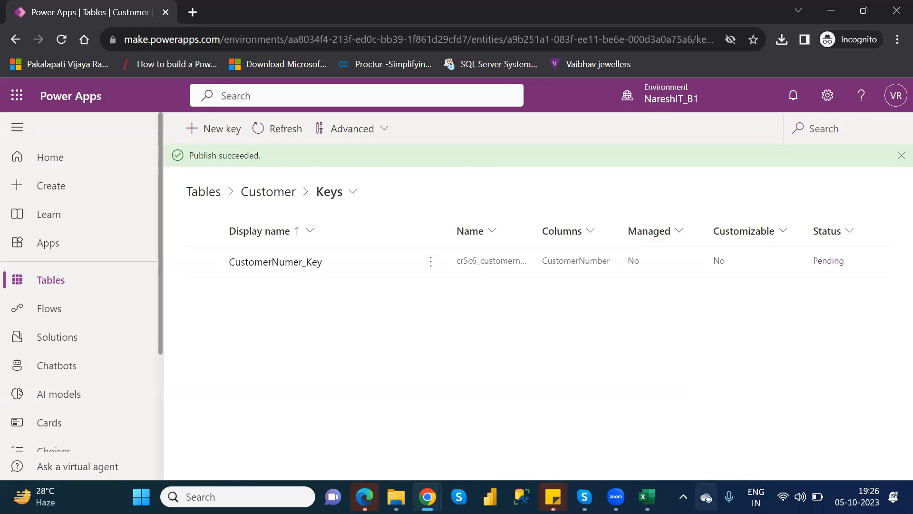
Delete the CustomerNumer_Key key and return to the Customer table overview
{"action": "left_click", "coordinate": [431, 264]}
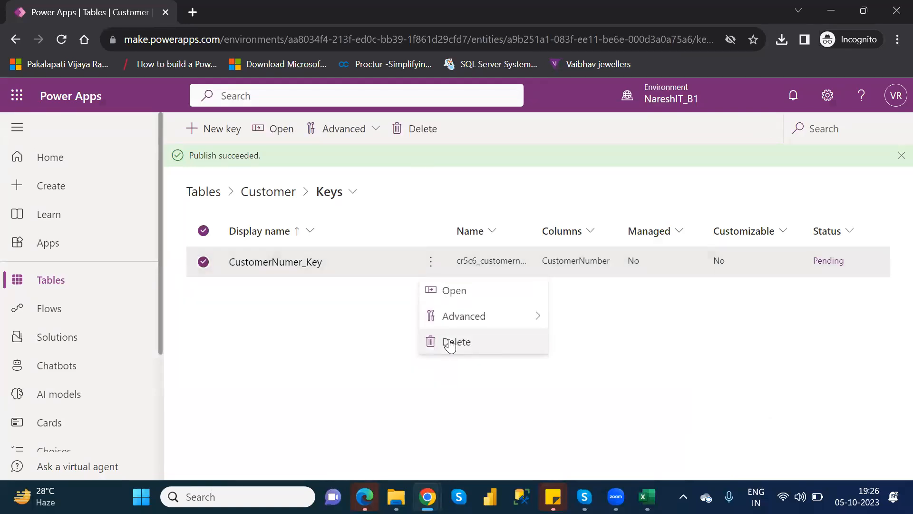
{"action": "left_click", "coordinate": [454, 343]}
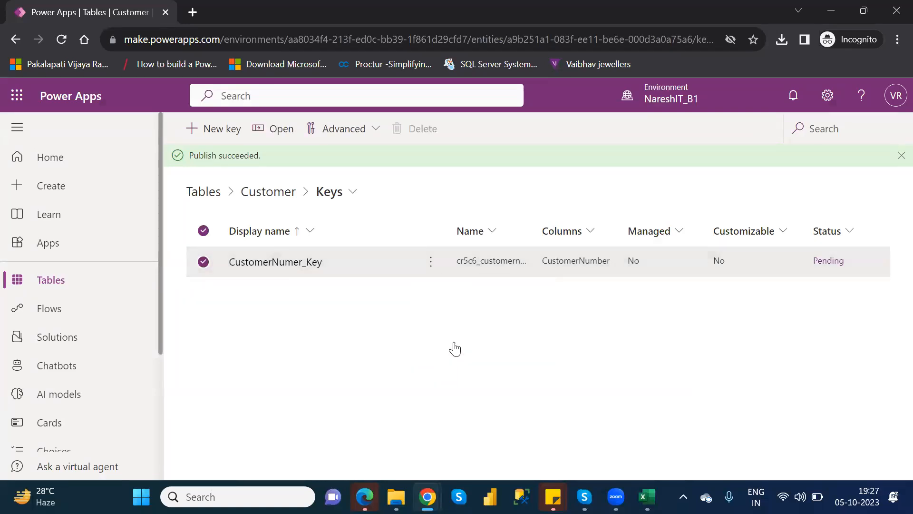
{"action": "left_click", "coordinate": [464, 334]}
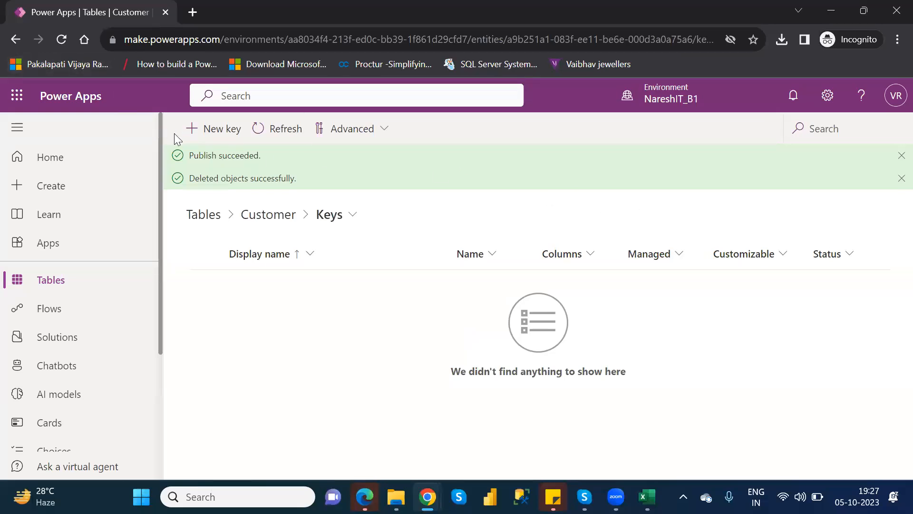
{"action": "left_click", "coordinate": [15, 41]}
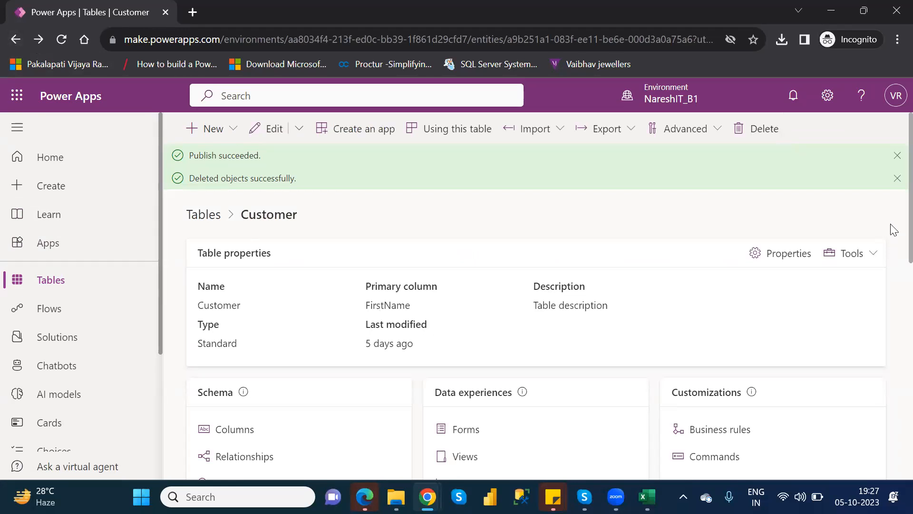
View the Customer table's Commands list and return to the overview's columns and data section
{"action": "left_click_drag", "start_coordinate": [890, 223], "coordinate": [890, 254]}
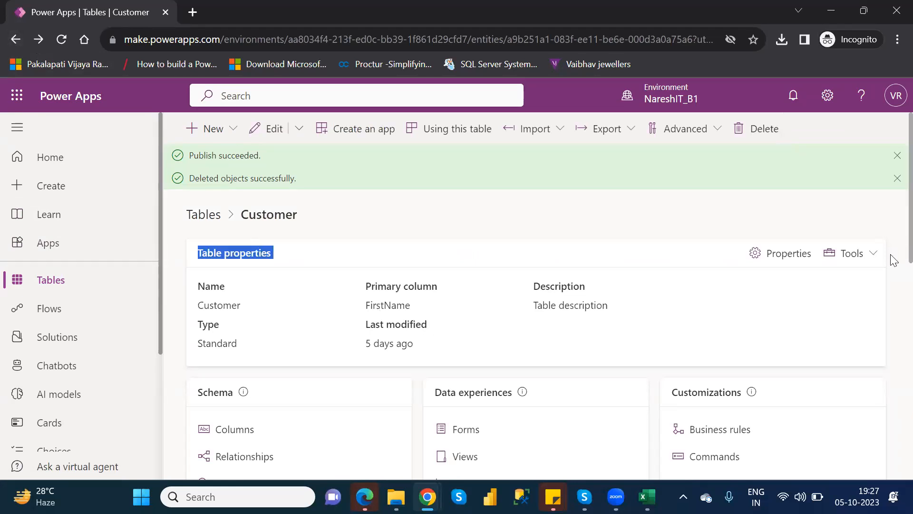
{"action": "left_click", "coordinate": [871, 220]}
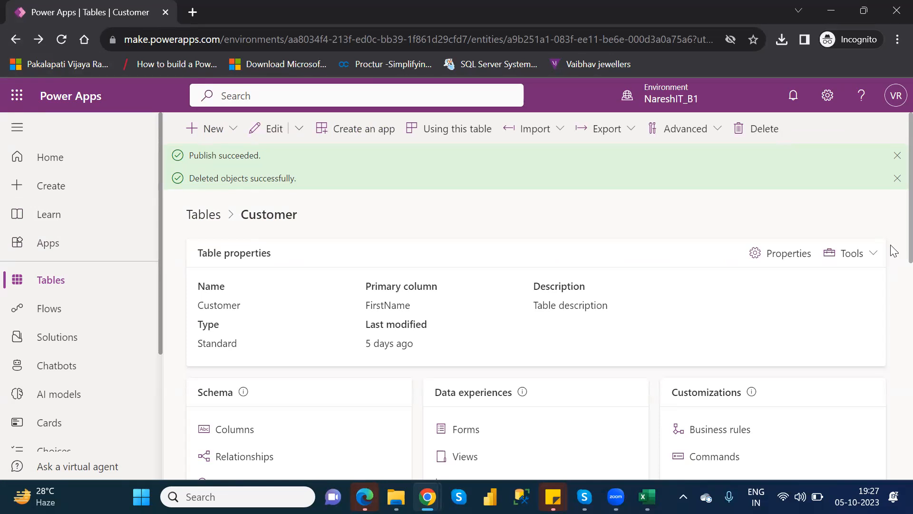
{"action": "scroll", "coordinate": [894, 251], "scroll_direction": "down", "scroll_amount": 4}
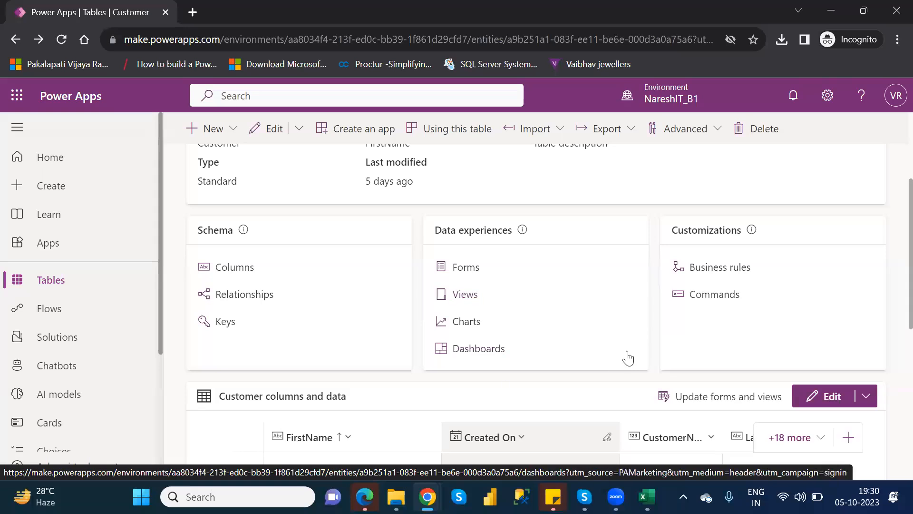
{"action": "left_click", "coordinate": [714, 295]}
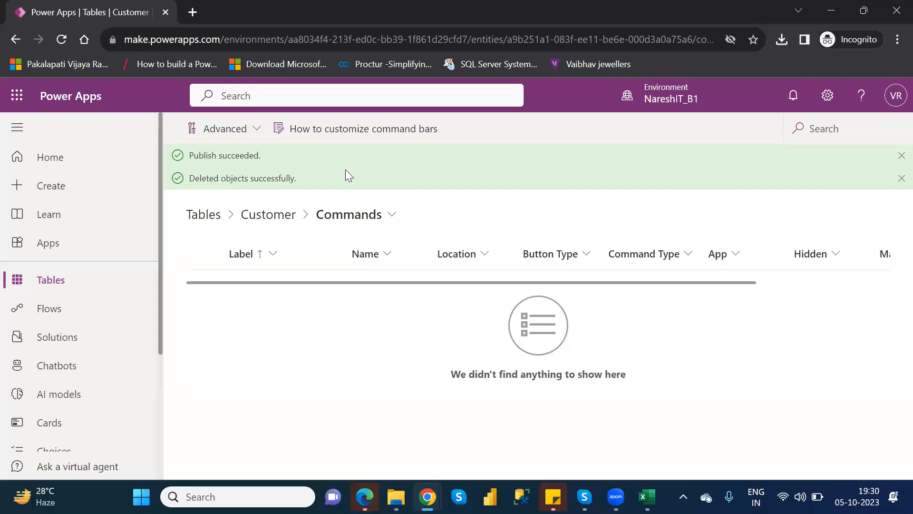
{"action": "left_click", "coordinate": [15, 42]}
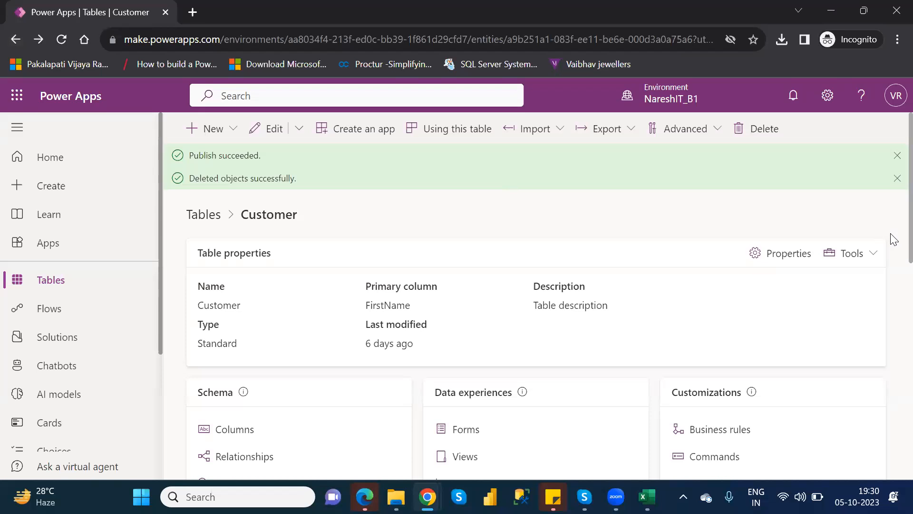
{"action": "scroll", "coordinate": [892, 267], "scroll_direction": "down", "scroll_amount": 5}
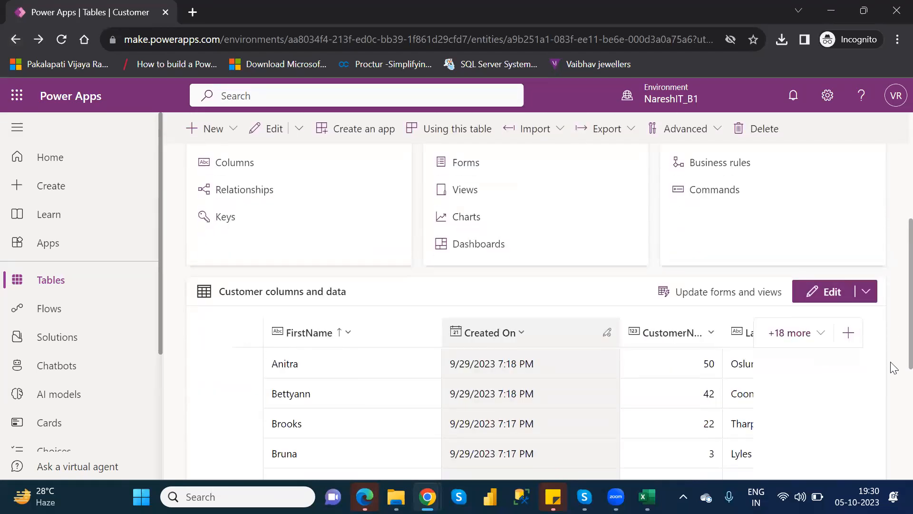
Move the AgentName column directly after Created On in the Customer columns and data grid, and return to the first columns
{"action": "scroll", "coordinate": [892, 367], "scroll_direction": "down", "scroll_amount": 3}
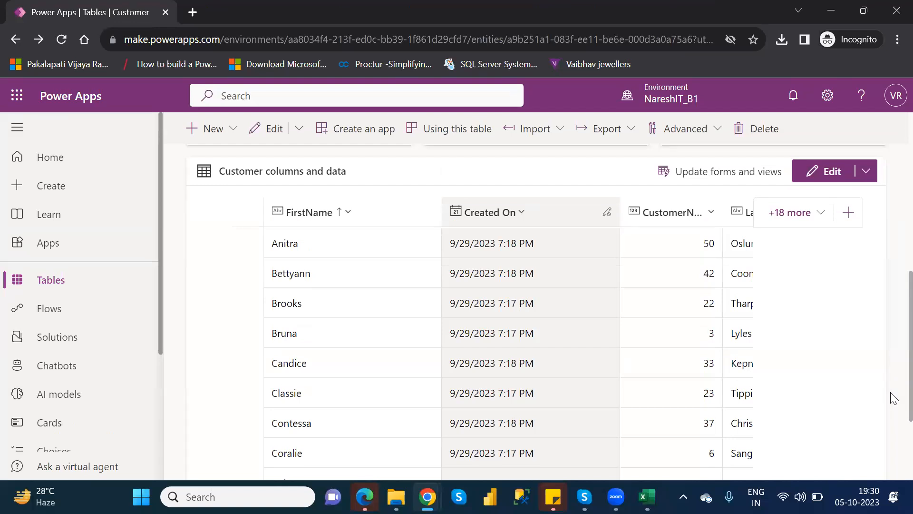
{"action": "scroll", "coordinate": [893, 408], "scroll_direction": "down", "scroll_amount": 1}
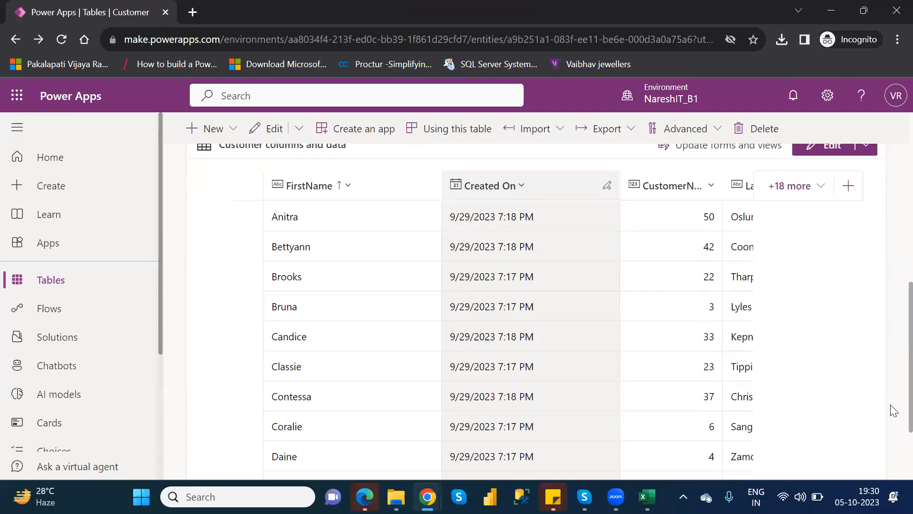
{"action": "scroll", "coordinate": [893, 409], "scroll_direction": "down", "scroll_amount": 3}
{"action": "scroll", "coordinate": [893, 443], "scroll_direction": "up", "scroll_amount": 3}
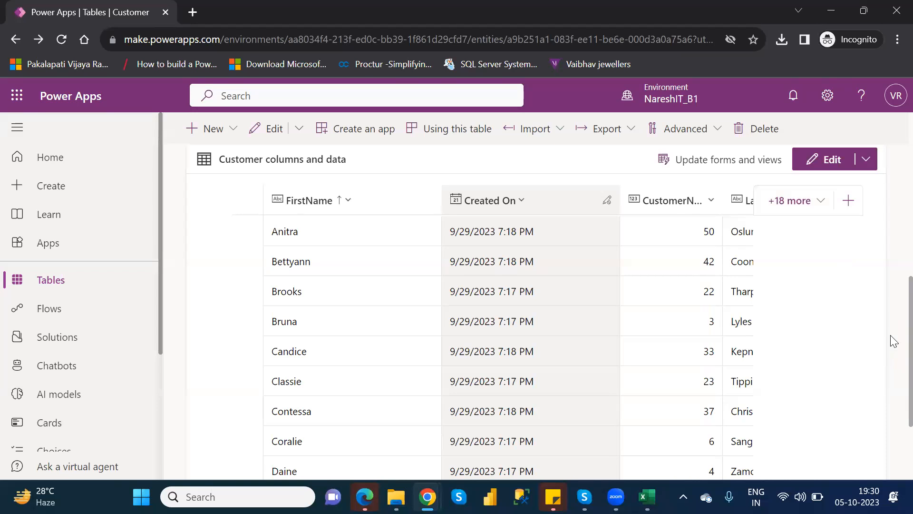
{"action": "scroll", "coordinate": [891, 344], "scroll_direction": "down", "scroll_amount": 3}
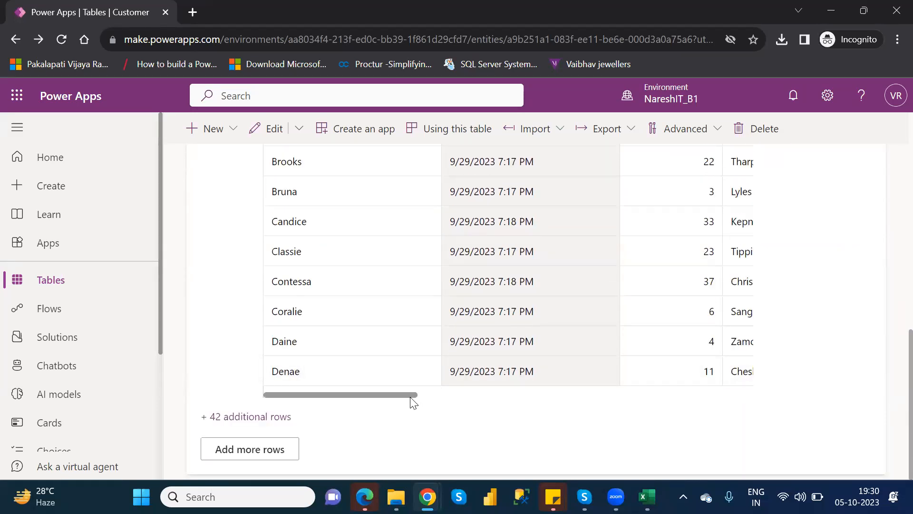
{"action": "left_click_drag", "start_coordinate": [409, 394], "coordinate": [745, 407]}
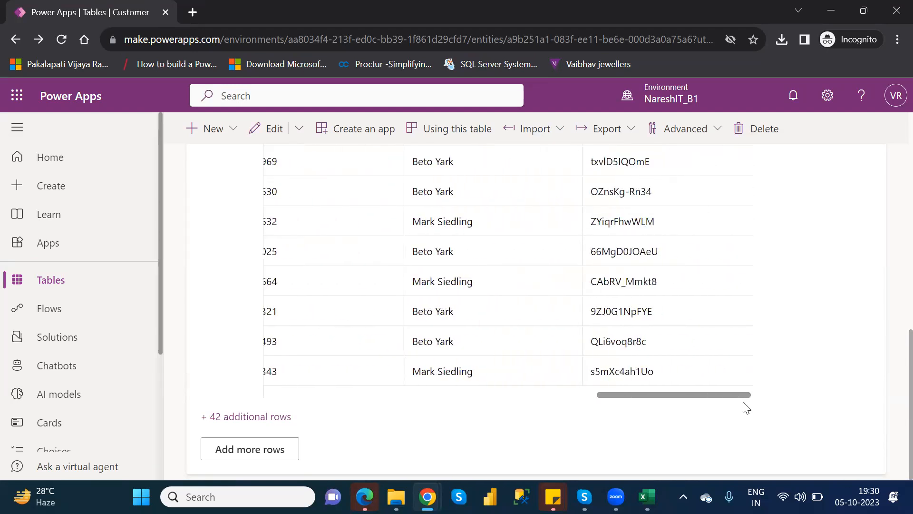
{"action": "scroll", "coordinate": [894, 381], "scroll_direction": "up", "scroll_amount": 4}
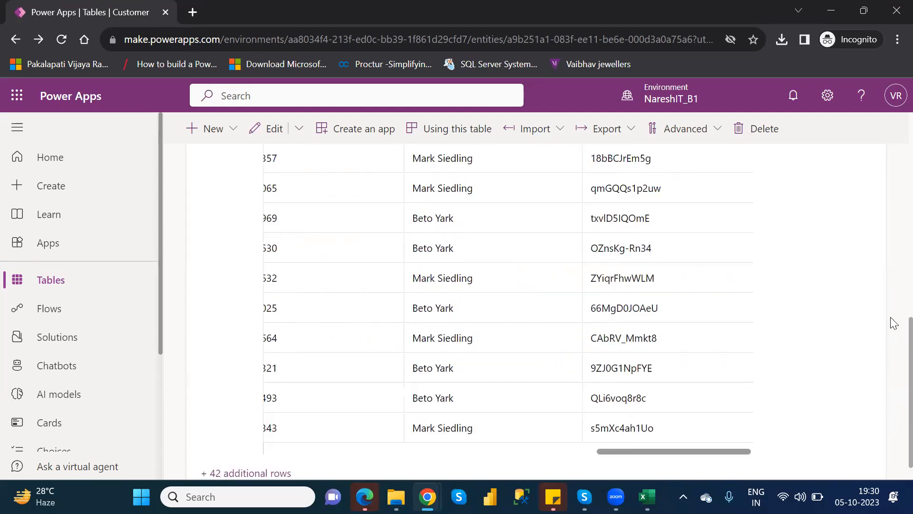
{"action": "left_click_drag", "start_coordinate": [451, 268], "coordinate": [357, 265]}
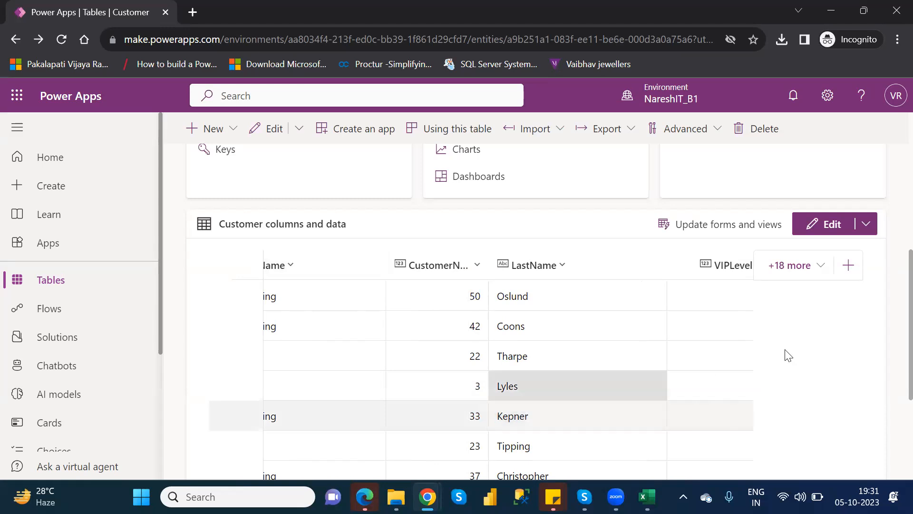
{"action": "scroll", "coordinate": [894, 335], "scroll_direction": "down", "scroll_amount": 4}
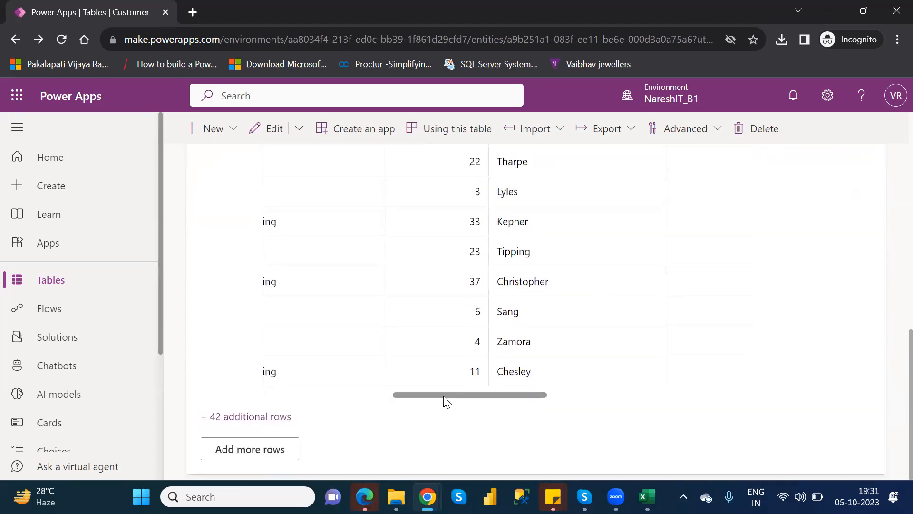
{"action": "left_click_drag", "start_coordinate": [444, 396], "coordinate": [275, 403]}
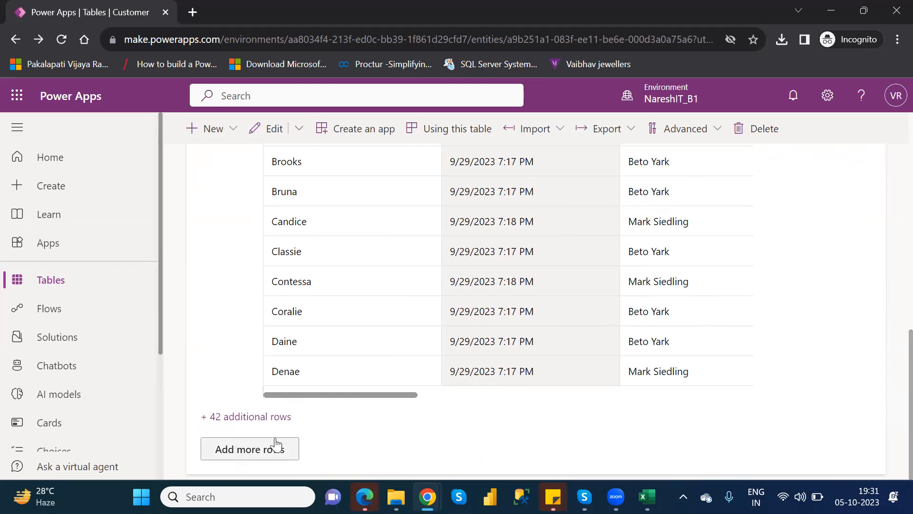
View the Customers data editor for adding rows and its new-row options, and return to the Tables list
{"action": "left_click", "coordinate": [252, 450]}
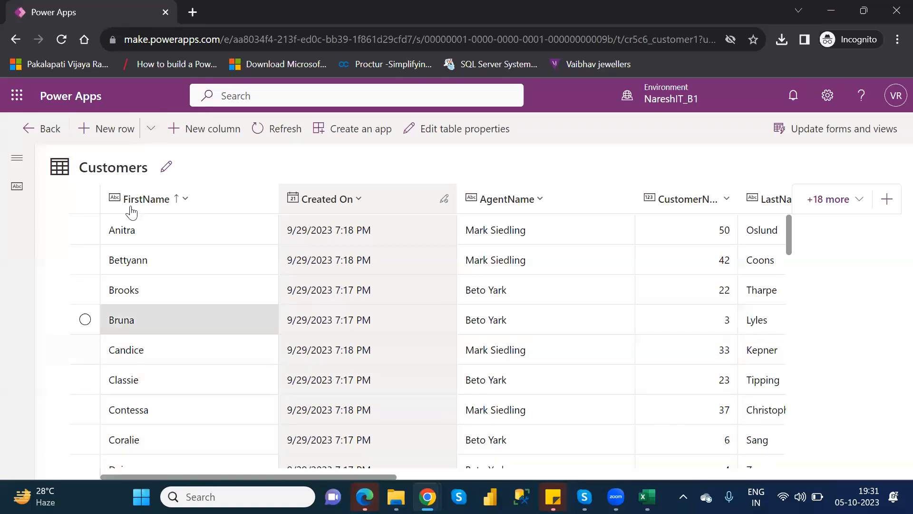
{"action": "left_click", "coordinate": [152, 132]}
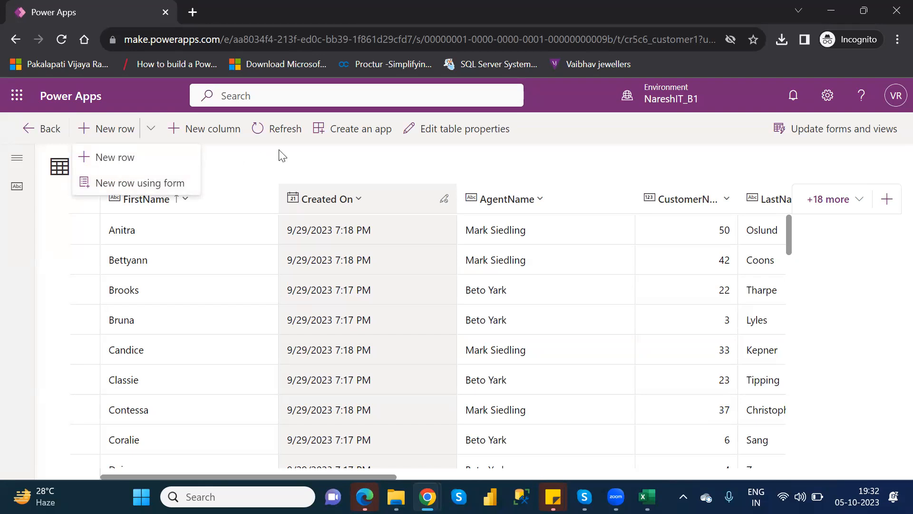
{"action": "left_click", "coordinate": [277, 173]}
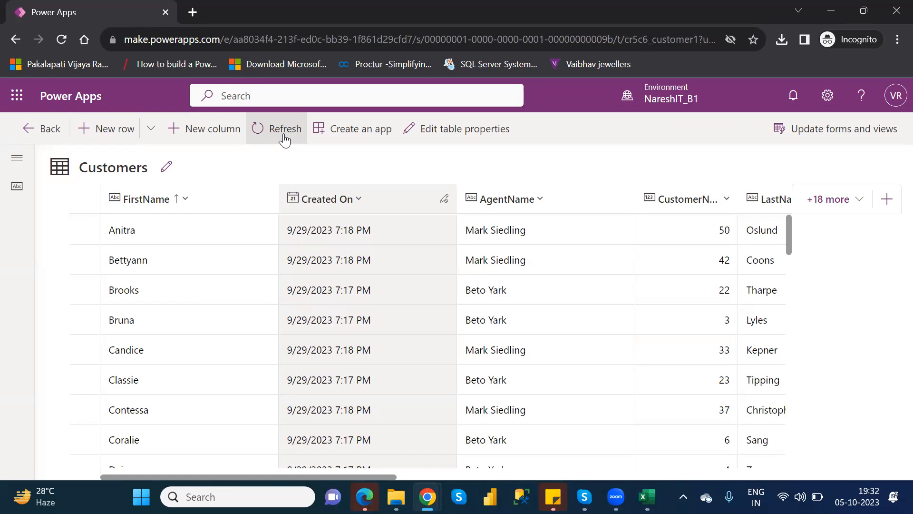
{"action": "left_click", "coordinate": [48, 130]}
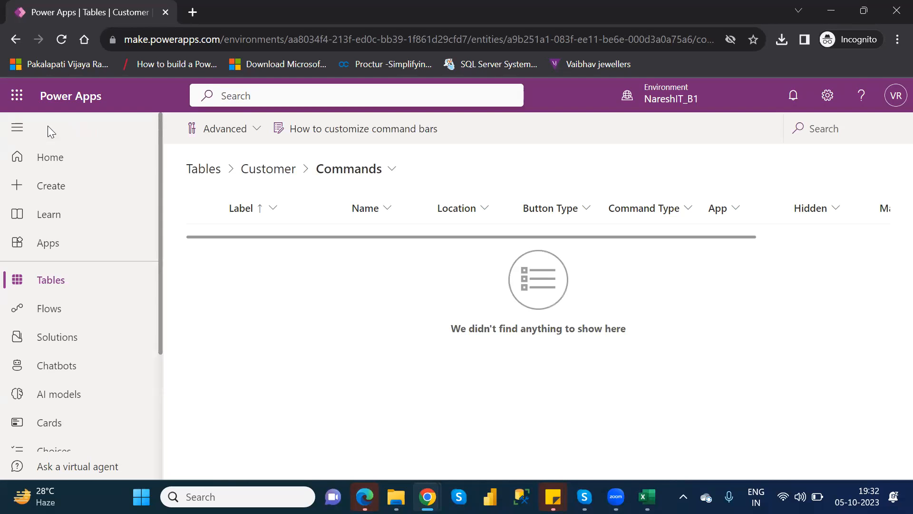
{"action": "left_click", "coordinate": [198, 176]}
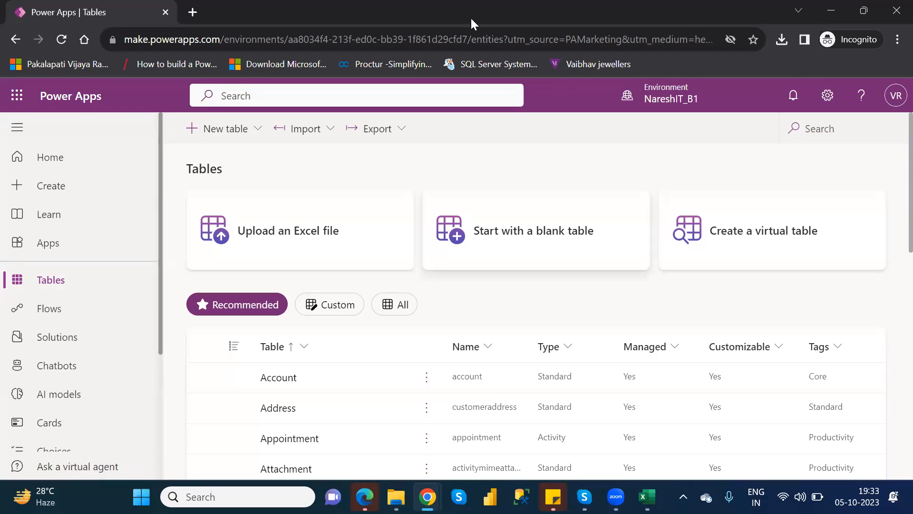
{"action": "left_click", "coordinate": [516, 187]}
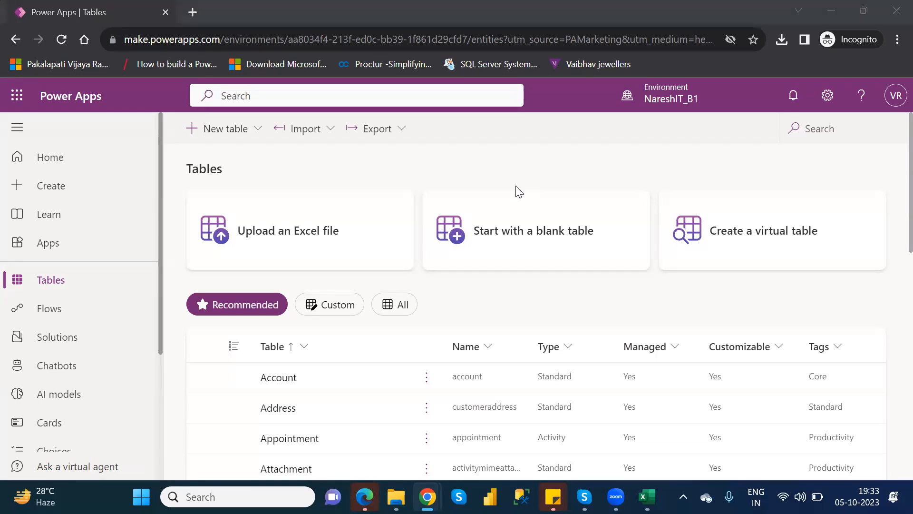
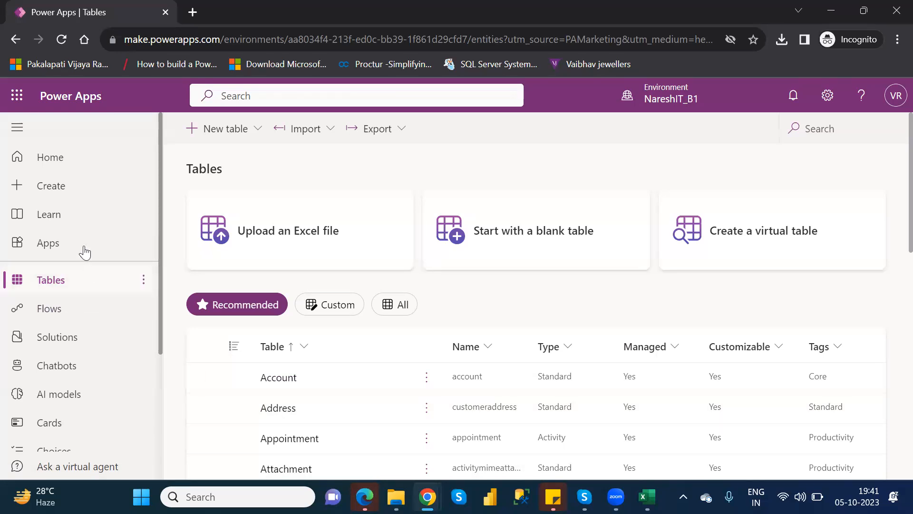
Start a new app from Dataverse and open the list of services available for a new connection
{"action": "left_click", "coordinate": [73, 186]}
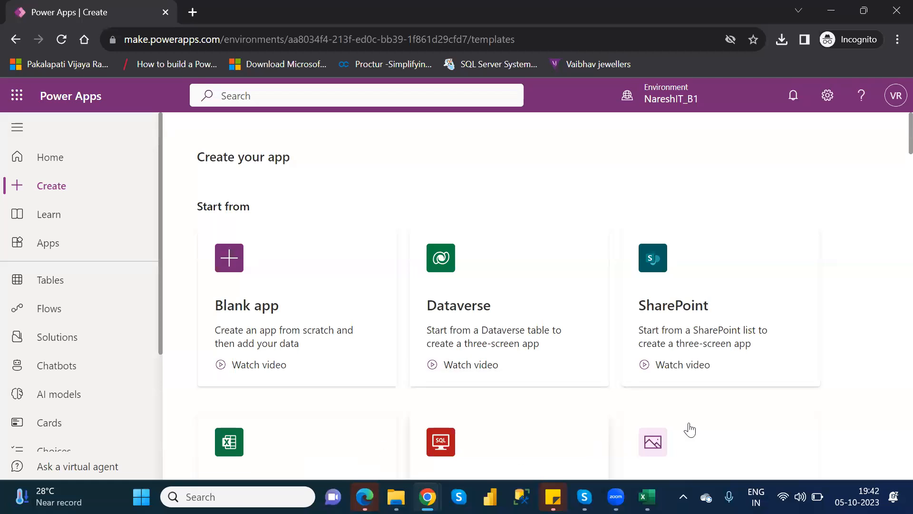
{"action": "left_click", "coordinate": [727, 281]}
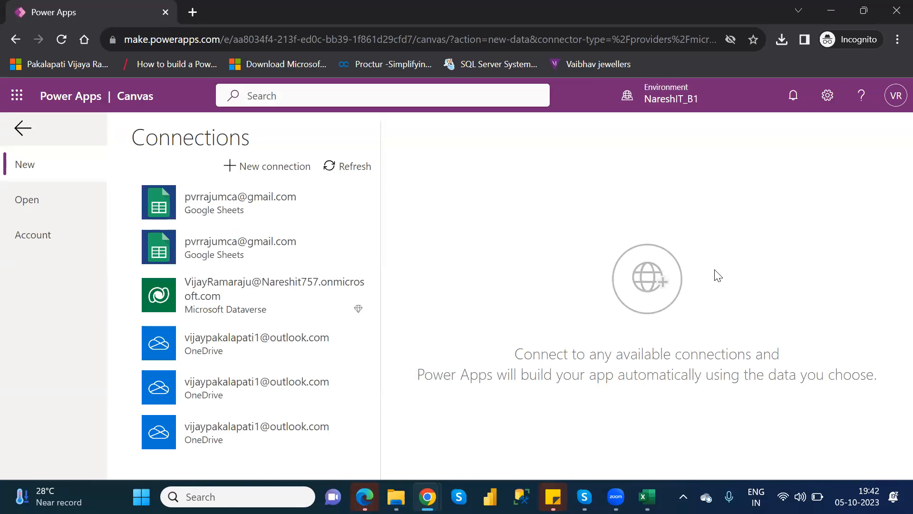
{"action": "left_click", "coordinate": [264, 169]}
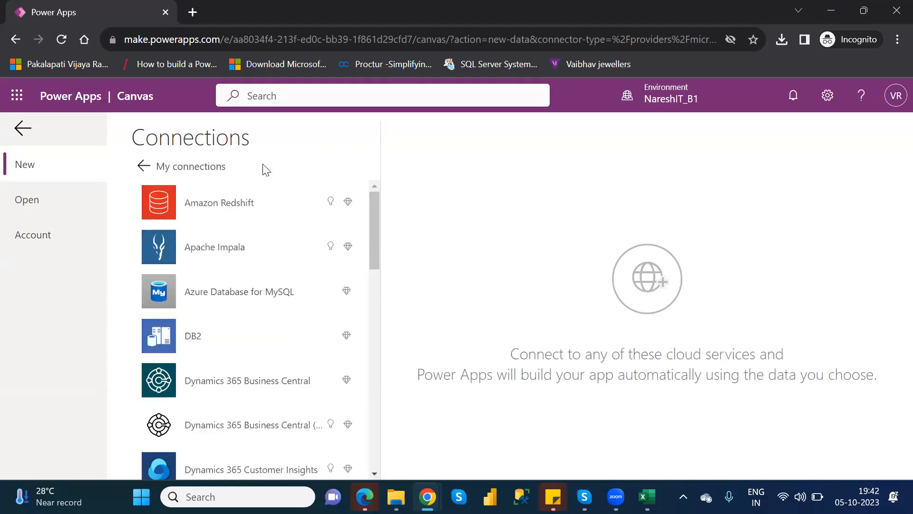
Create a Microsoft Dataverse connection with the signed-in account and allow it access
{"action": "left_click_drag", "start_coordinate": [377, 228], "coordinate": [391, 341]}
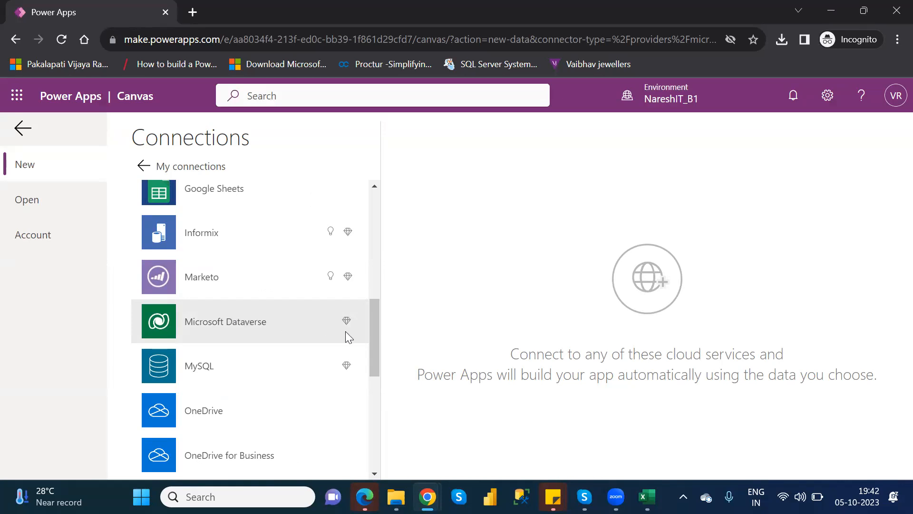
{"action": "left_click_drag", "start_coordinate": [377, 337], "coordinate": [405, 344]}
{"action": "left_click", "coordinate": [236, 322]}
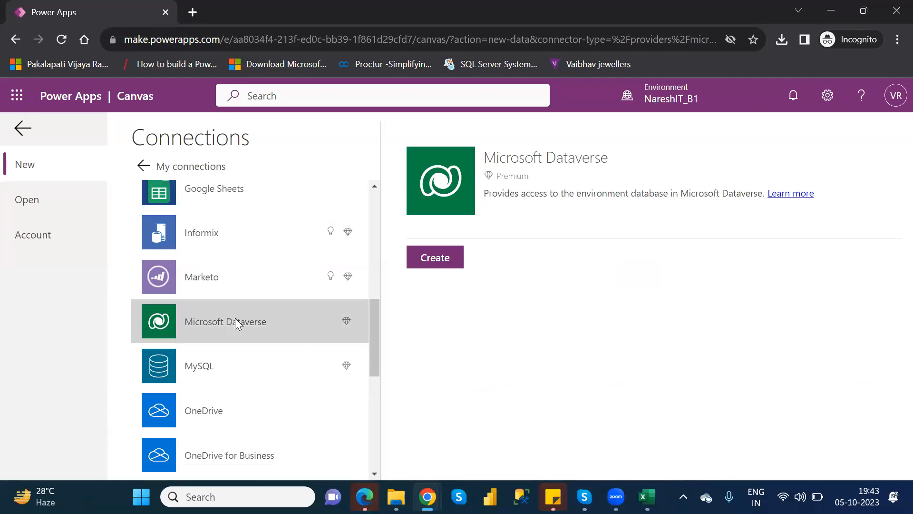
{"action": "left_click", "coordinate": [431, 258]}
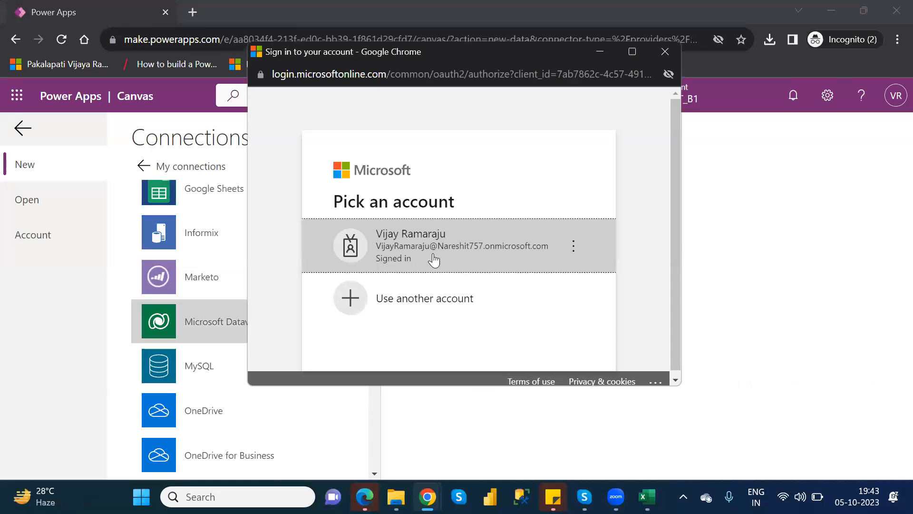
{"action": "left_click", "coordinate": [433, 254]}
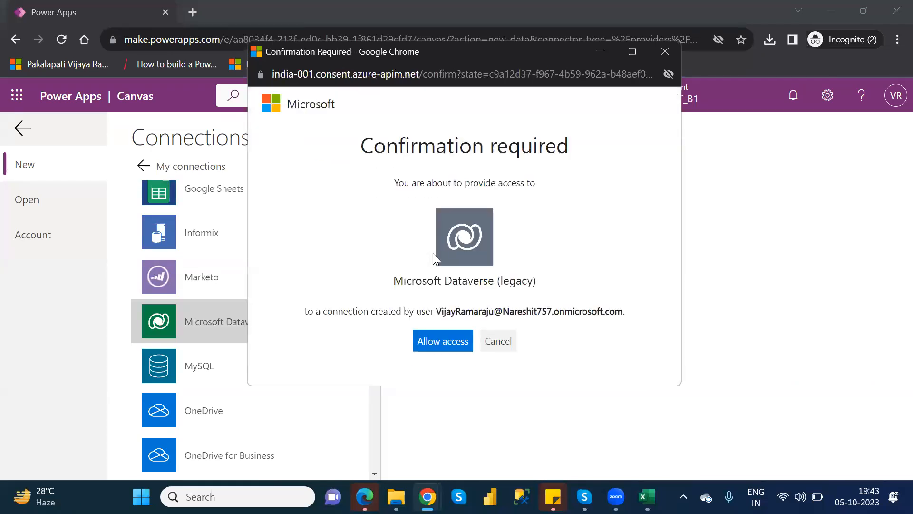
{"action": "left_click", "coordinate": [441, 351]}
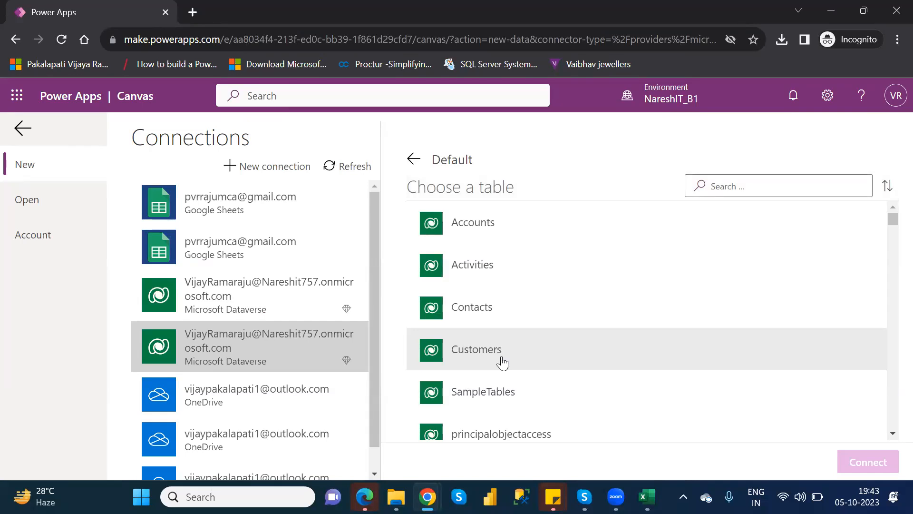
Find the Customers table by searching for "custom", generate the app from it, and skip the welcome dialog
{"action": "left_click", "coordinate": [731, 186]}
{"action": "type", "text": "custom"}
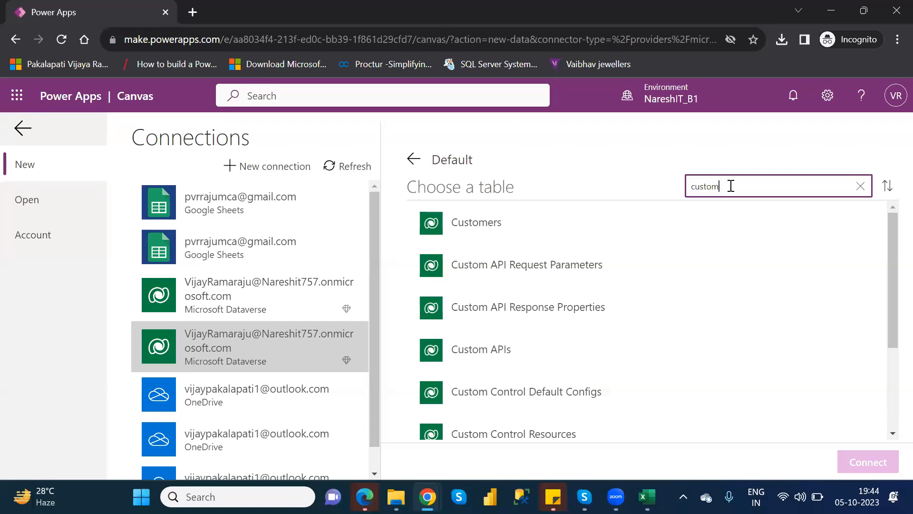
{"action": "left_click", "coordinate": [538, 228]}
{"action": "left_click", "coordinate": [865, 460]}
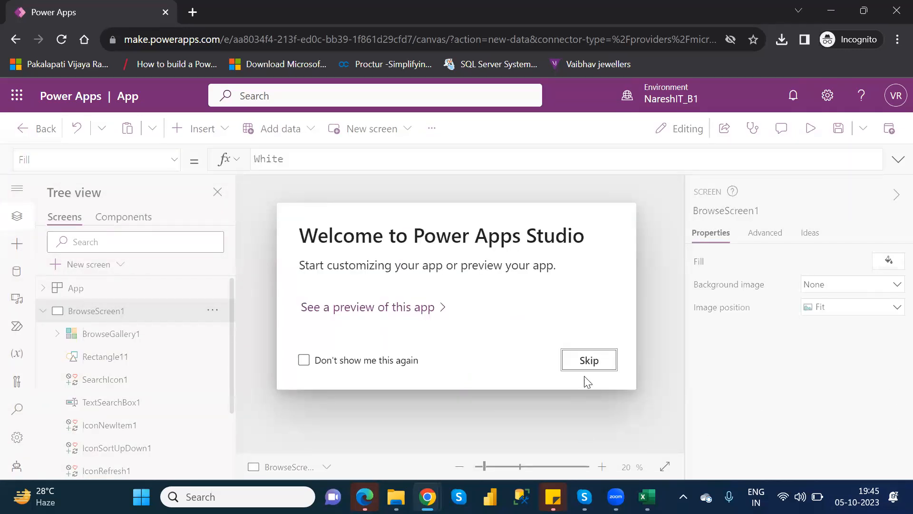
{"action": "left_click", "coordinate": [590, 361]}
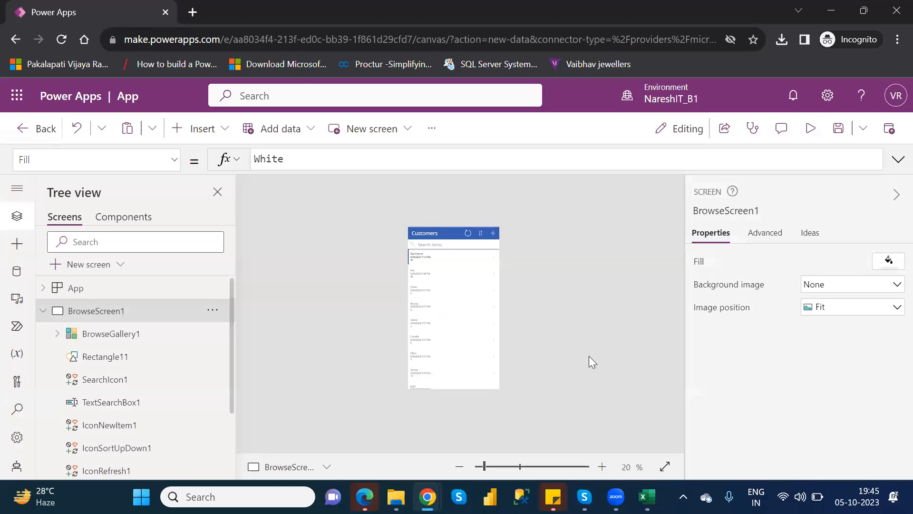
Collapse BrowseScreen1 in the screen tree and duplicate that screen
{"action": "left_click", "coordinate": [43, 311]}
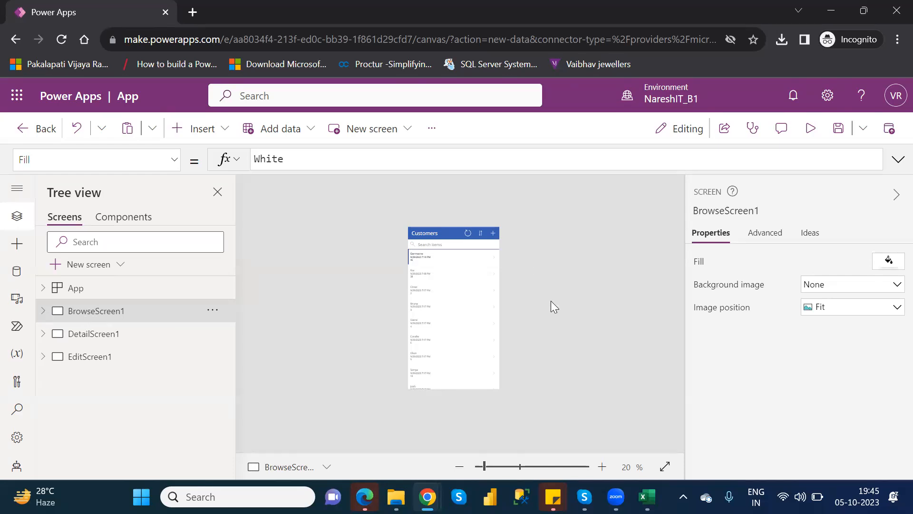
{"action": "left_click", "coordinate": [496, 466]}
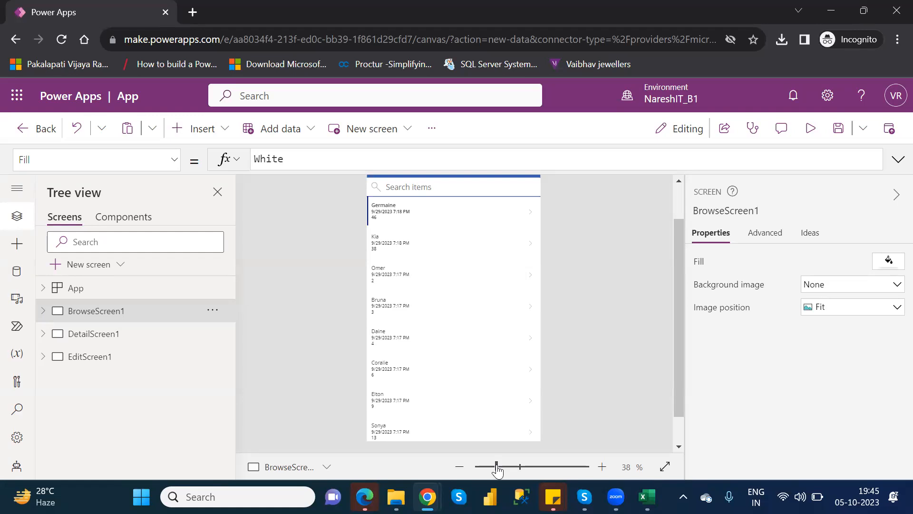
{"action": "right_click", "coordinate": [109, 313]}
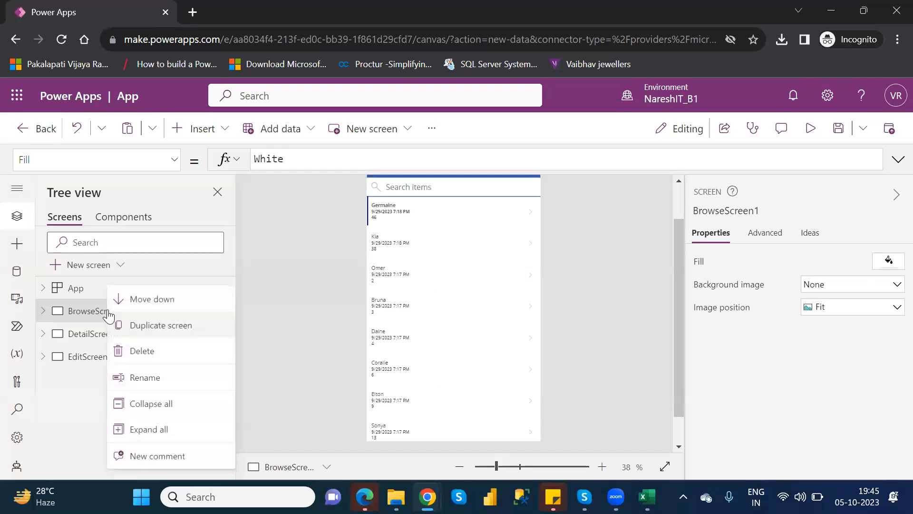
{"action": "left_click", "coordinate": [155, 328]}
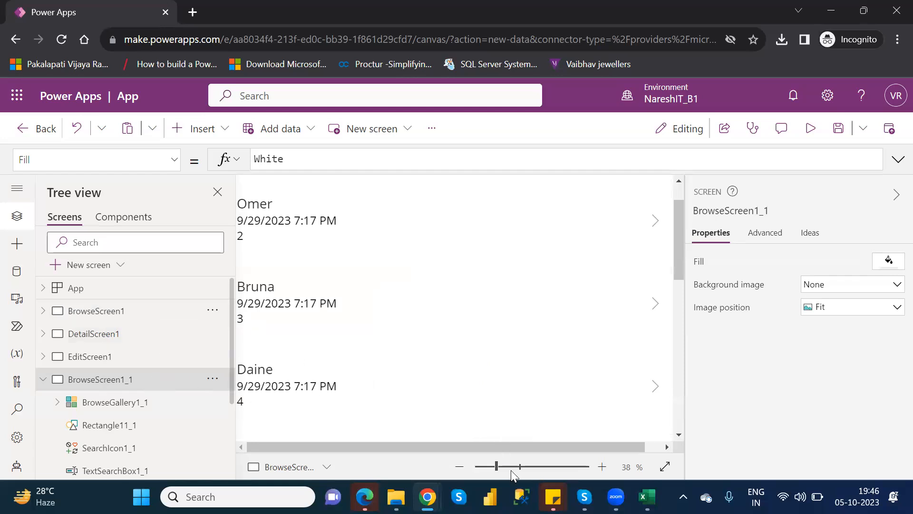
Delete the BrowseGallery1_1 gallery from the duplicated browse screen
{"action": "left_click_drag", "start_coordinate": [497, 467], "coordinate": [503, 467]}
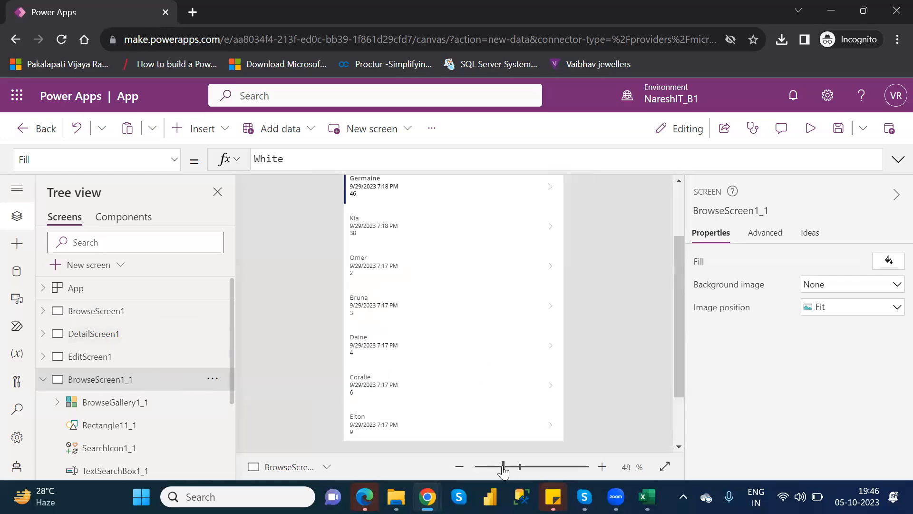
{"action": "left_click", "coordinate": [155, 410]}
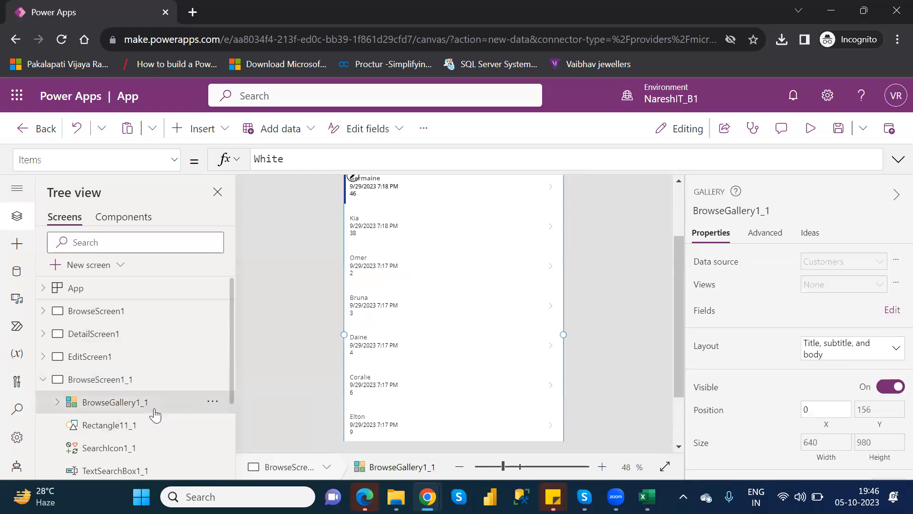
{"action": "left_click", "coordinate": [210, 404]}
{"action": "mouse_move", "coordinate": [238, 336]}
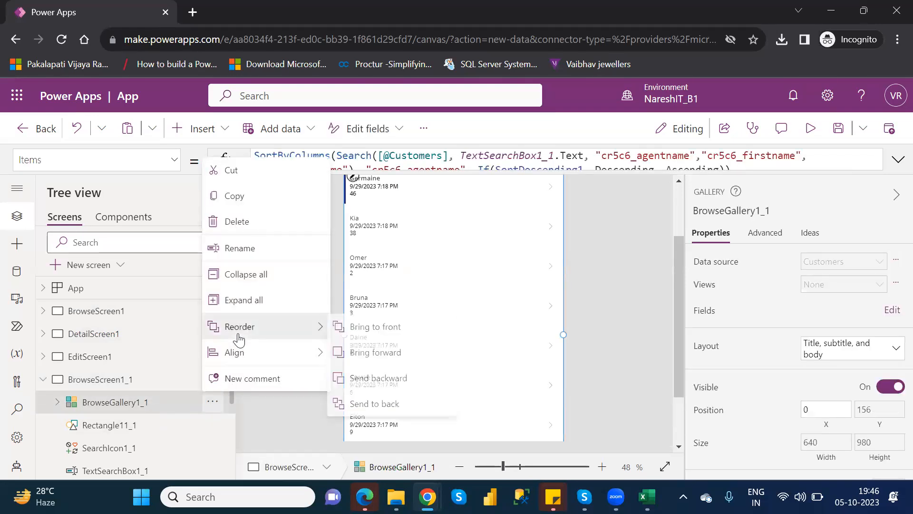
{"action": "left_click", "coordinate": [246, 232]}
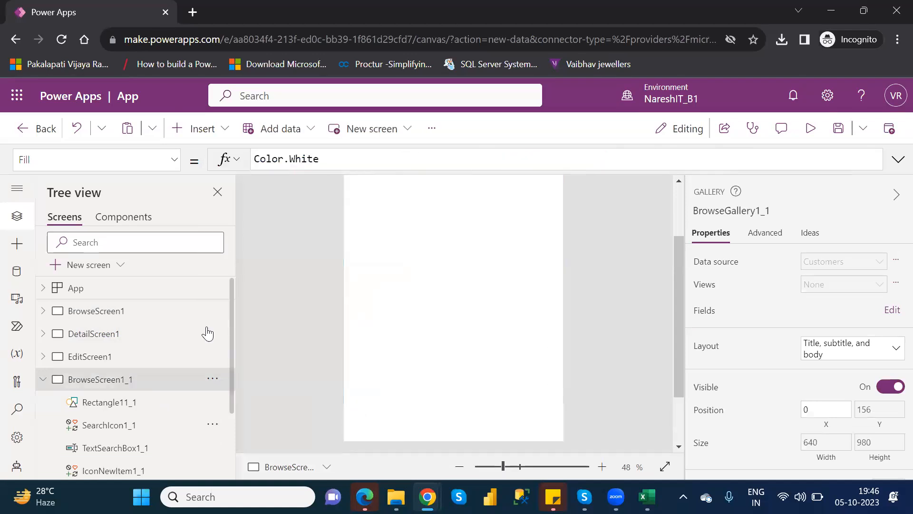
Delete the search text box from the duplicated browse screen
{"action": "left_click", "coordinate": [146, 403]}
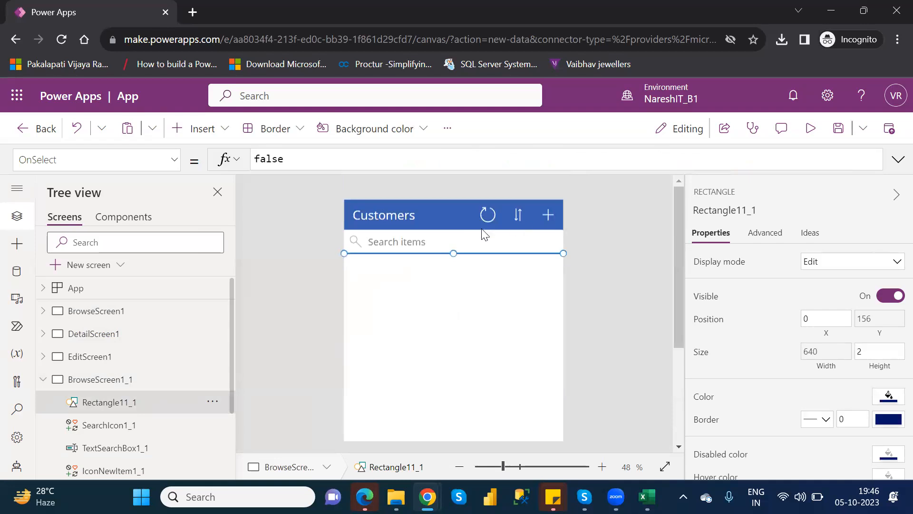
{"action": "left_click", "coordinate": [461, 234]}
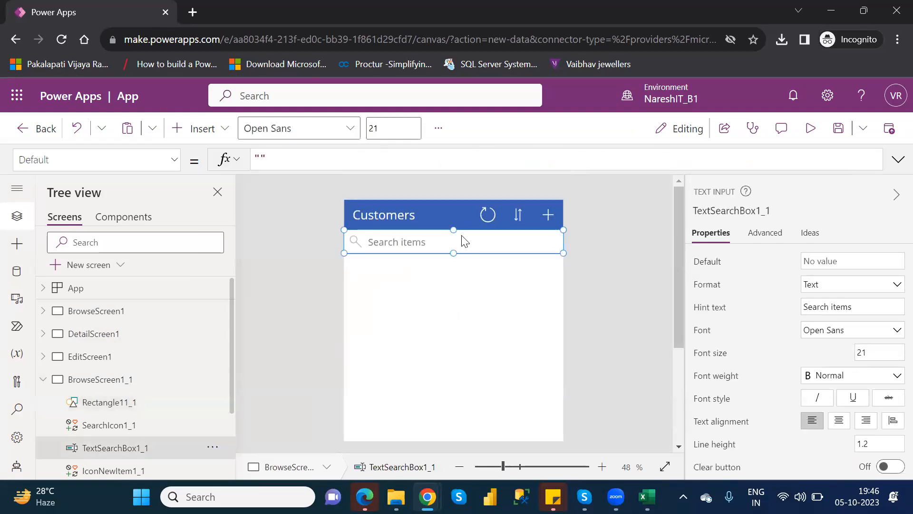
{"action": "key", "text": "Delete"}
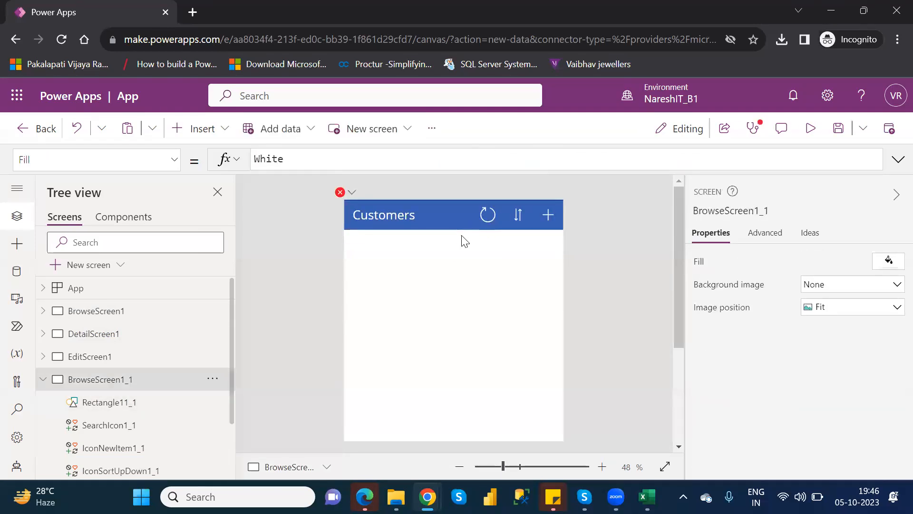
Delete the duplicated screen BrowseScreen1_1 from the app
{"action": "left_click", "coordinate": [488, 216]}
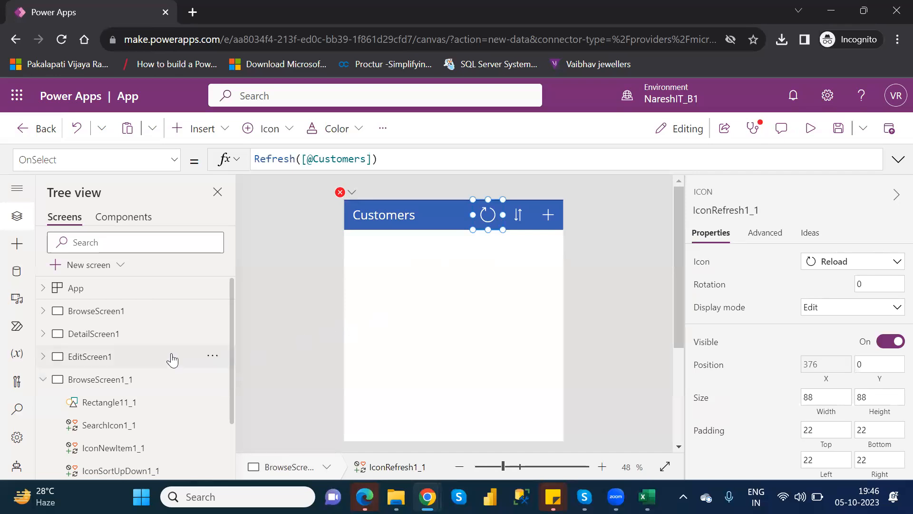
{"action": "left_click", "coordinate": [214, 381]}
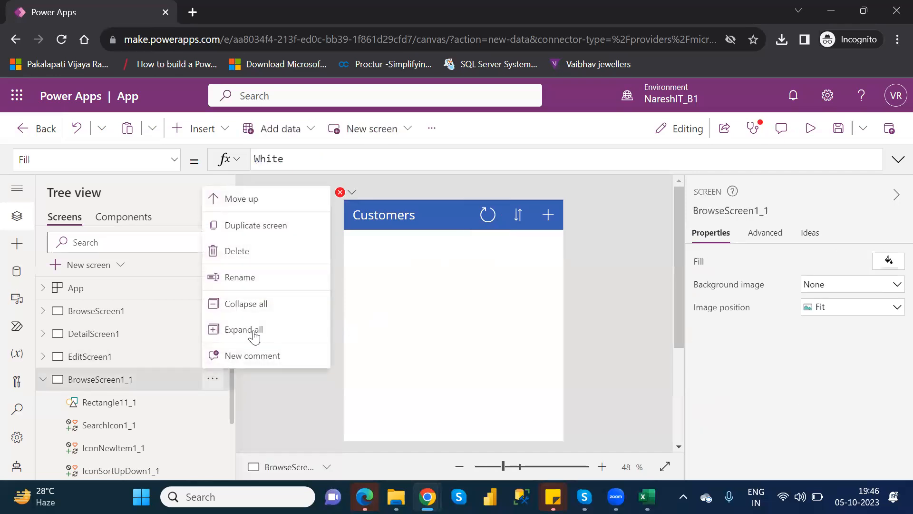
{"action": "left_click", "coordinate": [242, 256]}
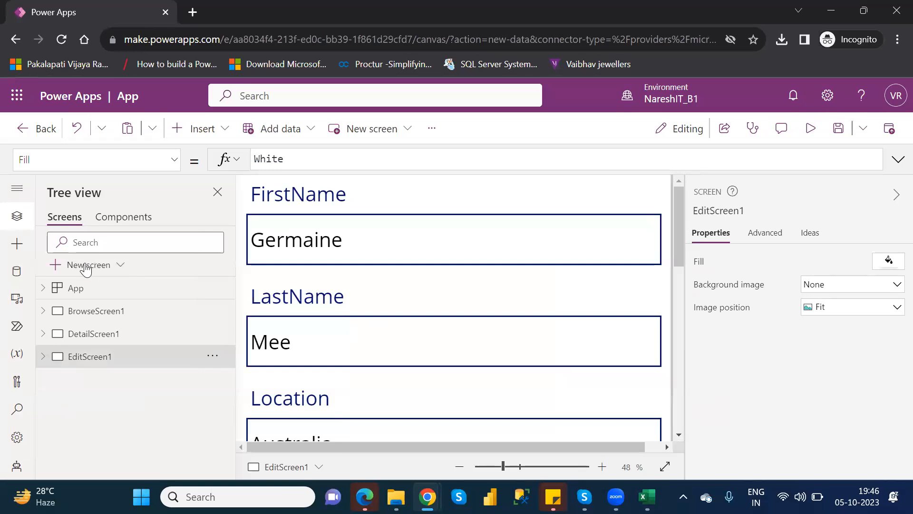
Add a new screen with the Blank layout to the app
{"action": "left_click", "coordinate": [86, 267]}
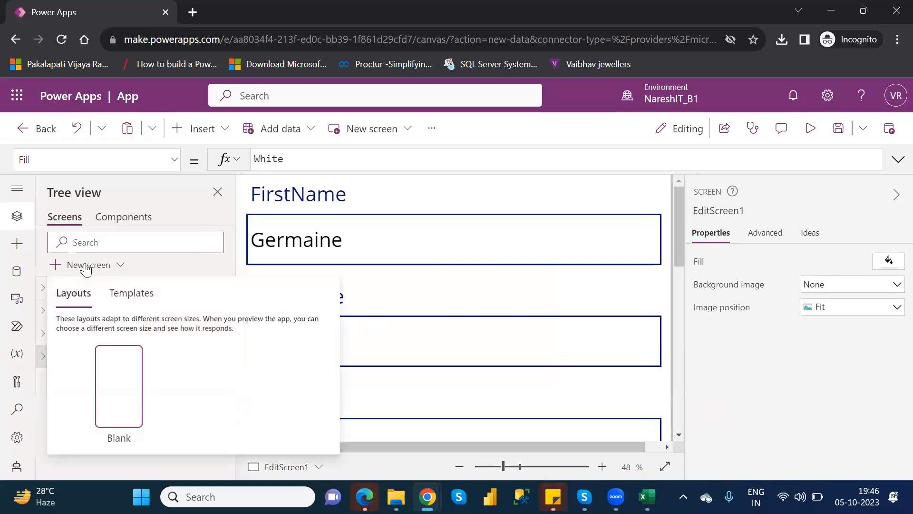
{"action": "left_click", "coordinate": [119, 369]}
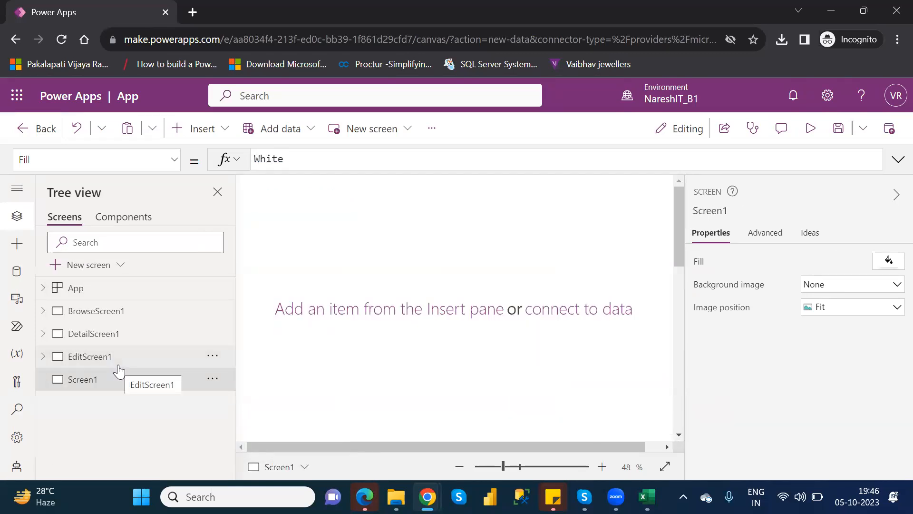
{"action": "left_click", "coordinate": [500, 468]}
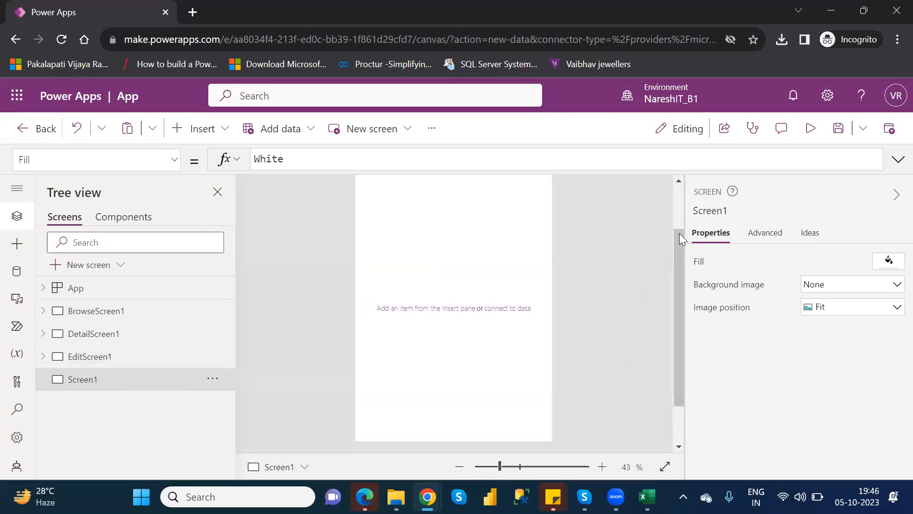
{"action": "key", "text": "alt+Tab"}
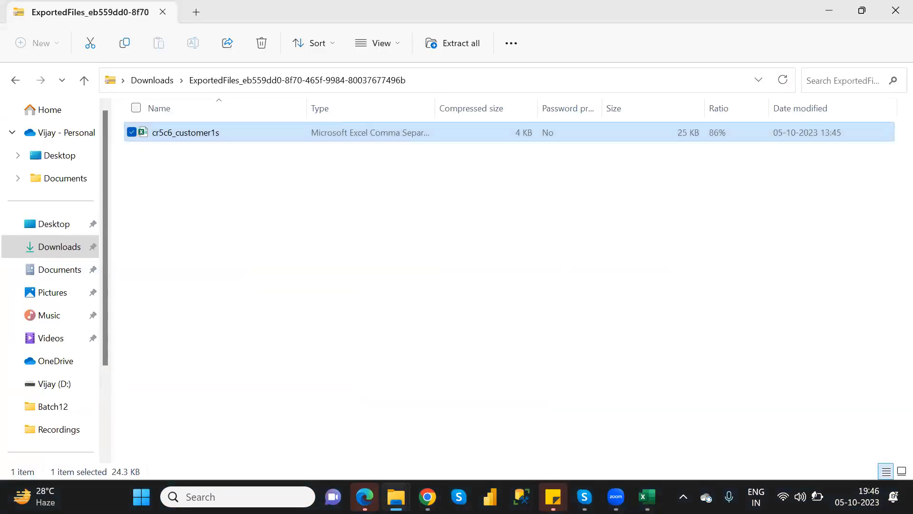
{"action": "left_click", "coordinate": [427, 497]}
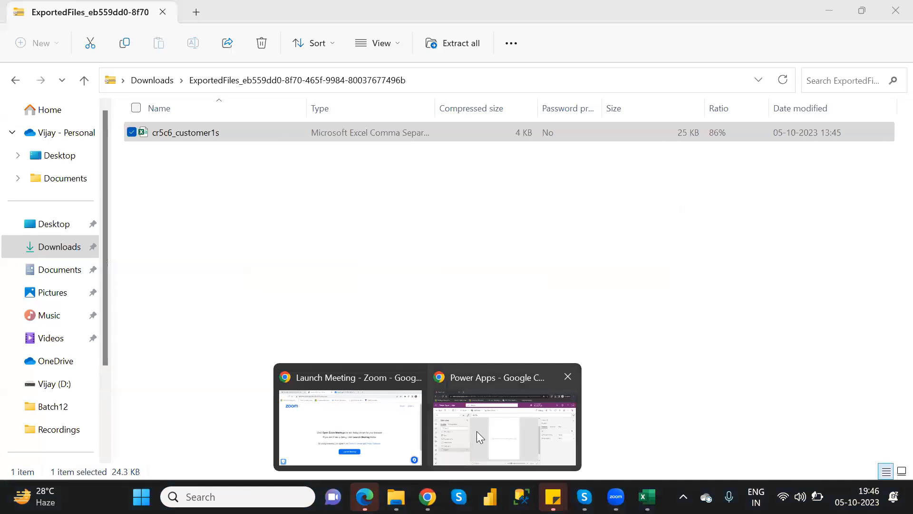
{"action": "left_click", "coordinate": [477, 430]}
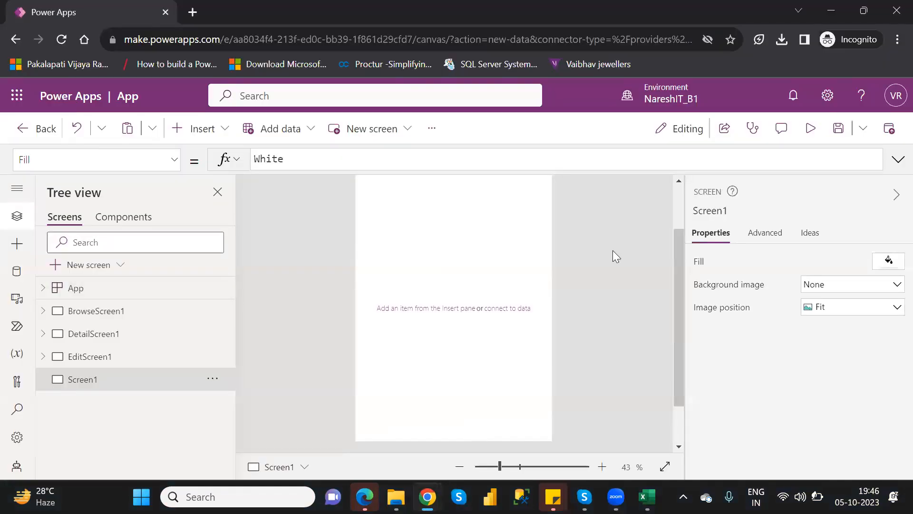
Insert a rectangle on Screen1 and size it as a header band about 636 wide and 90 high along the screen's upper edge
{"action": "scroll", "coordinate": [673, 203], "scroll_direction": "up", "scroll_amount": 2}
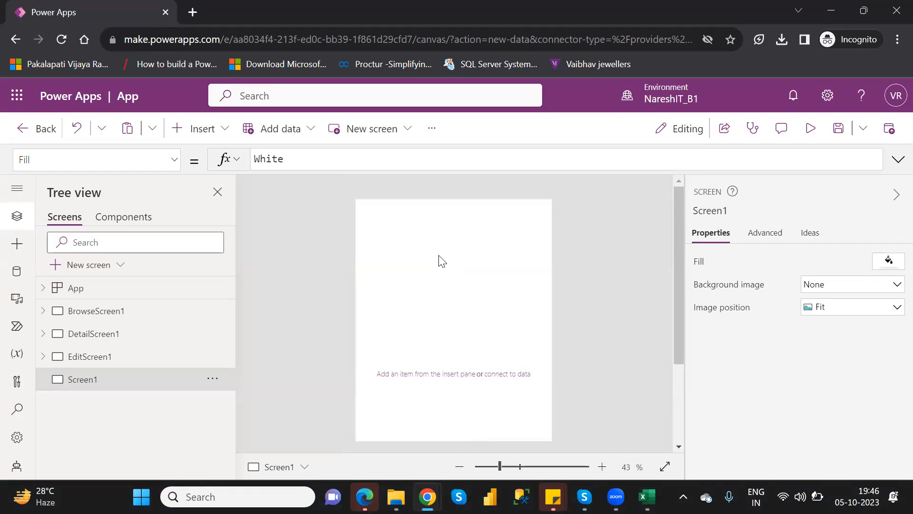
{"action": "left_click", "coordinate": [220, 139]}
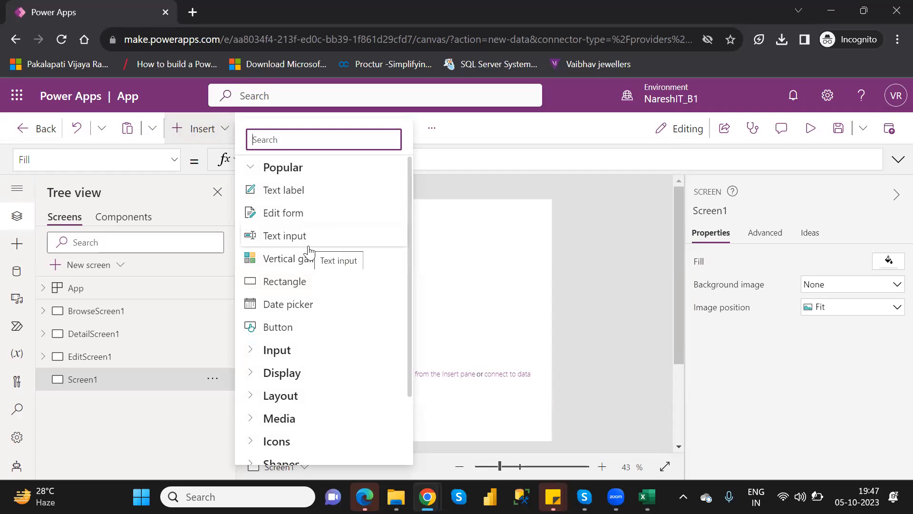
{"action": "left_click", "coordinate": [306, 281]}
{"action": "left_click_drag", "start_coordinate": [398, 226], "coordinate": [552, 231]}
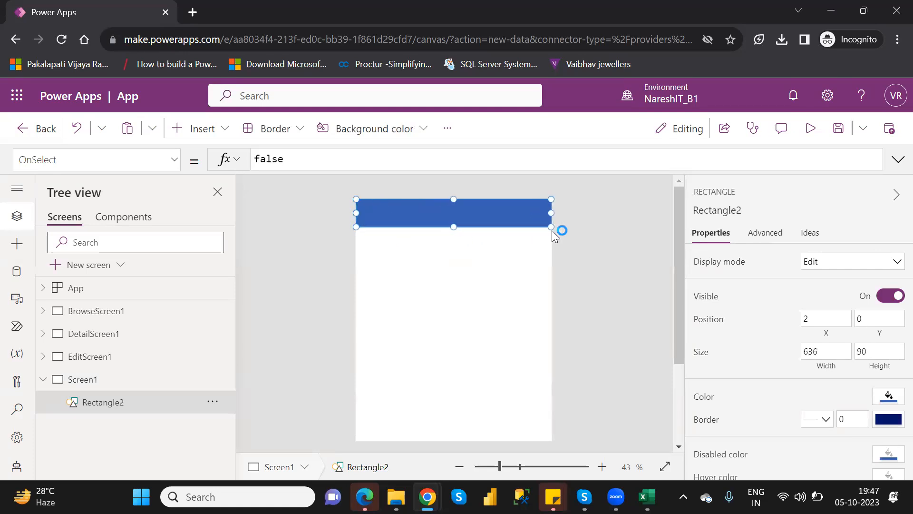
{"action": "left_click", "coordinate": [425, 291]}
Insert a text label and place it over the header rectangle, resized to about 638 by 90
{"action": "left_click", "coordinate": [206, 129]}
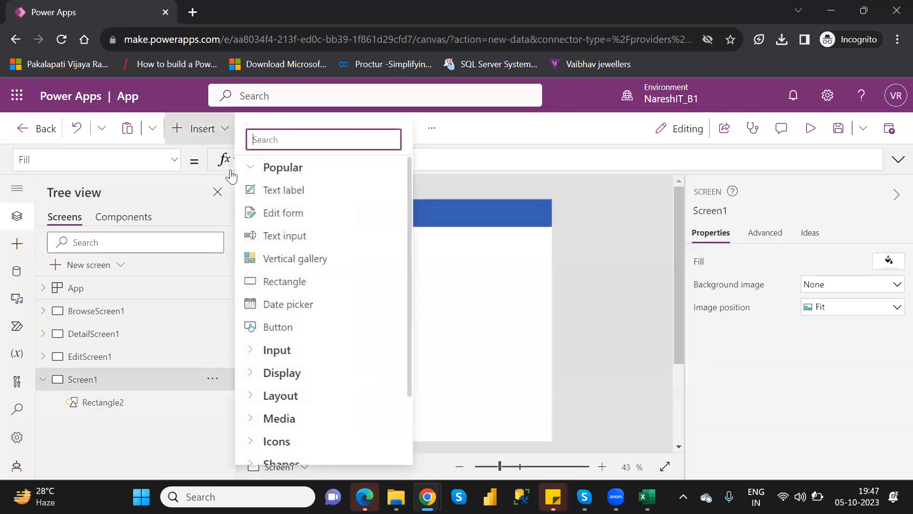
{"action": "left_click", "coordinate": [307, 191]}
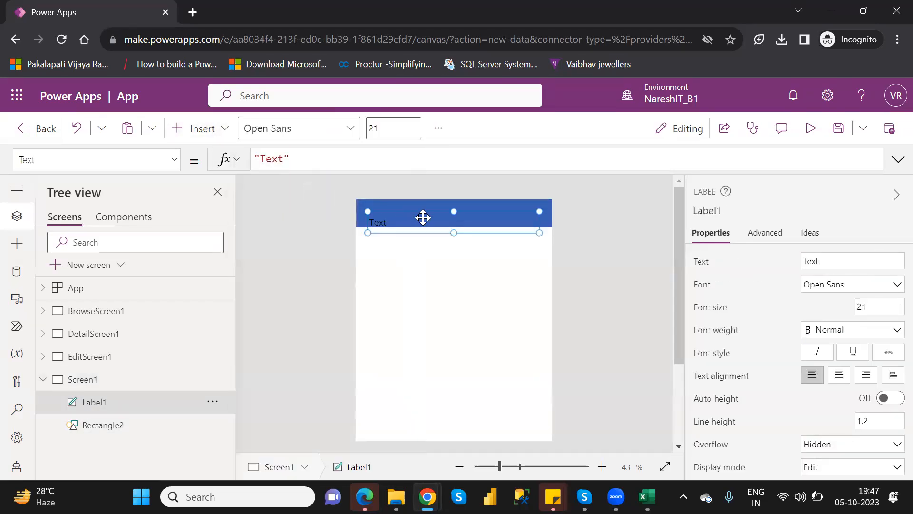
{"action": "left_click_drag", "start_coordinate": [415, 209], "coordinate": [414, 206]}
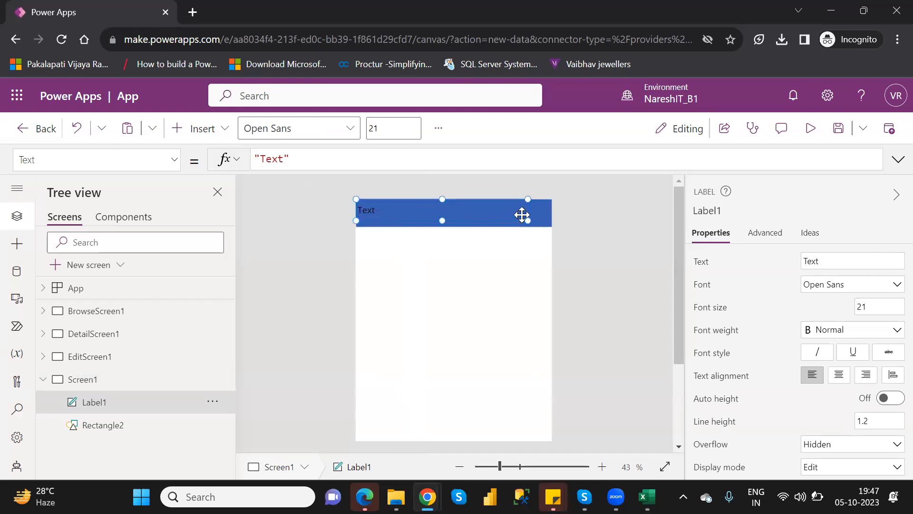
{"action": "left_click_drag", "start_coordinate": [547, 228], "coordinate": [547, 221]}
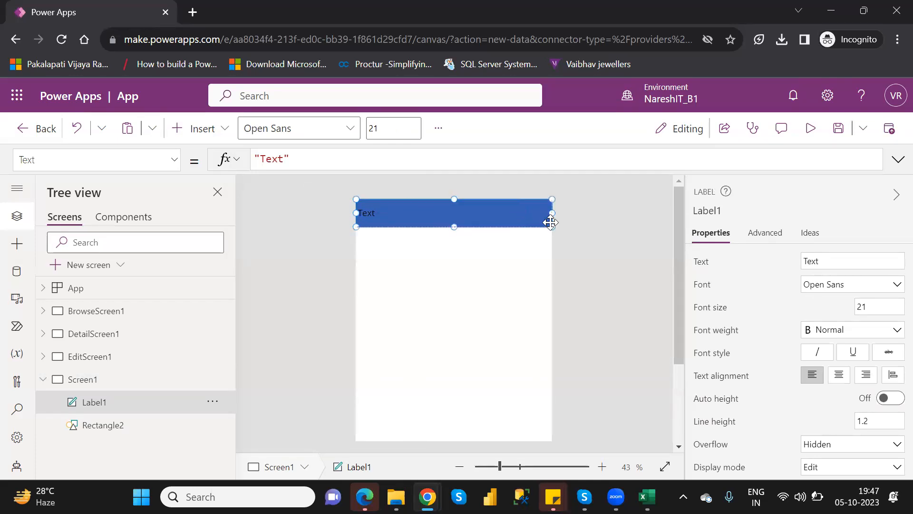
Set the header label's text to "Other Elements" and its font size to 31
{"action": "double_click", "coordinate": [814, 259]}
{"action": "type", "text": "O"}
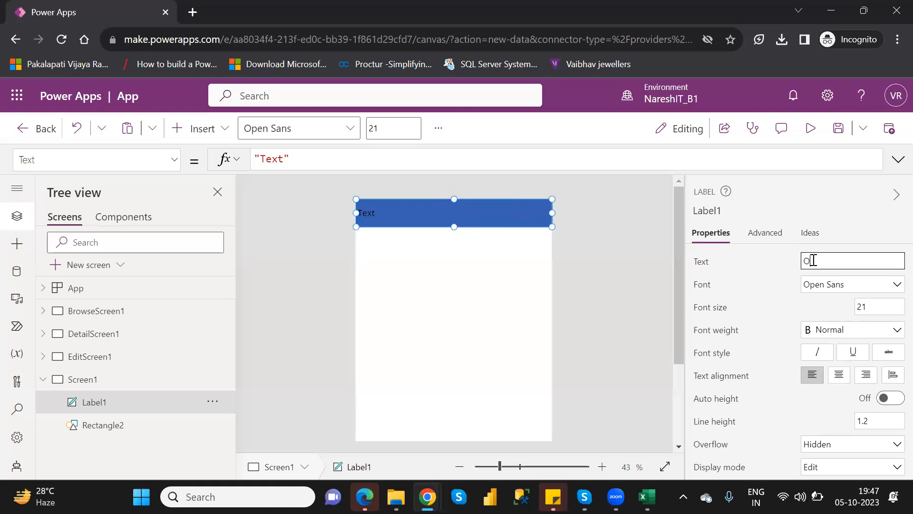
{"action": "type", "text": "ther Elements"}
{"action": "double_click", "coordinate": [862, 306]}
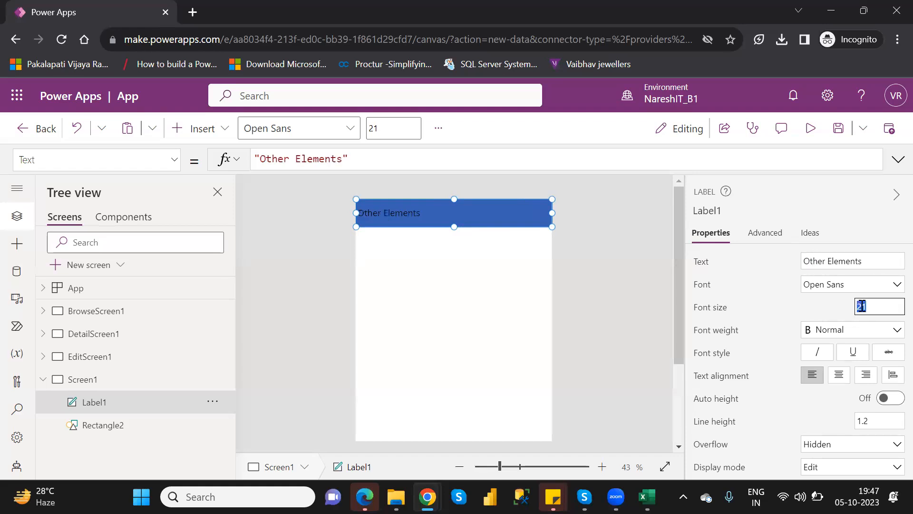
{"action": "type", "text": "3"}
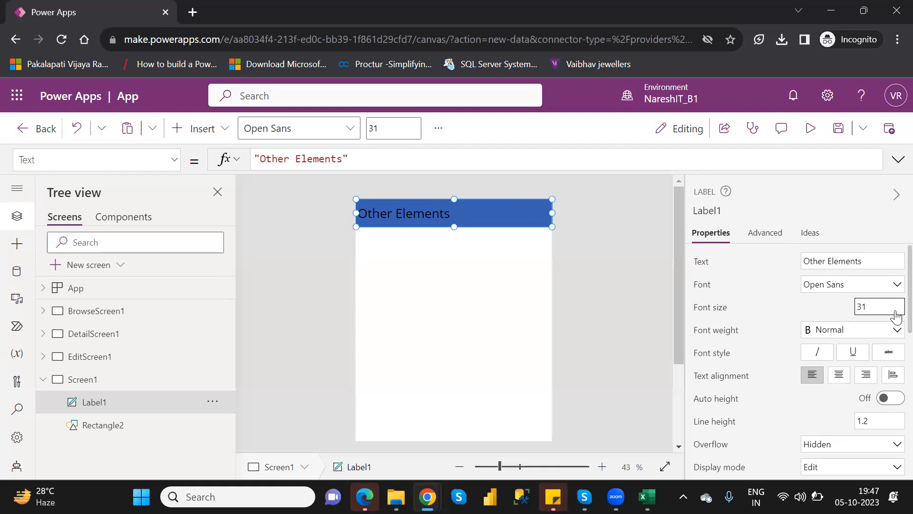
Make the header label's text white and center-align it
{"action": "scroll", "coordinate": [894, 361], "scroll_direction": "down", "scroll_amount": 5}
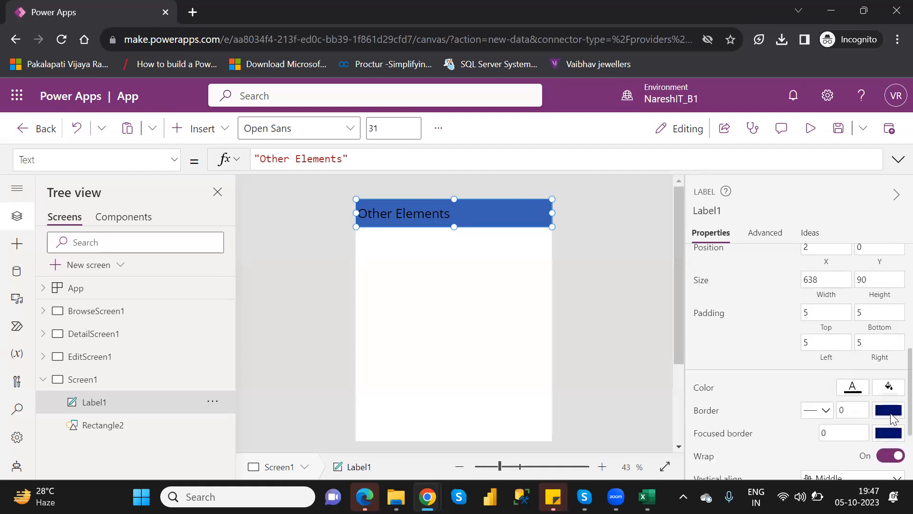
{"action": "left_click", "coordinate": [853, 387]}
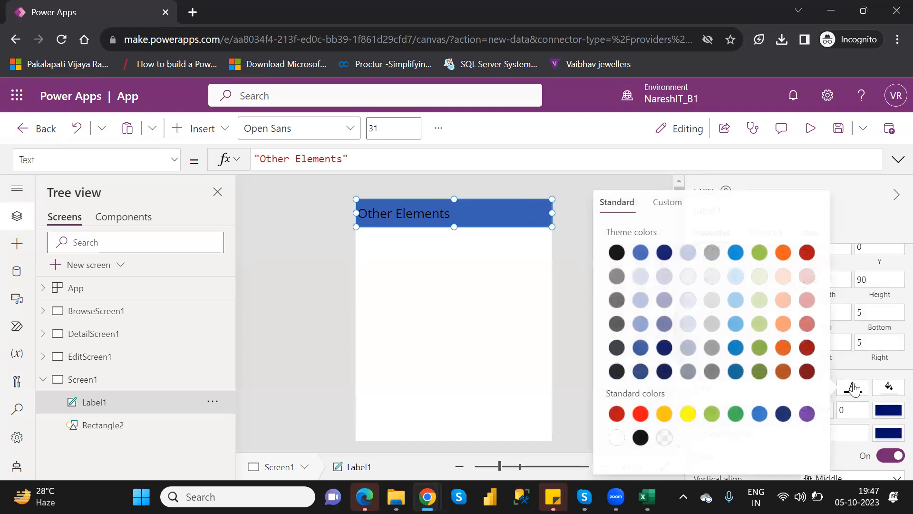
{"action": "left_click", "coordinate": [615, 438]}
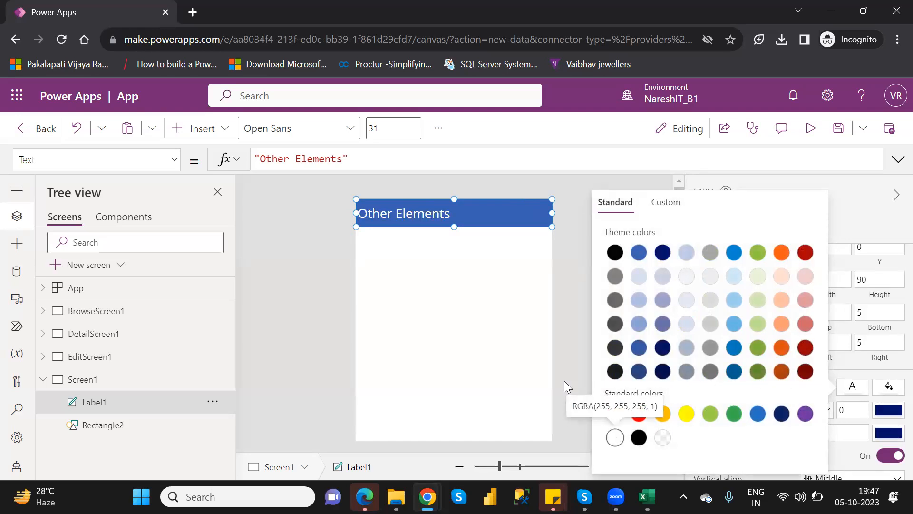
{"action": "left_click", "coordinate": [841, 200]}
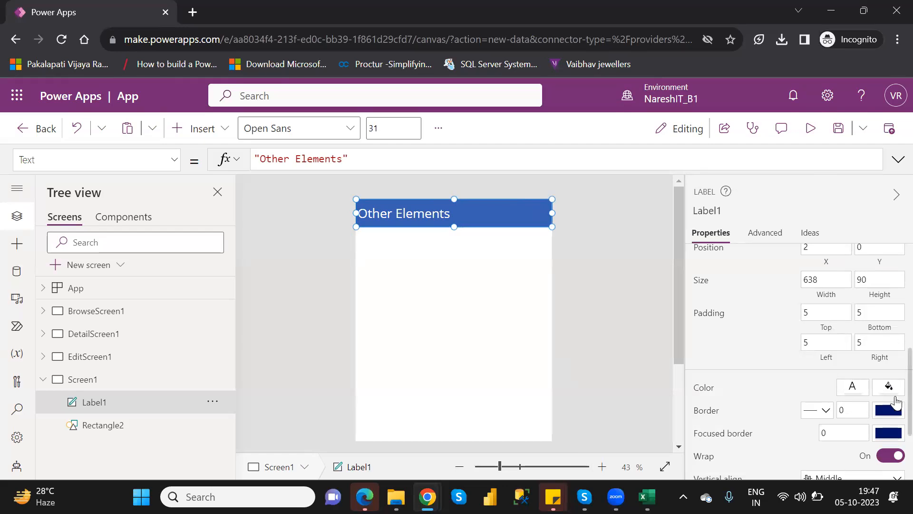
{"action": "scroll", "coordinate": [893, 428], "scroll_direction": "down", "scroll_amount": 3}
{"action": "scroll", "coordinate": [892, 380], "scroll_direction": "up", "scroll_amount": 6}
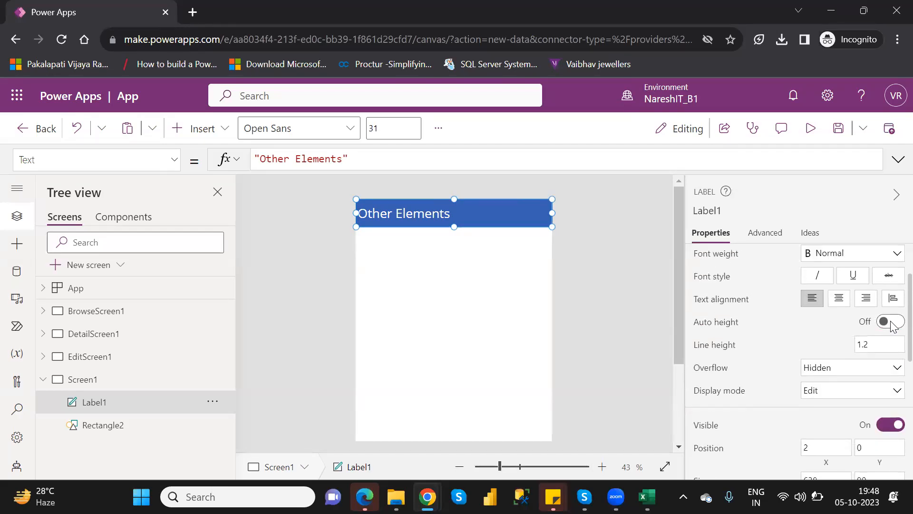
{"action": "left_click", "coordinate": [839, 299]}
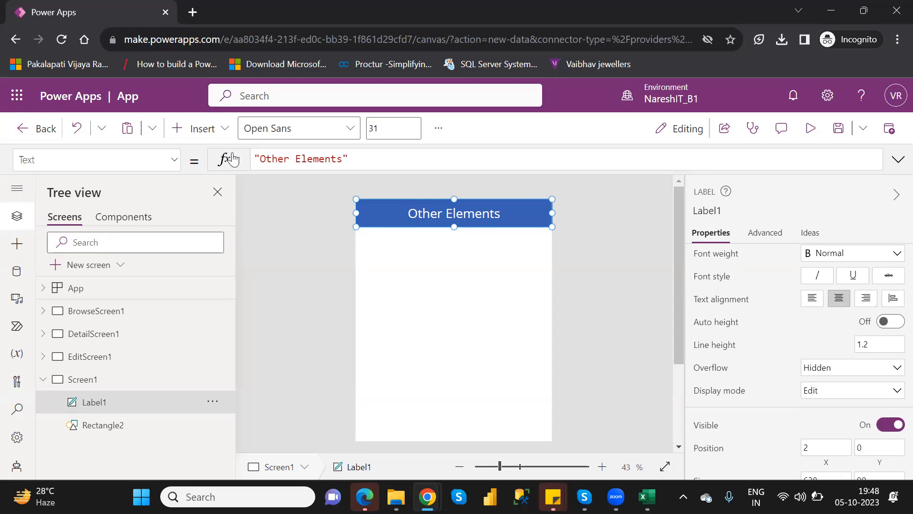
Insert a date picker on Screen1 and place it below the header at about X 2, Y 146
{"action": "left_click", "coordinate": [215, 139]}
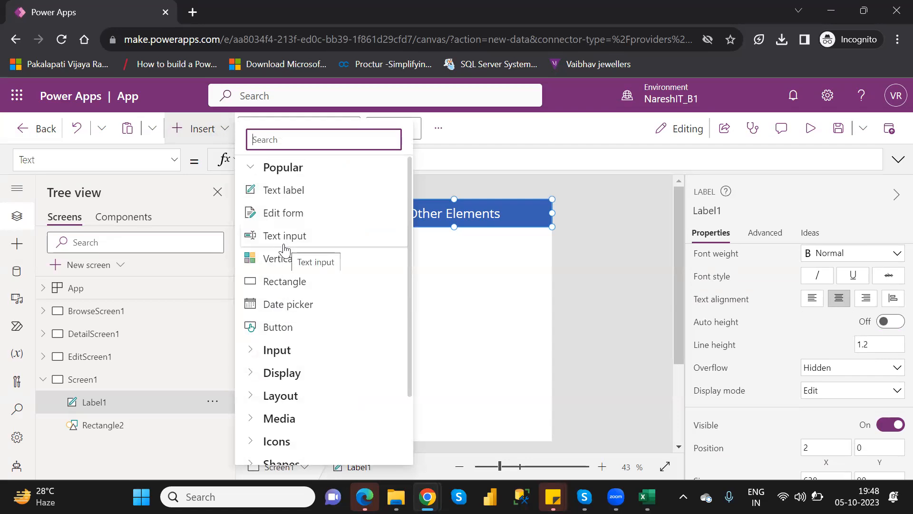
{"action": "left_click", "coordinate": [292, 306]}
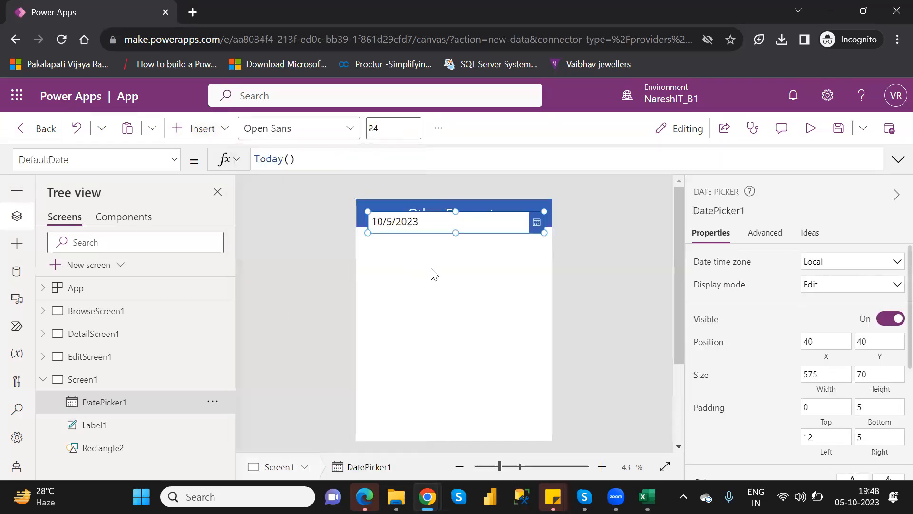
{"action": "left_click_drag", "start_coordinate": [433, 220], "coordinate": [425, 255]}
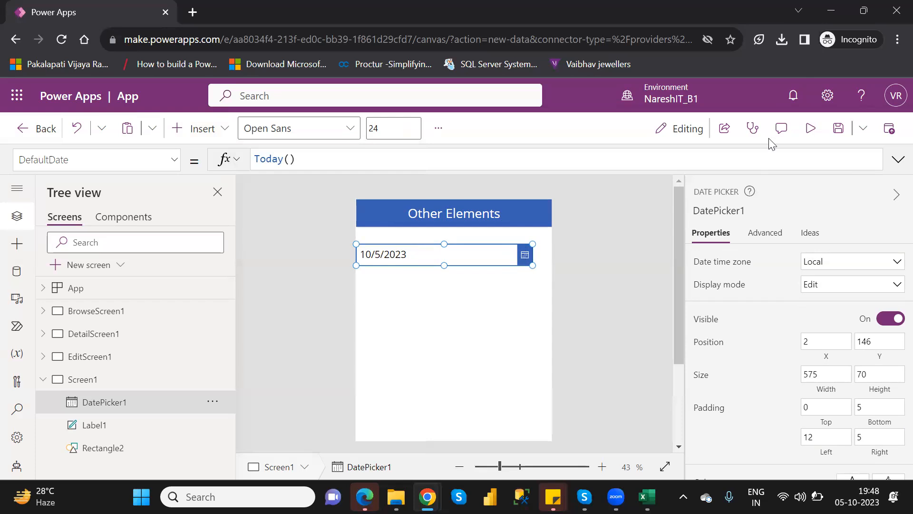
Preview the app and choose April 17, 2009 in the date picker
{"action": "left_click", "coordinate": [813, 128]}
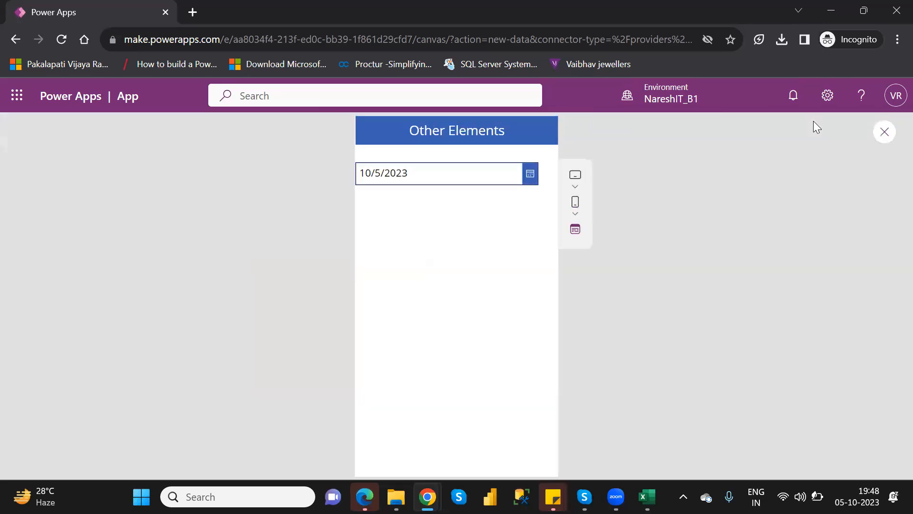
{"action": "left_click", "coordinate": [531, 180]}
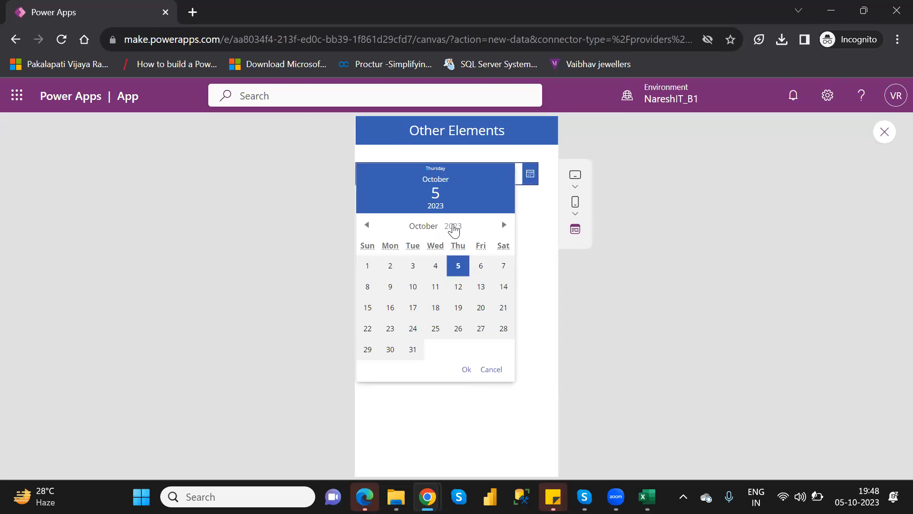
{"action": "left_click", "coordinate": [454, 227]}
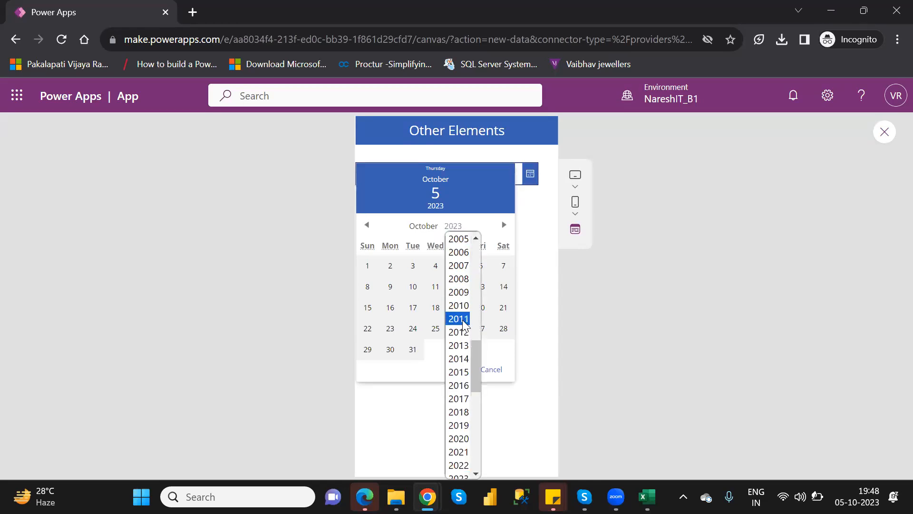
{"action": "left_click", "coordinate": [460, 292]}
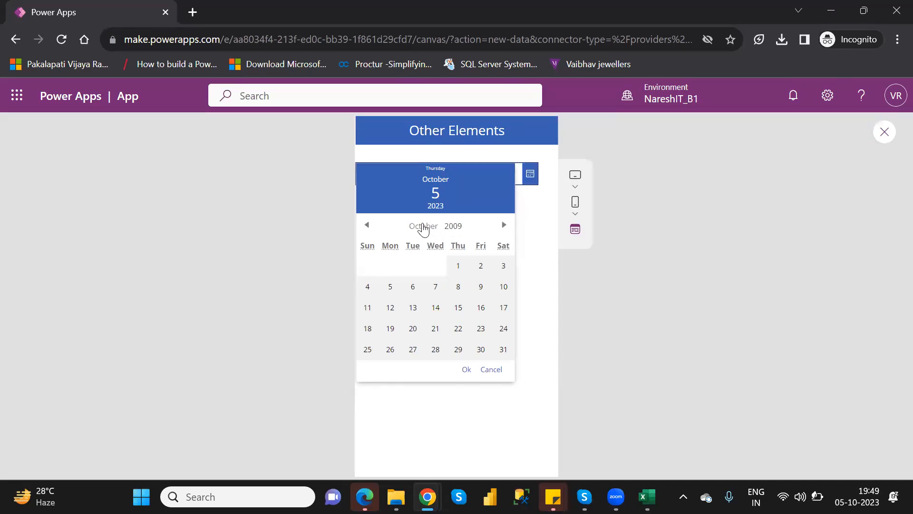
{"action": "left_click", "coordinate": [422, 226]}
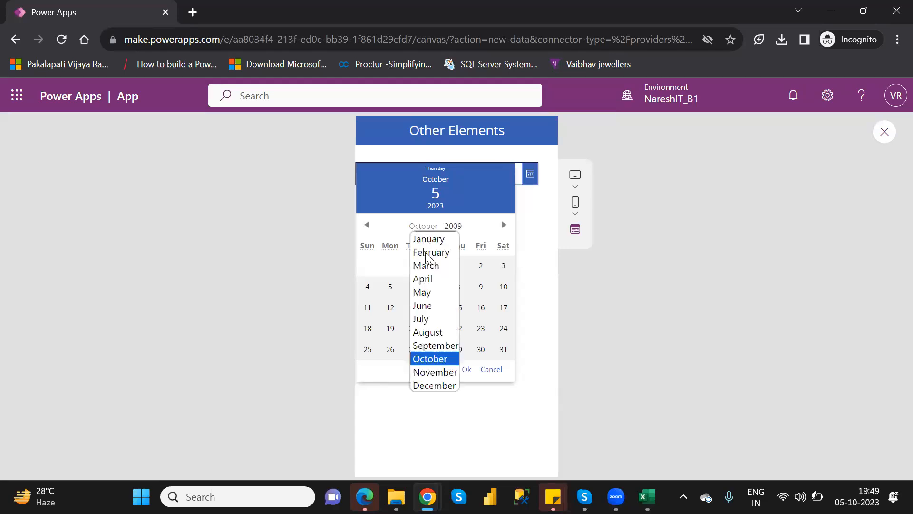
{"action": "left_click", "coordinate": [430, 280]}
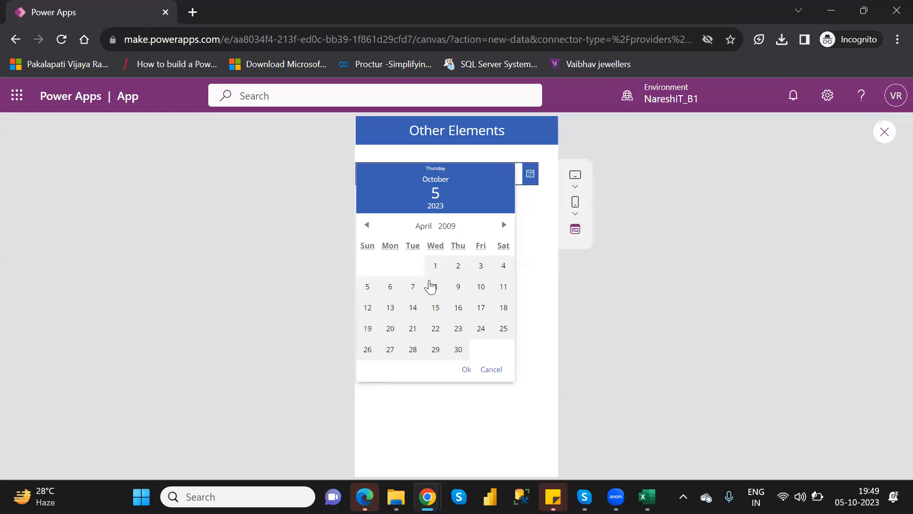
{"action": "left_click", "coordinate": [483, 310]}
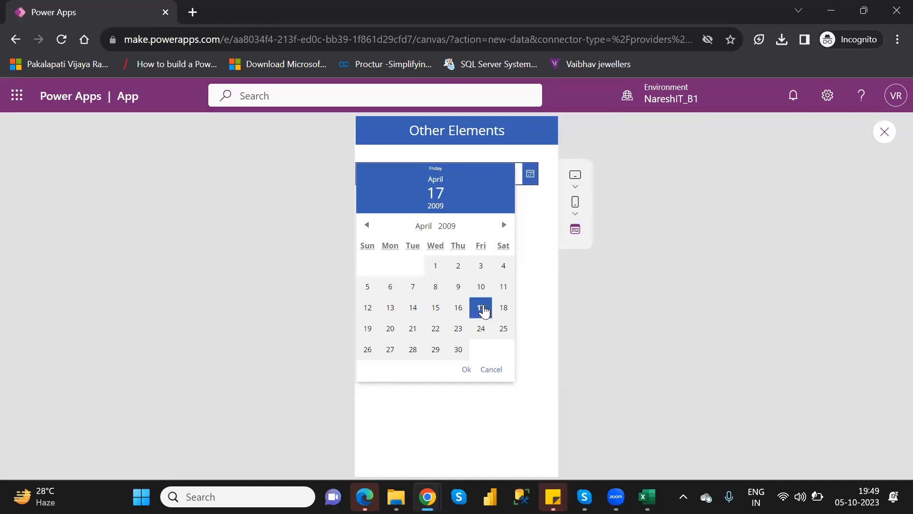
{"action": "left_click", "coordinate": [467, 372]}
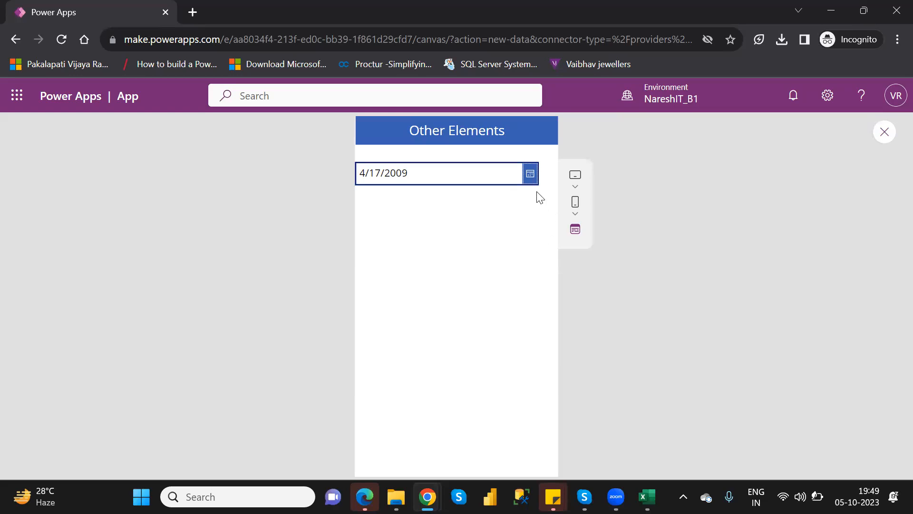
Browse the date picker's full year list and set the date to April 24, 2009 before closing the preview
{"action": "left_click", "coordinate": [530, 177]}
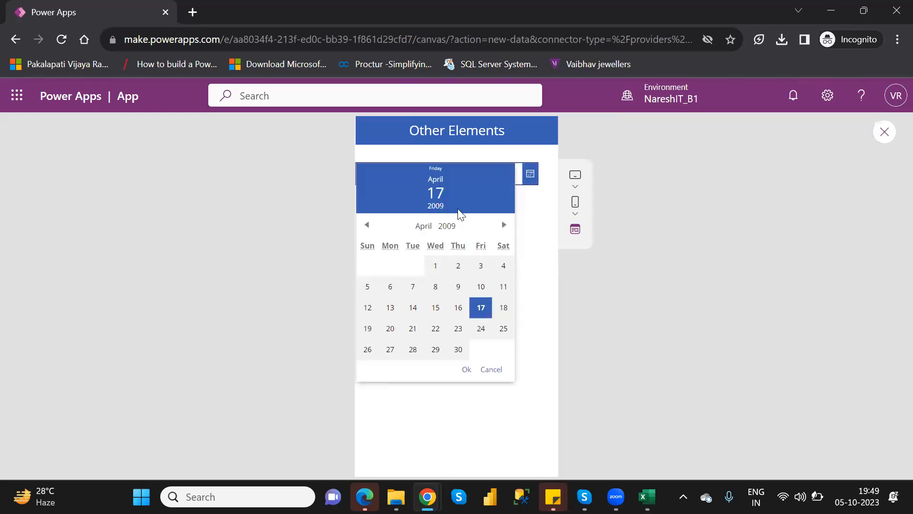
{"action": "left_click", "coordinate": [448, 227]}
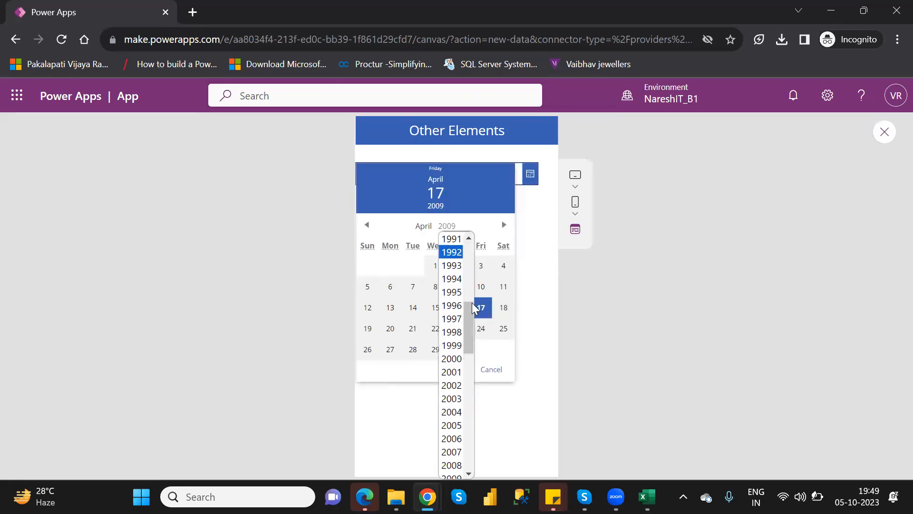
{"action": "left_click_drag", "start_coordinate": [469, 317], "coordinate": [471, 248]}
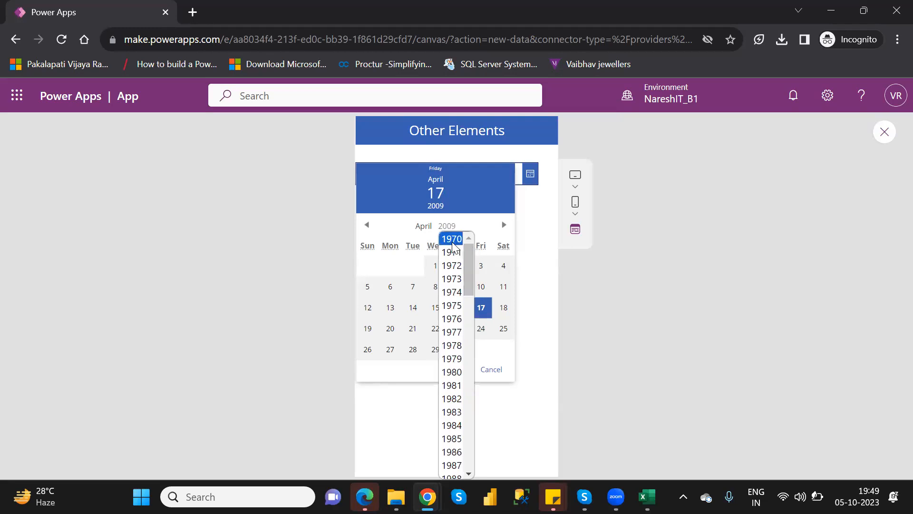
{"action": "left_click_drag", "start_coordinate": [470, 262], "coordinate": [470, 452]}
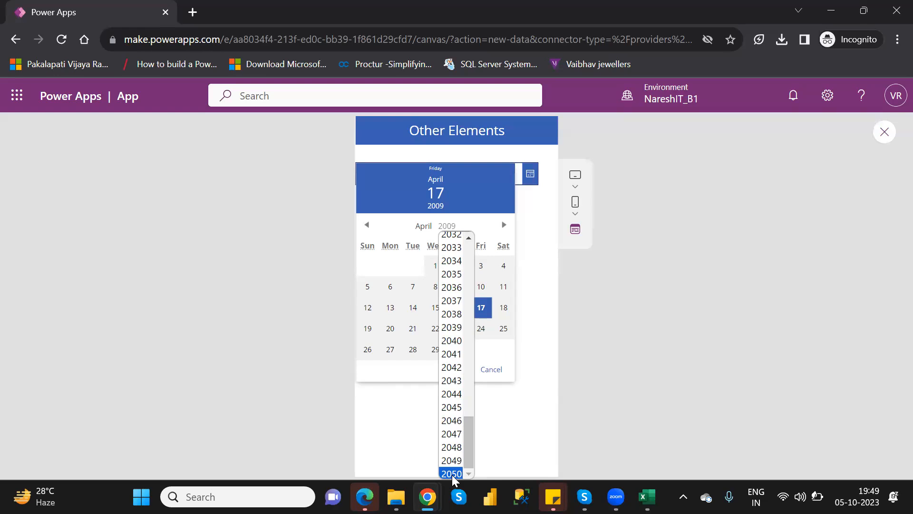
{"action": "left_click", "coordinate": [490, 333]}
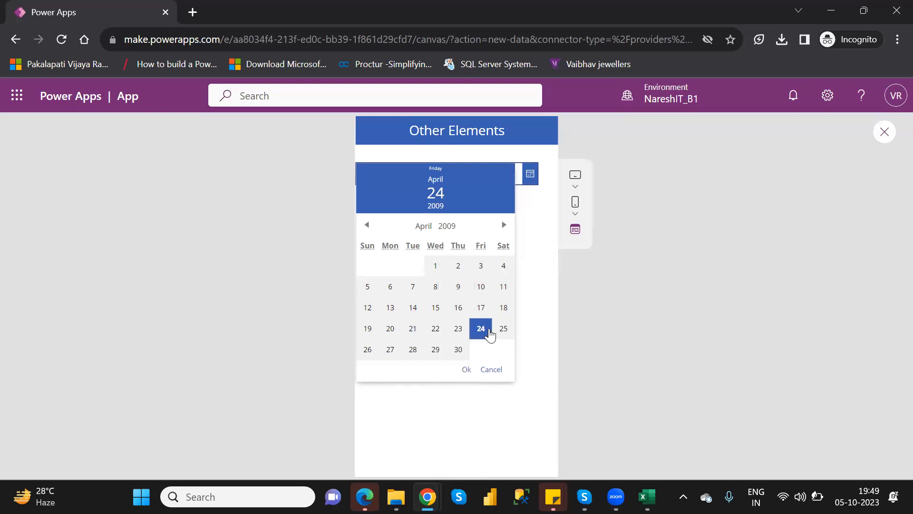
{"action": "left_click", "coordinate": [466, 368]}
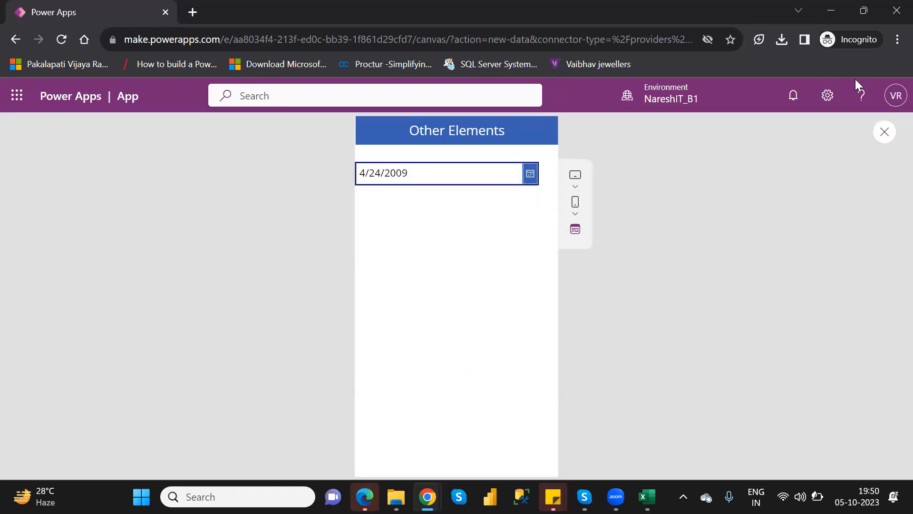
{"action": "left_click", "coordinate": [886, 137]}
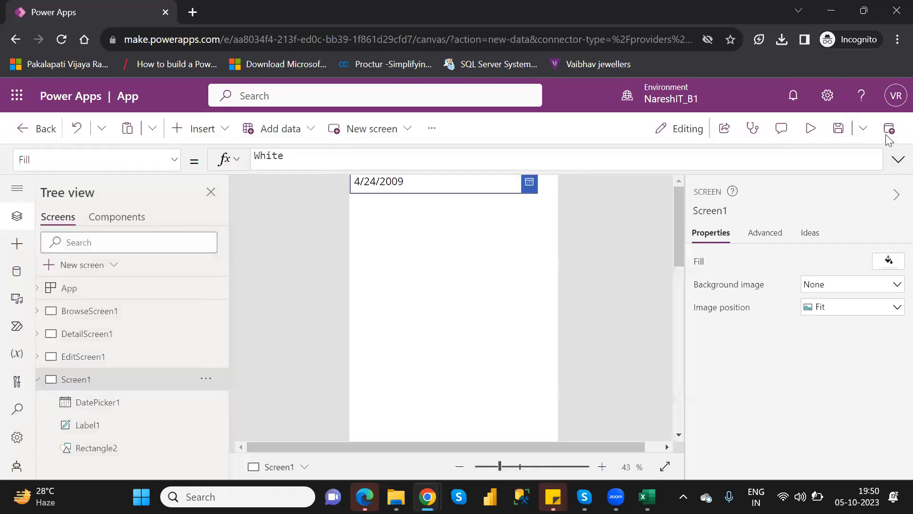
Move the date picker to the horizontal center of Screen1, just below the header, at about X 33, Y 115
{"action": "left_click", "coordinate": [587, 349]}
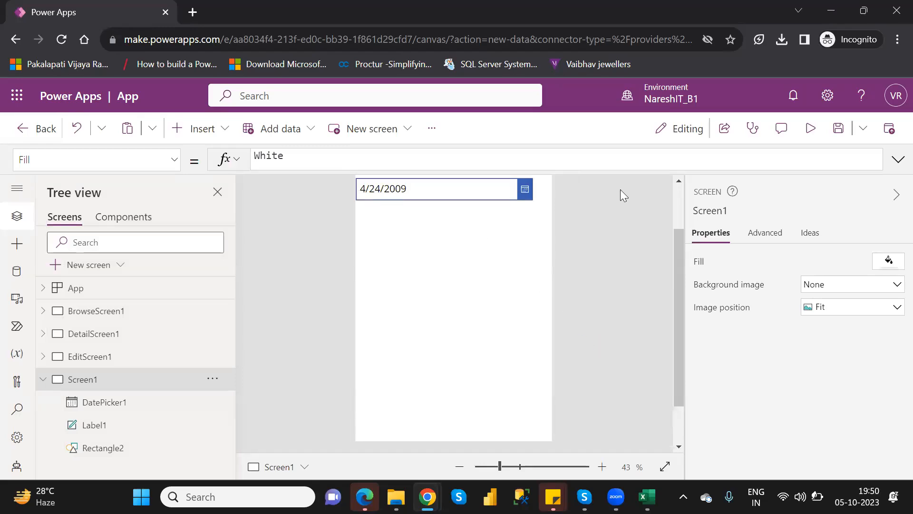
{"action": "left_click", "coordinate": [677, 206]}
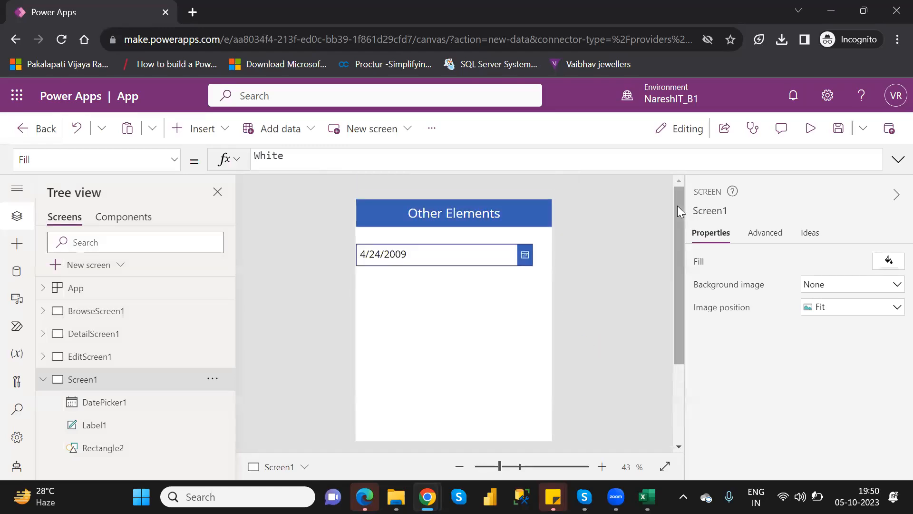
{"action": "left_click", "coordinate": [484, 256]}
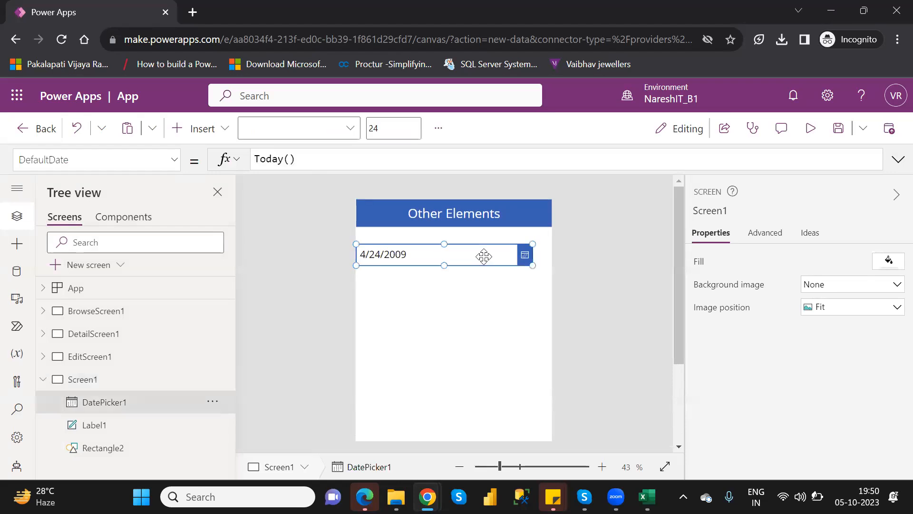
{"action": "left_click_drag", "start_coordinate": [487, 251], "coordinate": [491, 247]}
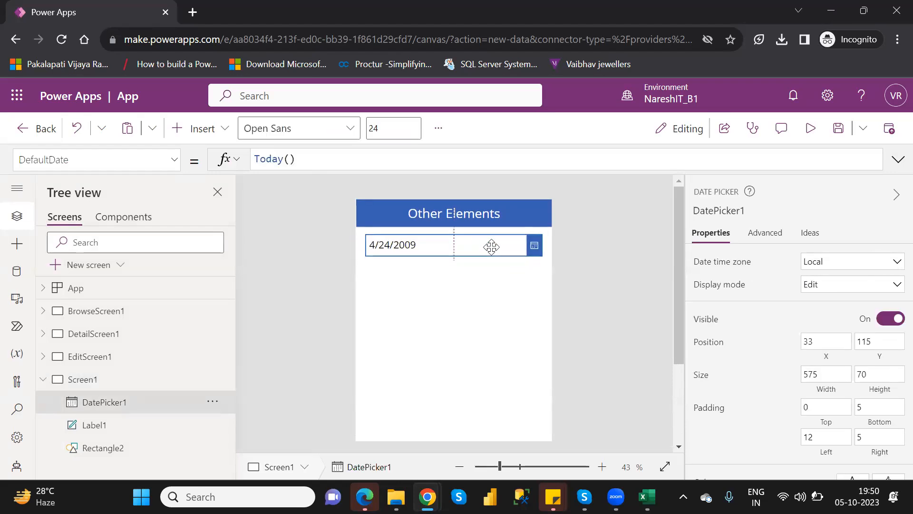
Insert a data table (preview) on Screen1 and dismiss the data source selection without connecting a source
{"action": "left_click", "coordinate": [202, 142]}
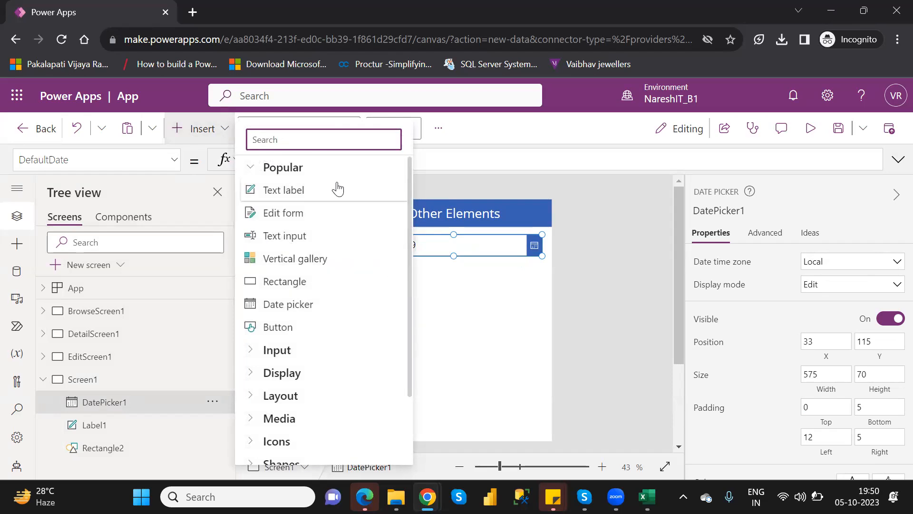
{"action": "type", "text": "table"}
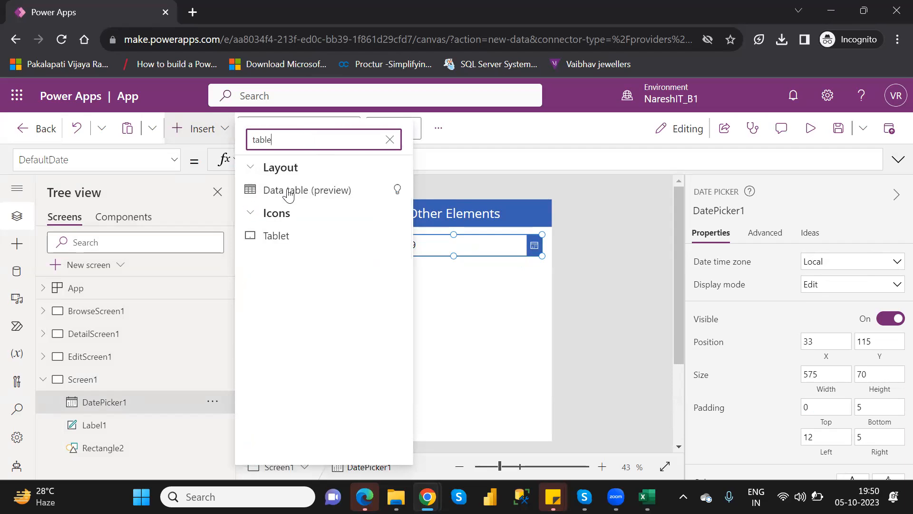
{"action": "left_click", "coordinate": [288, 189]}
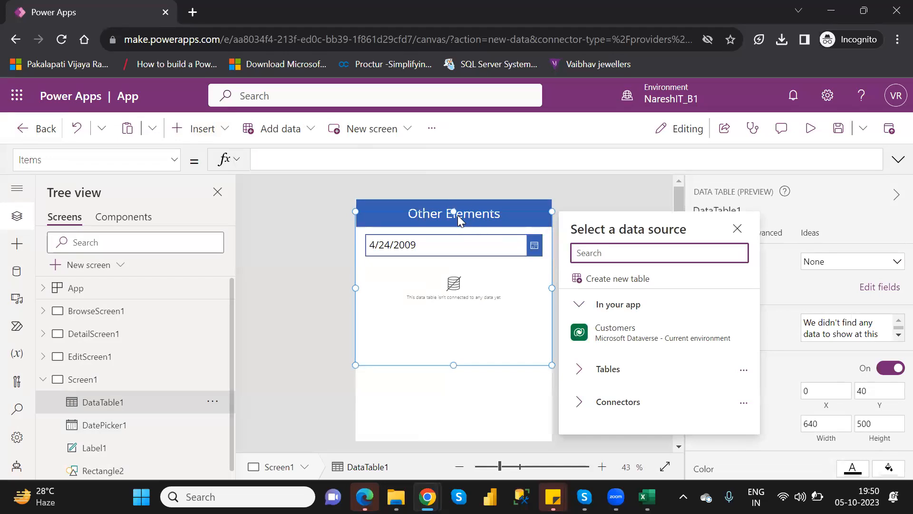
{"action": "left_click", "coordinate": [495, 220]}
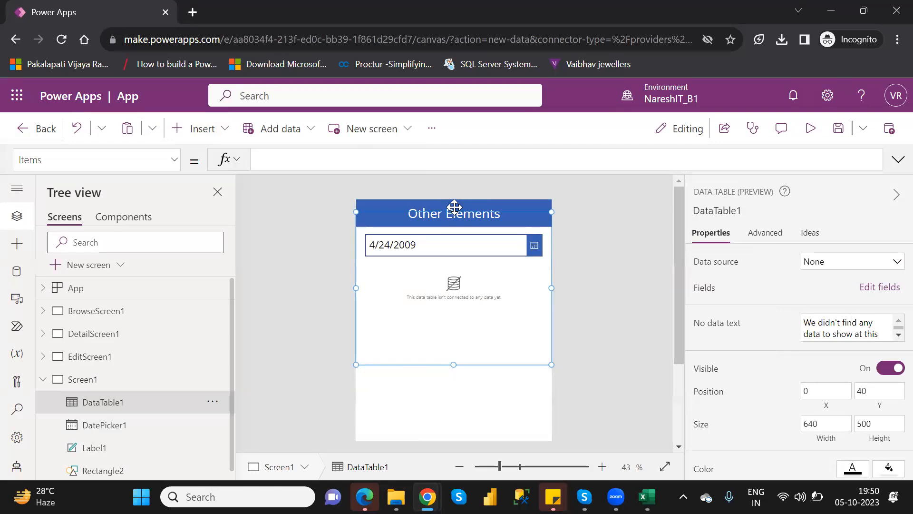
Move the data table just below the date picker and connect it to the Customers table from Microsoft Dataverse
{"action": "left_click_drag", "start_coordinate": [453, 210], "coordinate": [457, 260]}
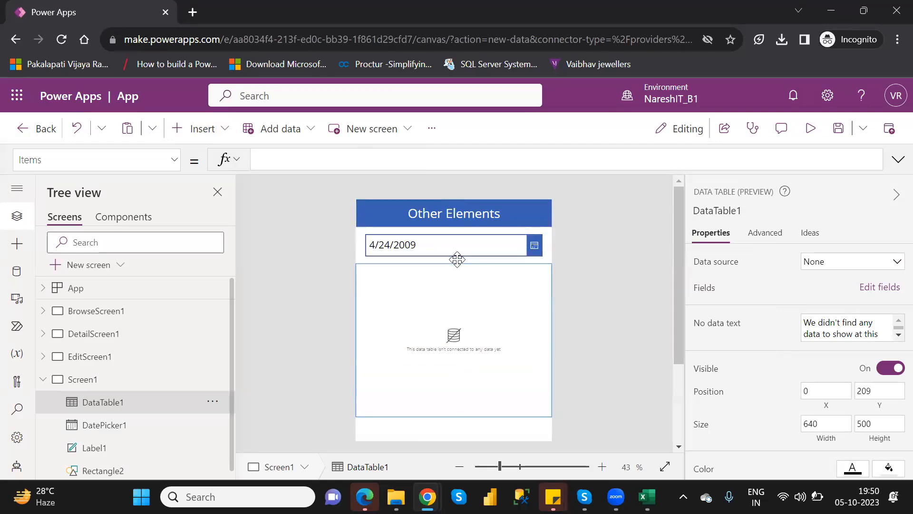
{"action": "left_click", "coordinate": [861, 267]}
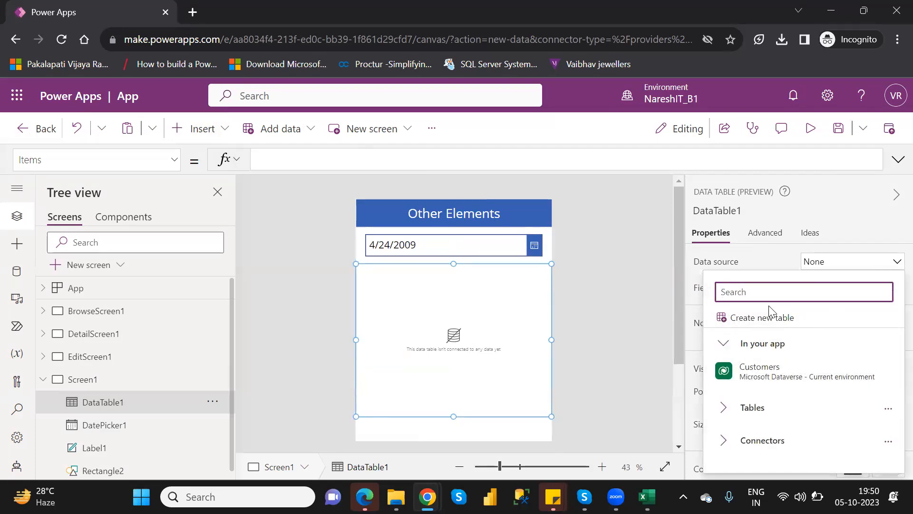
{"action": "left_click", "coordinate": [726, 444]}
{"action": "mouse_move", "coordinate": [725, 437]}
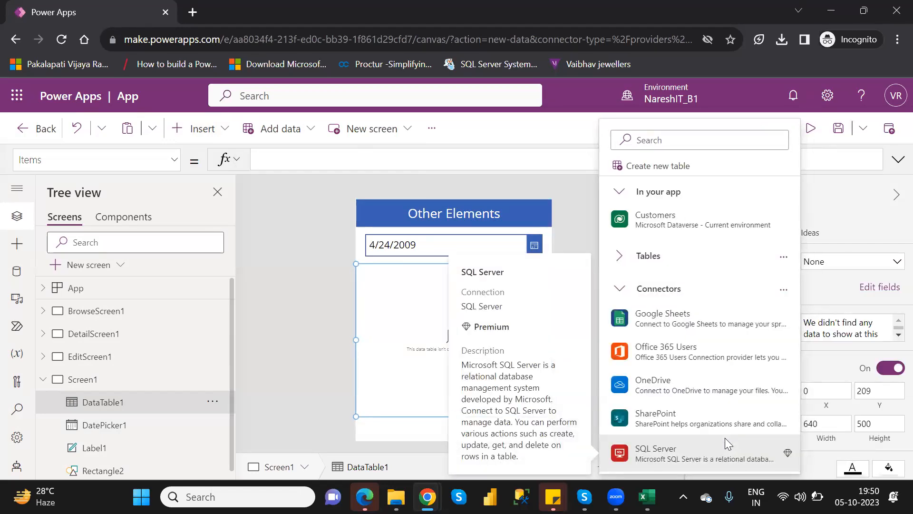
{"action": "mouse_move", "coordinate": [698, 230]}
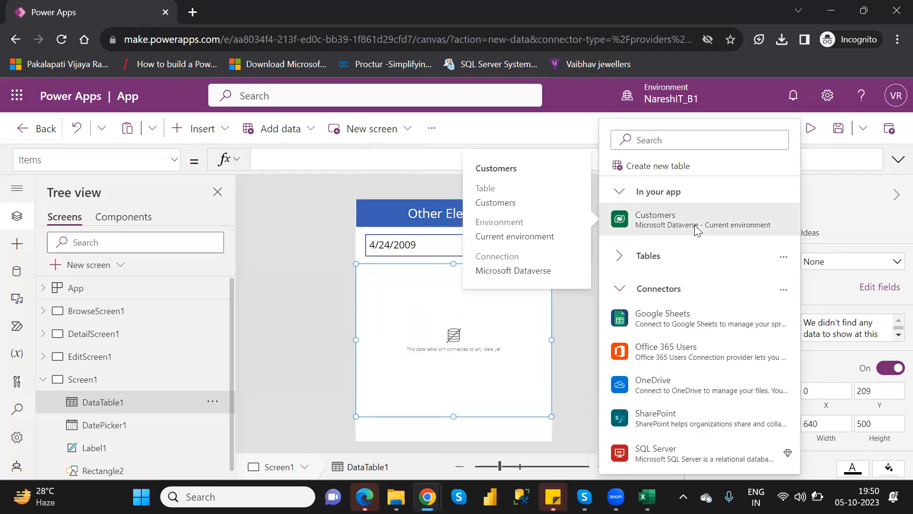
{"action": "left_click", "coordinate": [698, 231]}
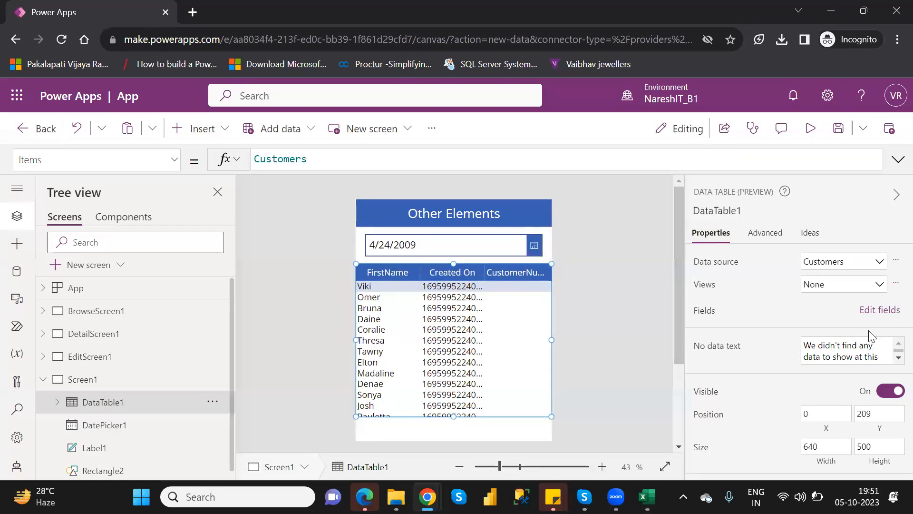
Remove the FirstName, Created On and CustomerNumber fields from the data table
{"action": "left_click", "coordinate": [879, 310]}
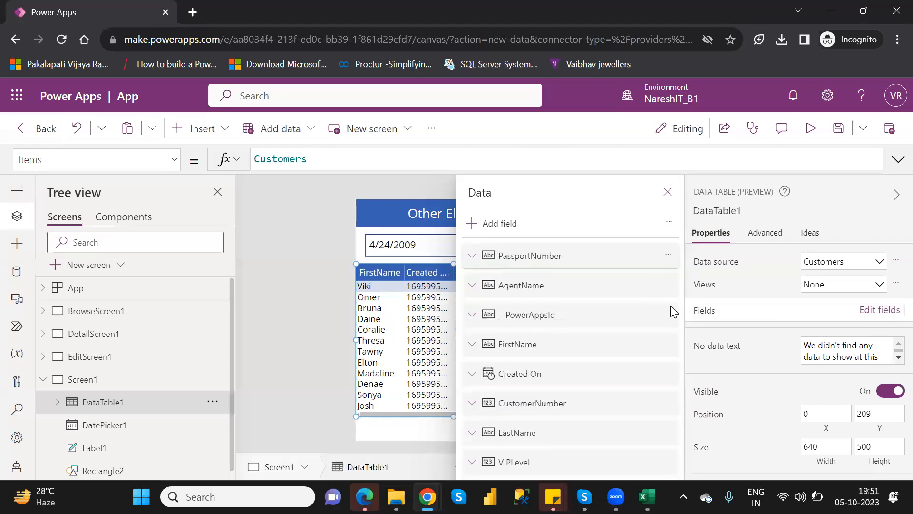
{"action": "scroll", "coordinate": [673, 310], "scroll_direction": "down", "scroll_amount": 1}
{"action": "scroll", "coordinate": [604, 293], "scroll_direction": "down", "scroll_amount": 1}
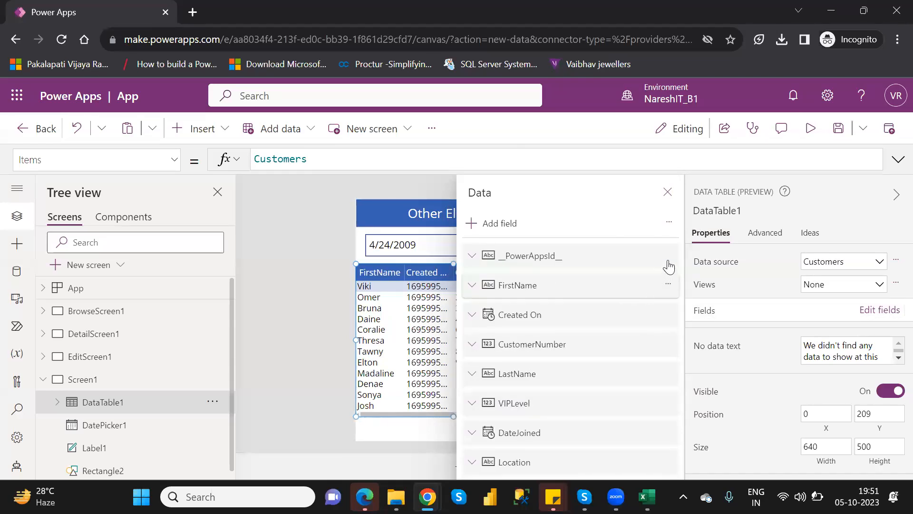
{"action": "scroll", "coordinate": [665, 261], "scroll_direction": "down", "scroll_amount": 1}
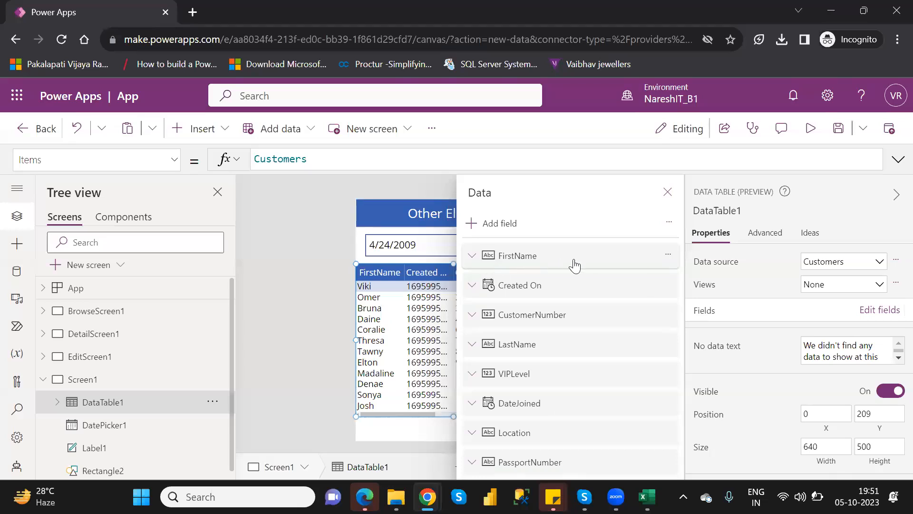
{"action": "left_click", "coordinate": [668, 256]}
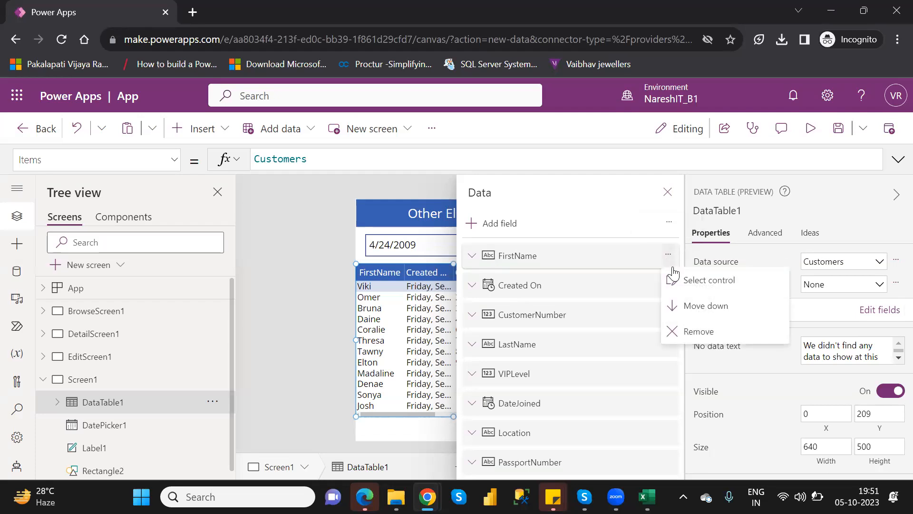
{"action": "left_click", "coordinate": [704, 331]}
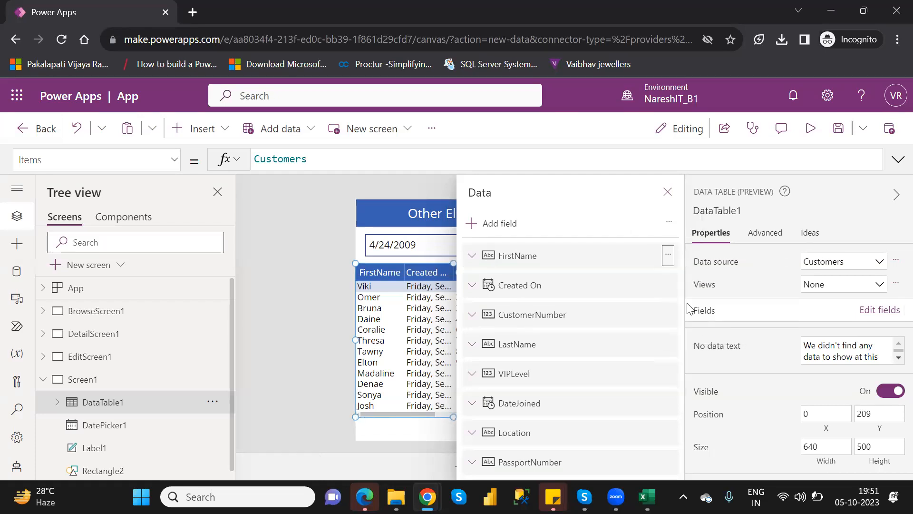
{"action": "left_click", "coordinate": [670, 261]}
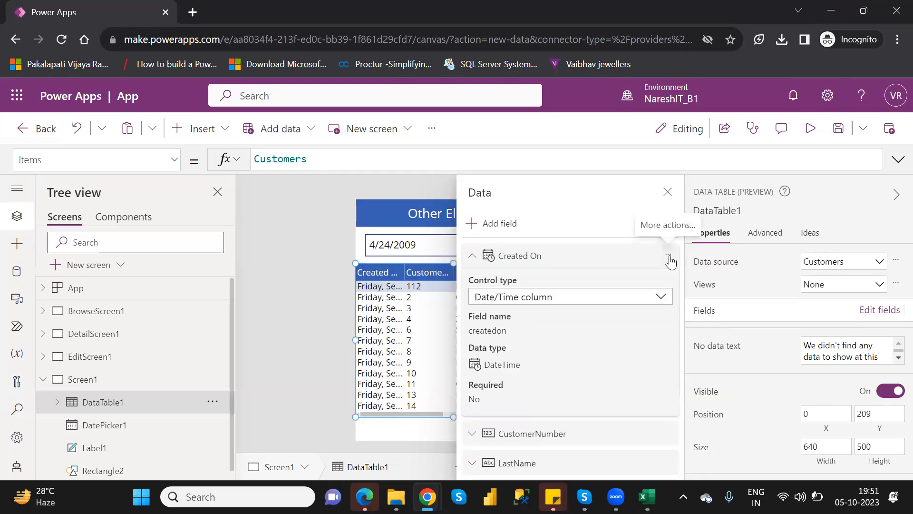
{"action": "left_click", "coordinate": [670, 261]}
{"action": "key", "text": "Escape"}
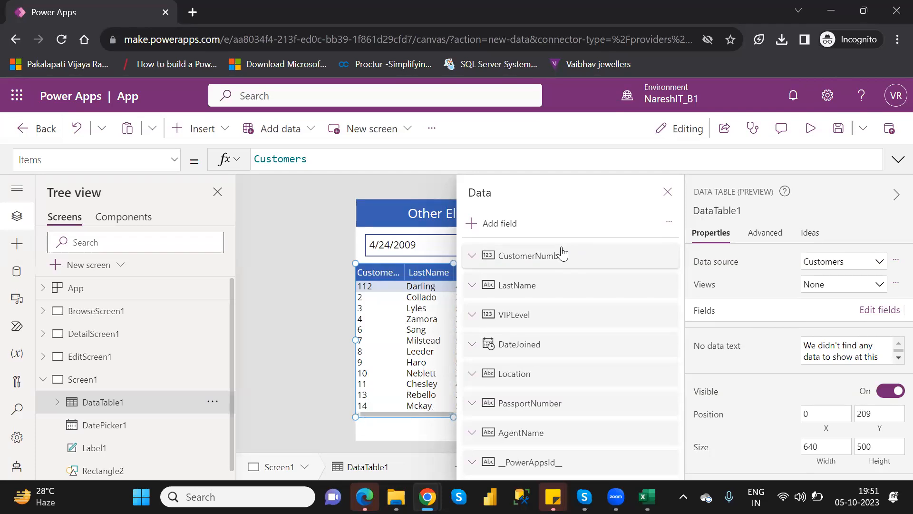
{"action": "left_click", "coordinate": [563, 254]}
{"action": "key", "text": "Delete"}
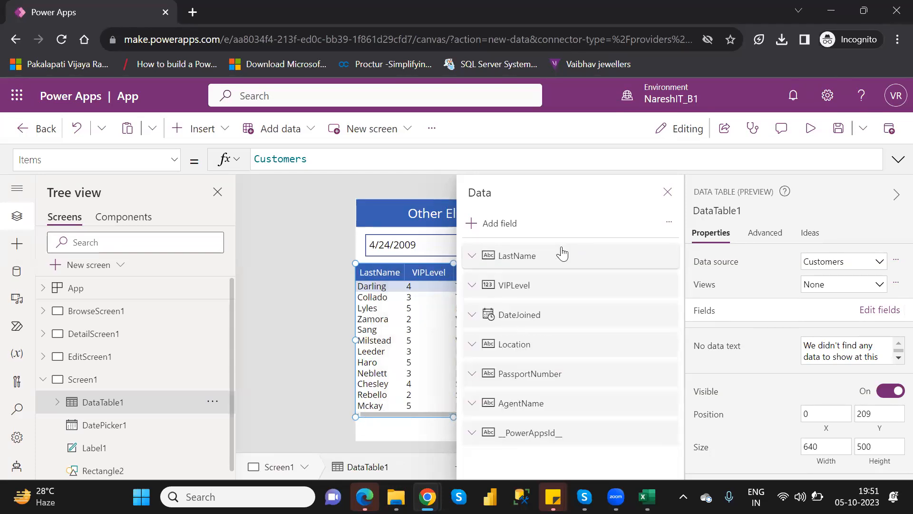
Remove the LastName and VIPLevel fields from the data table
{"action": "left_click", "coordinate": [563, 254]}
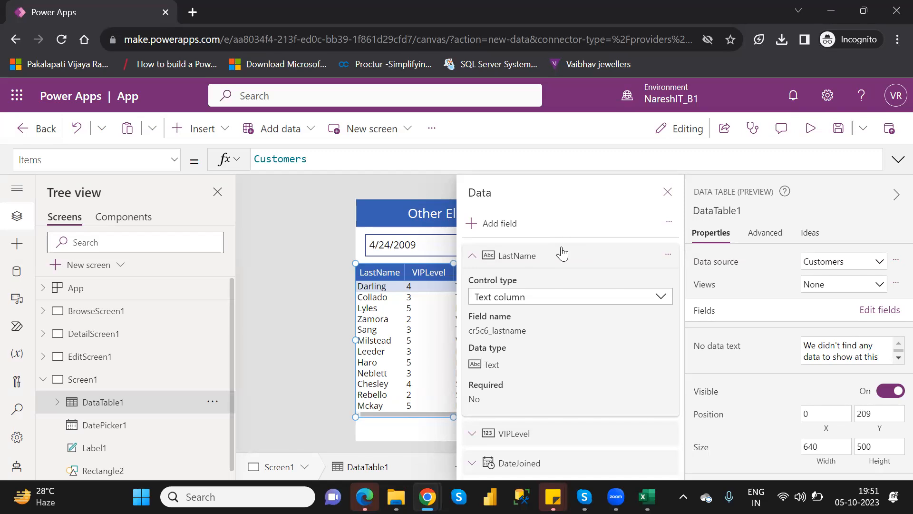
{"action": "left_click", "coordinate": [668, 255]}
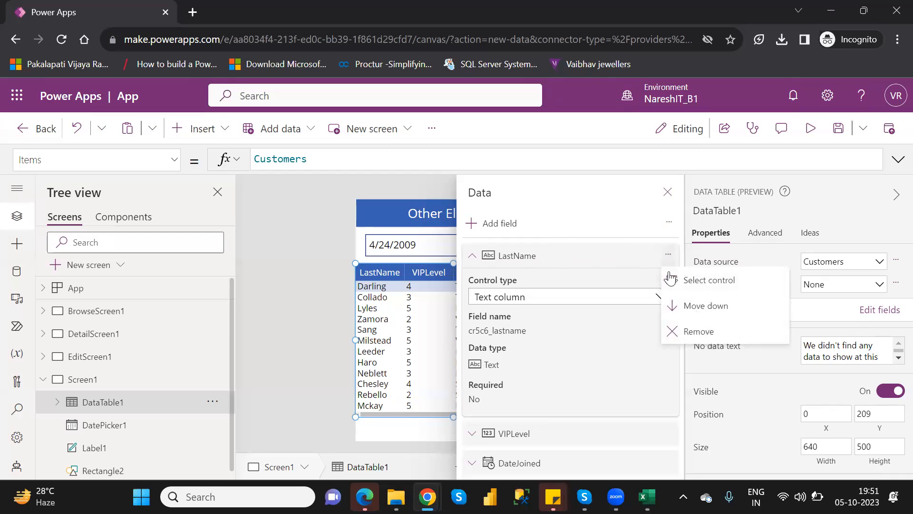
{"action": "left_click", "coordinate": [699, 331]}
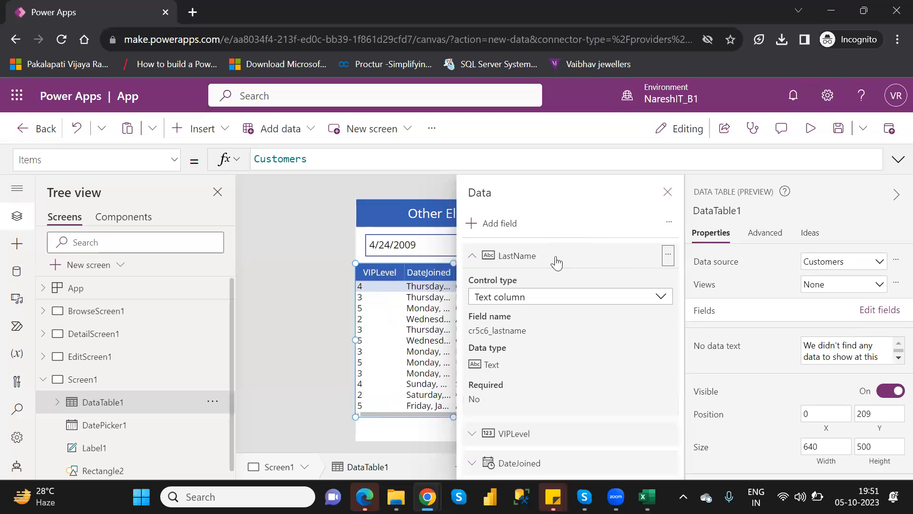
{"action": "left_click", "coordinate": [527, 260]}
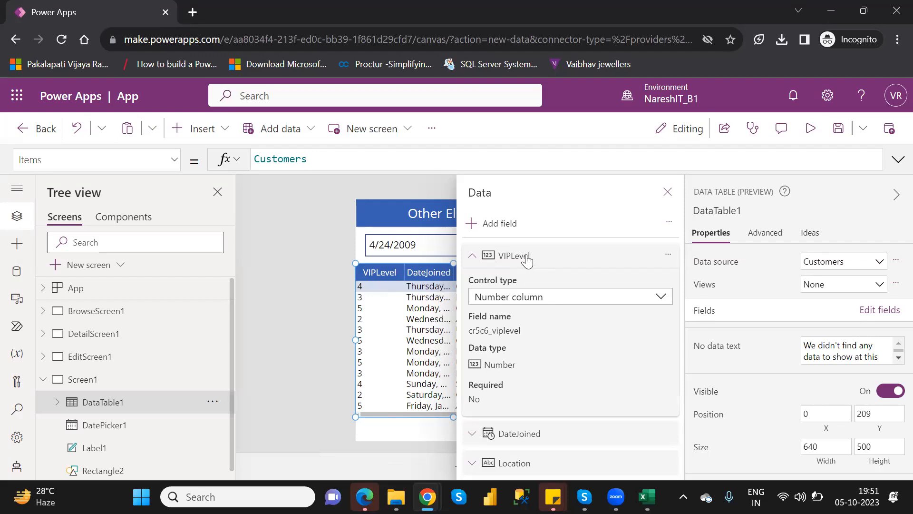
{"action": "key", "text": "Delete"}
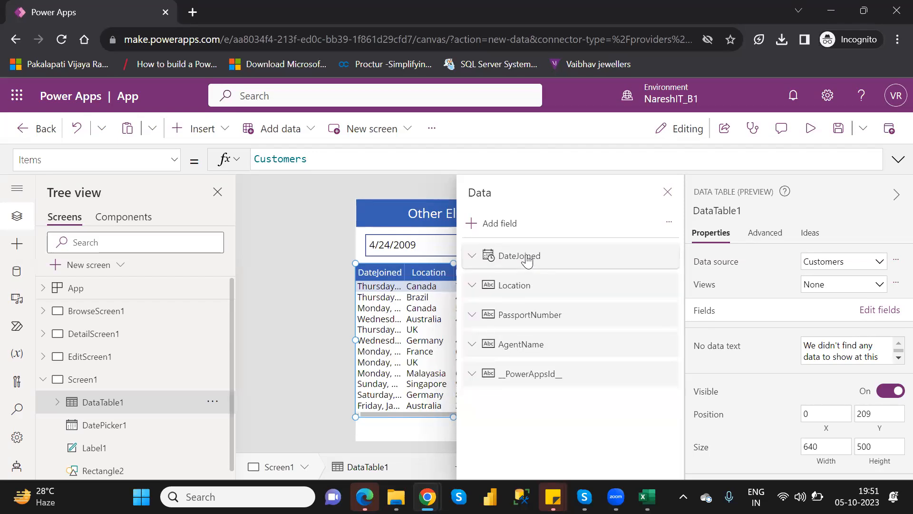
Remove the Location, PassportNumber, AgentName and __PowerAppsId__ fields from the data table, keeping DateJoined
{"action": "left_click", "coordinate": [571, 291]}
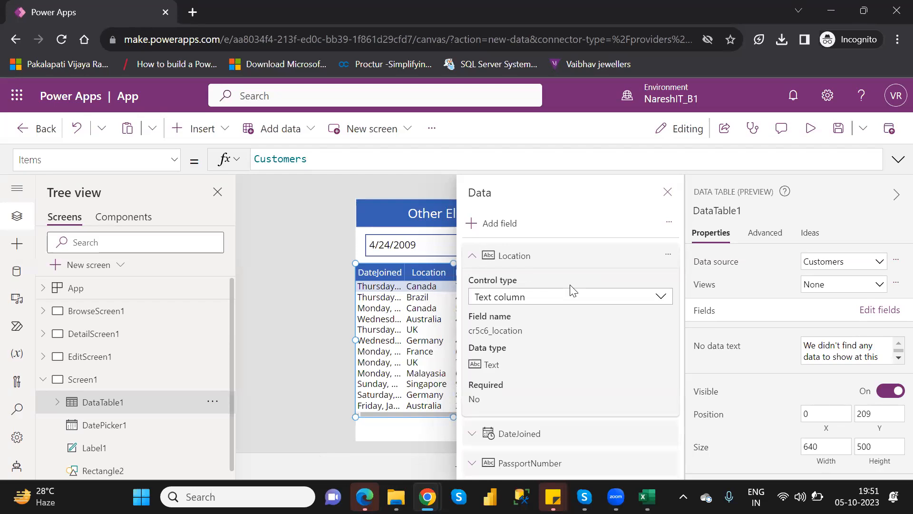
{"action": "key", "text": "Delete"}
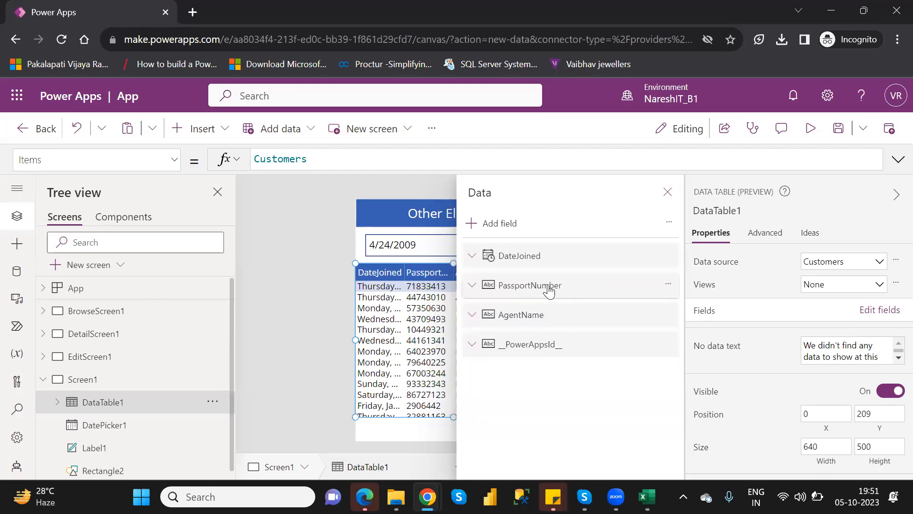
{"action": "left_click", "coordinate": [550, 290]}
{"action": "key", "text": "Delete"}
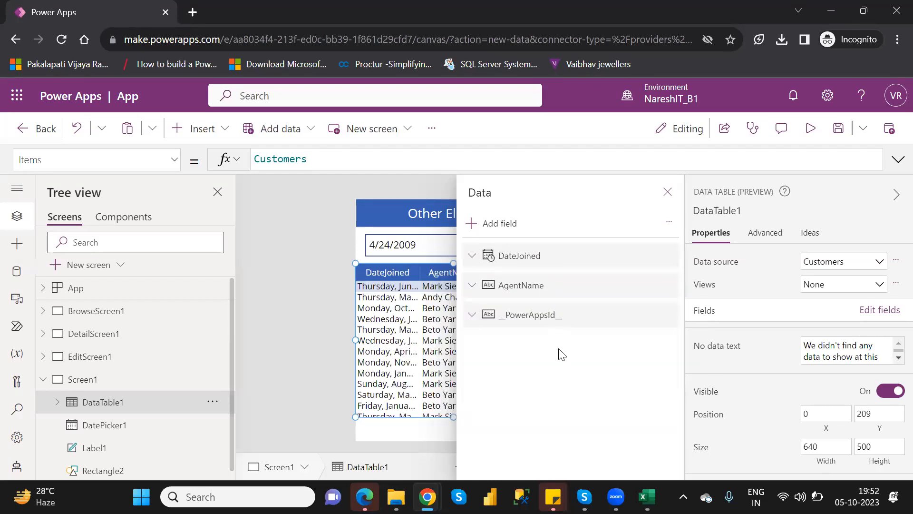
{"action": "left_click", "coordinate": [545, 290]}
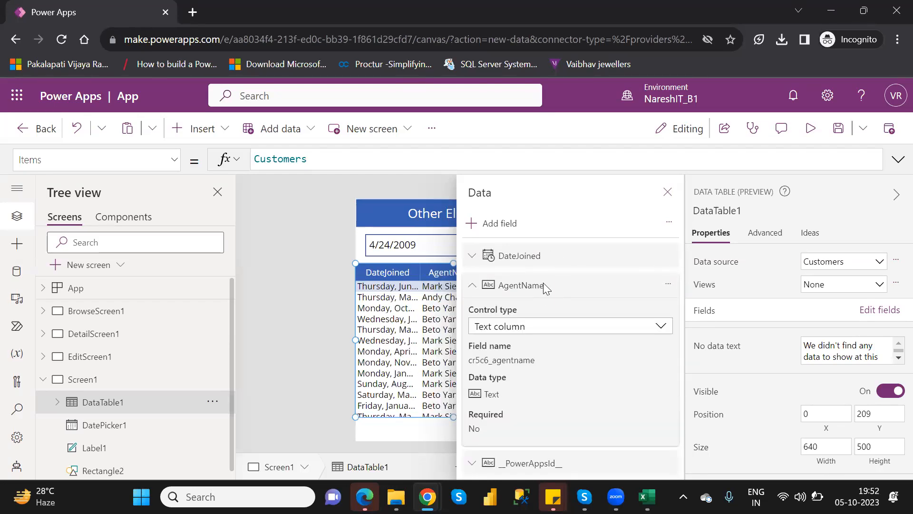
{"action": "key", "text": "Delete"}
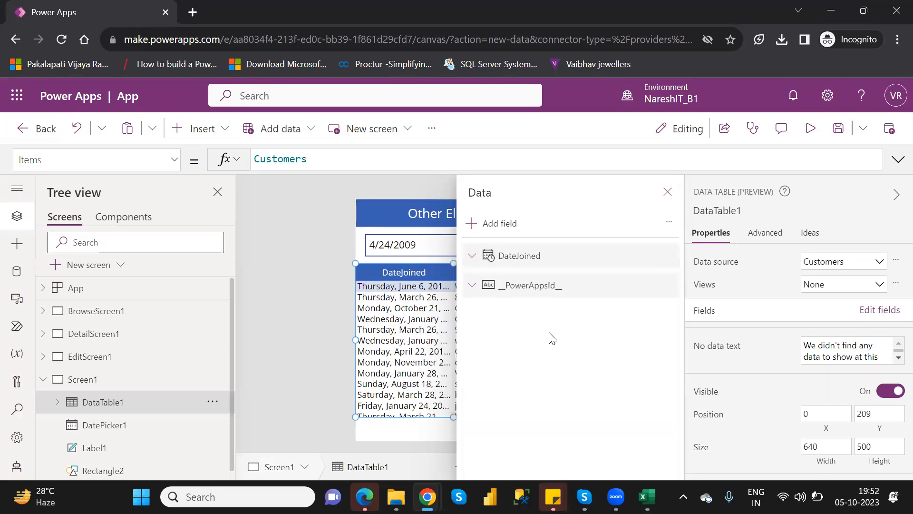
{"action": "left_click", "coordinate": [543, 290]}
{"action": "key", "text": "Delete"}
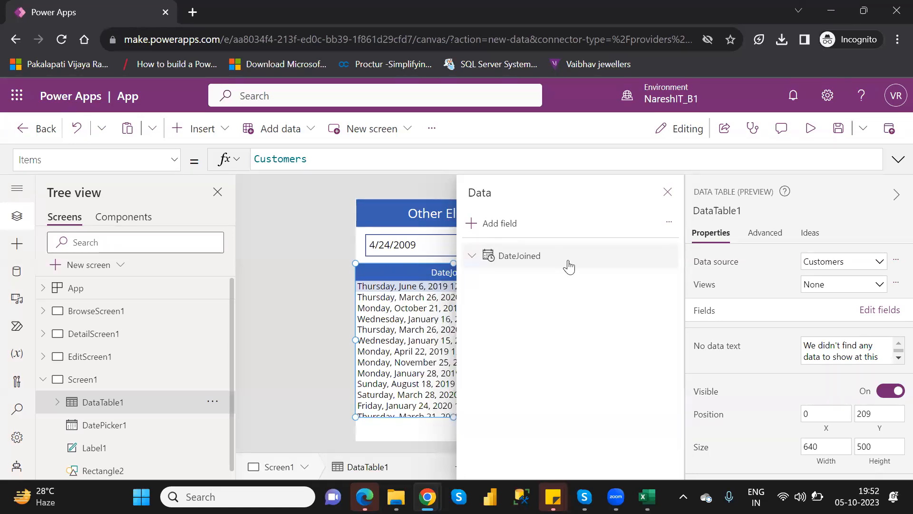
Add the Name field to the data table and close the field list
{"action": "left_click", "coordinate": [494, 223]}
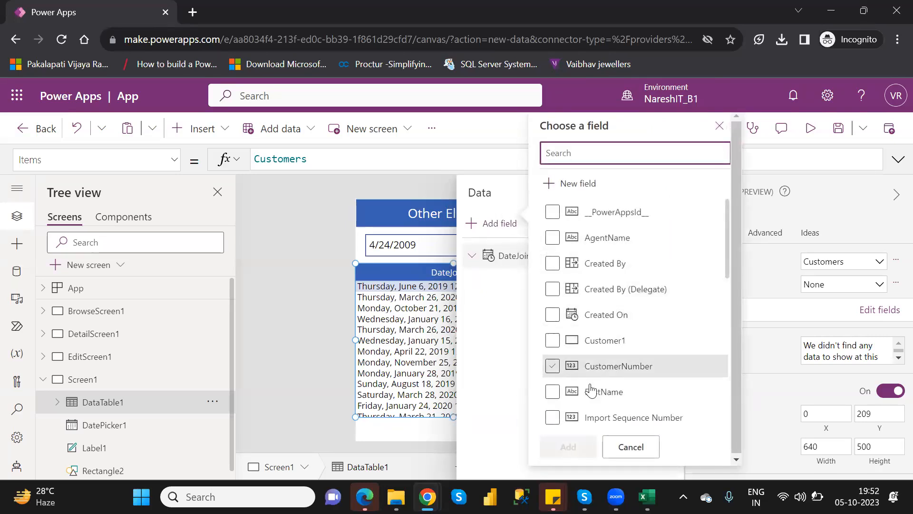
{"action": "left_click", "coordinate": [731, 253]}
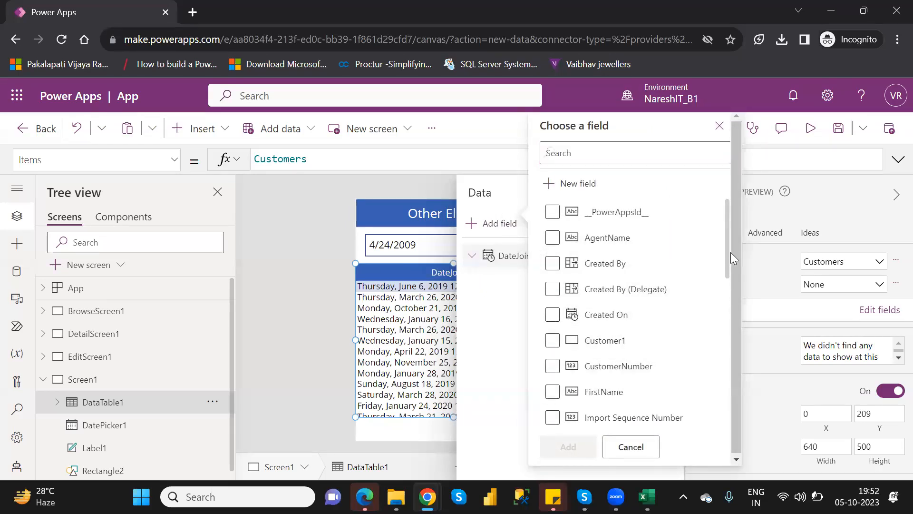
{"action": "left_click_drag", "start_coordinate": [728, 279], "coordinate": [737, 336]}
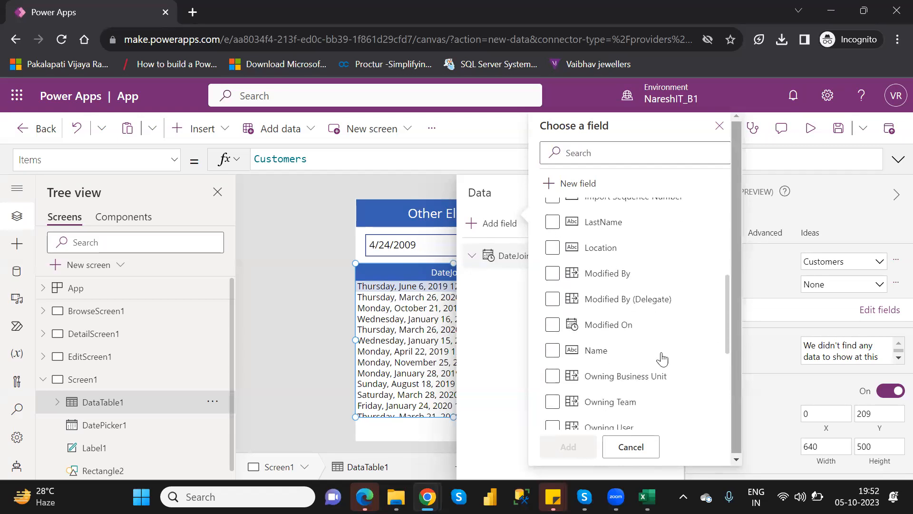
{"action": "left_click", "coordinate": [552, 350]}
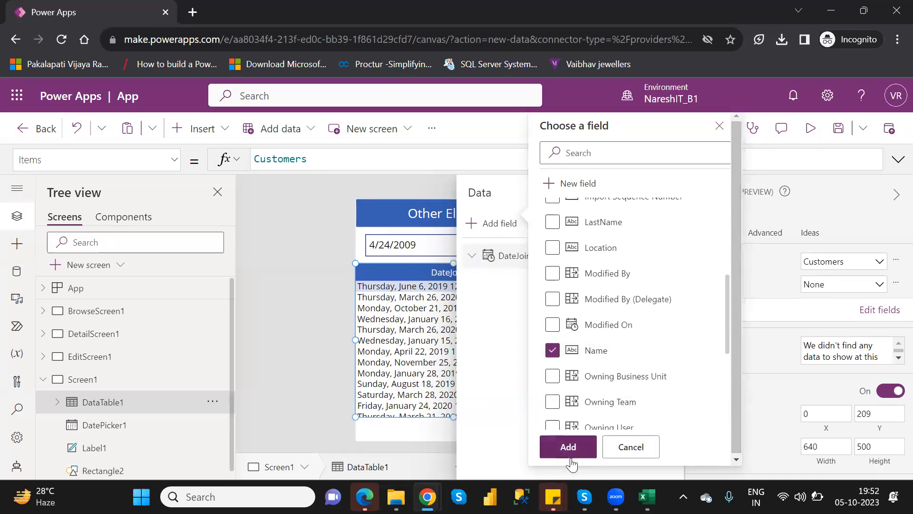
{"action": "left_click", "coordinate": [573, 451]}
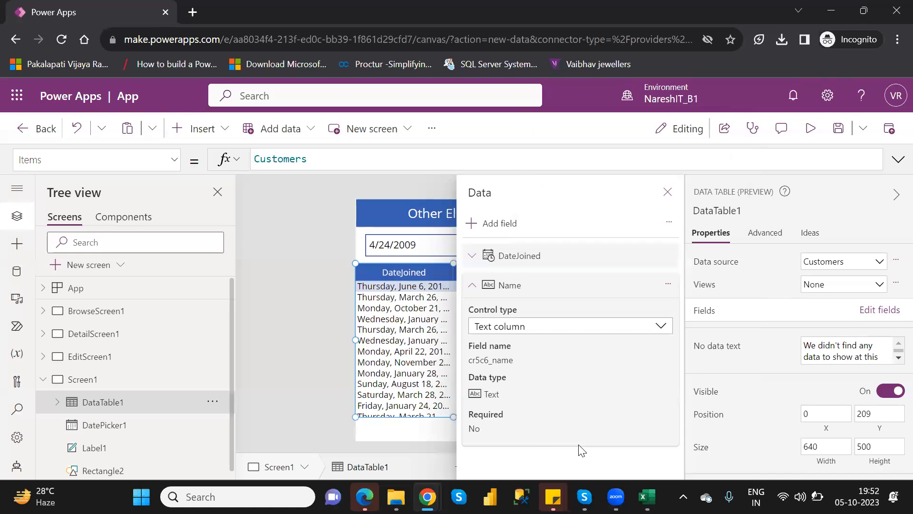
{"action": "left_click", "coordinate": [667, 192]}
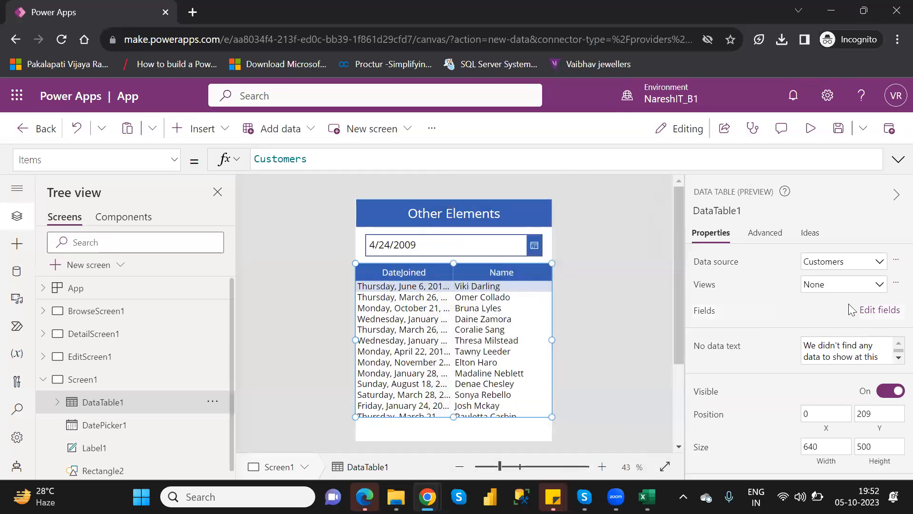
Reorder the data table's fields so that Name comes before DateJoined, and close the field list
{"action": "left_click", "coordinate": [878, 312]}
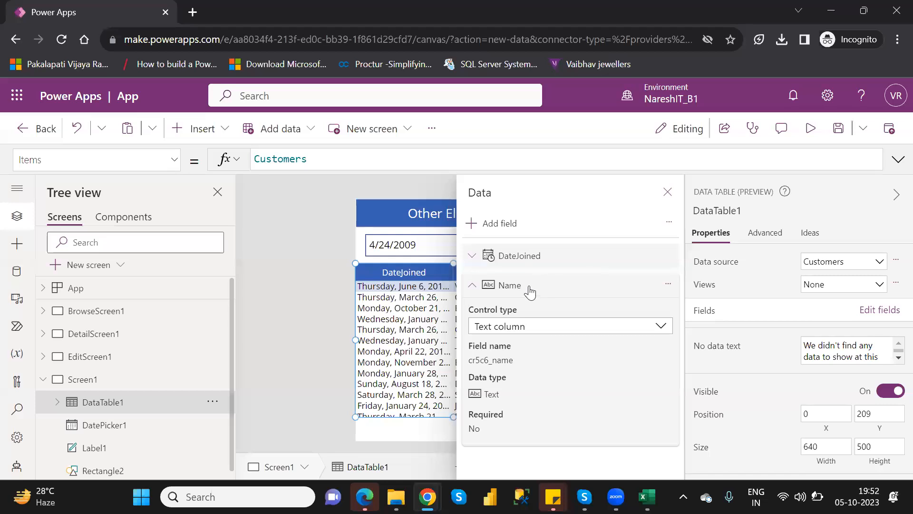
{"action": "left_click_drag", "start_coordinate": [524, 289], "coordinate": [512, 255]}
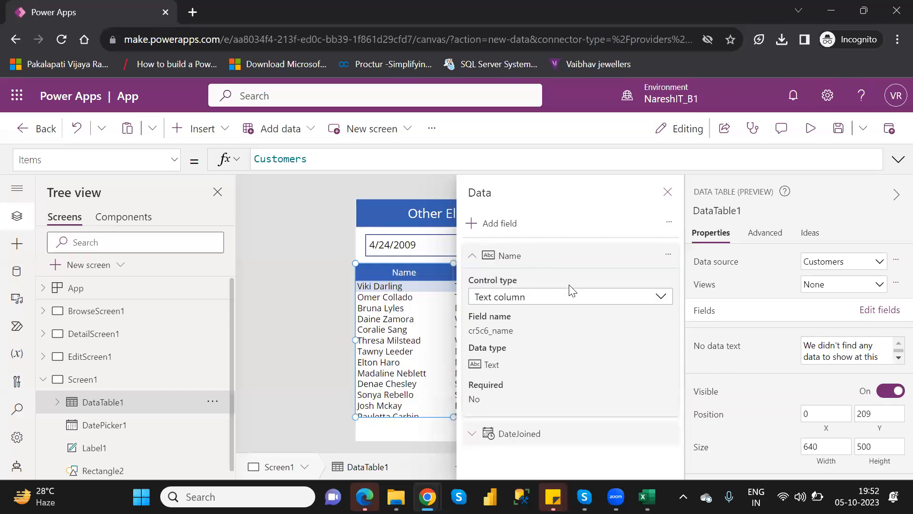
{"action": "left_click", "coordinate": [472, 257]}
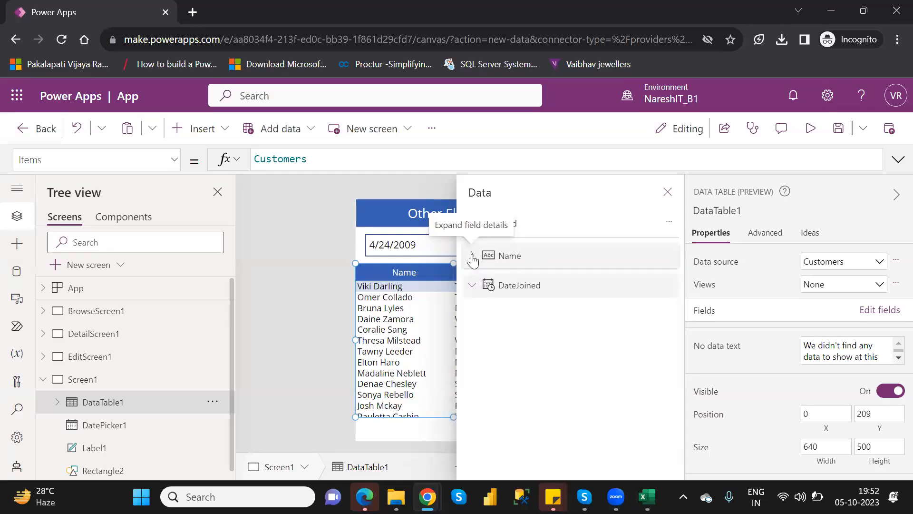
{"action": "left_click", "coordinate": [666, 193]}
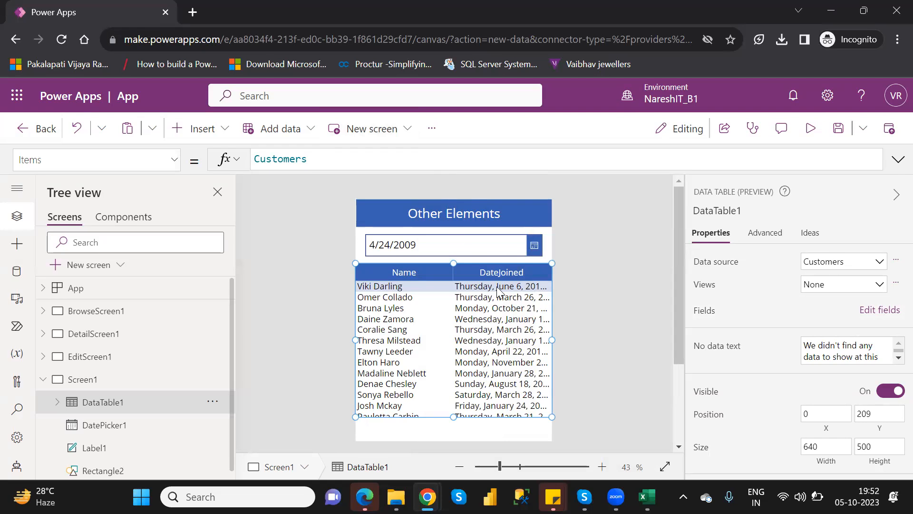
Wrap the data table's Customers source in an AddColumns formula that defines a new column named "Format_DateJoined"
{"action": "left_click", "coordinate": [256, 158]}
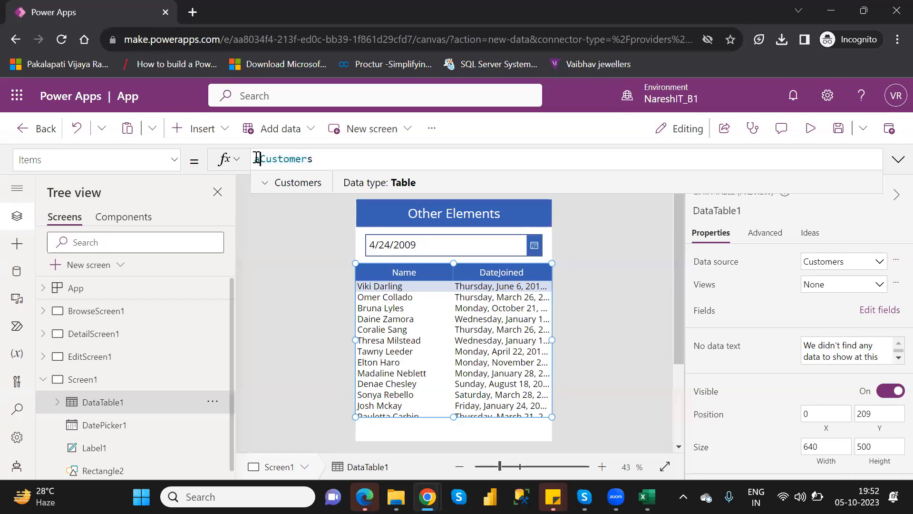
{"action": "type", "text": "Ad"}
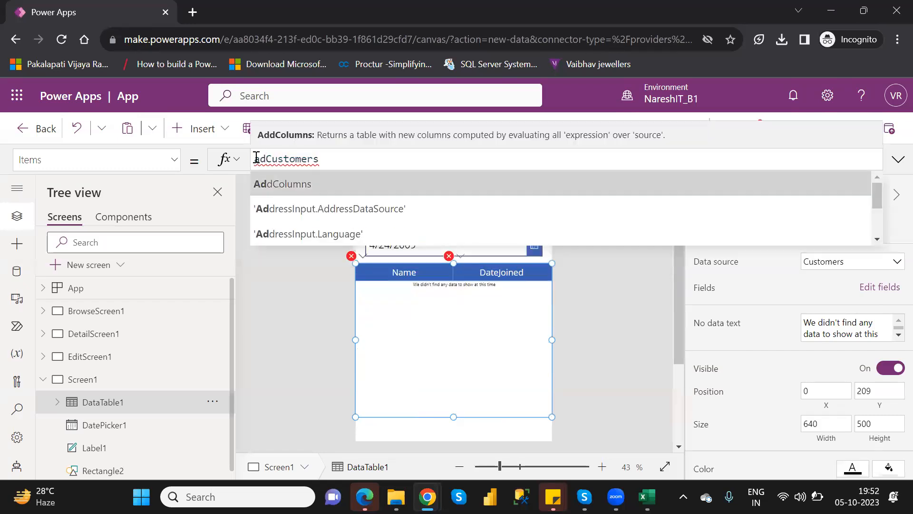
{"action": "key", "text": "Tab"}
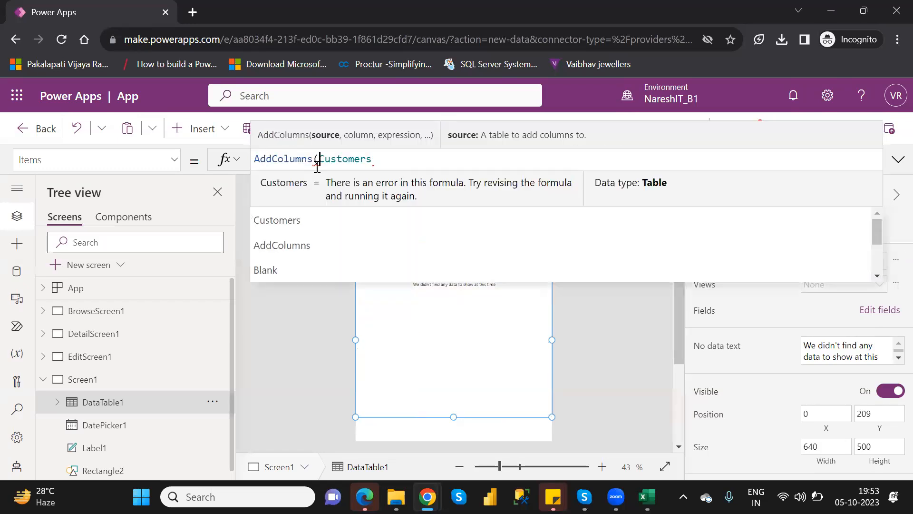
{"action": "left_click", "coordinate": [405, 159]}
{"action": "type", "text": ","}
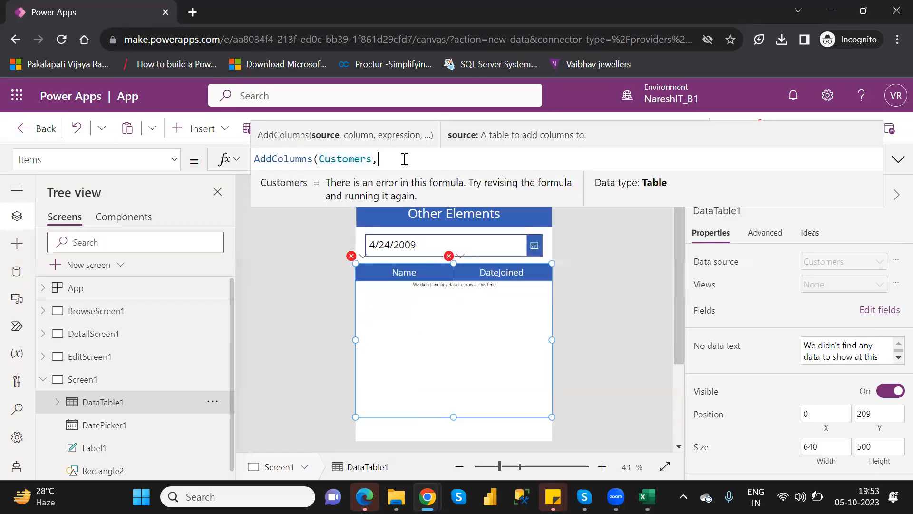
{"action": "type", "text": "\"\""}
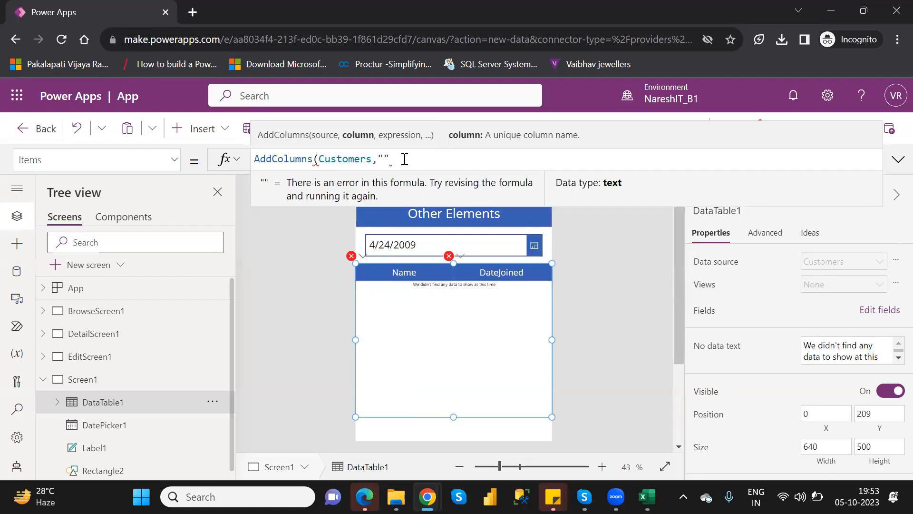
{"action": "type", "text": "Format"}
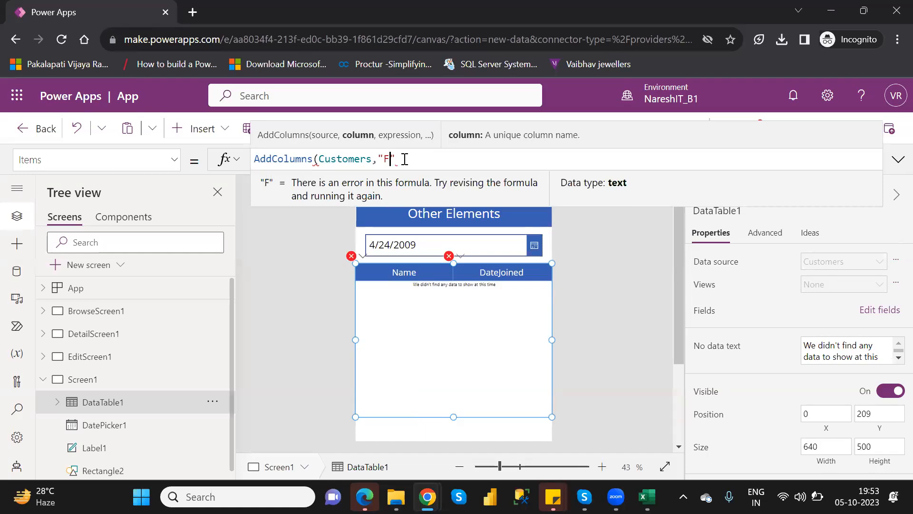
{"action": "type", "text": "_Date"}
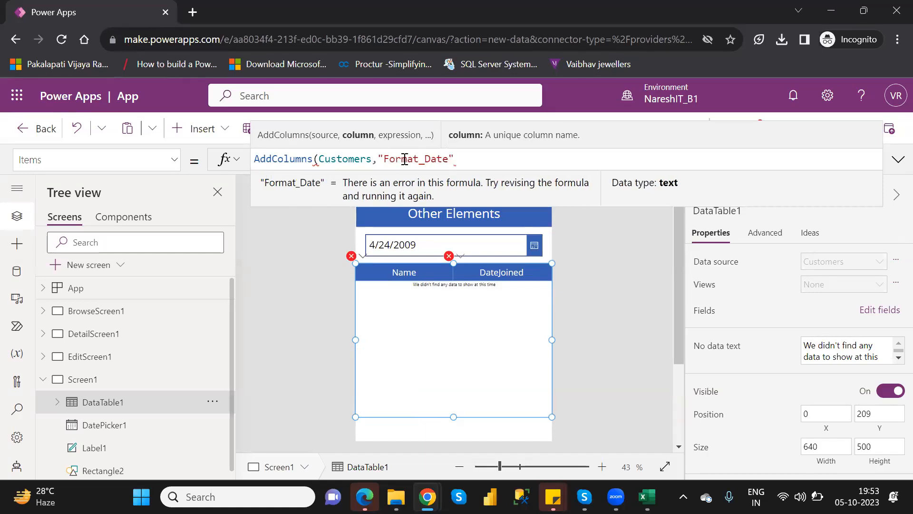
{"action": "type", "text": "Joined\",form"}
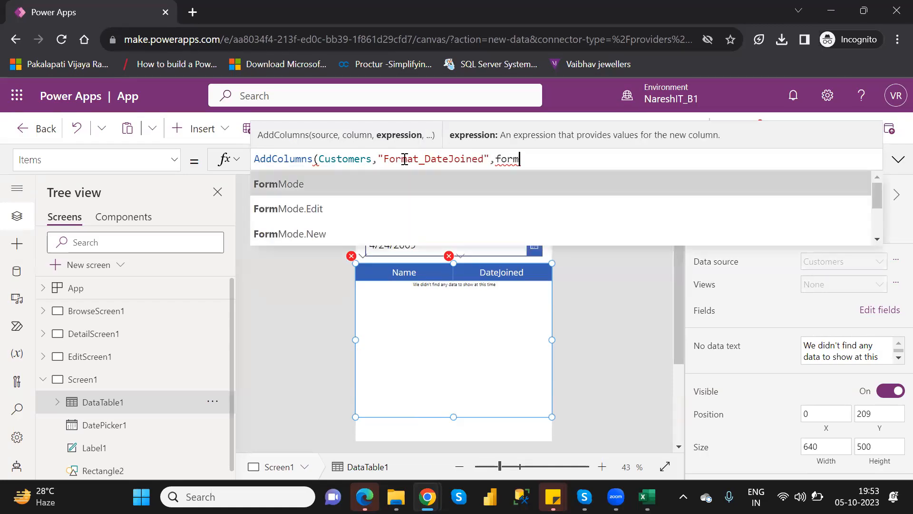
{"action": "key", "text": "BackSpace"}
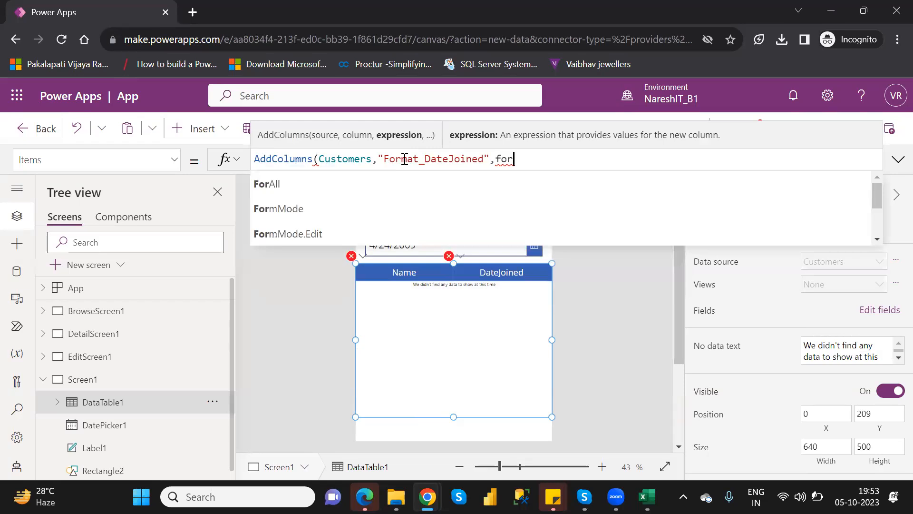
{"action": "key", "text": "BackSpace"}
{"action": "key", "text": "BackSpace"}
{"action": "key", "text": "BackSpace"}
{"action": "type", "text": "f"}
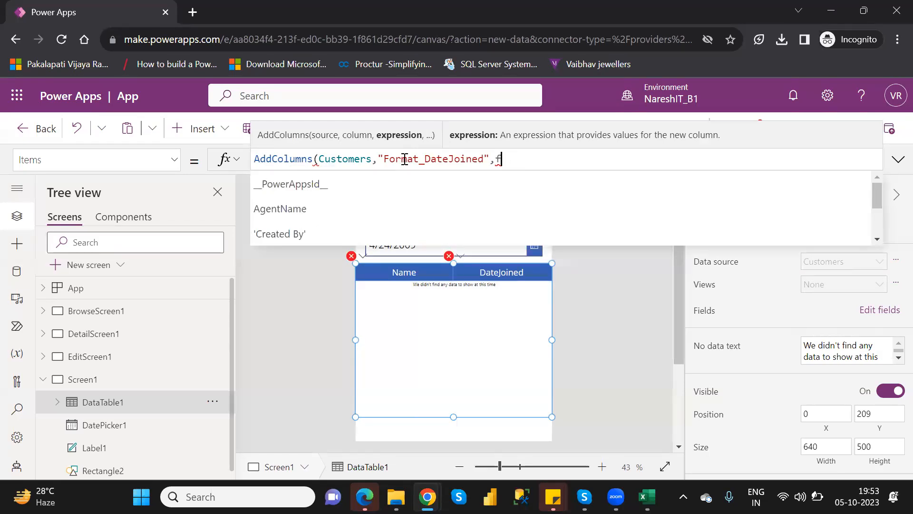
{"action": "type", "text": "orm"}
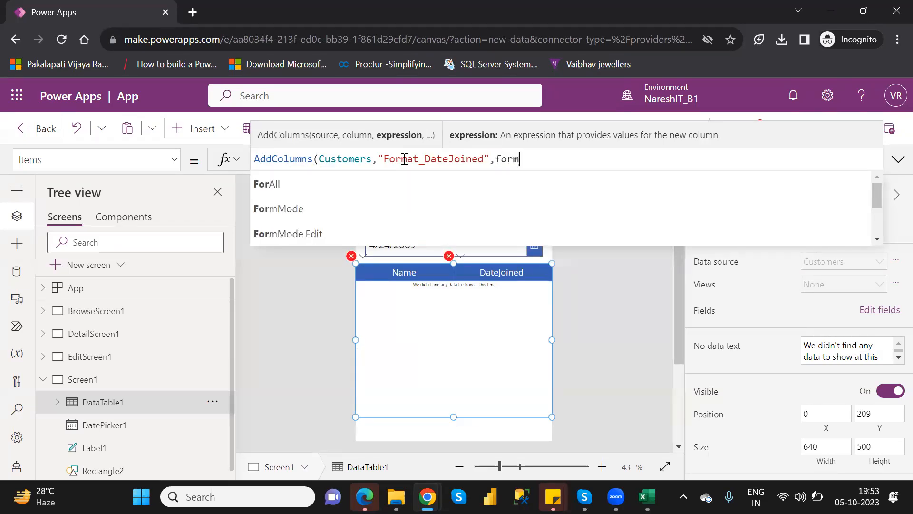
{"action": "key", "text": "BackSpace"}
{"action": "key", "text": "BackSpace"}
{"action": "key", "text": "BackSpace"}
{"action": "key", "text": "BackSpace"}
Begin the new column's expression with the Text function, using the DateJoined field as its value
{"action": "type", "text": "tex"}
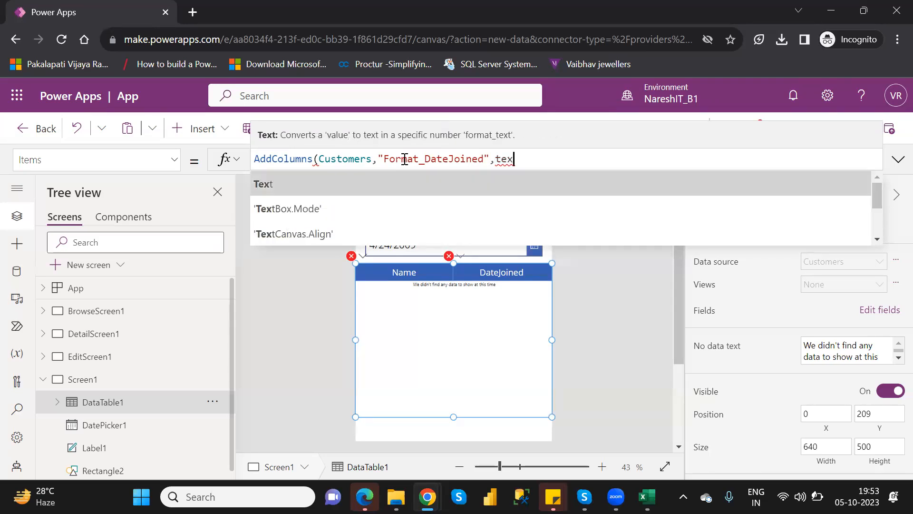
{"action": "key", "text": "Tab"}
{"action": "key", "text": "Down"}
{"action": "key", "text": "Down"}
{"action": "key", "text": "Down"}
{"action": "key", "text": "Down"}
{"action": "key", "text": "Down"}
{"action": "key", "text": "Down"}
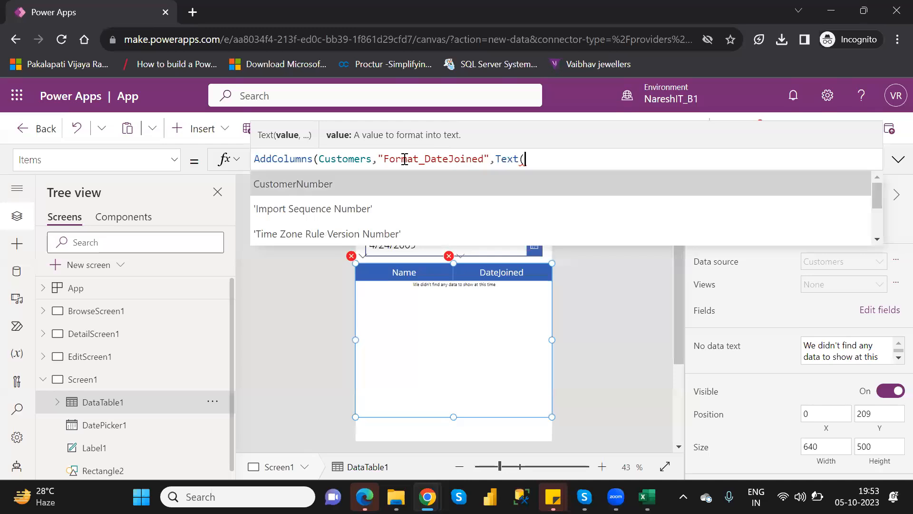
{"action": "key", "text": "Down"}
{"action": "key", "text": "Down"}
{"action": "key", "text": "Down"}
{"action": "key", "text": "Down"}
{"action": "key", "text": "Down"}
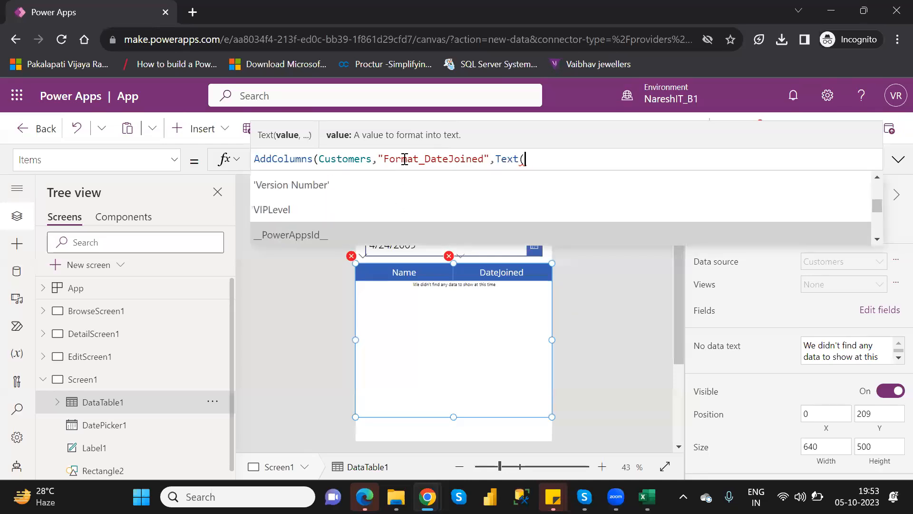
{"action": "key", "text": "Down"}
{"action": "key", "text": "Down"}
{"action": "key", "text": "Down"}
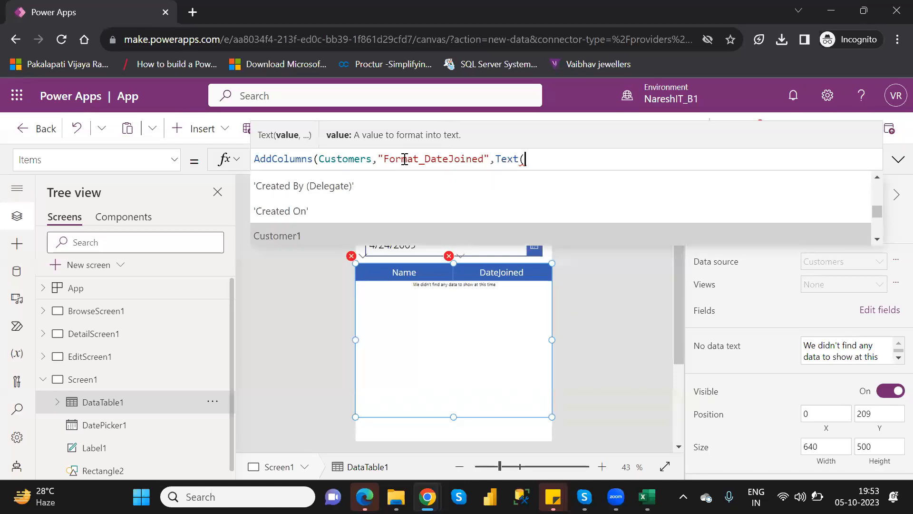
{"action": "key", "text": "Up"}
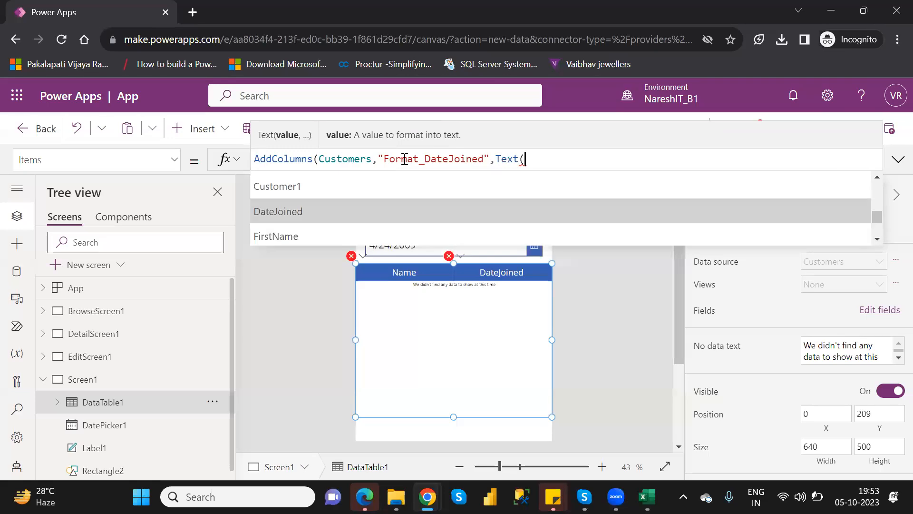
{"action": "key", "text": "Tab"}
{"action": "type", "text": ","}
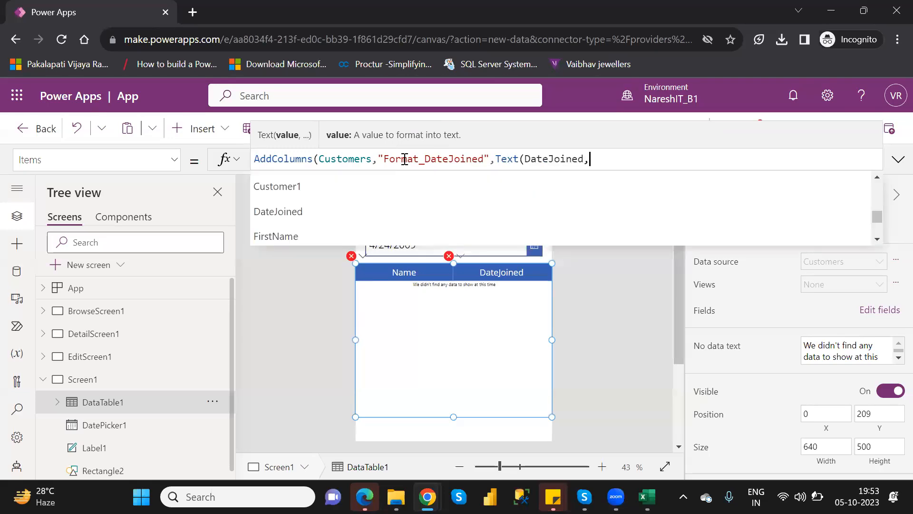
Give the Text function the format "dd/MM/yyyy" and close both functions to complete the Items formula
{"action": "type", "text": "\"\""}
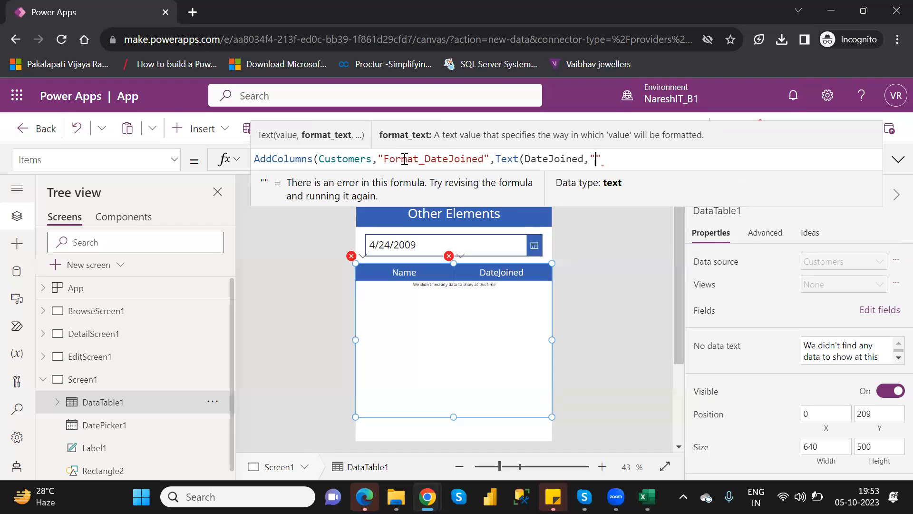
{"action": "type", "text": "dd/"}
{"action": "type", "text": "MM/"}
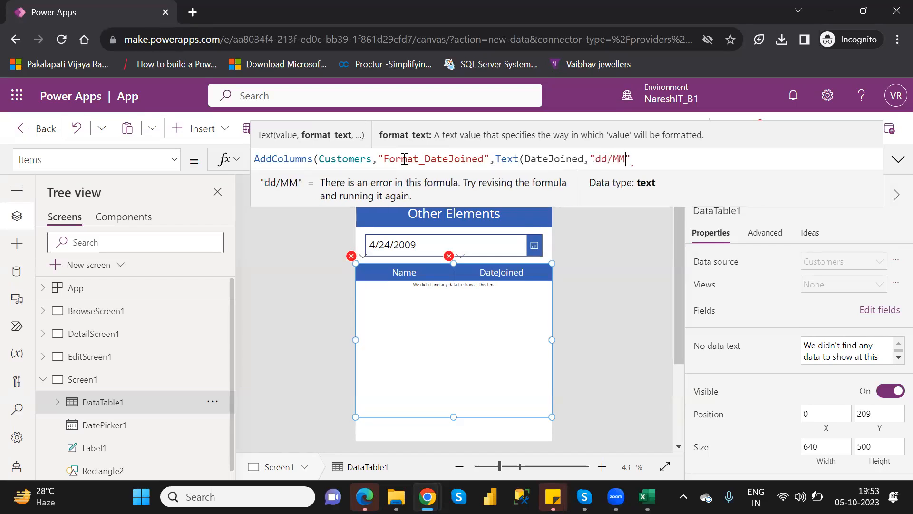
{"action": "type", "text": "yyy"}
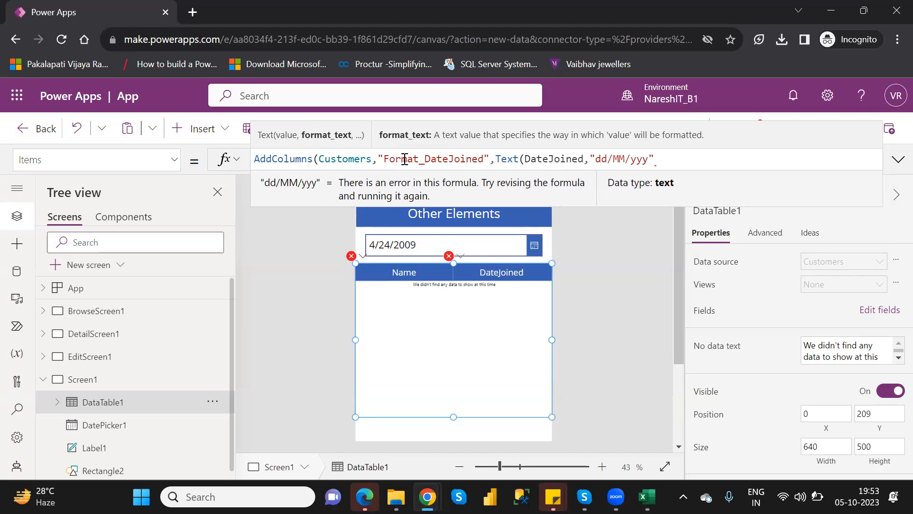
{"action": "type", "text": "y"}
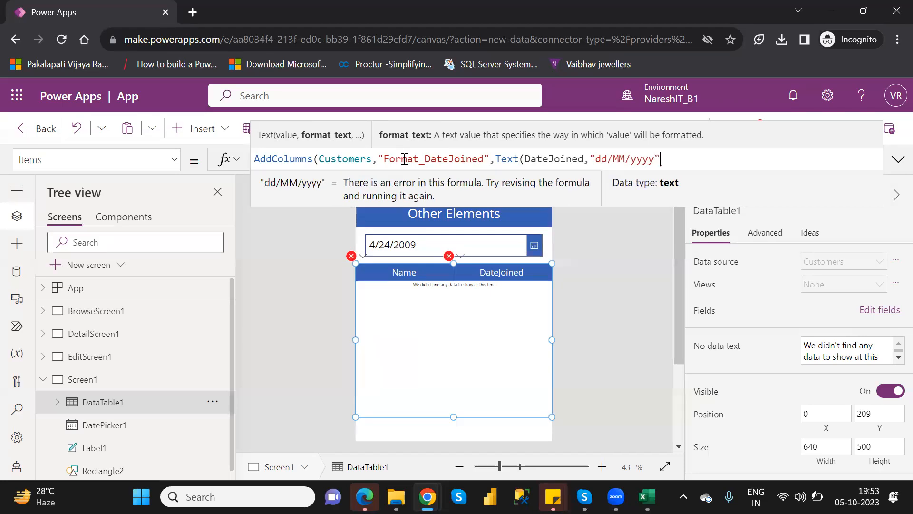
{"action": "type", "text": ")"}
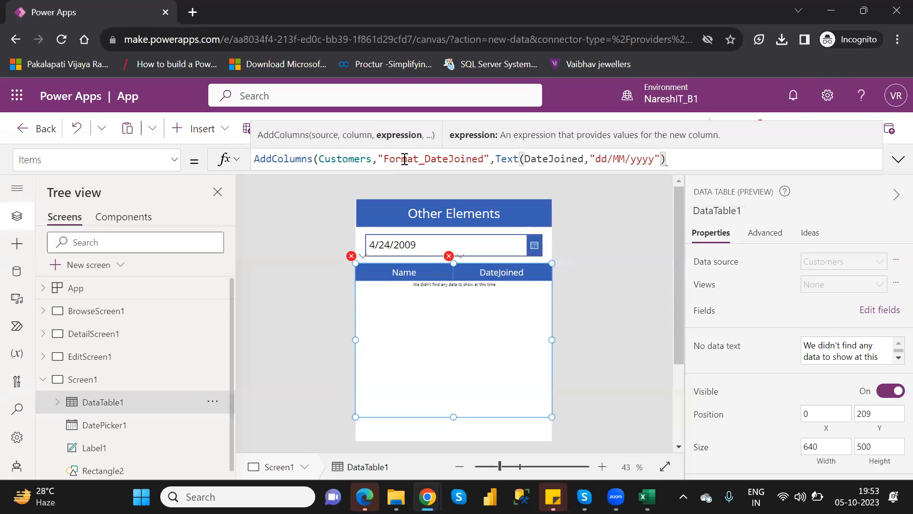
{"action": "type", "text": ")"}
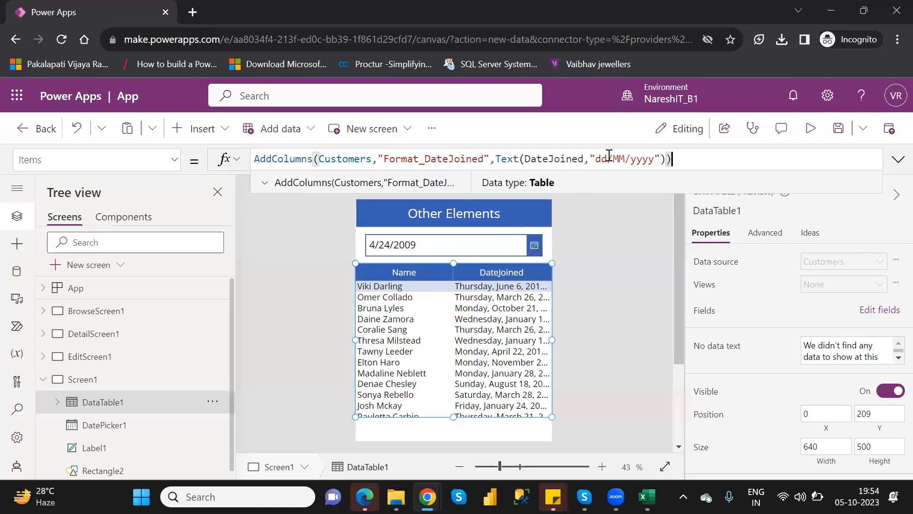
Swap the day and month in the formula's date format so that it reads "MM/dd/yyyy"
{"action": "left_click", "coordinate": [608, 157]}
{"action": "key", "text": "BackSpace"}
{"action": "key", "text": "BackSpace"}
{"action": "type", "text": "MM"}
{"action": "double_click", "coordinate": [620, 157]}
{"action": "type", "text": "dd"}
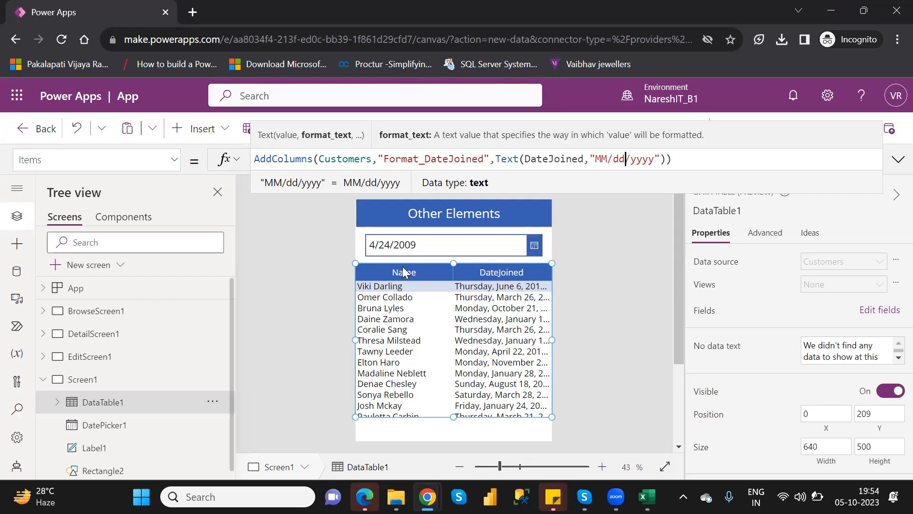
{"action": "double_click", "coordinate": [294, 160]}
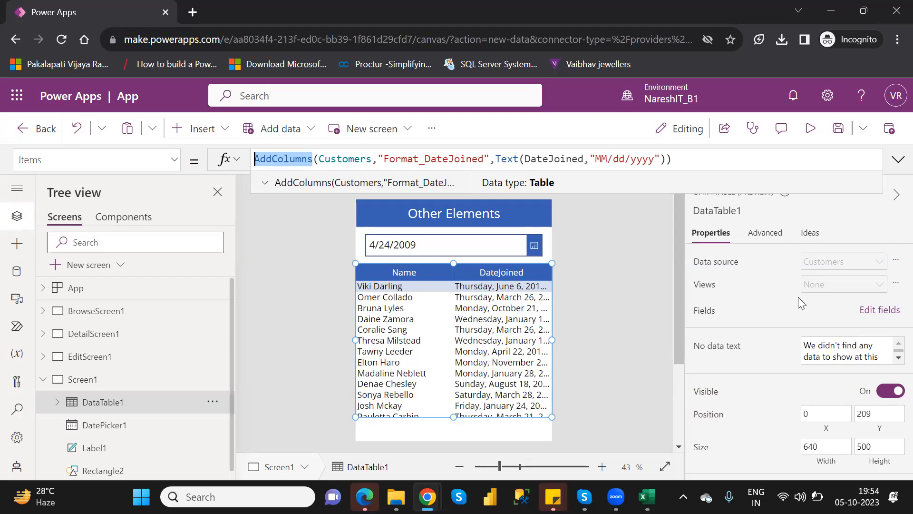
Remove the DateJoined field from the data table's field list
{"action": "left_click", "coordinate": [878, 311]}
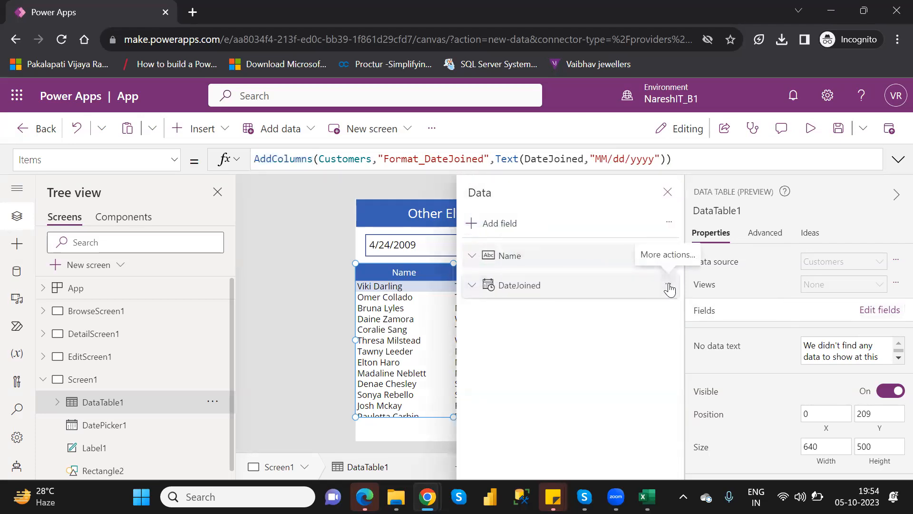
{"action": "left_click", "coordinate": [668, 286]}
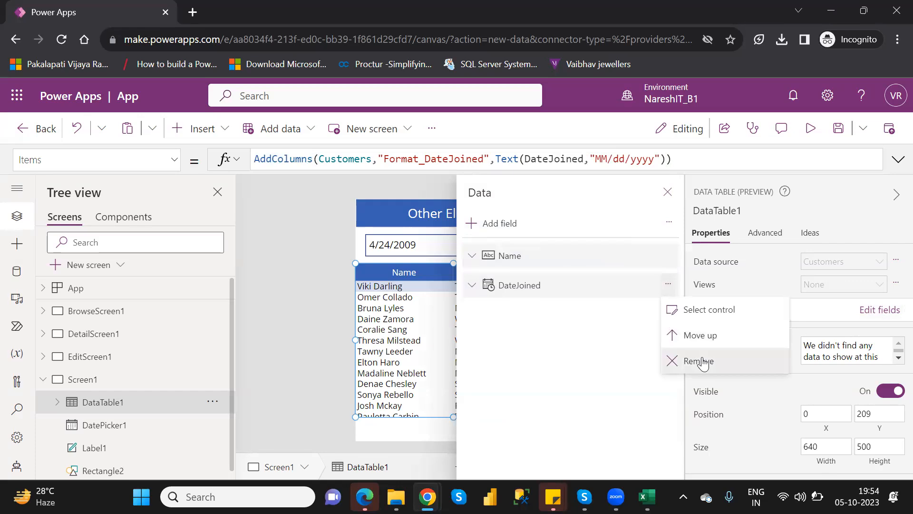
{"action": "left_click", "coordinate": [699, 361]}
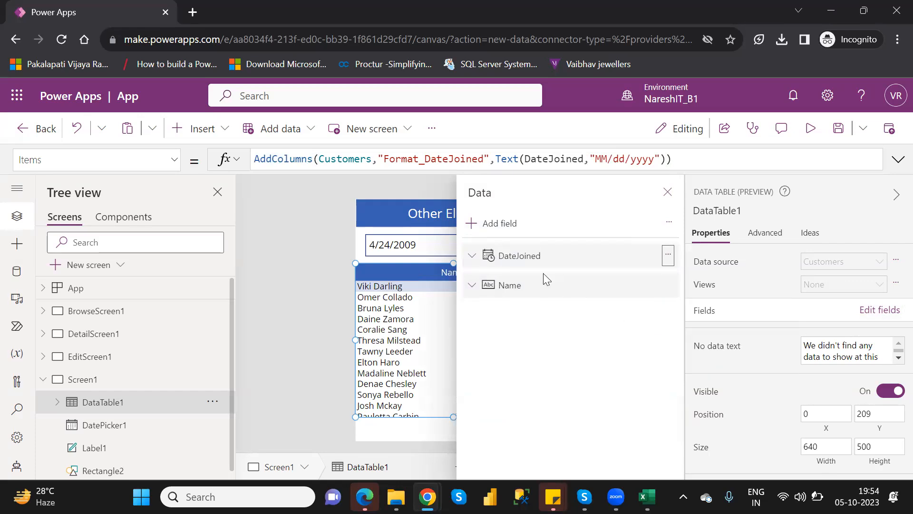
Add the Format_DateJoined field to the data table and close the field list
{"action": "left_click", "coordinate": [500, 224]}
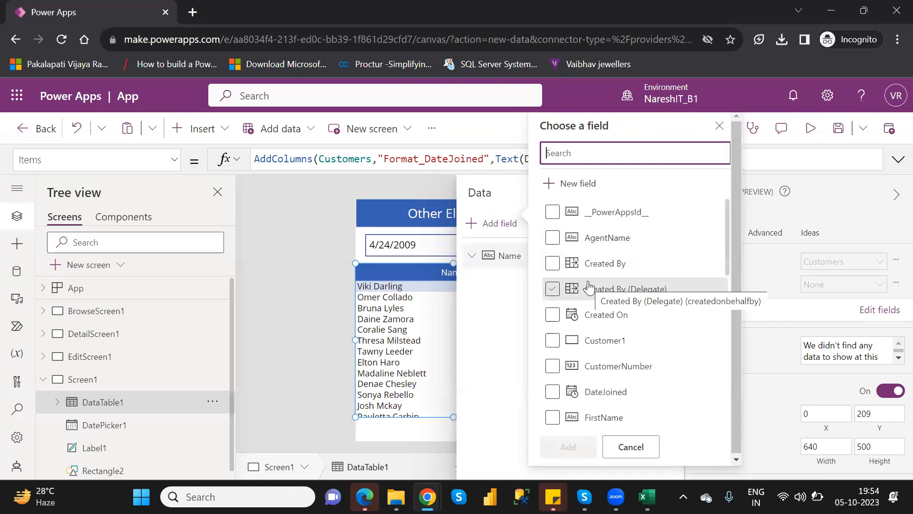
{"action": "left_click", "coordinate": [728, 261]}
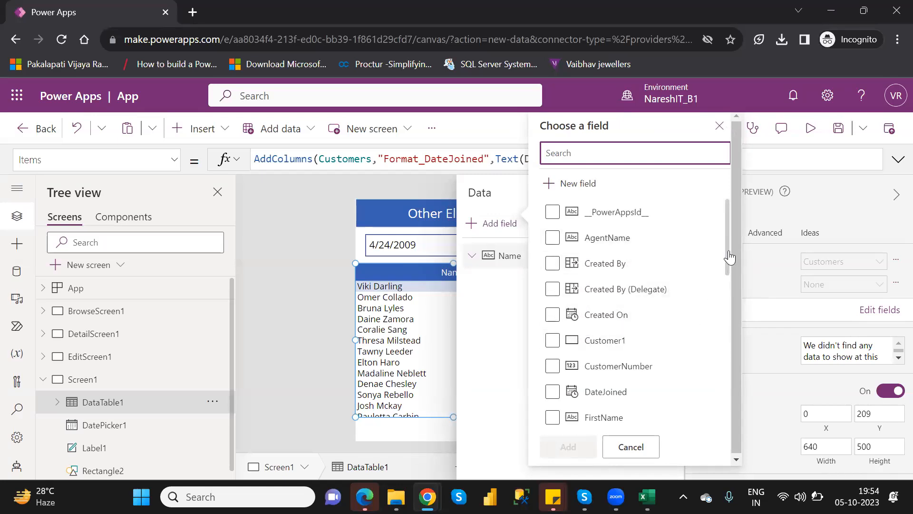
{"action": "scroll", "coordinate": [731, 271], "scroll_direction": "down", "scroll_amount": 2}
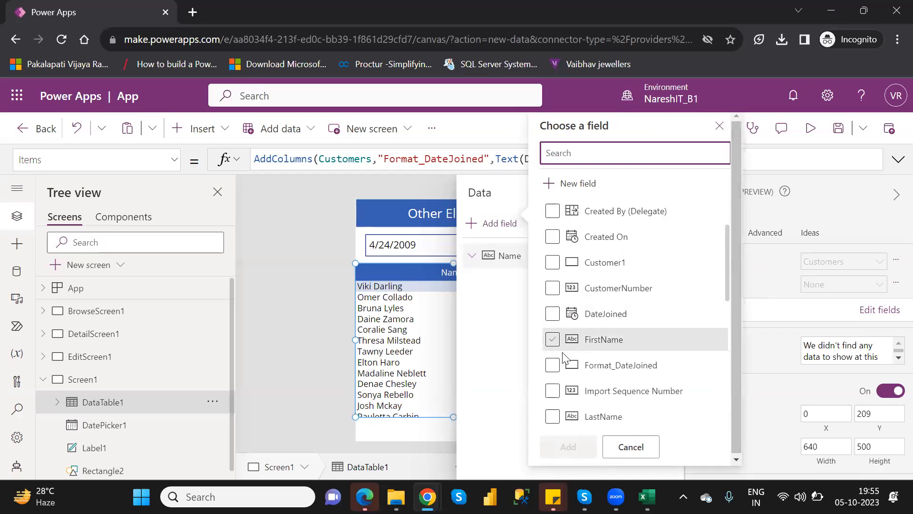
{"action": "left_click", "coordinate": [552, 365]}
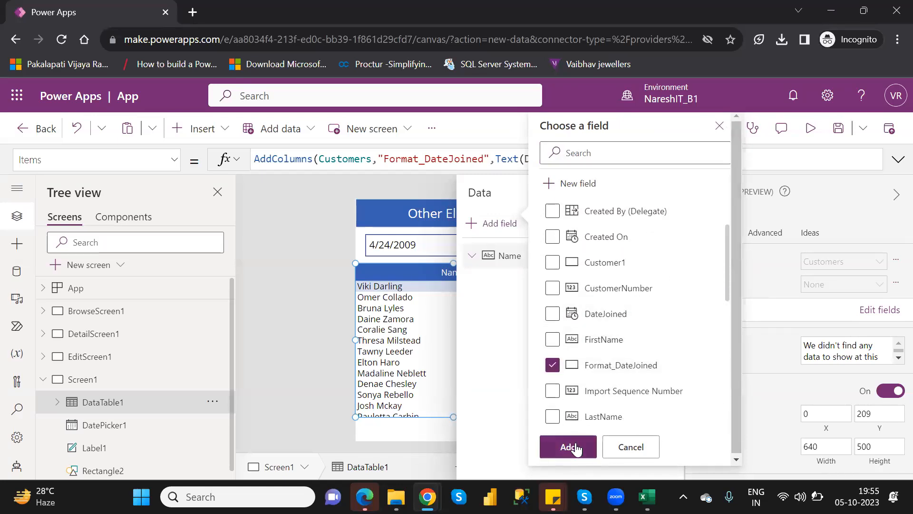
{"action": "left_click", "coordinate": [575, 448]}
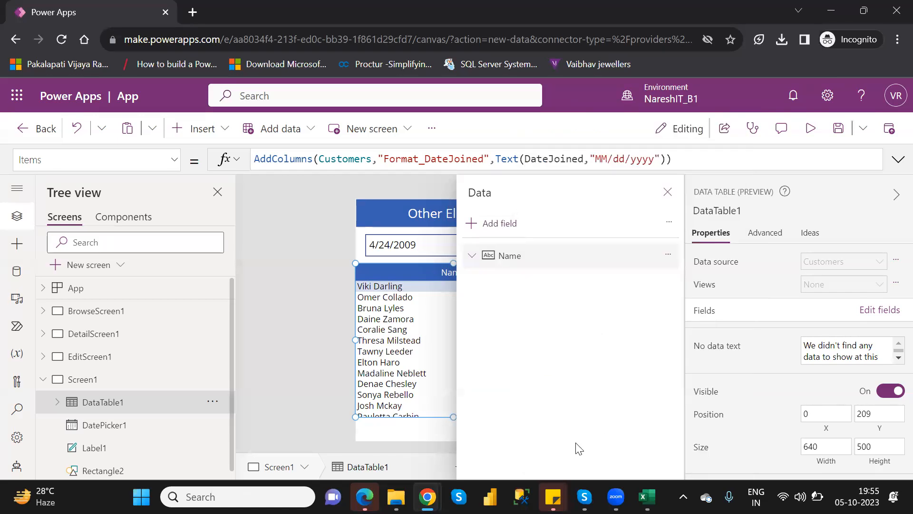
{"action": "left_click", "coordinate": [665, 193]}
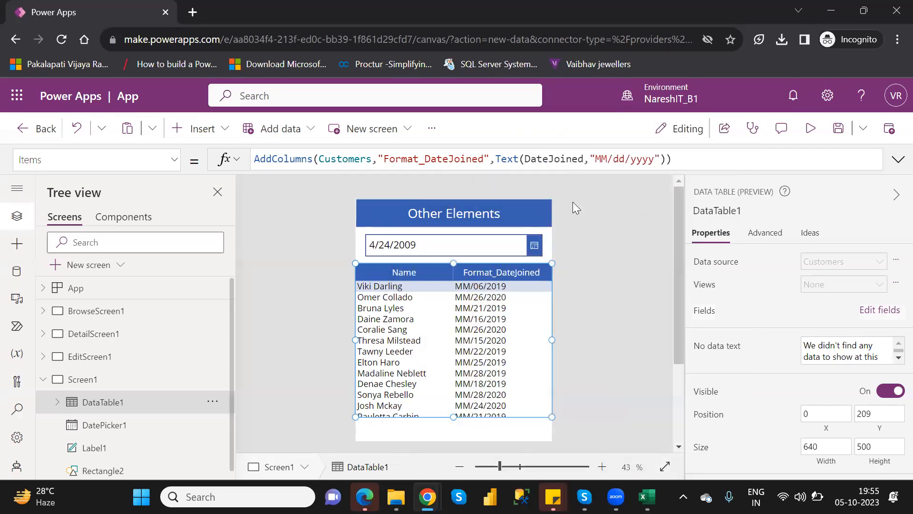
Change the month part of the date format to lowercase so that it reads "mm/dd/yyyy"
{"action": "left_click", "coordinate": [604, 159]}
{"action": "key", "text": "BackSpace"}
{"action": "key", "text": "Delete"}
{"action": "type", "text": "mm"}
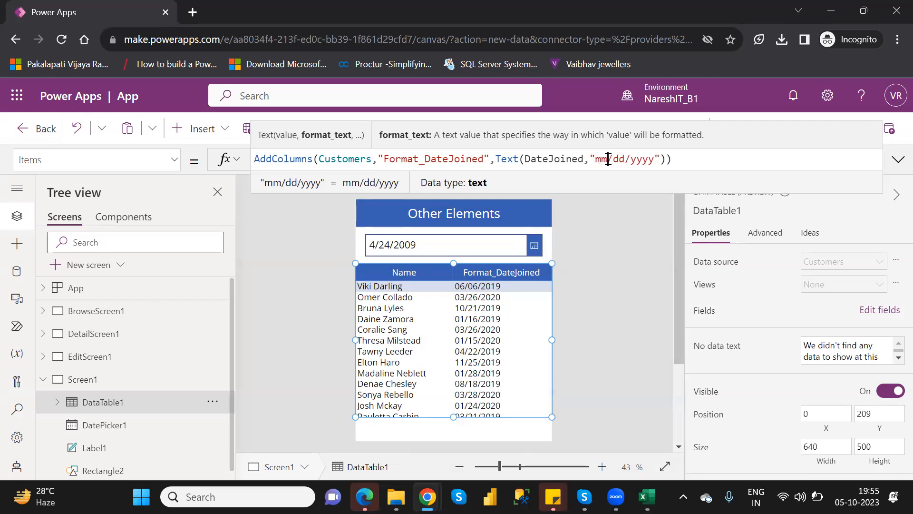
Try the date format "m/dd/yyyy" in the formula, and restore it to "mm/dd/yyyy"
{"action": "key", "text": "BackSpace"}
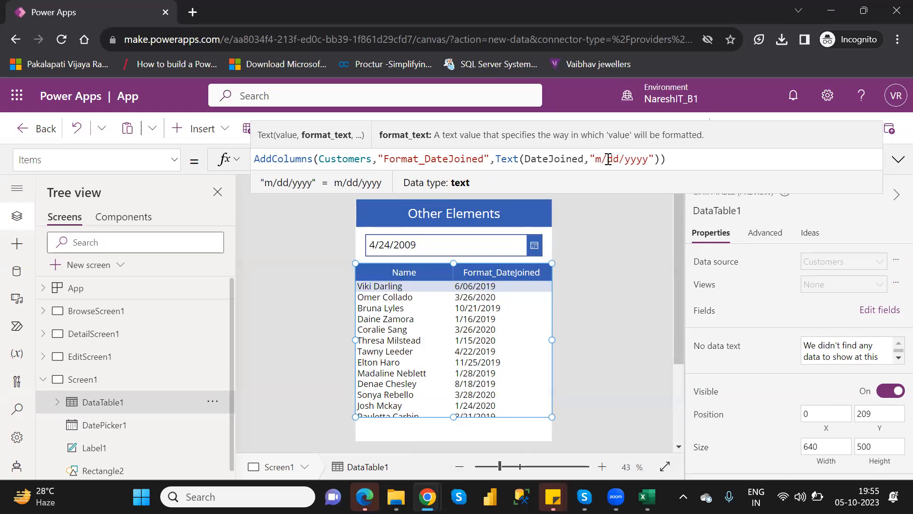
{"action": "type", "text": "m"}
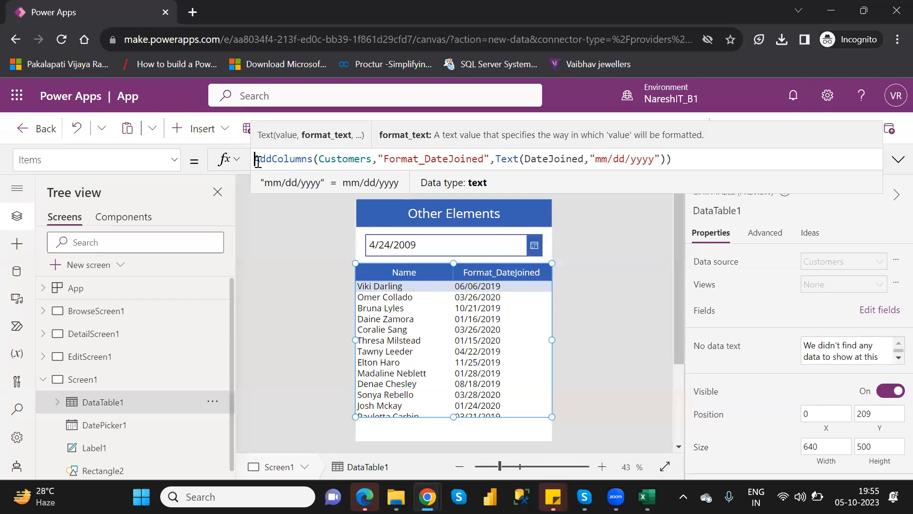
Wrap the data table's AddColumns formula in a Search function as its source, and add the comma for the second argument
{"action": "left_click", "coordinate": [258, 160]}
{"action": "type", "text": "Searc"}
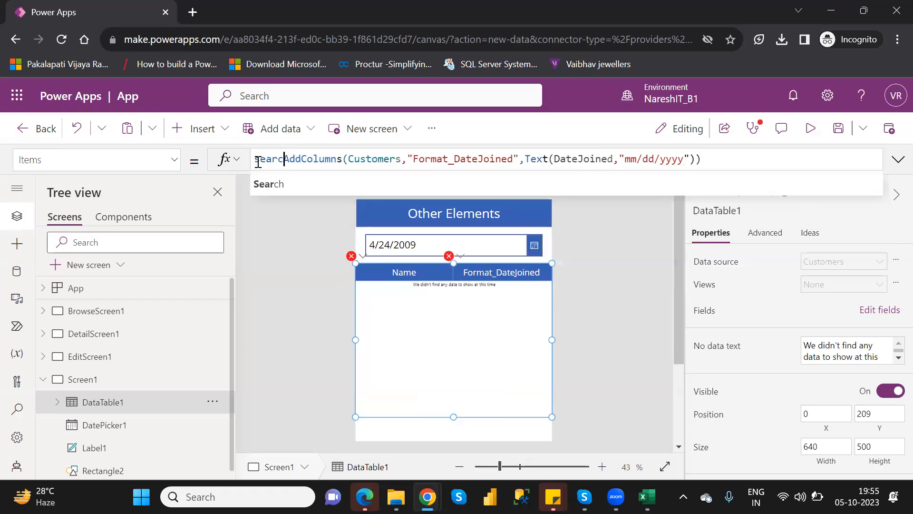
{"action": "type", "text": "h("}
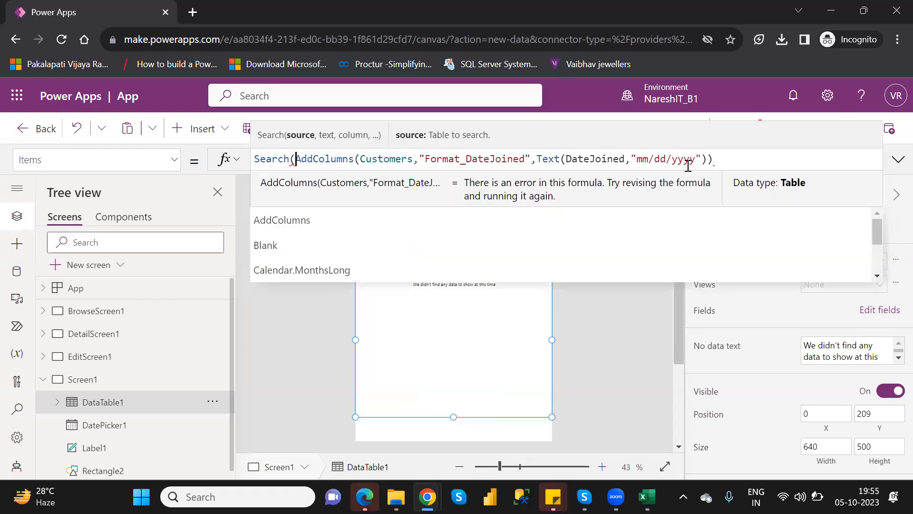
{"action": "left_click", "coordinate": [716, 162]}
{"action": "type", "text": ","}
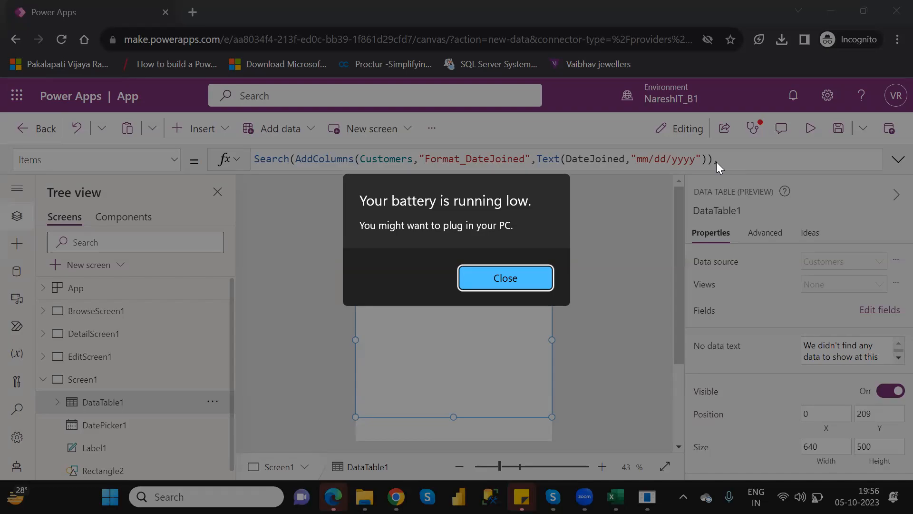
{"action": "key", "text": "Return"}
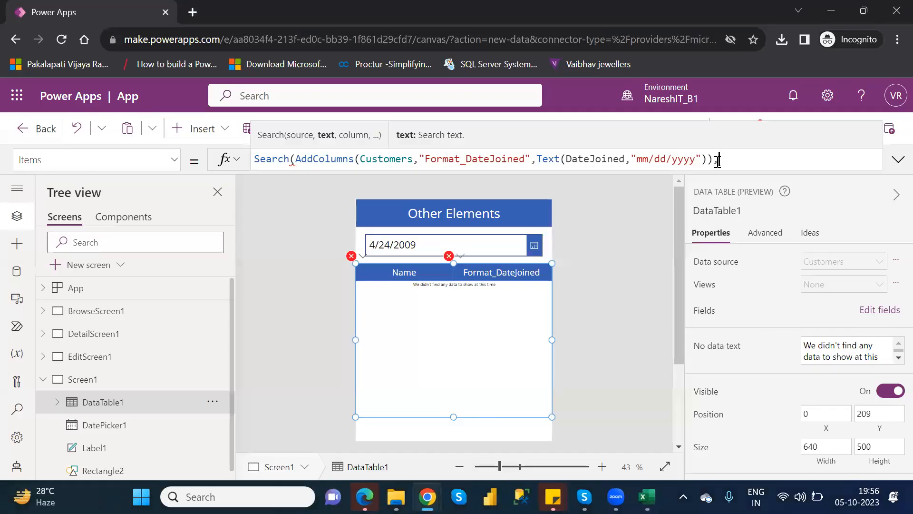
{"action": "type", "text": ","}
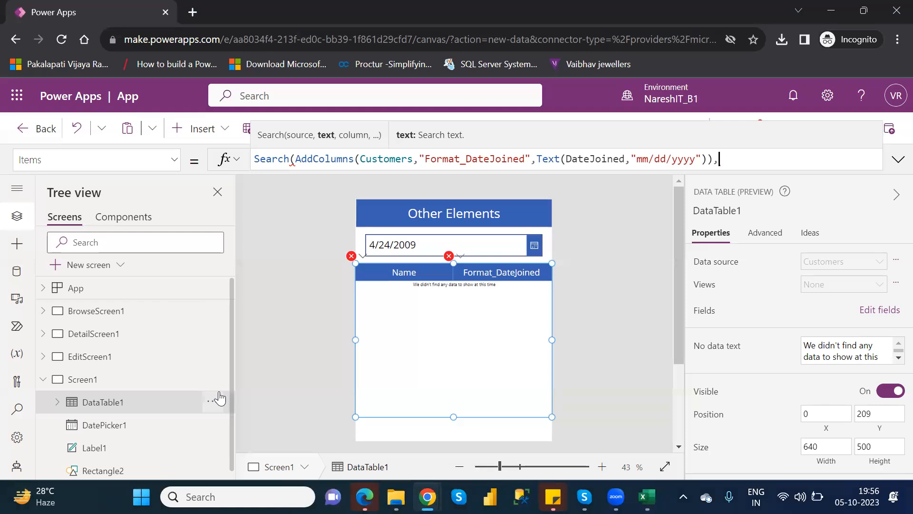
Enter DatePicker1.SelectedDate as the search text of the Search function
{"action": "type", "text": "d"}
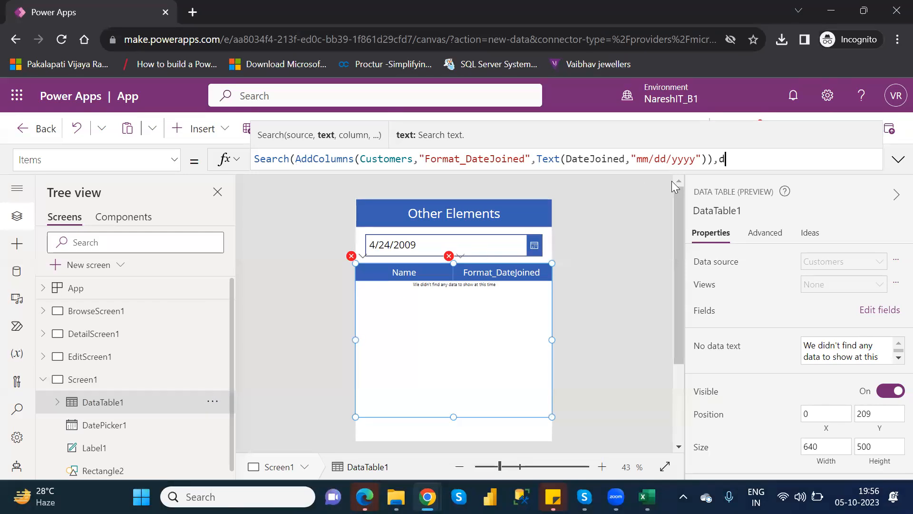
{"action": "type", "text": "a"}
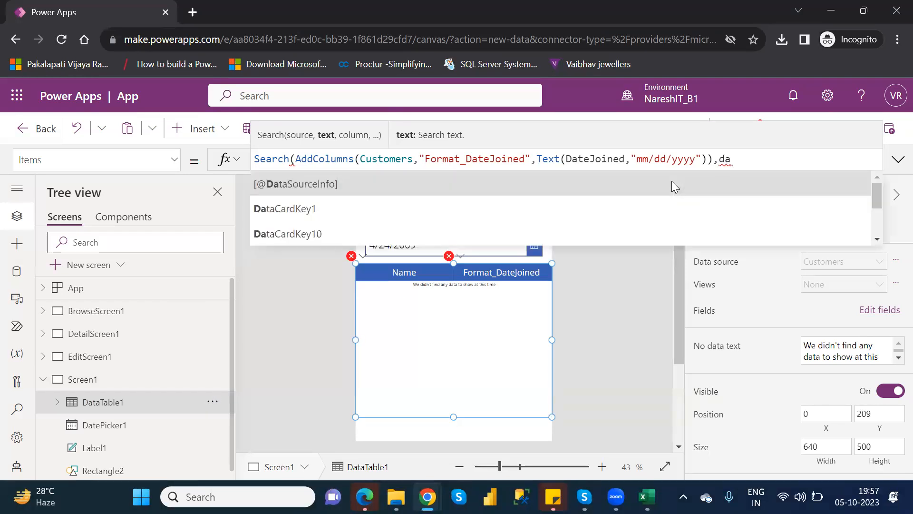
{"action": "type", "text": "te"}
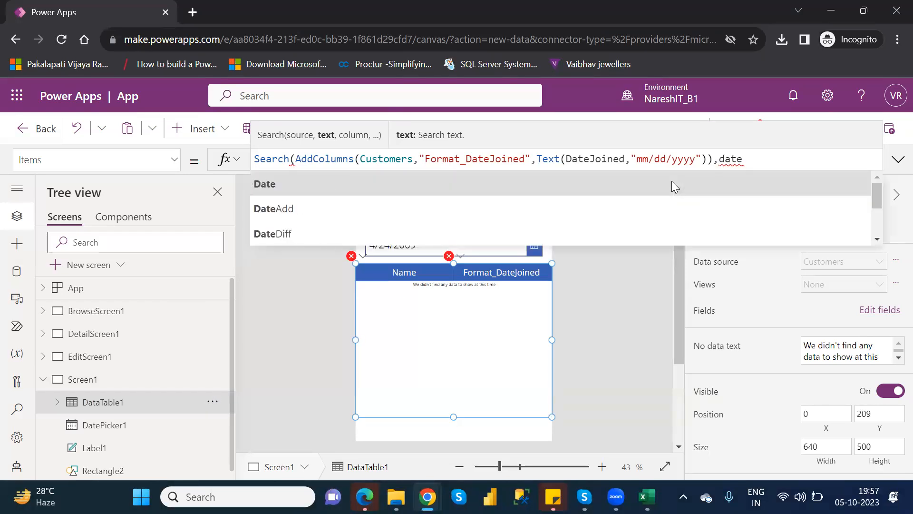
{"action": "type", "text": "p"}
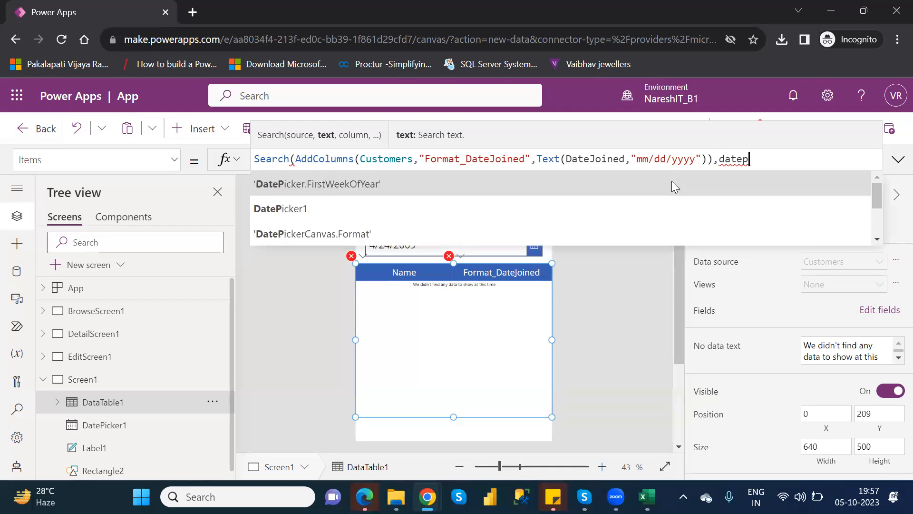
{"action": "key", "text": "Down"}
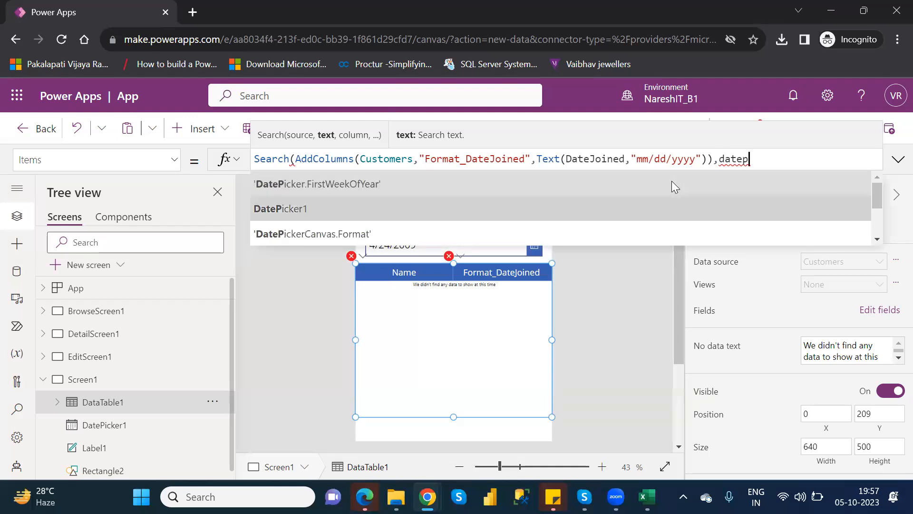
{"action": "key", "text": "Tab"}
{"action": "type", "text": ".val"}
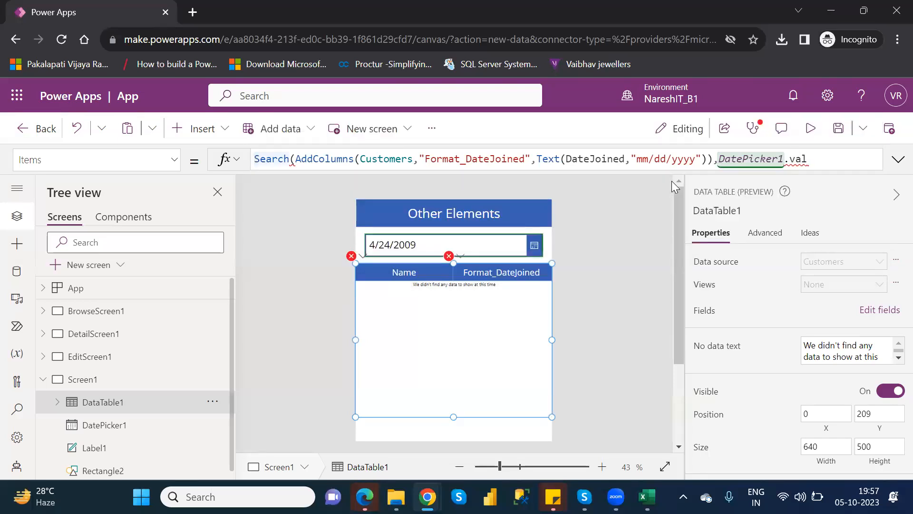
{"action": "left_click", "coordinate": [818, 159]}
{"action": "key", "text": "BackSpace"}
{"action": "key", "text": "BackSpace"}
{"action": "key", "text": "BackSpace"}
{"action": "type", "text": "se"}
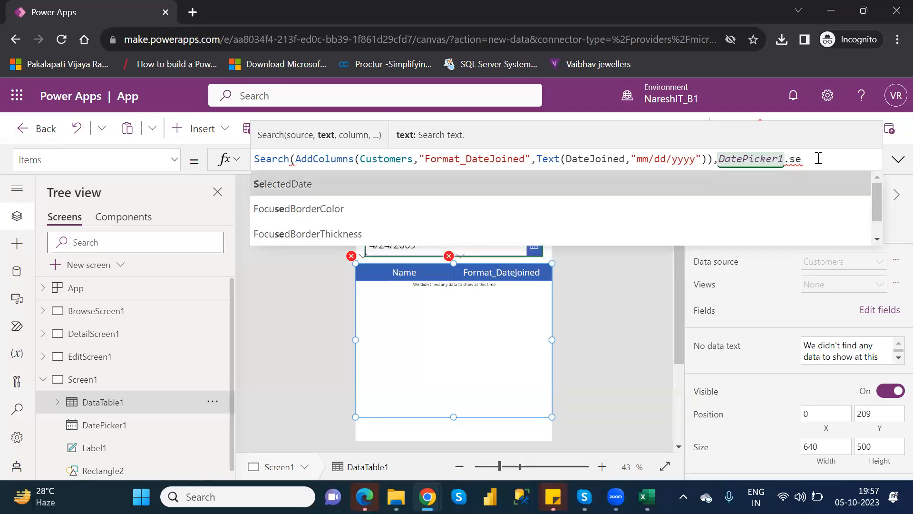
{"action": "key", "text": "Tab"}
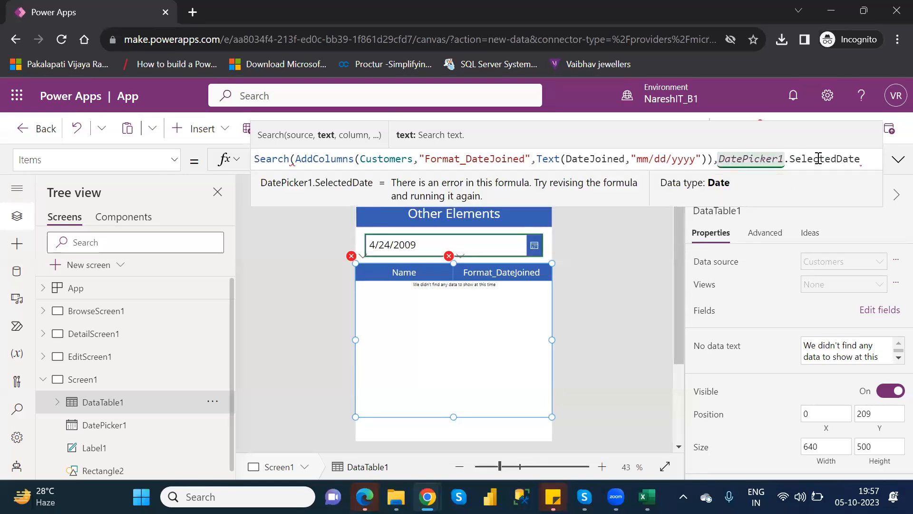
Choose "Format_DateJoined" as the column to search and close the Search function
{"action": "type", "text": ","}
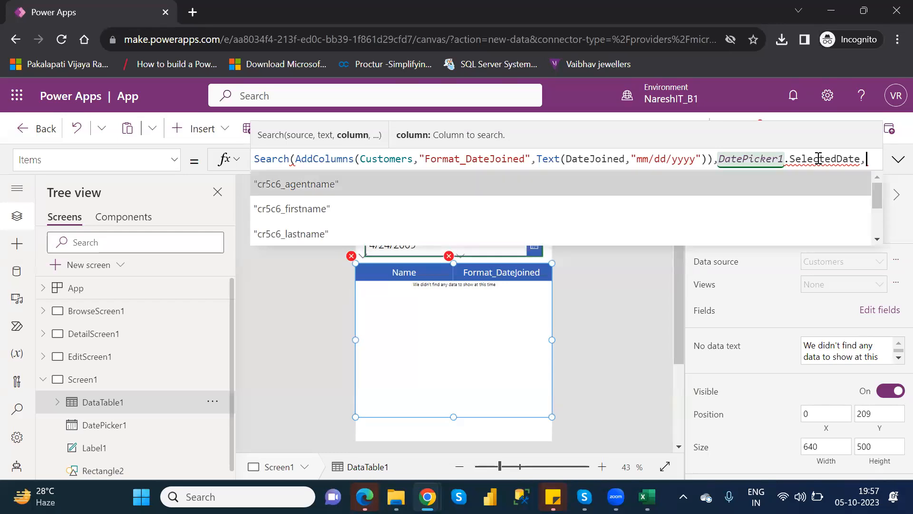
{"action": "key", "text": "Down"}
{"action": "key", "text": "Down"}
{"action": "key", "text": "Down"}
{"action": "key", "text": "Down"}
{"action": "key", "text": "Down"}
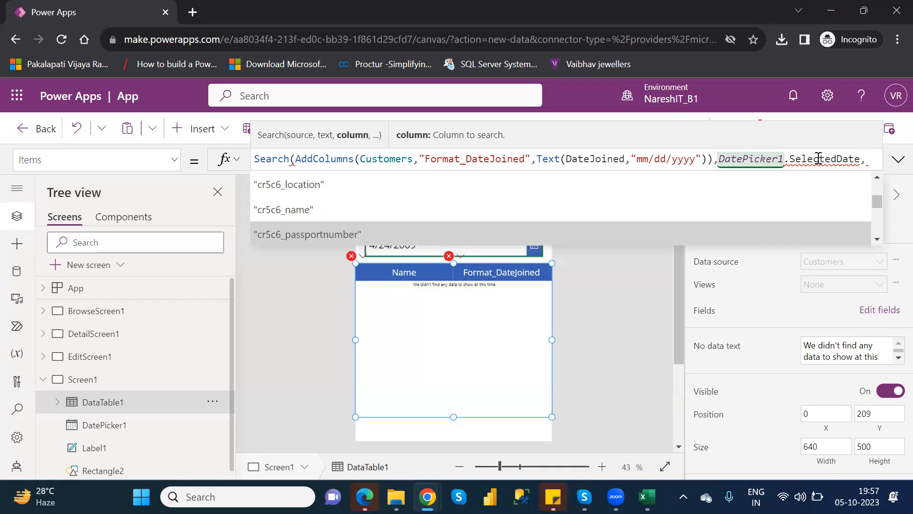
{"action": "key", "text": "Up"}
{"action": "key", "text": "Up"}
{"action": "key", "text": "Up"}
{"action": "key", "text": "Up"}
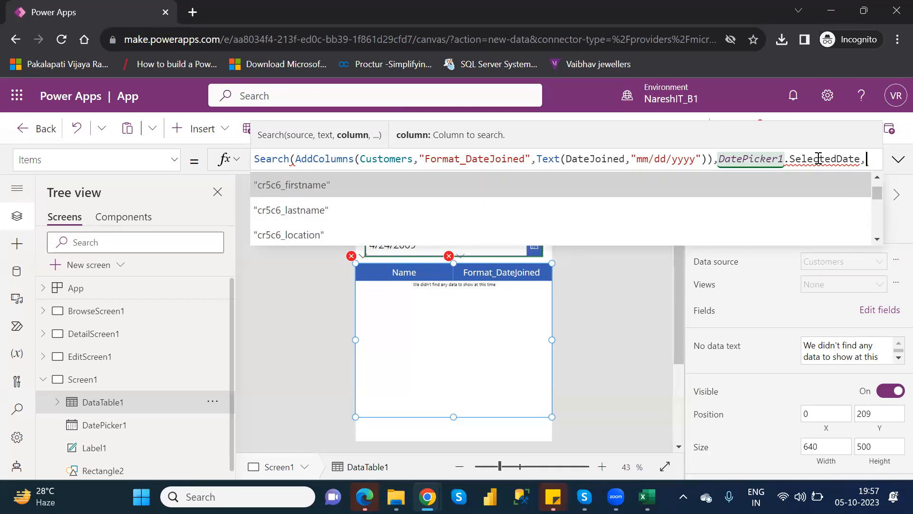
{"action": "key", "text": "Down"}
{"action": "key", "text": "Down"}
{"action": "key", "text": "Down"}
{"action": "key", "text": "Down"}
{"action": "key", "text": "Down"}
{"action": "key", "text": "Down"}
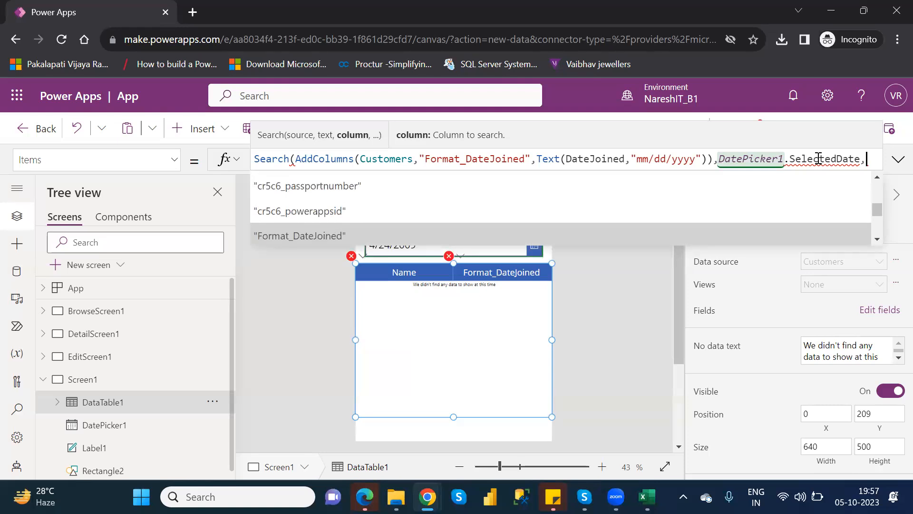
{"action": "key", "text": "Tab"}
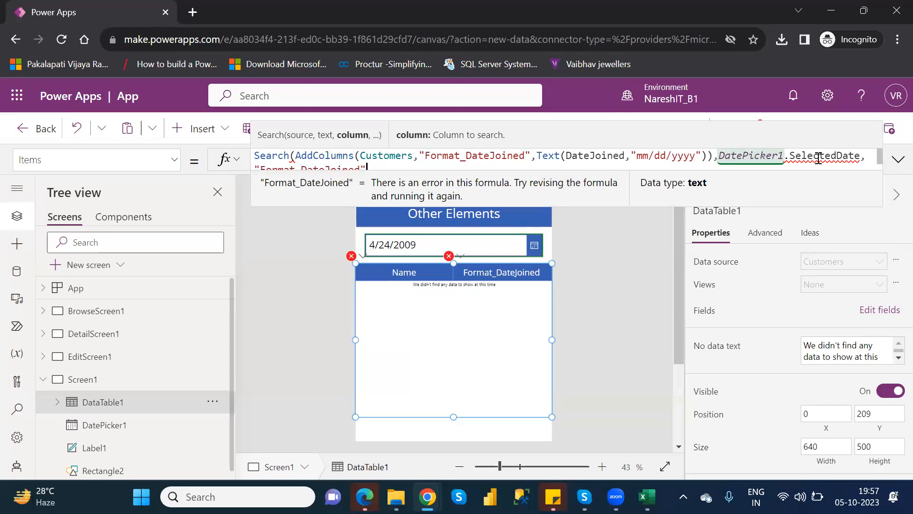
{"action": "type", "text": ")"}
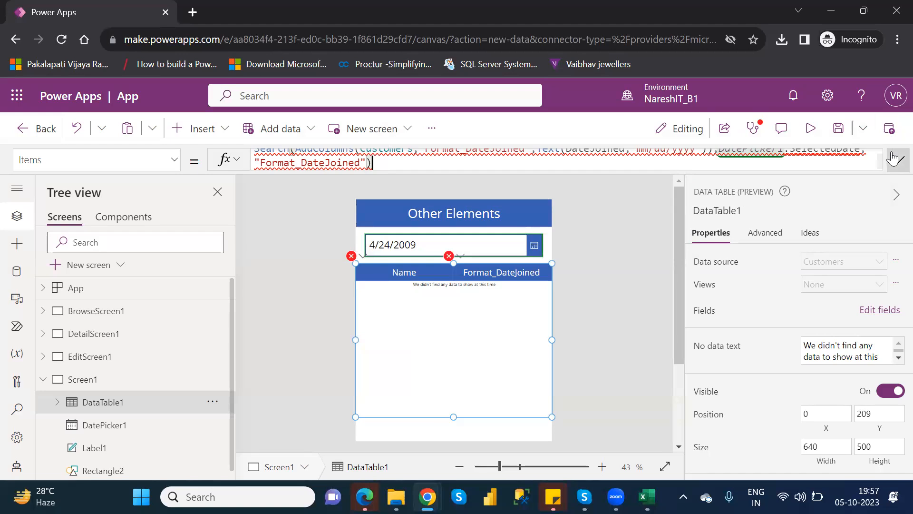
Try to insert an empty text string before DatePicker1 in the expanded formula, and remove it and collapse the formula
{"action": "left_click", "coordinate": [894, 160]}
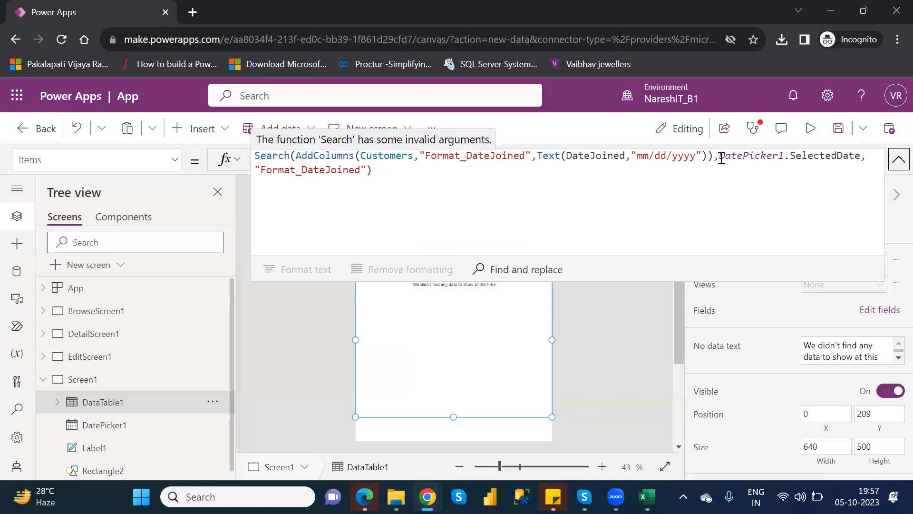
{"action": "left_click", "coordinate": [721, 159]}
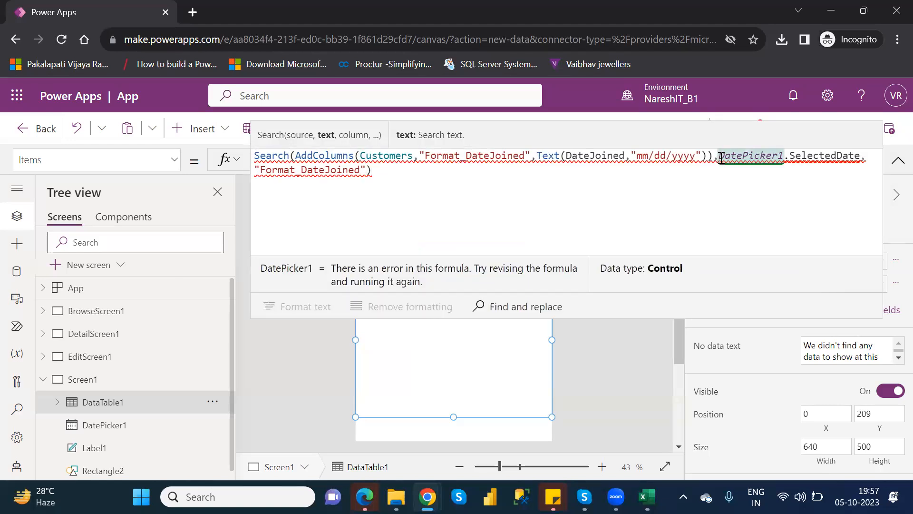
{"action": "type", "text": ","}
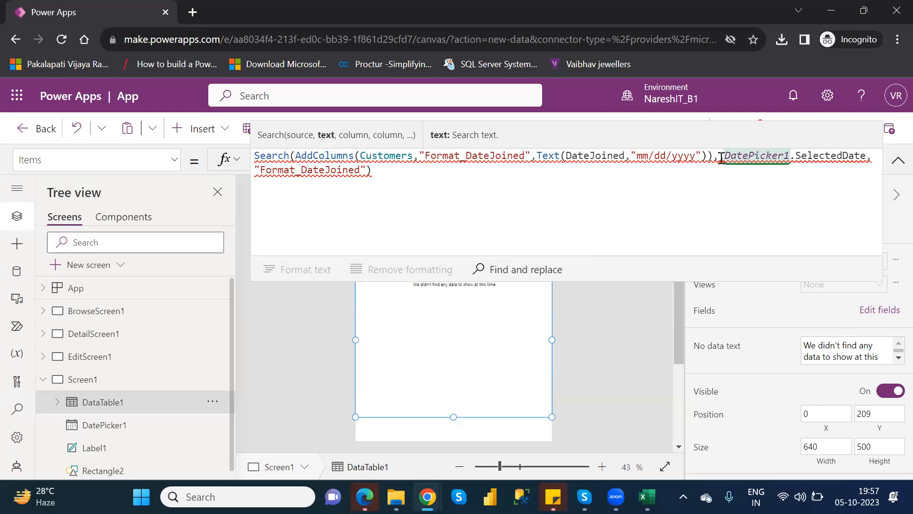
{"action": "type", "text": "\"\","}
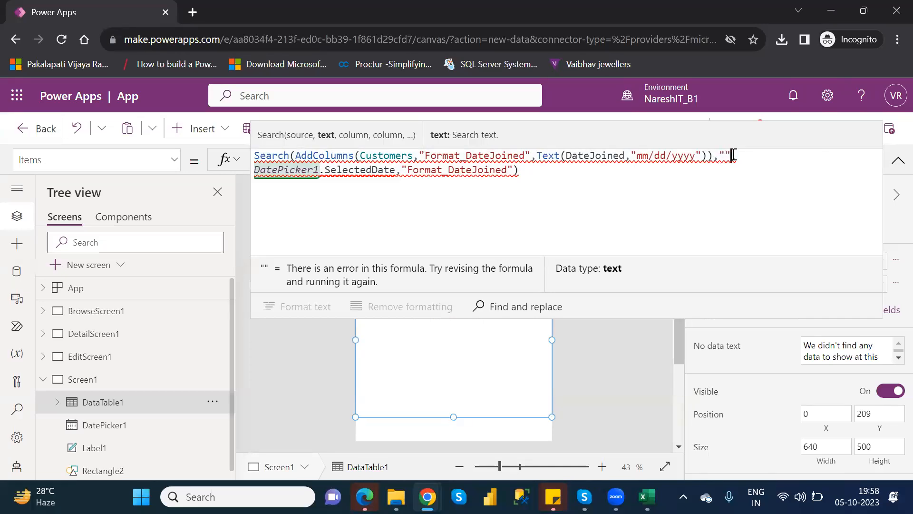
{"action": "key", "text": "BackSpace"}
{"action": "key", "text": "BackSpace"}
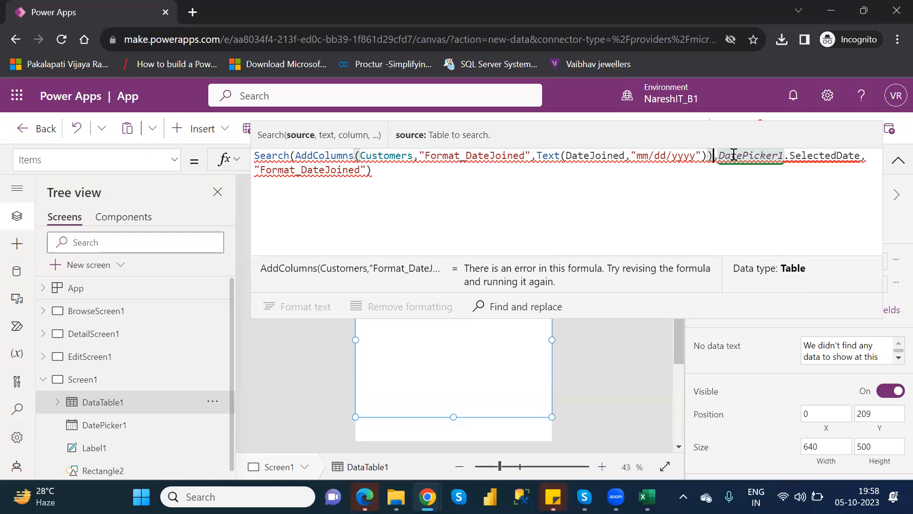
{"action": "double_click", "coordinate": [548, 155]}
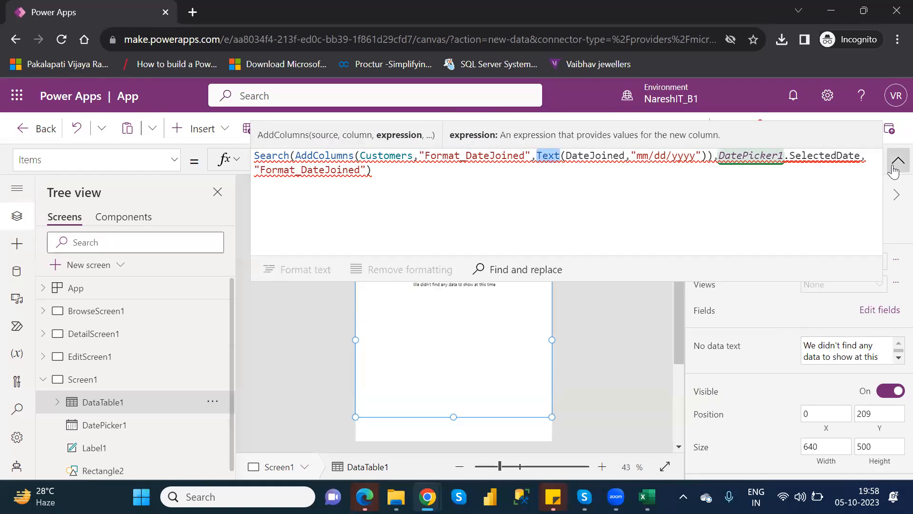
{"action": "left_click", "coordinate": [898, 160]}
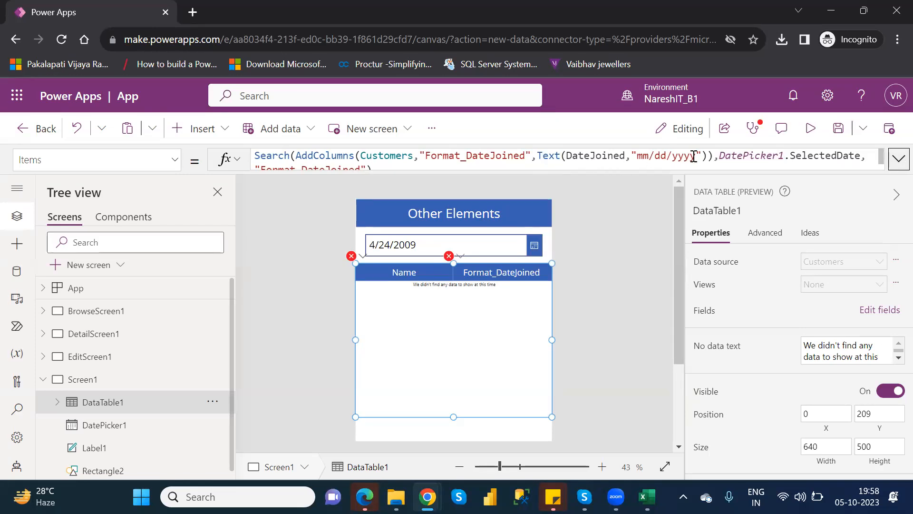
{"action": "left_click", "coordinate": [709, 155]}
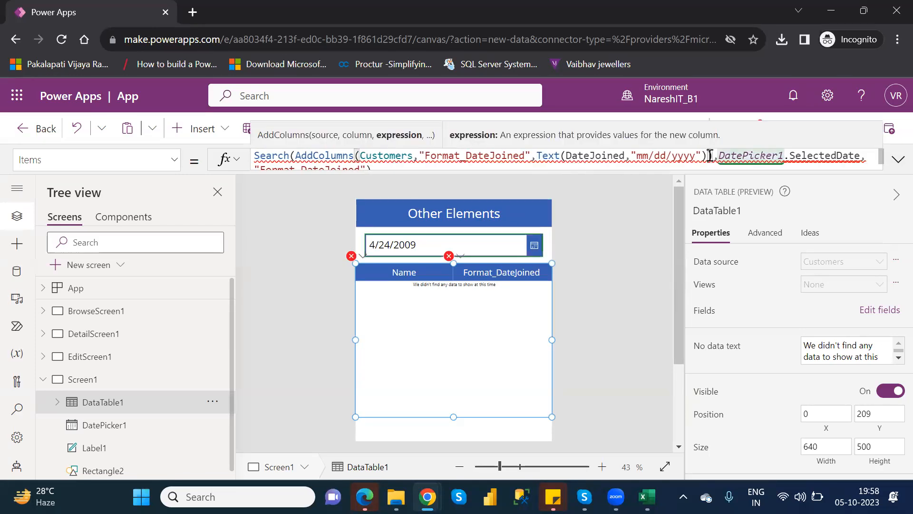
{"action": "type", "text": ")"}
{"action": "key", "text": "BackSpace"}
{"action": "key", "text": "BackSpace"}
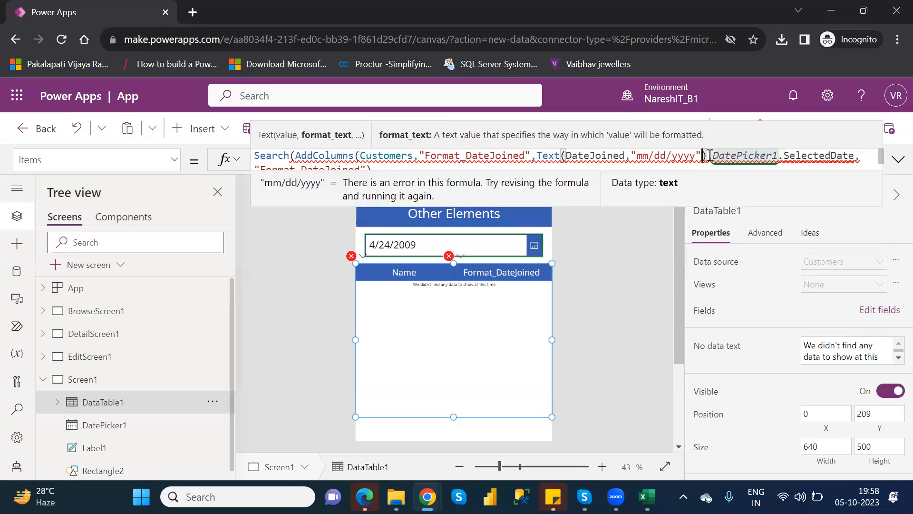
{"action": "key", "text": "Right"}
{"action": "type", "text": ")"}
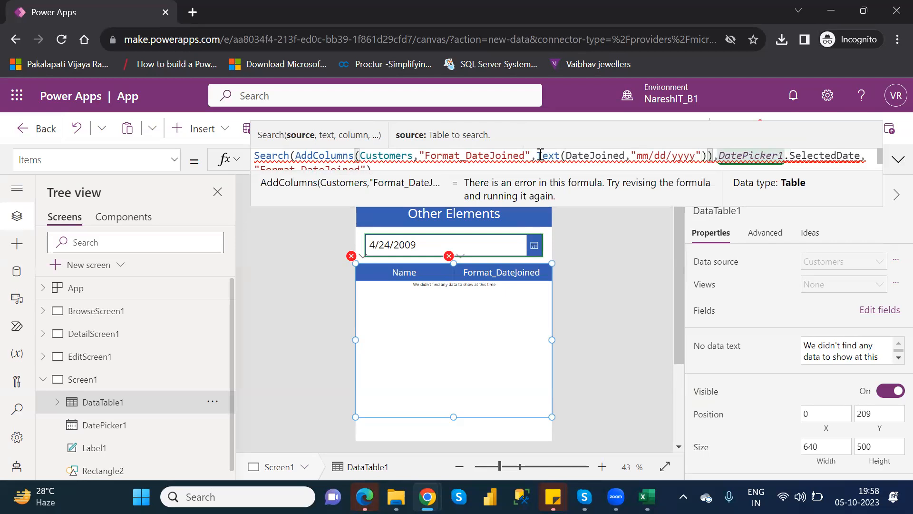
{"action": "left_click_drag", "start_coordinate": [538, 156], "coordinate": [710, 157]}
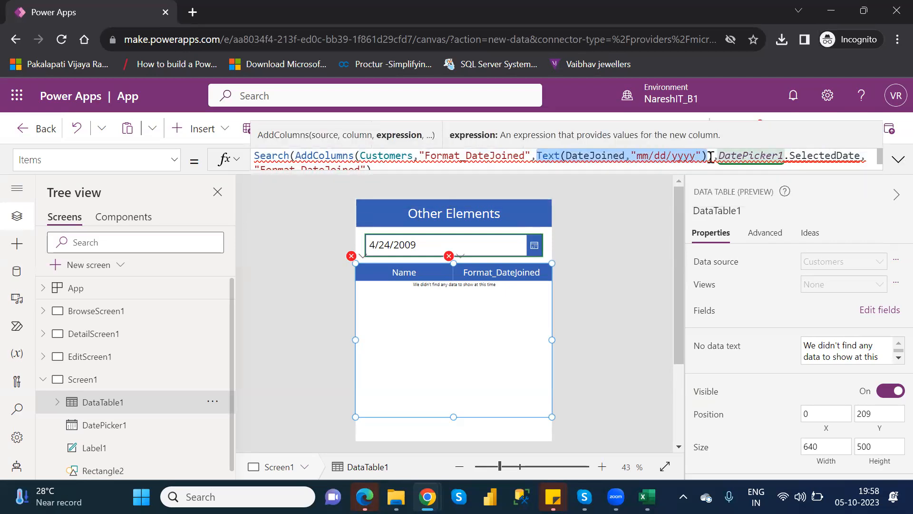
Delete SelectedDate after DatePicker1 in the Search formula, browse the date picker's available properties, and reinsert SelectedDate
{"action": "double_click", "coordinate": [830, 160]}
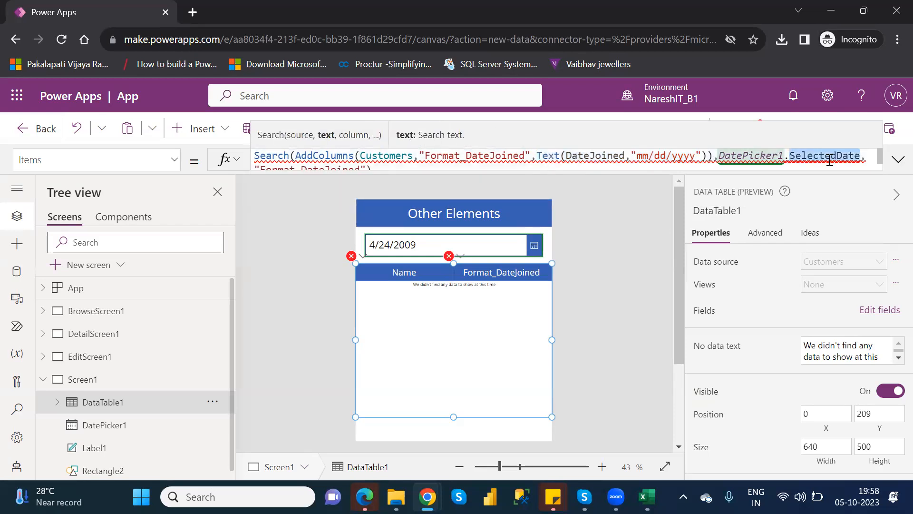
{"action": "key", "text": "BackSpace"}
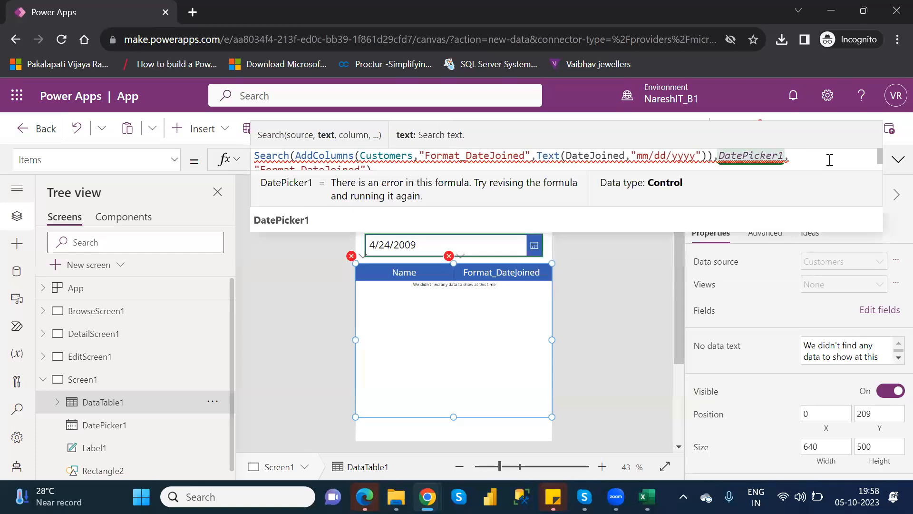
{"action": "key", "text": "Down"}
{"action": "key", "text": "Down"}
{"action": "key", "text": "Down"}
{"action": "key", "text": "Down"}
{"action": "key", "text": "Down"}
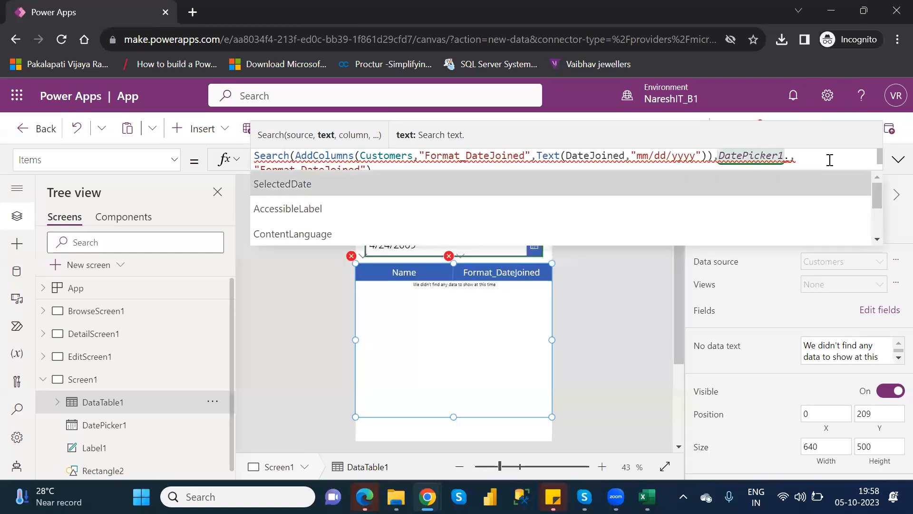
{"action": "key", "text": "Down"}
{"action": "key", "text": "Down"}
{"action": "key", "text": "Down"}
{"action": "key", "text": "Down"}
{"action": "key", "text": "Down"}
{"action": "key", "text": "Down"}
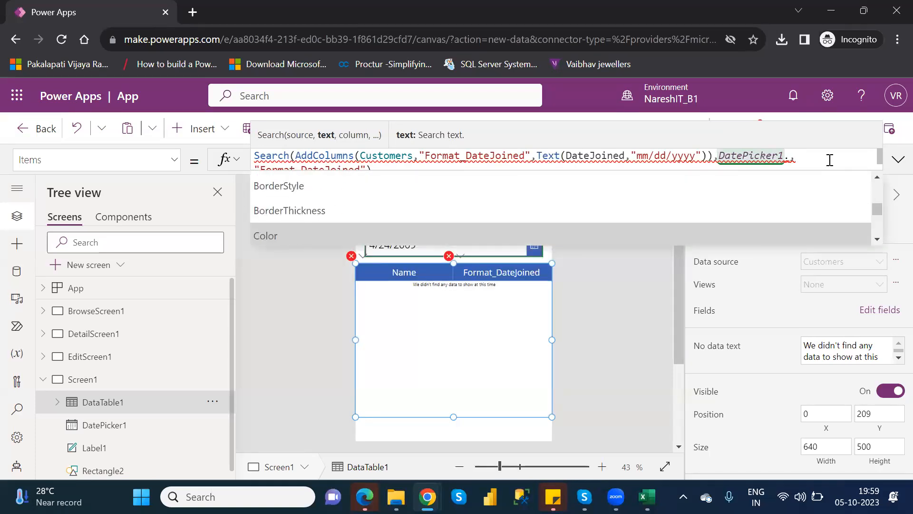
{"action": "key", "text": "Down"}
{"action": "key", "text": "Down"}
{"action": "key", "text": "Up"}
{"action": "key", "text": "Up"}
{"action": "key", "text": "Up"}
{"action": "key", "text": "Up"}
{"action": "key", "text": "Up"}
{"action": "key", "text": "Up"}
{"action": "key", "text": "Up"}
{"action": "key", "text": "Up"}
{"action": "key", "text": "Up"}
{"action": "key", "text": "Up"}
{"action": "key", "text": "Up"}
{"action": "key", "text": "Up"}
{"action": "key", "text": "Up"}
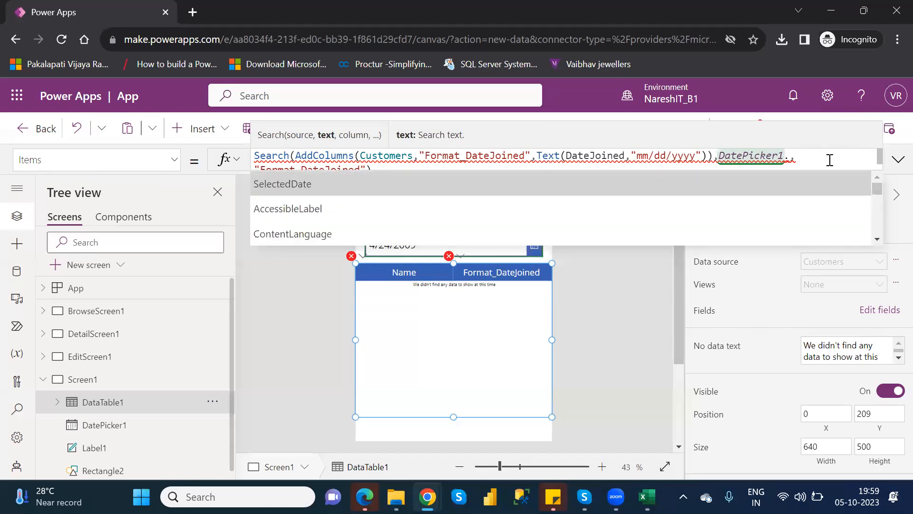
{"action": "key", "text": "Tab"}
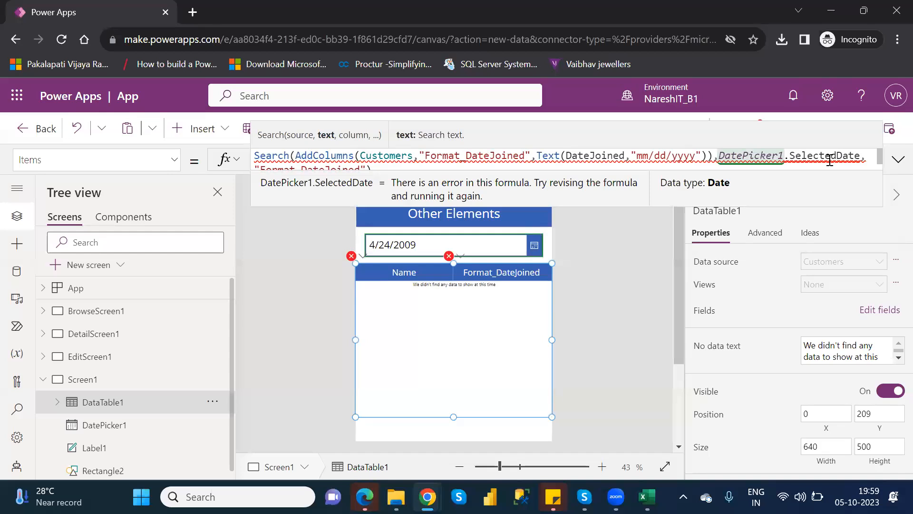
Delete the "Format_DateJoined" column argument from the end of the Search formula
{"action": "key", "text": "Down"}
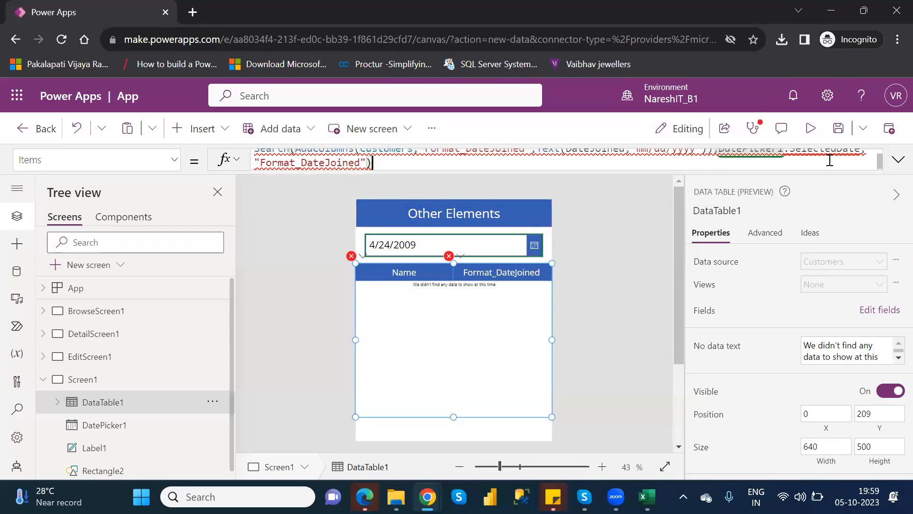
{"action": "key", "text": "Left"}
{"action": "key", "text": "BackSpace"}
{"action": "key", "text": "BackSpace"}
{"action": "key", "text": "BackSpace"}
{"action": "key", "text": "BackSpace"}
{"action": "key", "text": "BackSpace"}
{"action": "key", "text": "BackSpace"}
{"action": "key", "text": "BackSpace"}
{"action": "key", "text": "BackSpace"}
{"action": "key", "text": "BackSpace"}
{"action": "key", "text": "BackSpace"}
{"action": "key", "text": "BackSpace"}
{"action": "key", "text": "BackSpace"}
{"action": "key", "text": "BackSpace"}
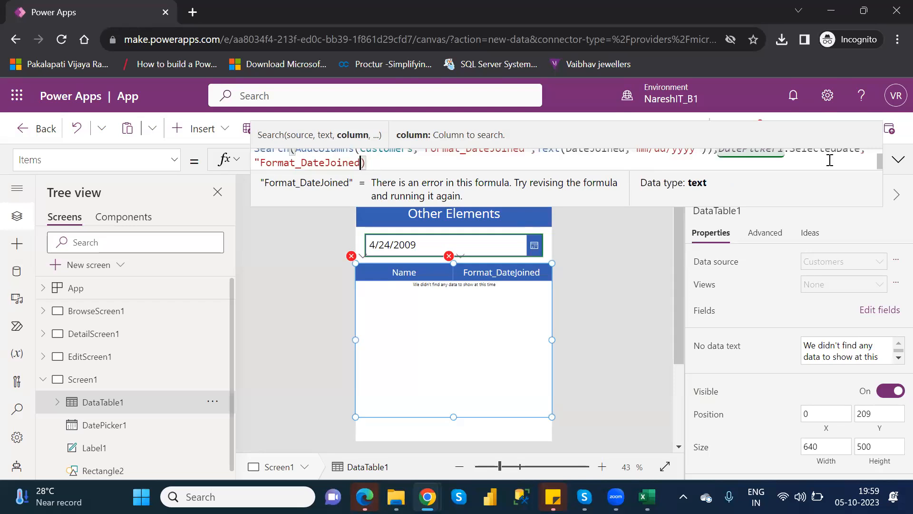
{"action": "key", "text": "BackSpace"}
{"action": "key", "text": "BackSpace"}
{"action": "key", "text": "BackSpace"}
{"action": "key", "text": "BackSpace"}
{"action": "key", "text": "BackSpace"}
{"action": "key", "text": "BackSpace"}
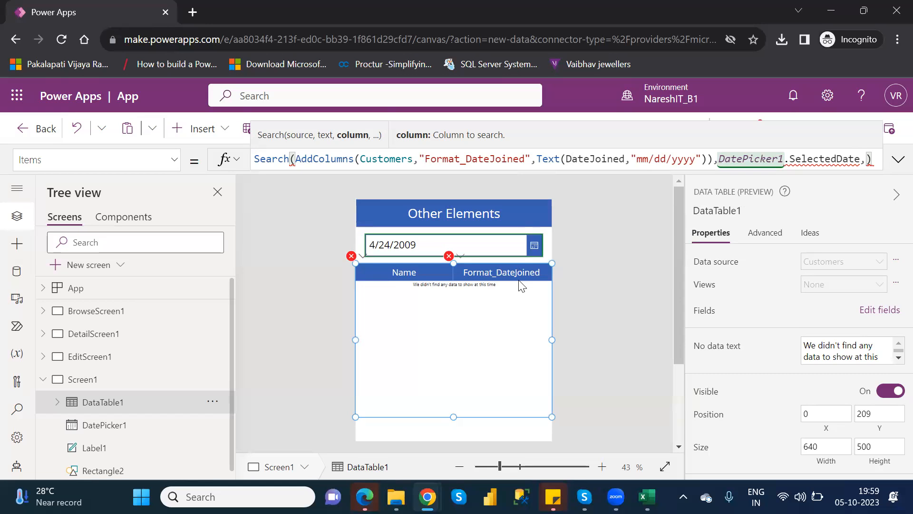
Remove the custom Format_DateJoined field from the data table's fields and close the field list
{"action": "left_click", "coordinate": [871, 315]}
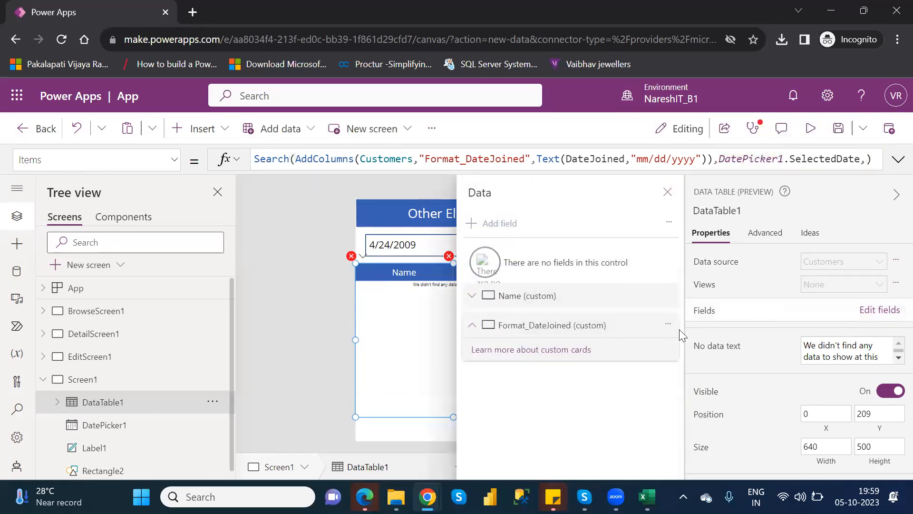
{"action": "left_click", "coordinate": [668, 324]}
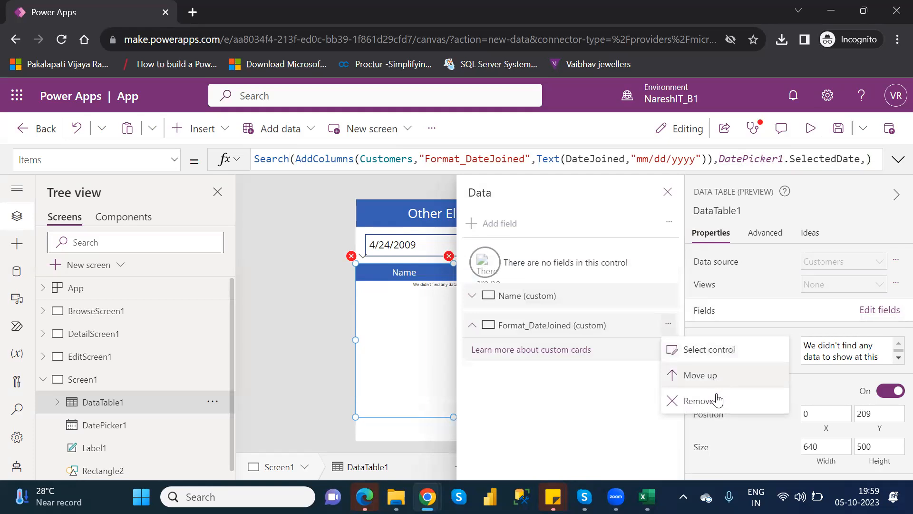
{"action": "left_click", "coordinate": [717, 400]}
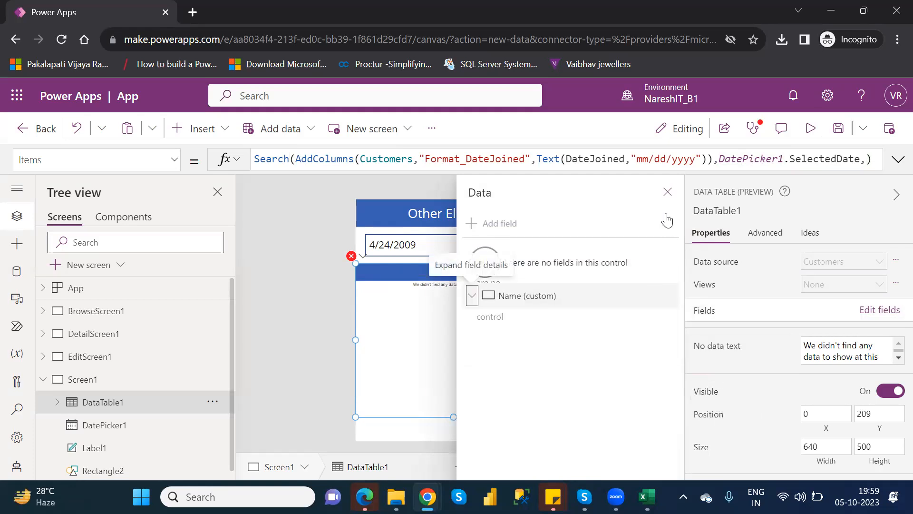
{"action": "left_click", "coordinate": [668, 191]}
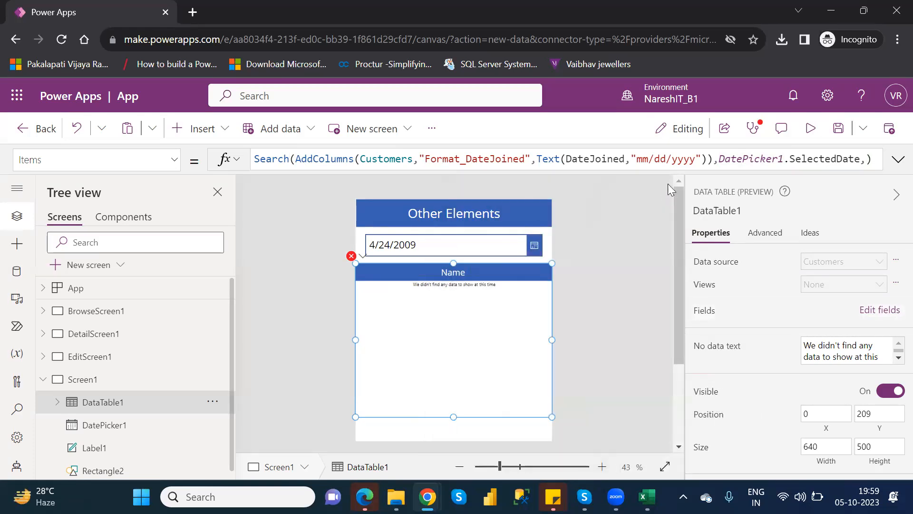
Strip the AddColumns function and its column arguments from the formula, leaving Customers as the Search source
{"action": "left_click", "coordinate": [714, 157]}
{"action": "left_click_drag", "start_coordinate": [715, 157], "coordinate": [418, 159]}
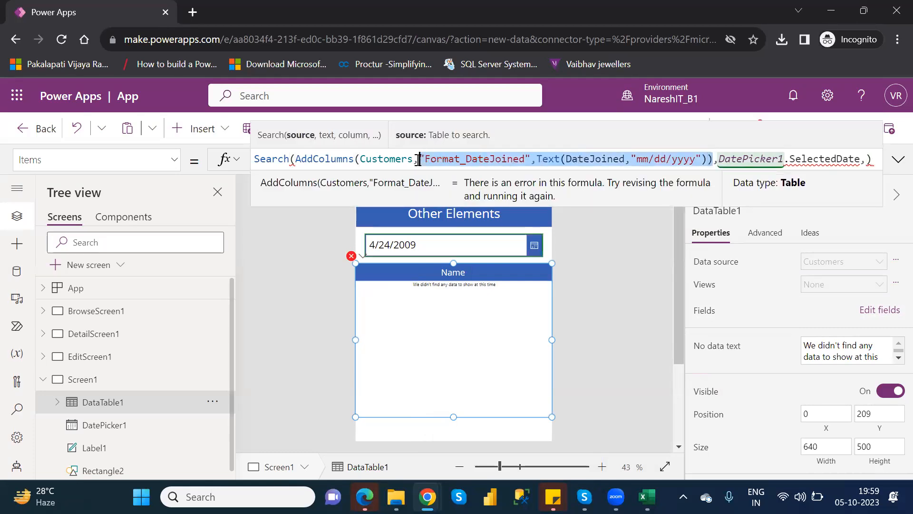
{"action": "key", "text": "BackSpace"}
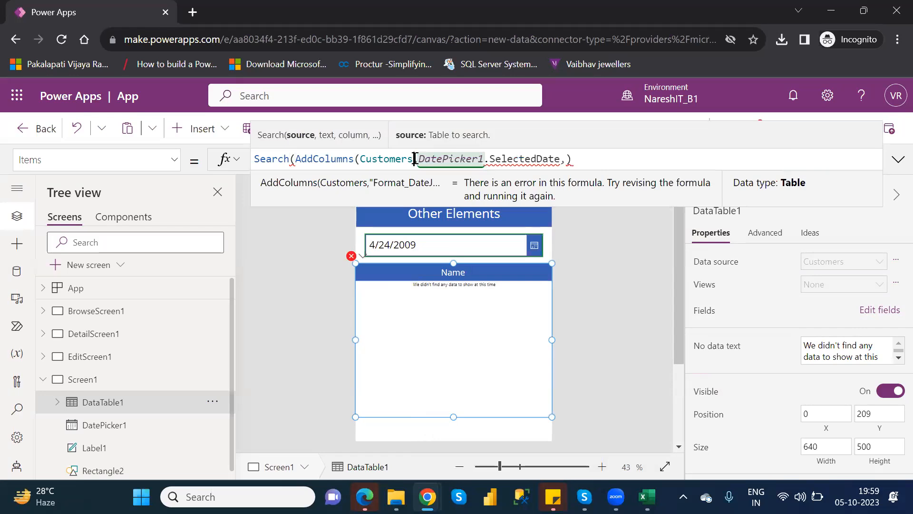
{"action": "left_click_drag", "start_coordinate": [359, 156], "coordinate": [296, 157]}
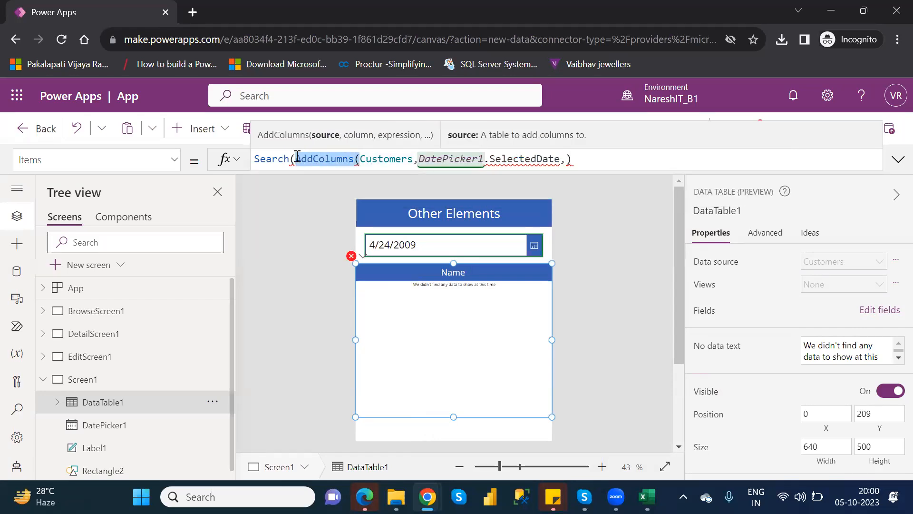
{"action": "key", "text": "BackSpace"}
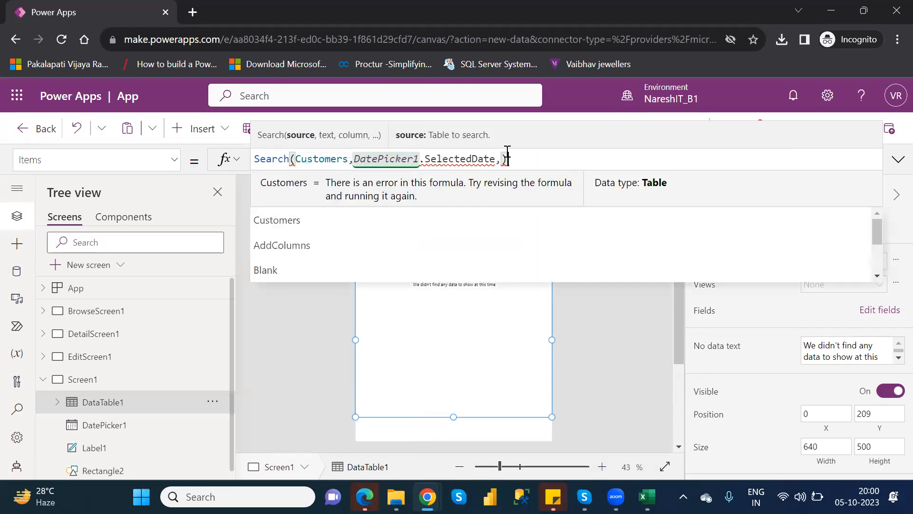
Replace the data table's entire Items formula with the Customers table
{"action": "left_click_drag", "start_coordinate": [508, 159], "coordinate": [260, 159]}
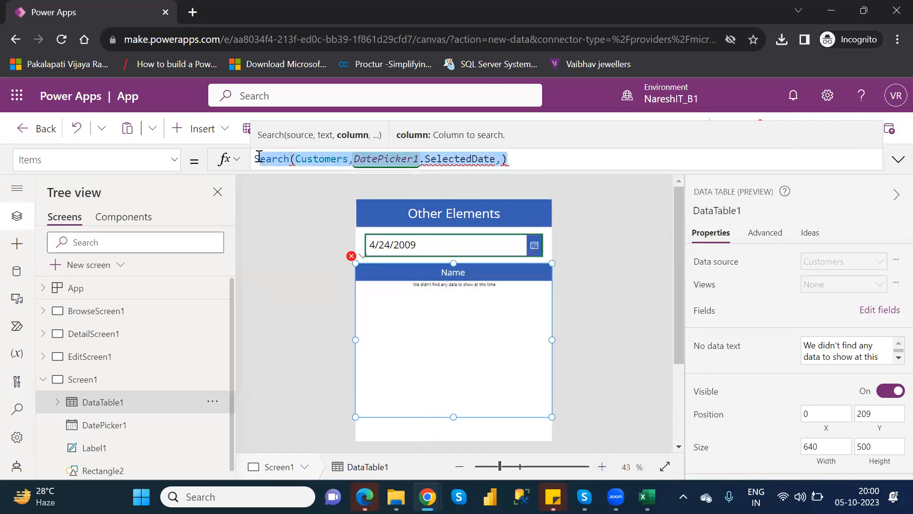
{"action": "key", "text": "BackSpace"}
{"action": "type", "text": "custo"}
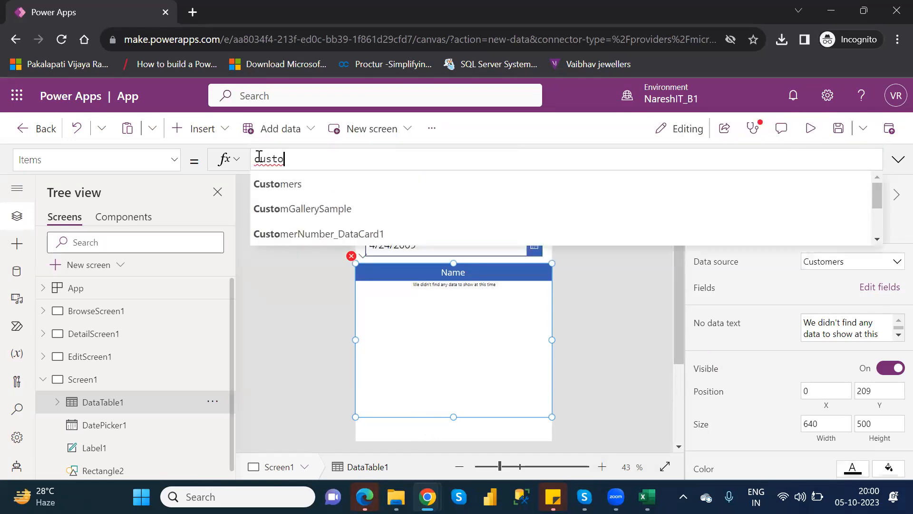
{"action": "key", "text": "Tab"}
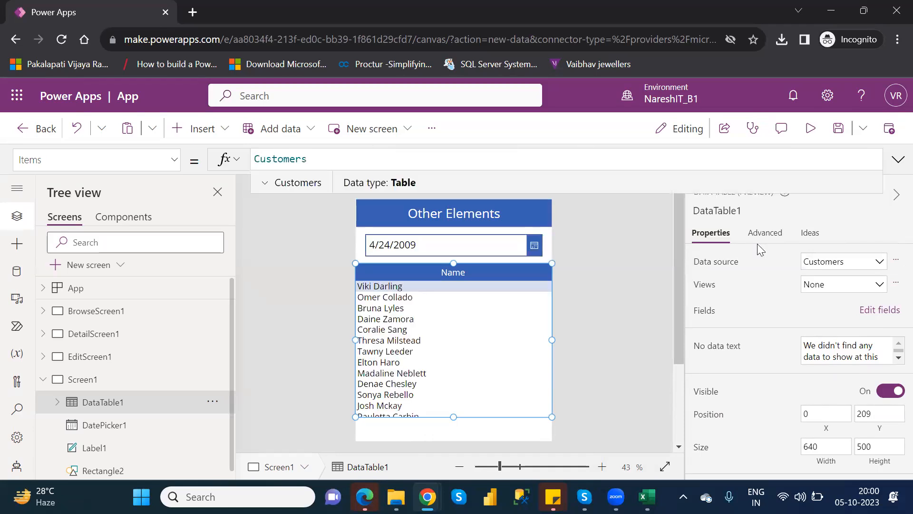
Add the DateJoined field to the data table and close the field list
{"action": "left_click", "coordinate": [871, 310]}
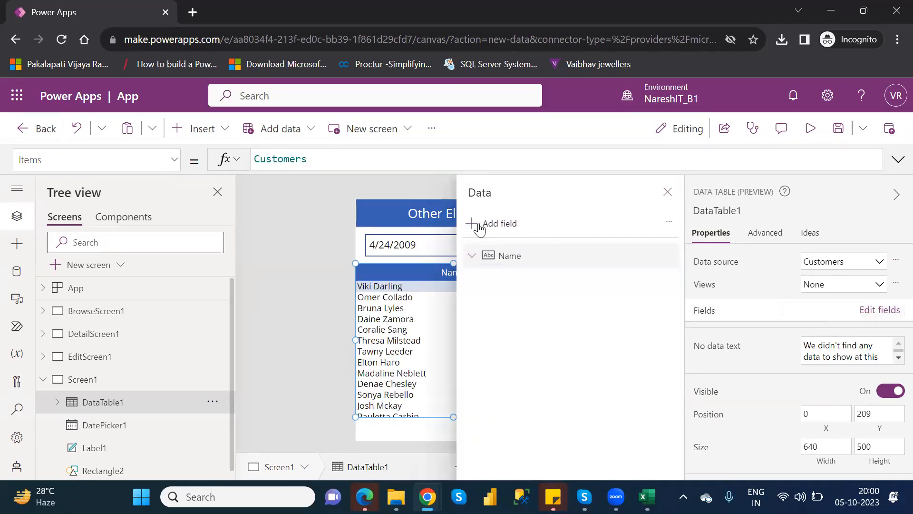
{"action": "left_click", "coordinate": [480, 229]}
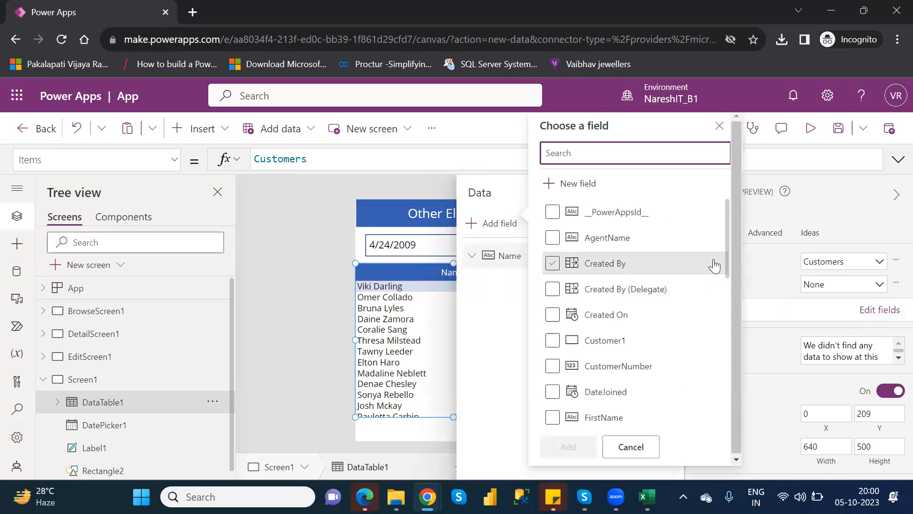
{"action": "left_click_drag", "start_coordinate": [727, 269], "coordinate": [779, 293]}
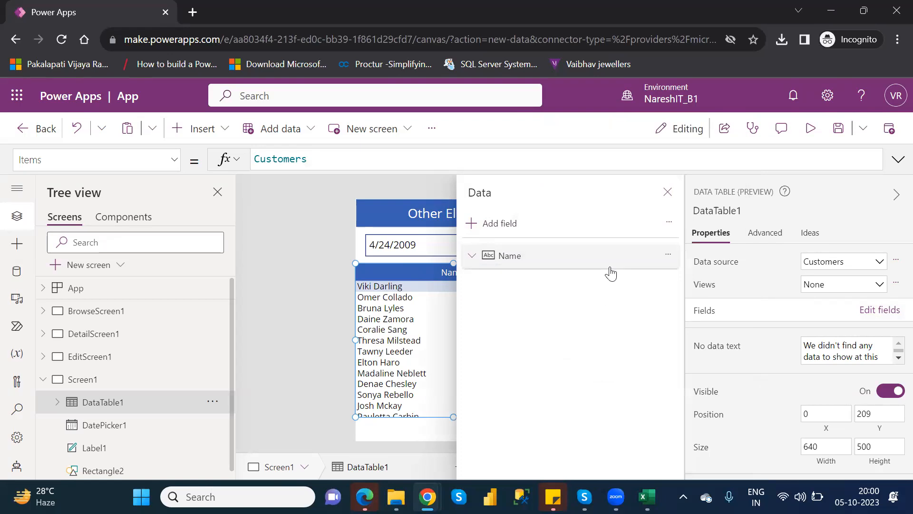
{"action": "left_click", "coordinate": [495, 226]}
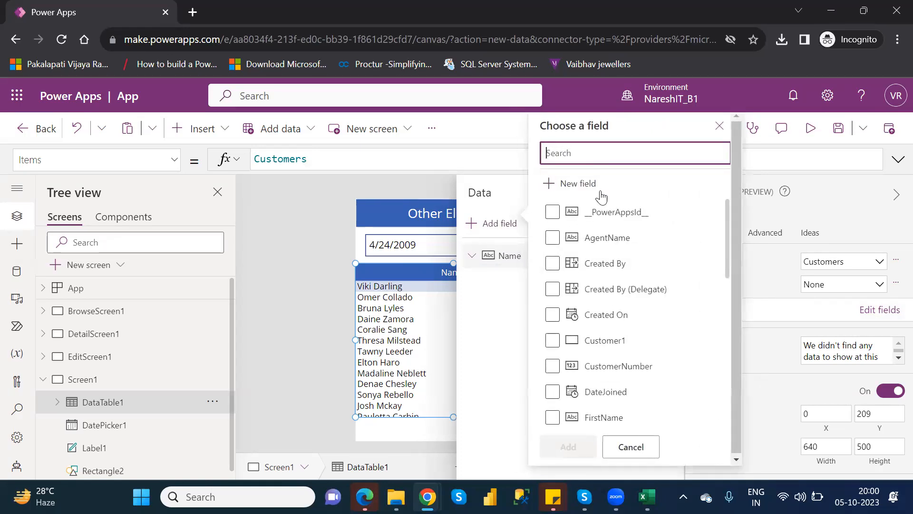
{"action": "type", "text": "dat"}
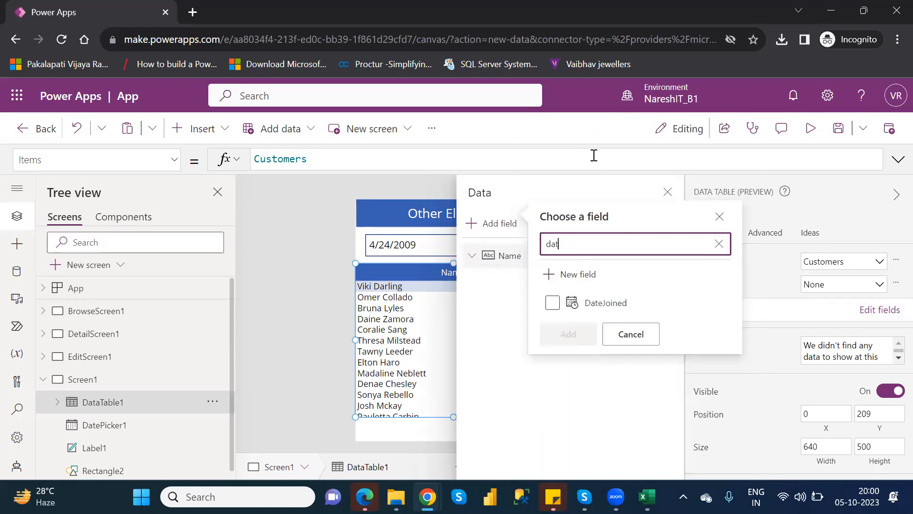
{"action": "left_click", "coordinate": [552, 303]}
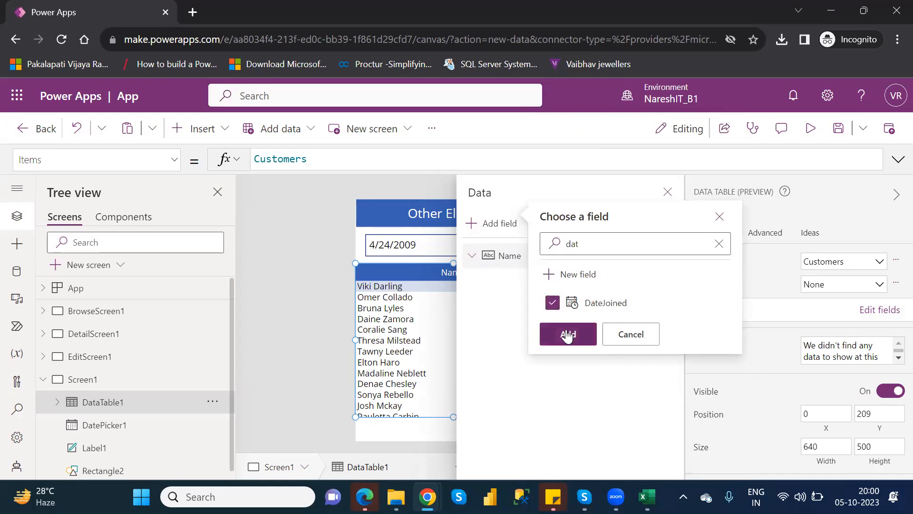
{"action": "left_click", "coordinate": [567, 334]}
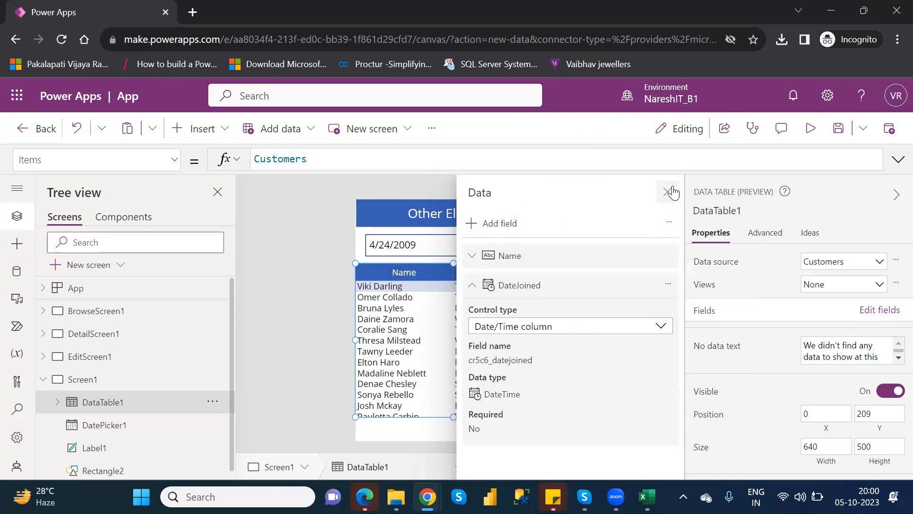
{"action": "left_click", "coordinate": [668, 192]}
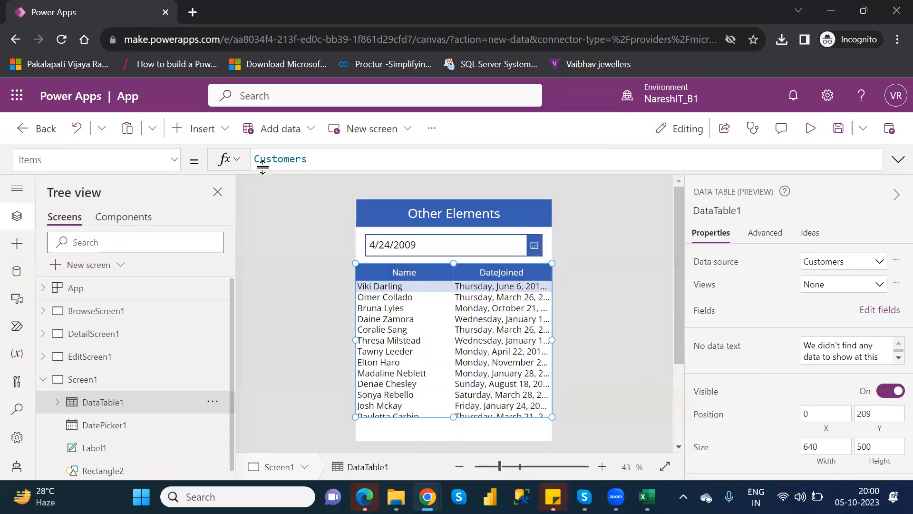
Start a Search function around Customers in the data table's Items formula
{"action": "left_click", "coordinate": [256, 159]}
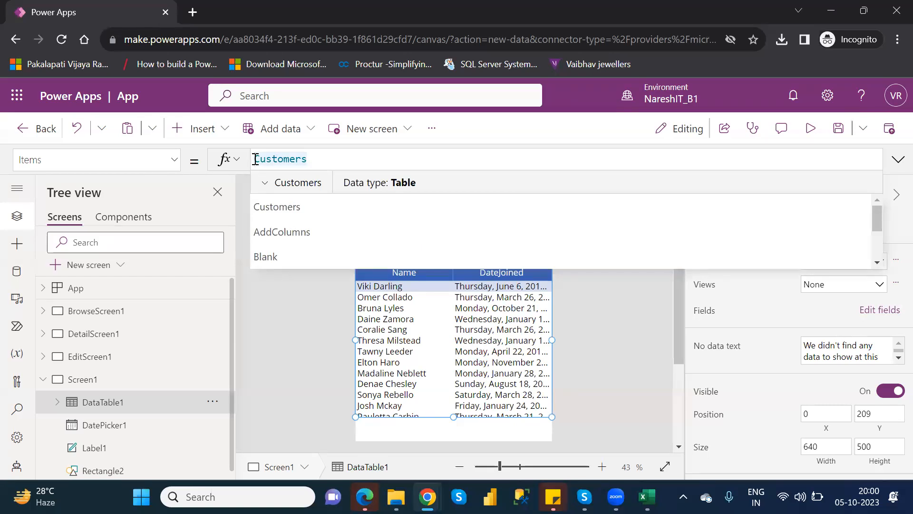
{"action": "type", "text": "Se"}
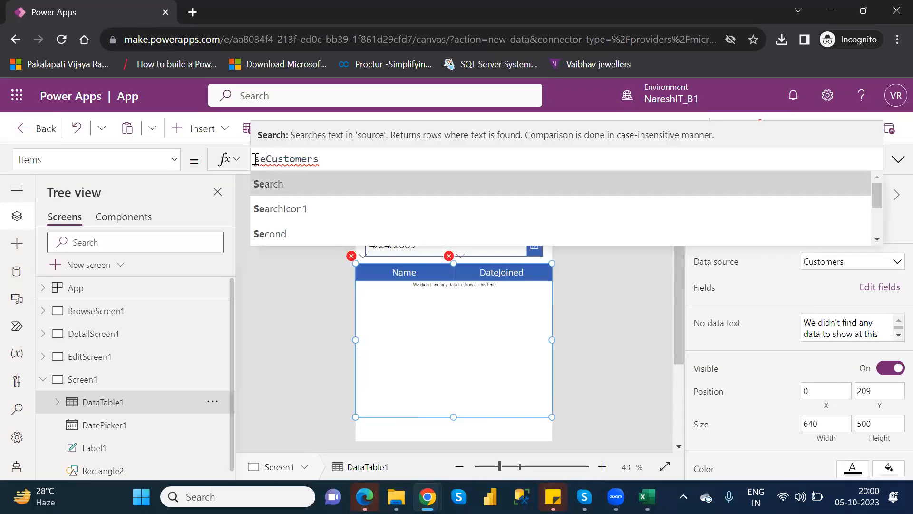
{"action": "key", "text": "Tab"}
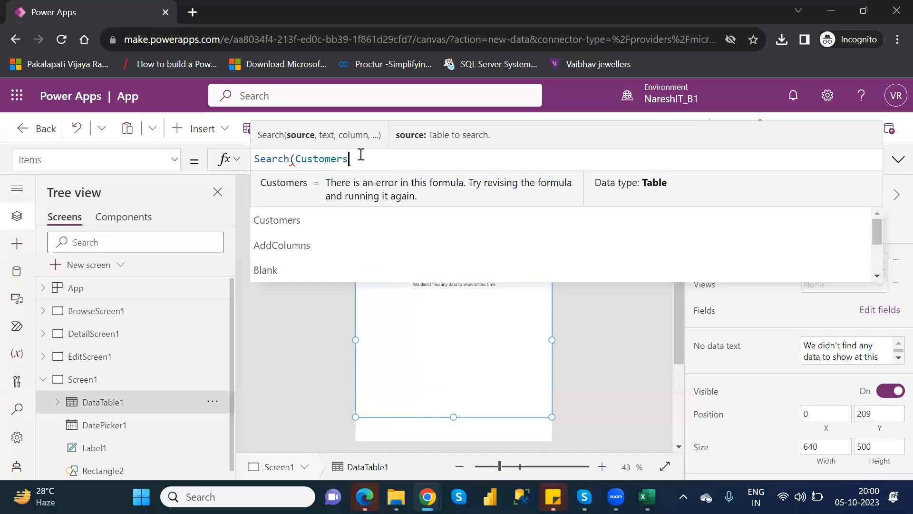
Enter DatePicker1.SelectedDate as the search text in the data table's Search formula
{"action": "type", "text": ",datepic"}
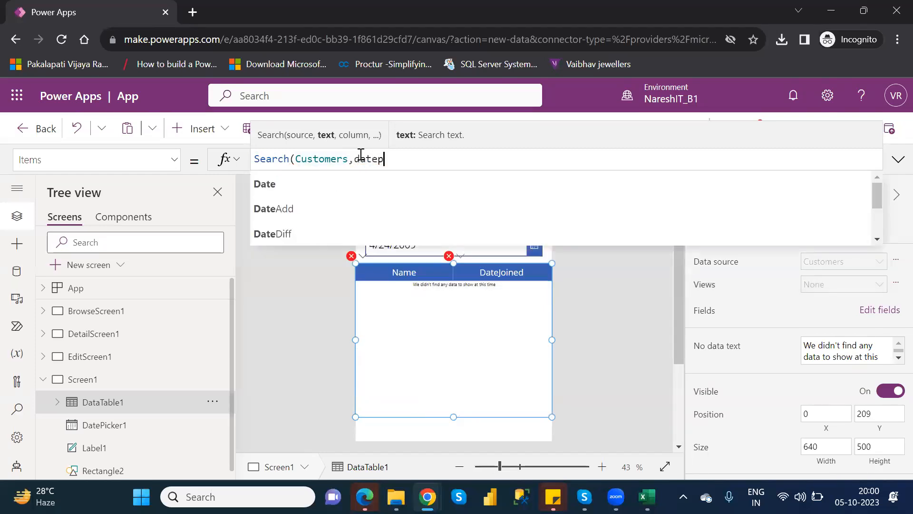
{"action": "key", "text": "Down"}
{"action": "key", "text": "Down"}
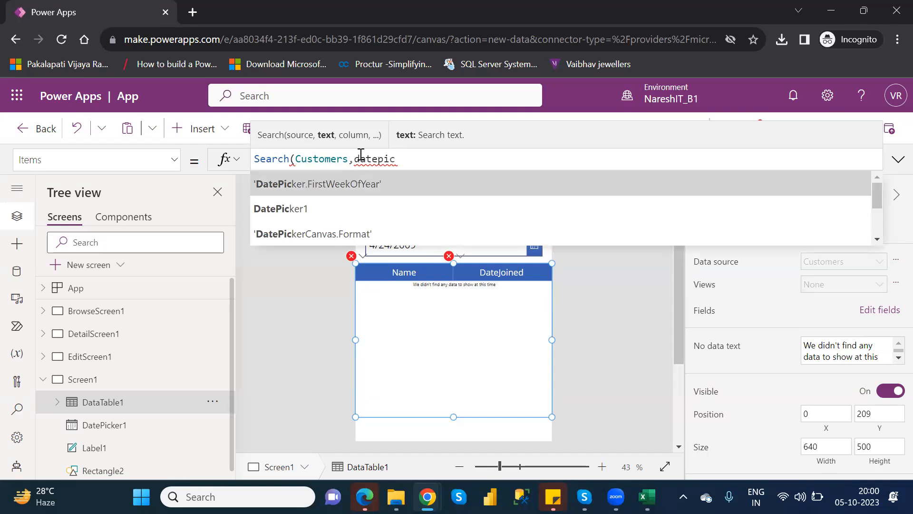
{"action": "key", "text": "Tab"}
{"action": "type", "text": "."}
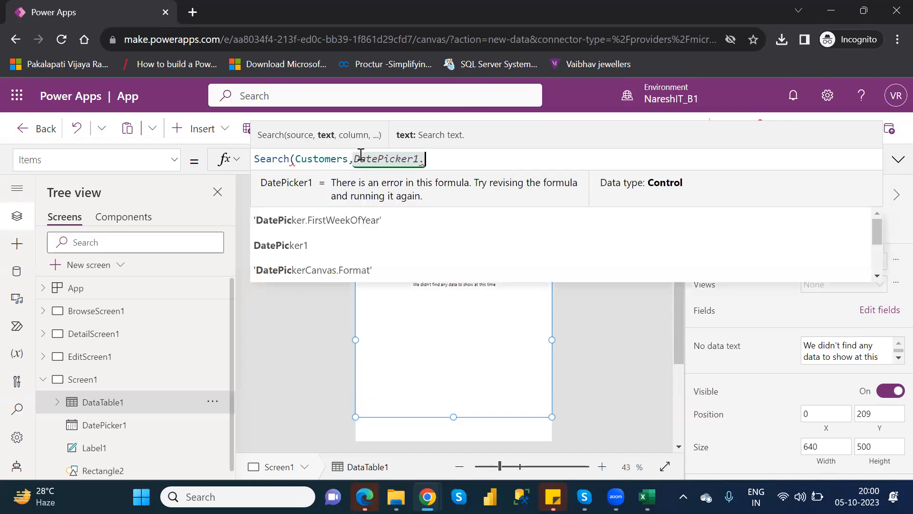
{"action": "key", "text": "Down"}
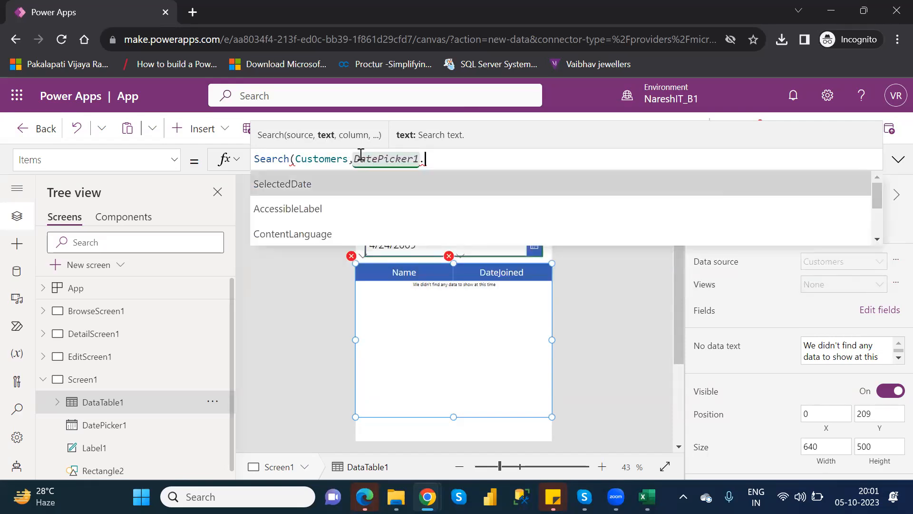
{"action": "key", "text": "Tab"}
{"action": "type", "text": ","}
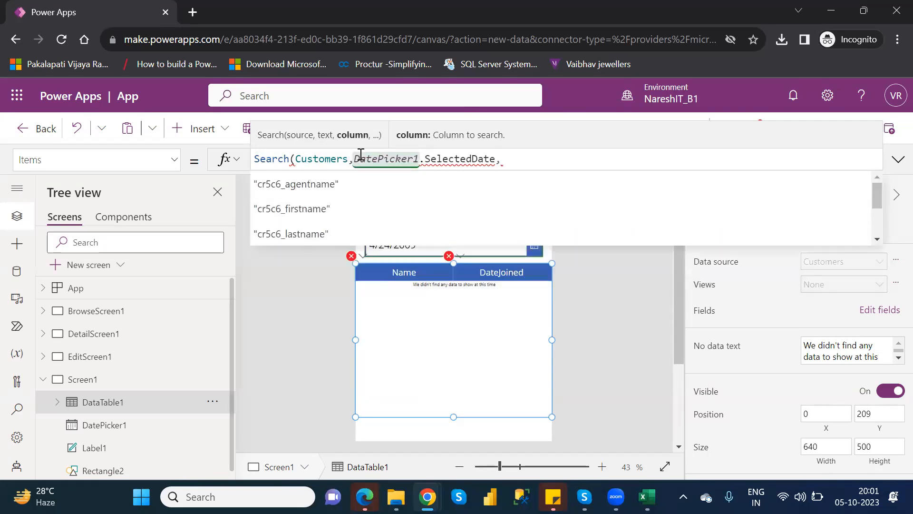
Set "cr5c6_datejoined" as the column to search and complete the Search formula with its closing parenthesis
{"action": "key", "text": "Down"}
{"action": "key", "text": "Down"}
{"action": "key", "text": "Down"}
{"action": "key", "text": "Down"}
{"action": "key", "text": "Down"}
{"action": "key", "text": "Down"}
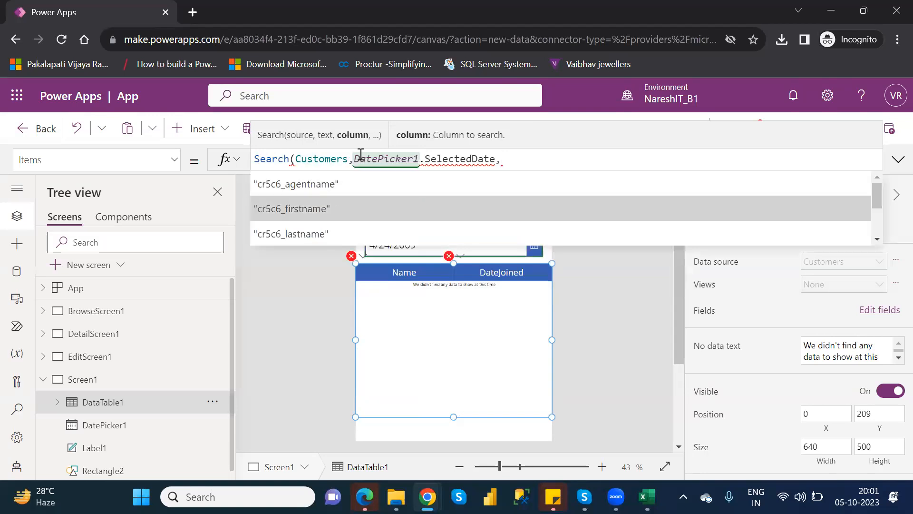
{"action": "key", "text": "Down"}
{"action": "key", "text": "Down"}
{"action": "key", "text": "Down"}
{"action": "key", "text": "Down"}
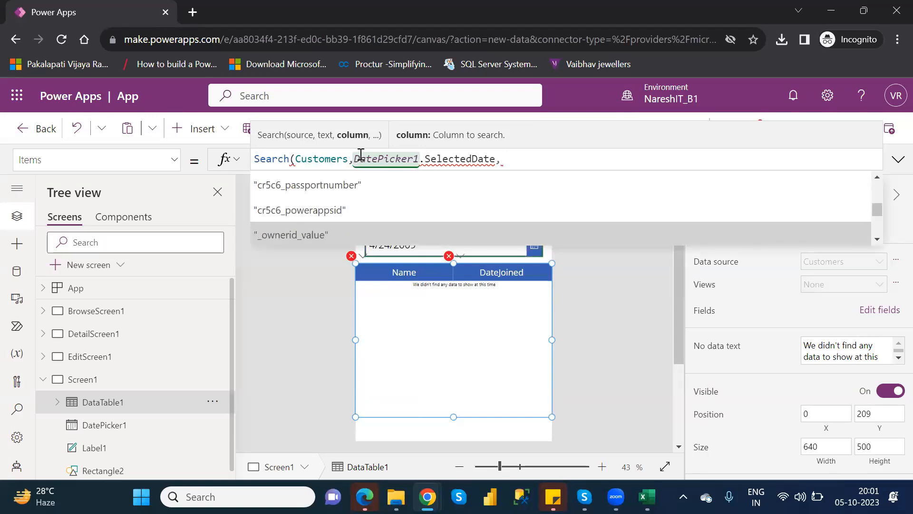
{"action": "key", "text": "Down"}
{"action": "key", "text": "Down"}
{"action": "key", "text": "Down"}
{"action": "key", "text": "Down"}
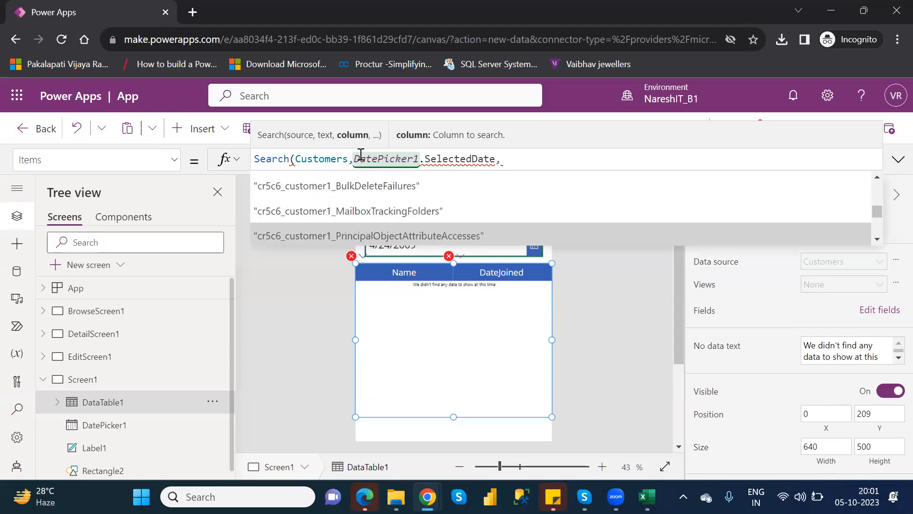
{"action": "key", "text": "Down"}
{"action": "key", "text": "Down"}
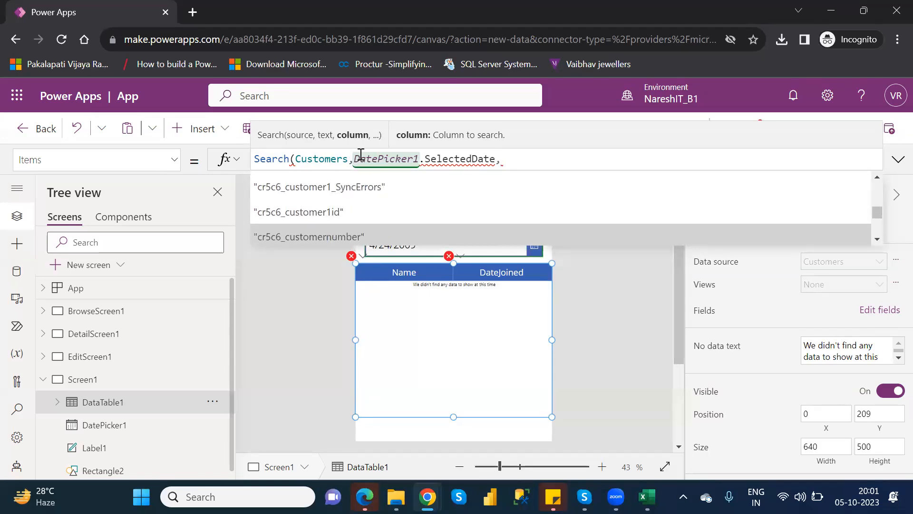
{"action": "key", "text": "Down"}
{"action": "key", "text": "Return"}
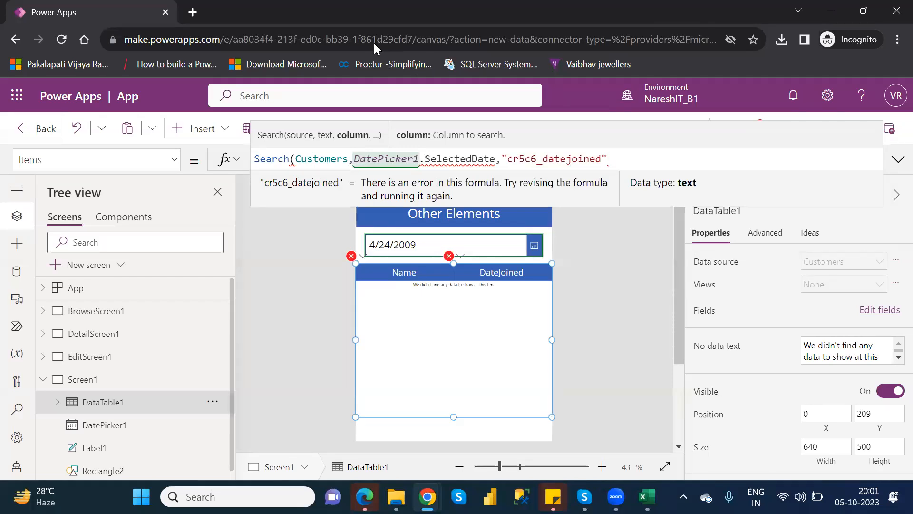
{"action": "left_click", "coordinate": [642, 158]}
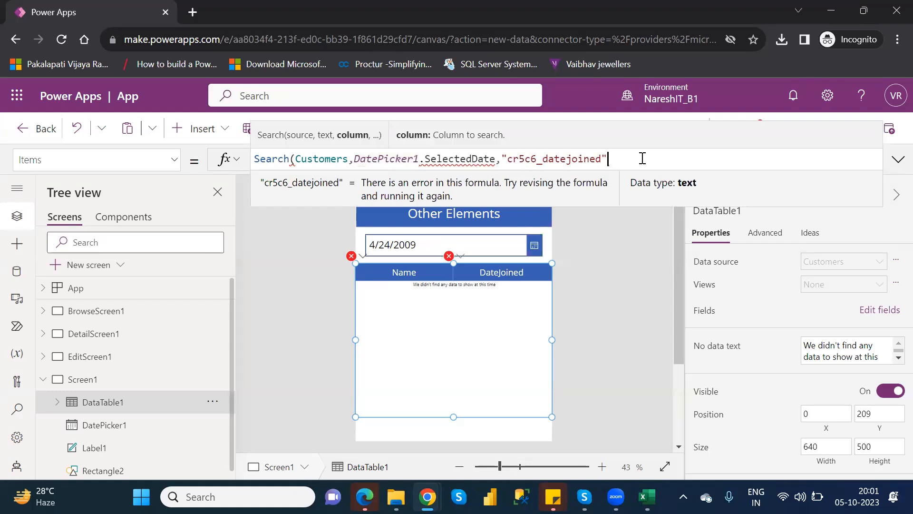
{"action": "type", "text": ")"}
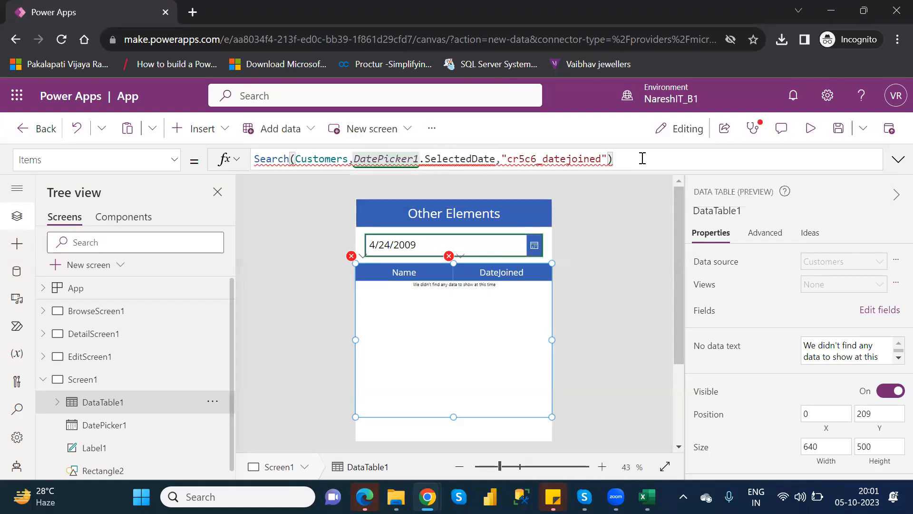
{"action": "left_click", "coordinate": [498, 158]}
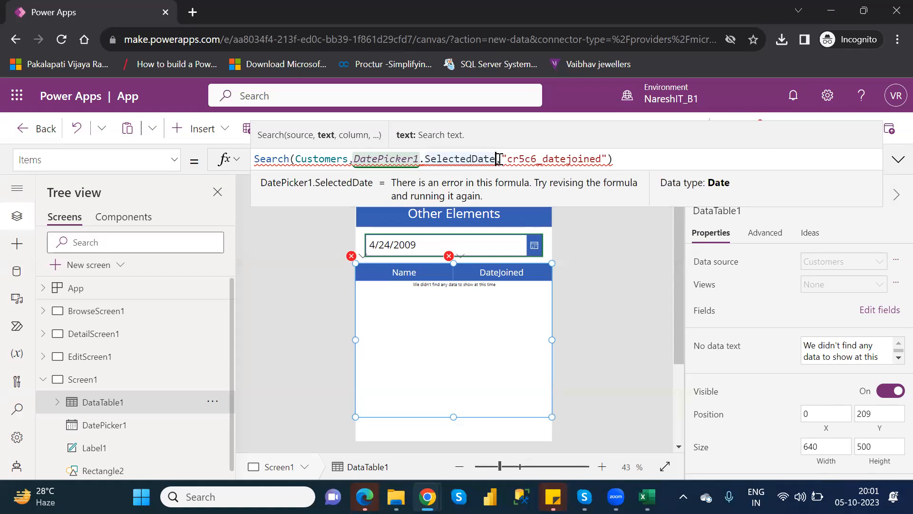
{"action": "type", "text": "."}
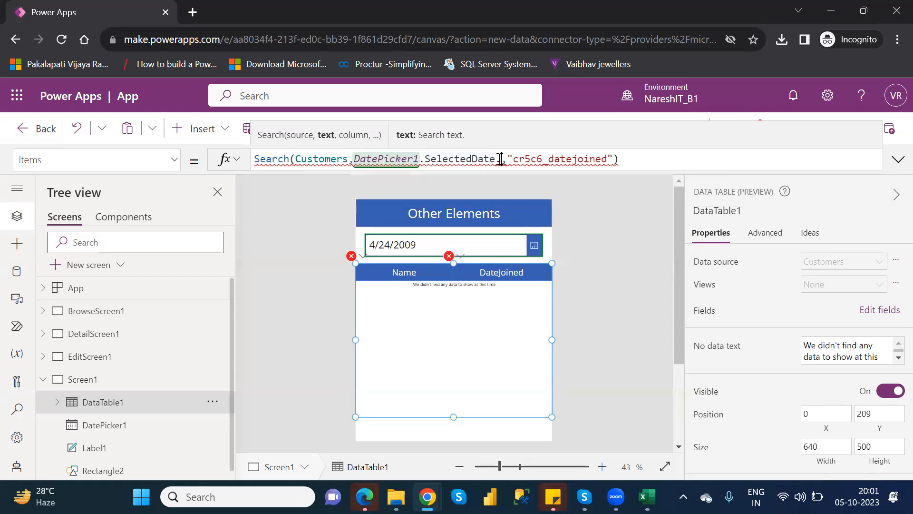
{"action": "key", "text": "BackSpace"}
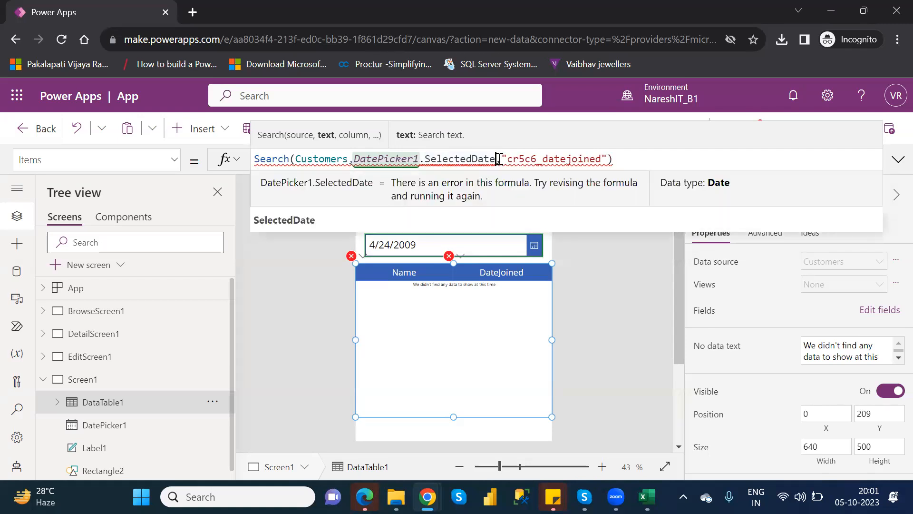
{"action": "left_click", "coordinate": [306, 223]}
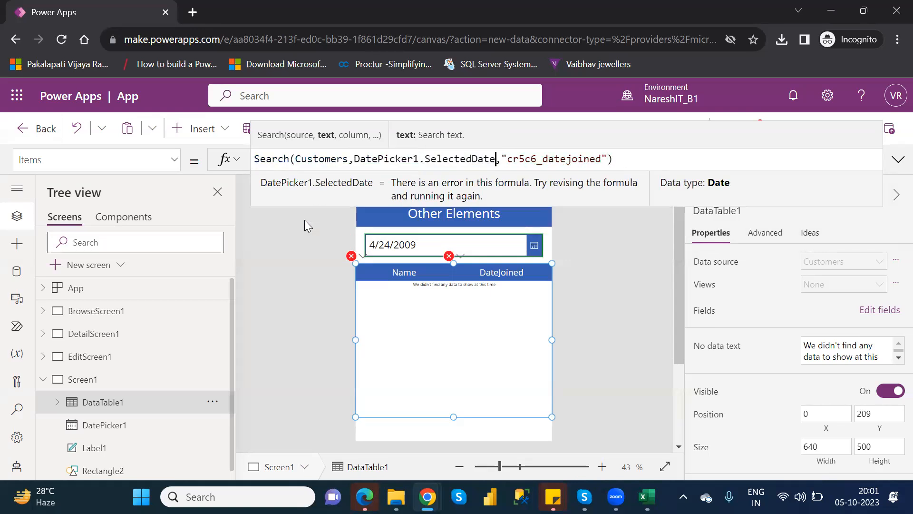
Search Google for "search function in powerapps" in a new browser tab and open the Microsoft Learn article on Filter, Search, and LookUp
{"action": "left_click", "coordinate": [192, 13]}
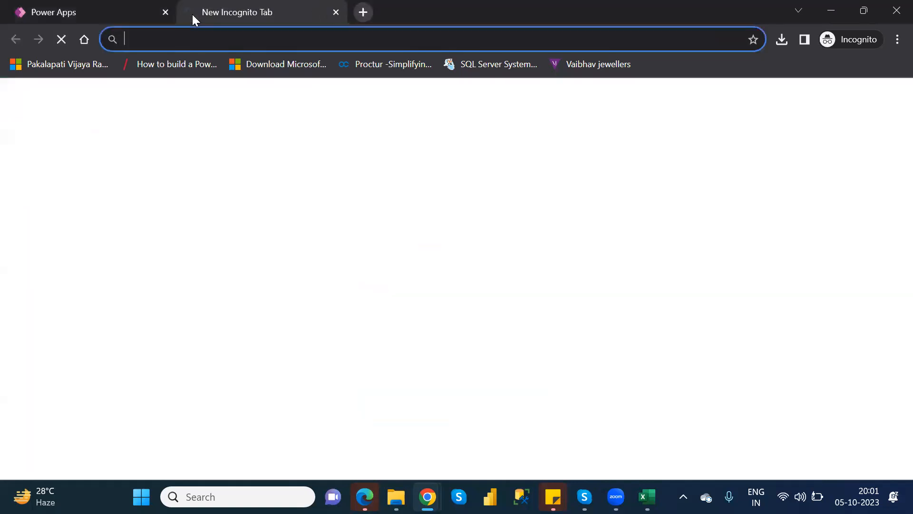
{"action": "type", "text": "go"}
{"action": "key", "text": "Return"}
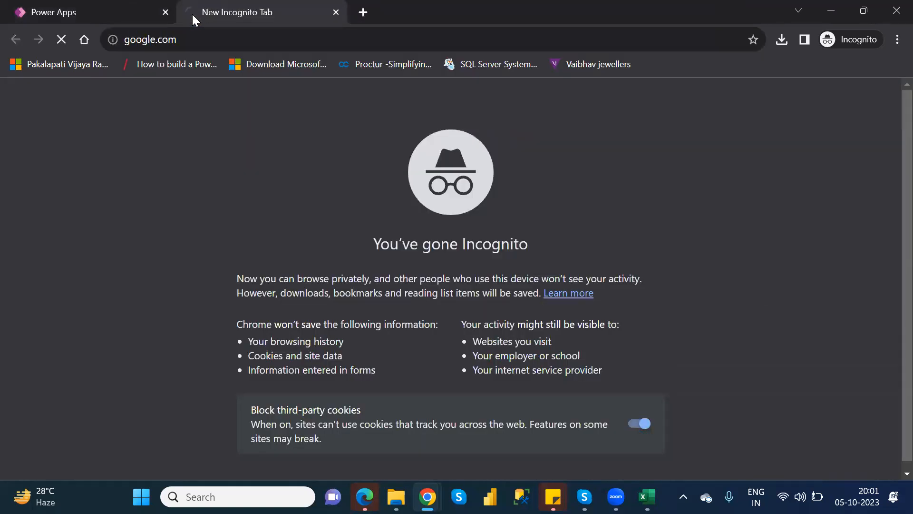
{"action": "type", "text": "search "}
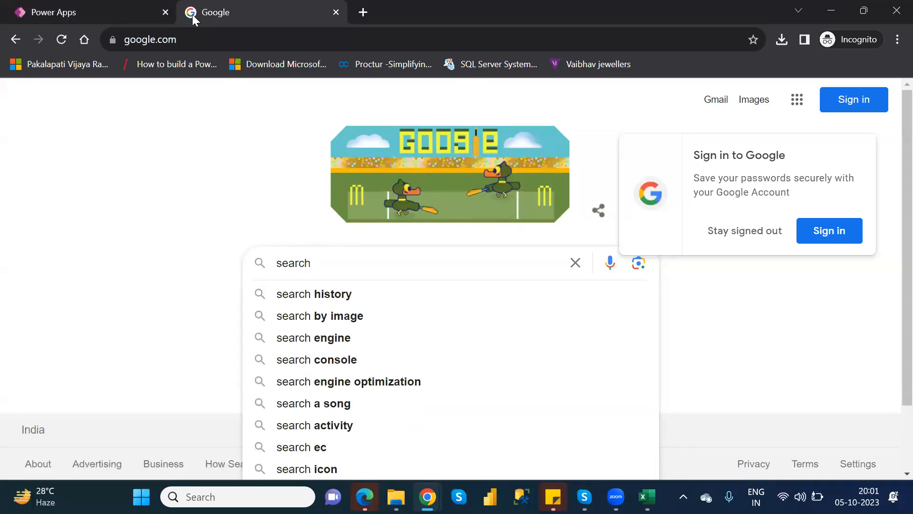
{"action": "type", "text": "function"}
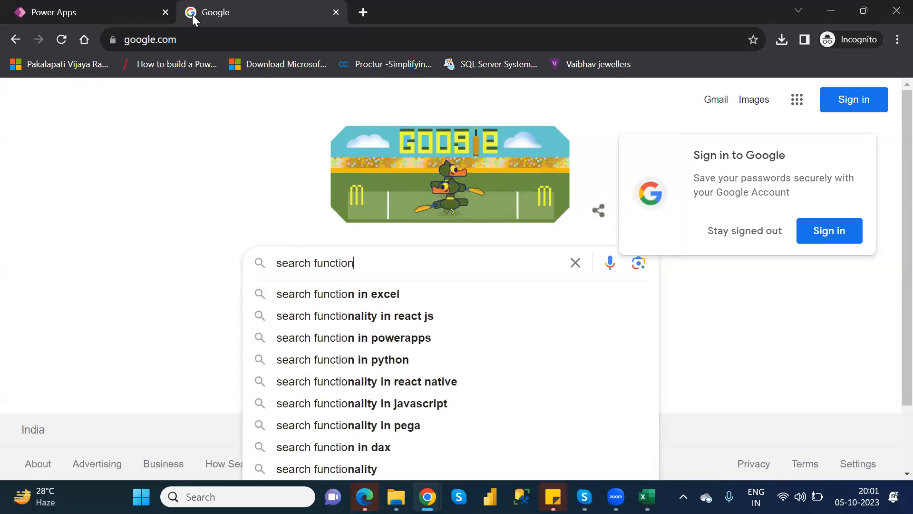
{"action": "type", "text": " in powerapps"}
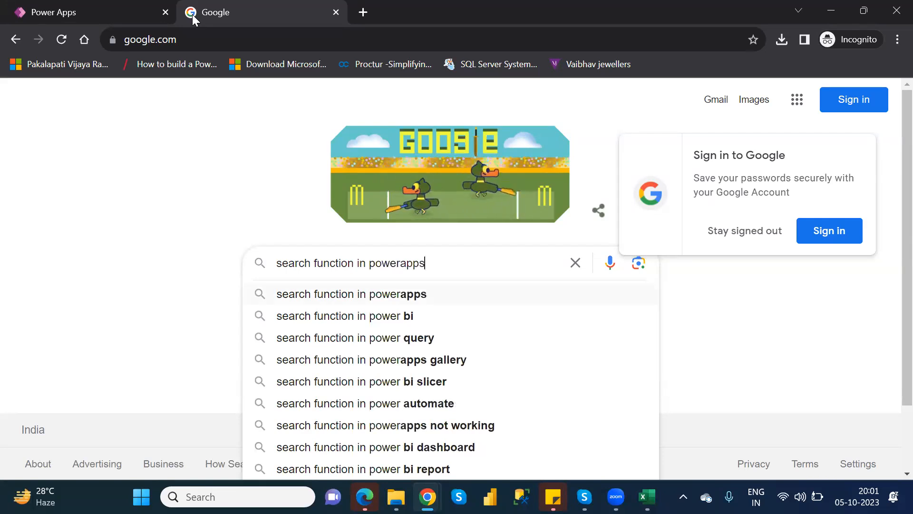
{"action": "key", "text": "Return"}
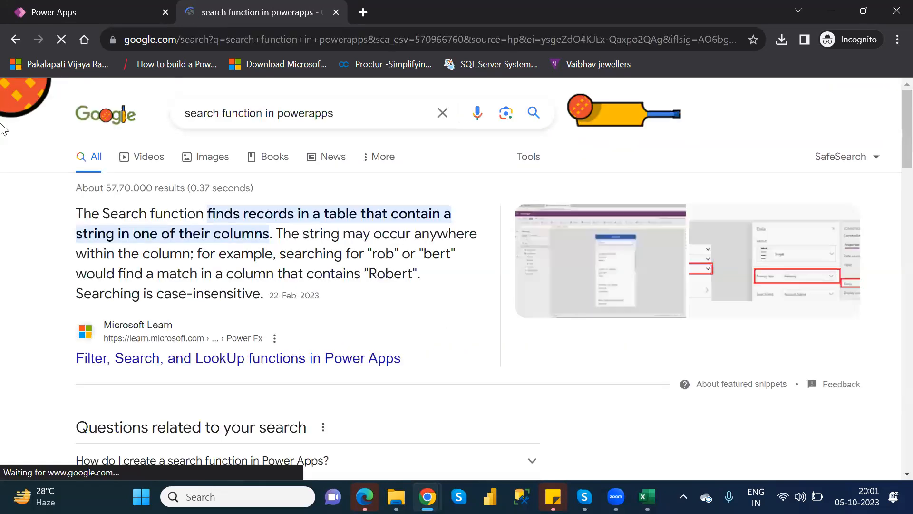
{"action": "left_click", "coordinate": [255, 363]}
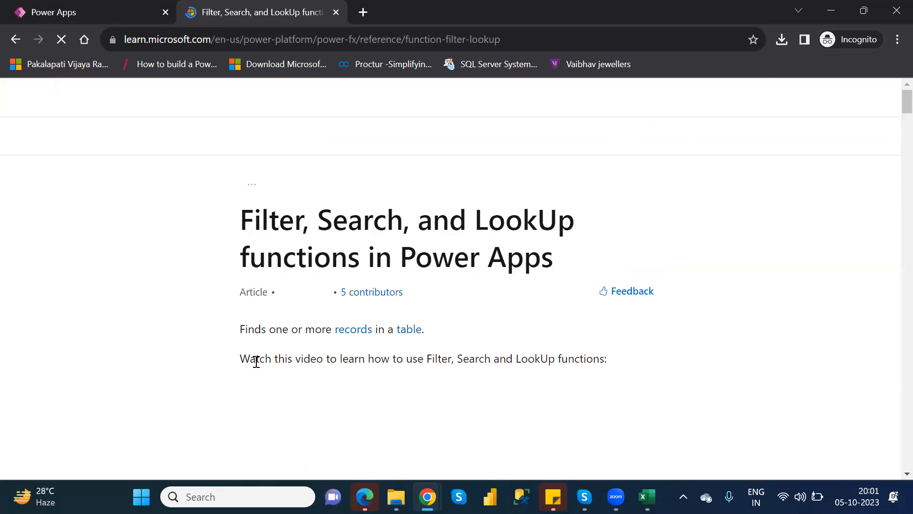
Read the Search function's syntax and its IceCream examples in the Microsoft Learn article
{"action": "scroll", "coordinate": [255, 362], "scroll_direction": "down", "scroll_amount": 15}
{"action": "scroll", "coordinate": [256, 362], "scroll_direction": "down", "scroll_amount": 9}
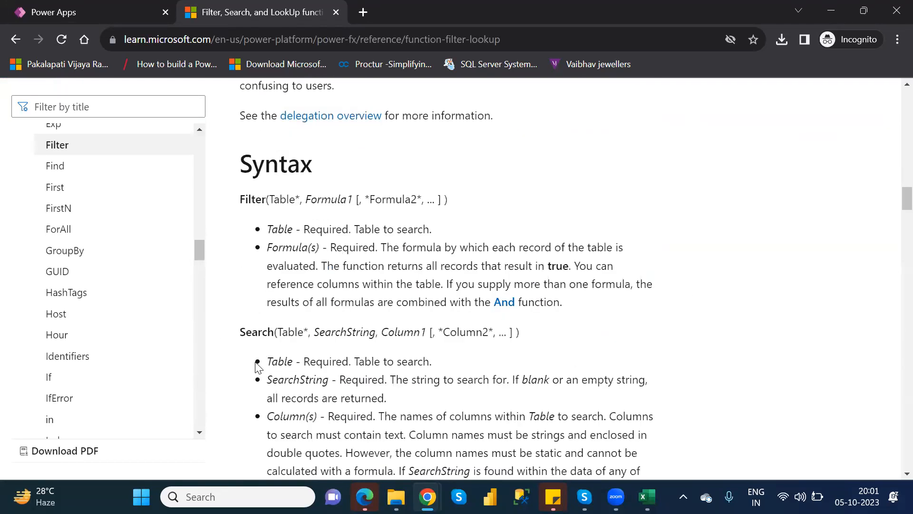
{"action": "scroll", "coordinate": [257, 366], "scroll_direction": "down", "scroll_amount": 4}
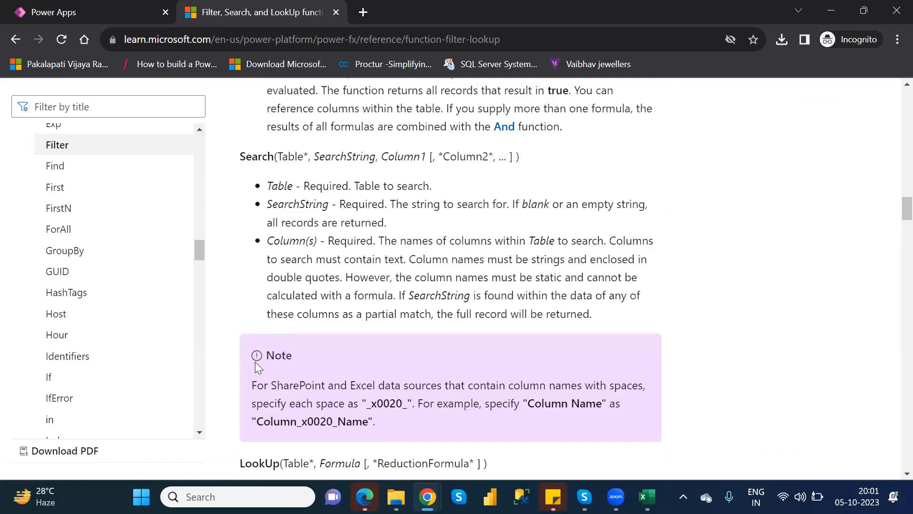
{"action": "scroll", "coordinate": [258, 366], "scroll_direction": "down", "scroll_amount": 18}
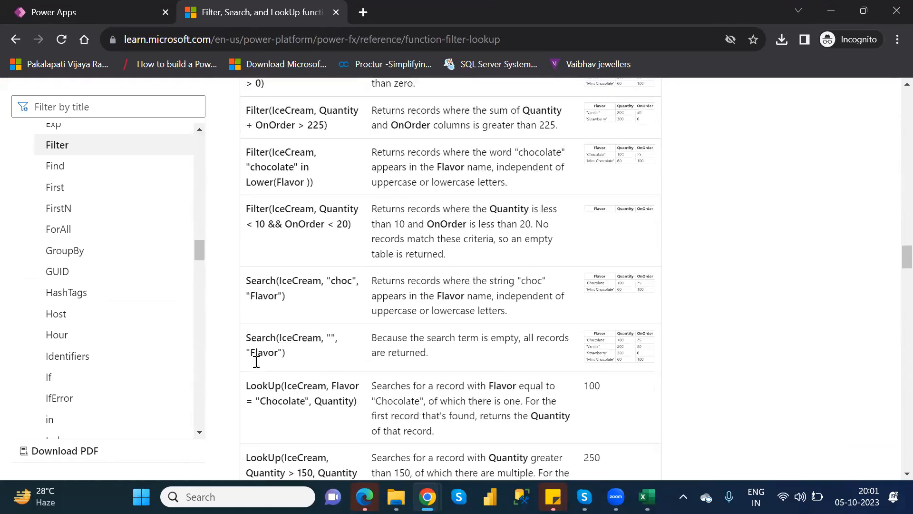
{"action": "scroll", "coordinate": [256, 362], "scroll_direction": "down", "scroll_amount": 1}
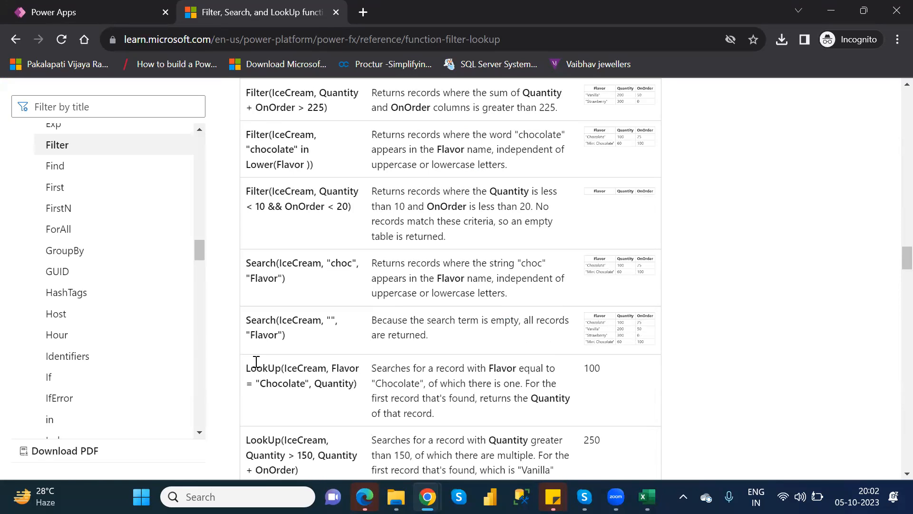
{"action": "scroll", "coordinate": [255, 362], "scroll_direction": "up", "scroll_amount": 1}
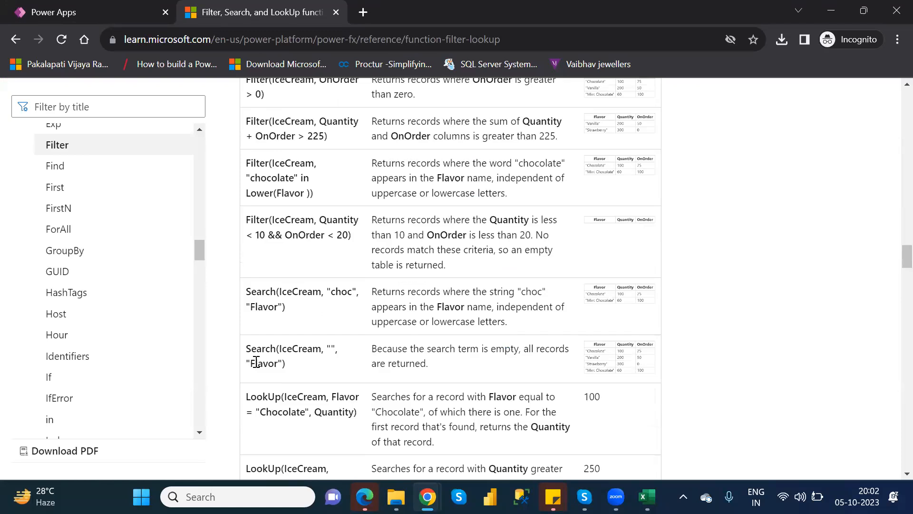
{"action": "scroll", "coordinate": [256, 361], "scroll_direction": "up", "scroll_amount": 2}
{"action": "scroll", "coordinate": [256, 361], "scroll_direction": "down", "scroll_amount": 2}
Examine the article's combo box Filter formula and the Search user experience section, and return to the Power Apps editor
{"action": "scroll", "coordinate": [256, 361], "scroll_direction": "down", "scroll_amount": 10}
{"action": "scroll", "coordinate": [258, 367], "scroll_direction": "down", "scroll_amount": 8}
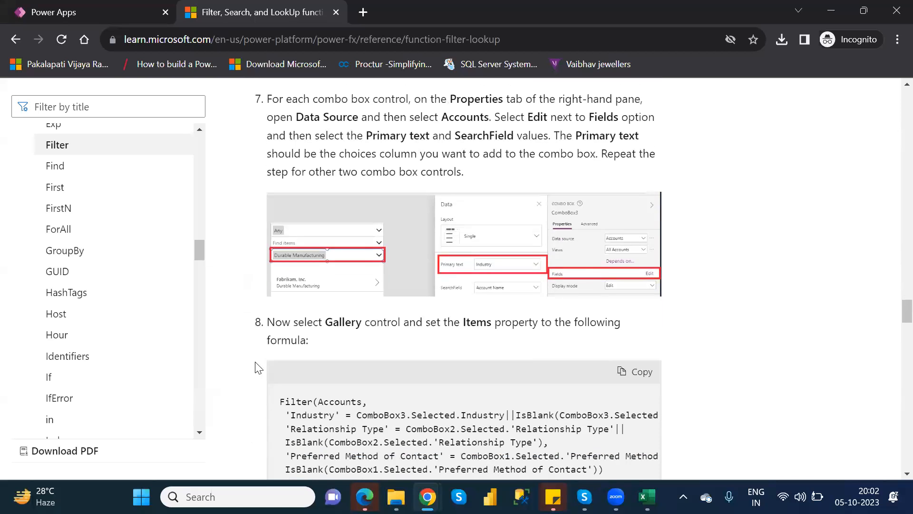
{"action": "scroll", "coordinate": [259, 367], "scroll_direction": "down", "scroll_amount": 4}
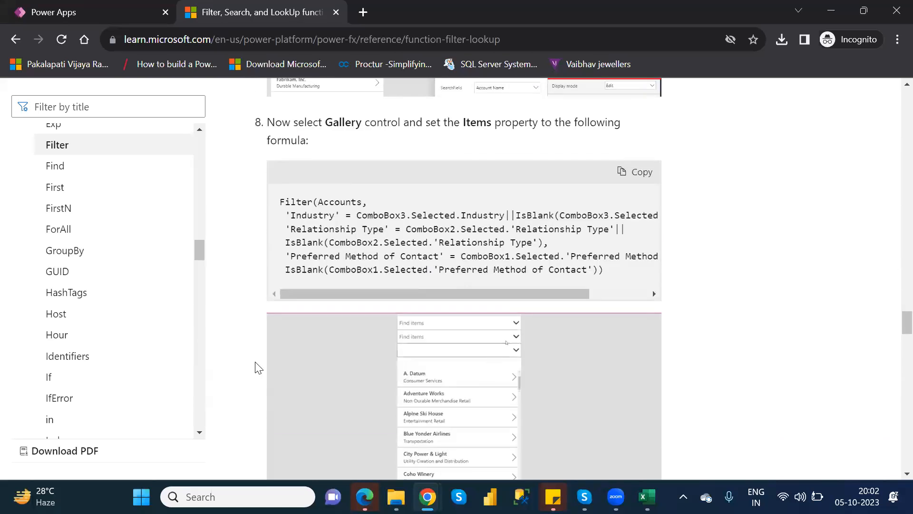
{"action": "scroll", "coordinate": [258, 367], "scroll_direction": "down", "scroll_amount": 8}
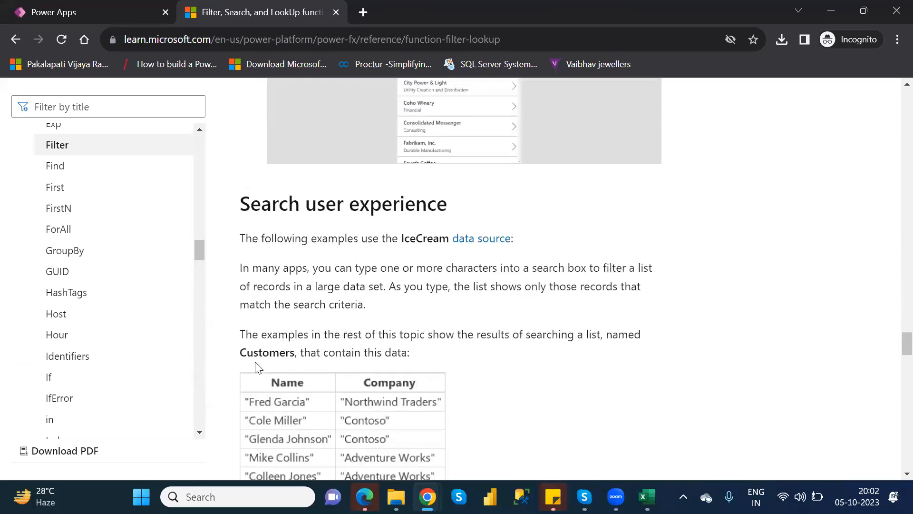
{"action": "scroll", "coordinate": [258, 367], "scroll_direction": "up", "scroll_amount": 3}
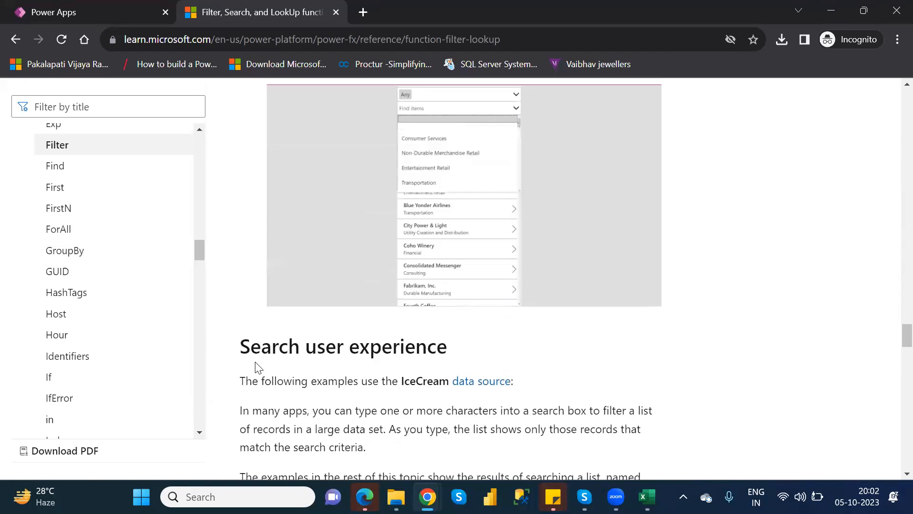
{"action": "scroll", "coordinate": [258, 367], "scroll_direction": "up", "scroll_amount": 1}
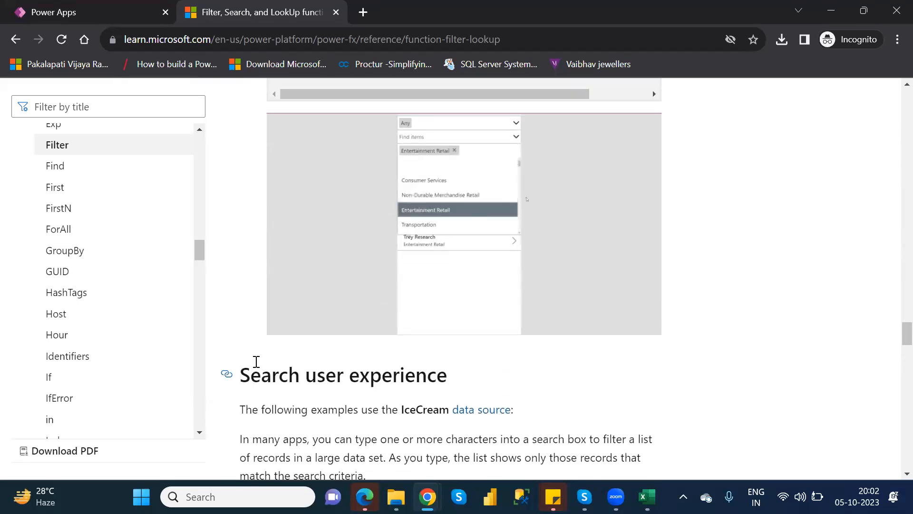
{"action": "scroll", "coordinate": [256, 364], "scroll_direction": "up", "scroll_amount": 3}
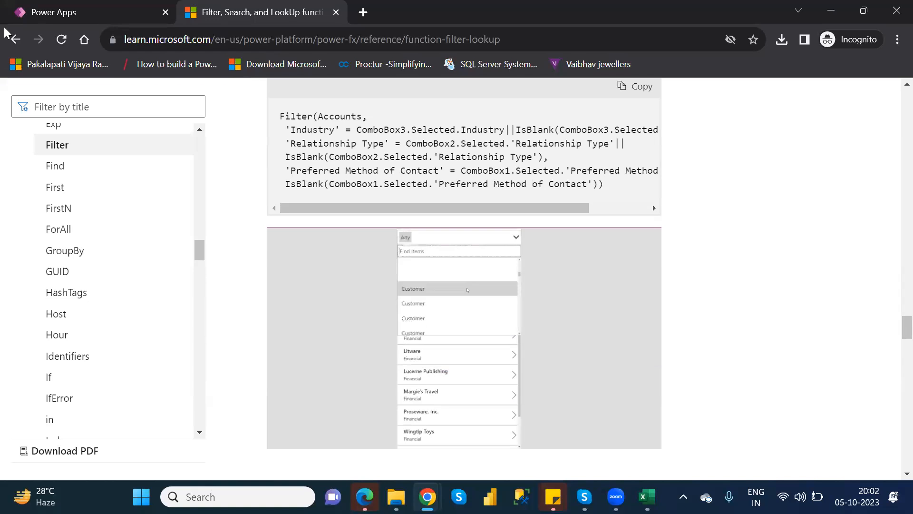
{"action": "left_click", "coordinate": [61, 16]}
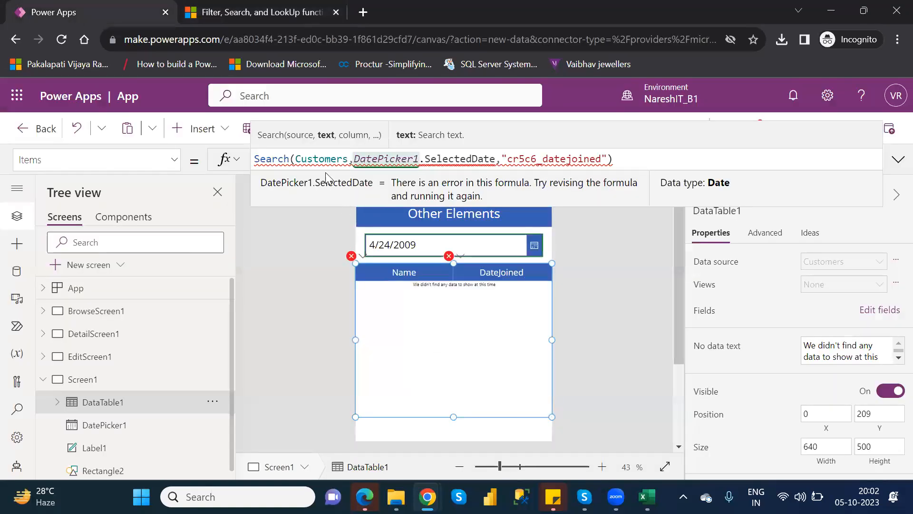
Strip the data table's Items formula down to the Customers source by removing the Search function and its other arguments
{"action": "left_click", "coordinate": [298, 159]}
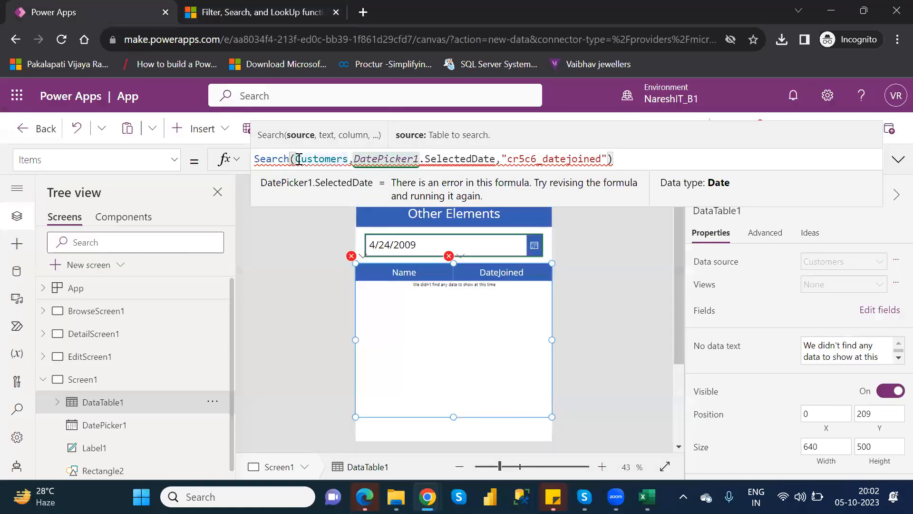
{"action": "left_click_drag", "start_coordinate": [628, 163], "coordinate": [349, 160]}
{"action": "key", "text": "BackSpace"}
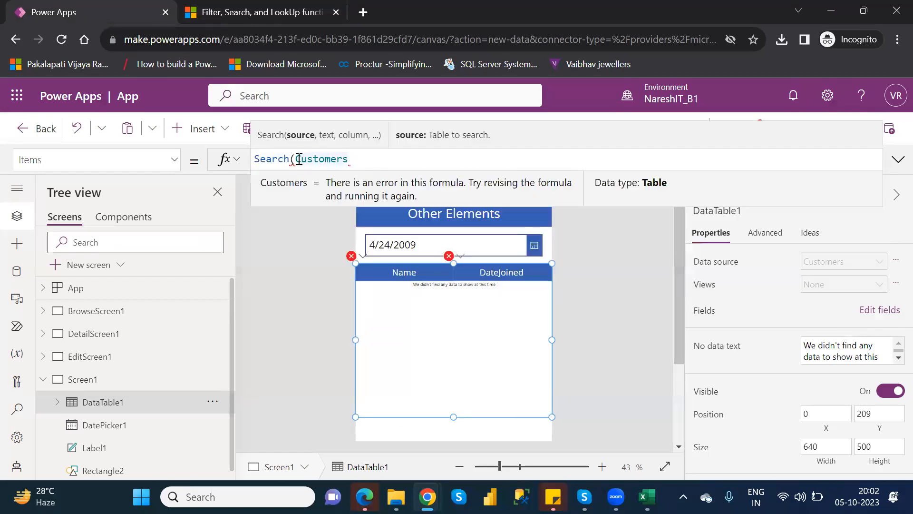
{"action": "key", "text": "shift+Home"}
{"action": "key", "text": "BackSpace"}
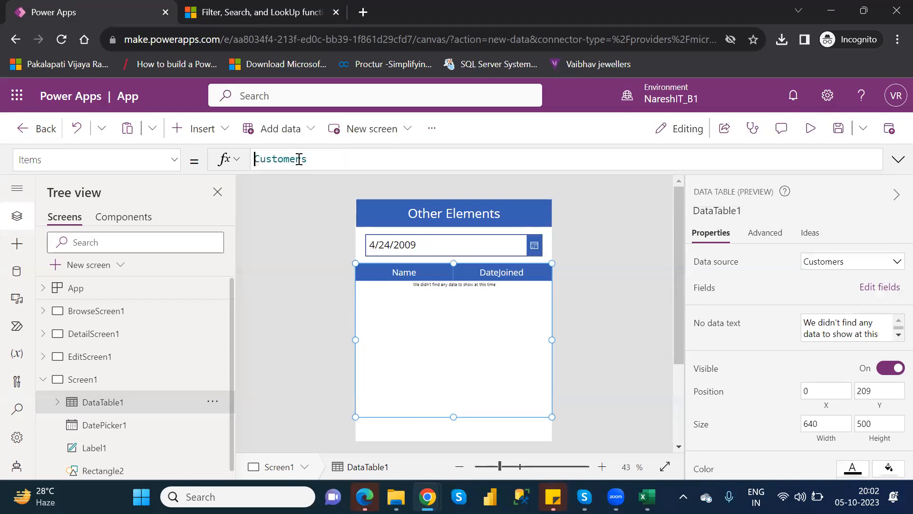
Start a Filter formula on Customers in the data table's Items, with a logical test beginning "DateJoined="
{"action": "type", "text": "filter"}
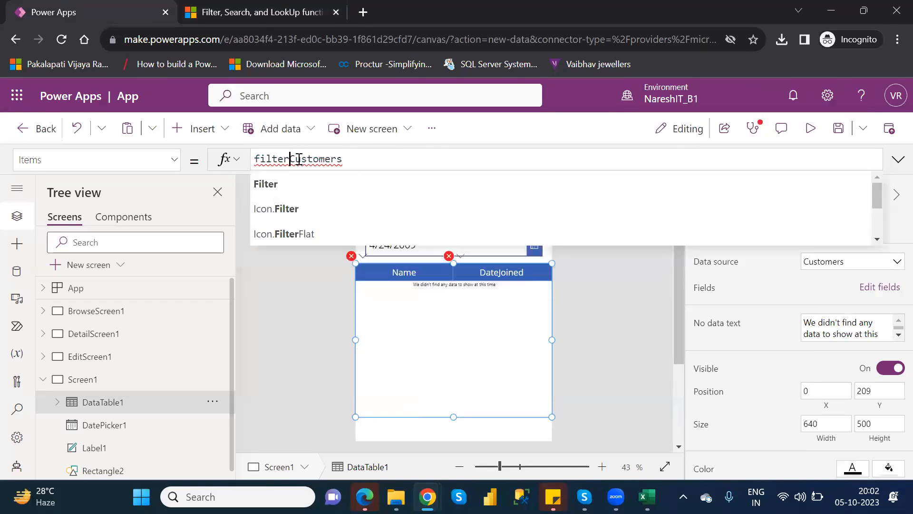
{"action": "type", "text": "("}
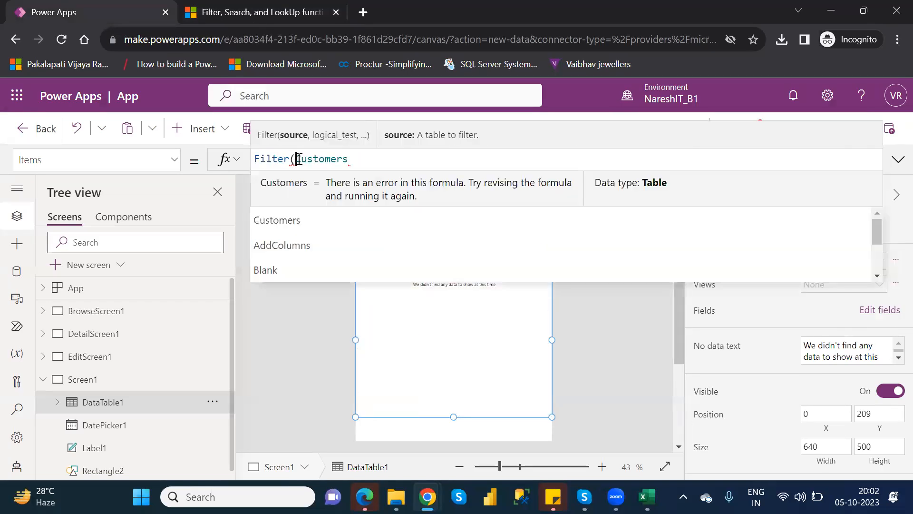
{"action": "left_click", "coordinate": [366, 162]}
{"action": "type", "text": ","}
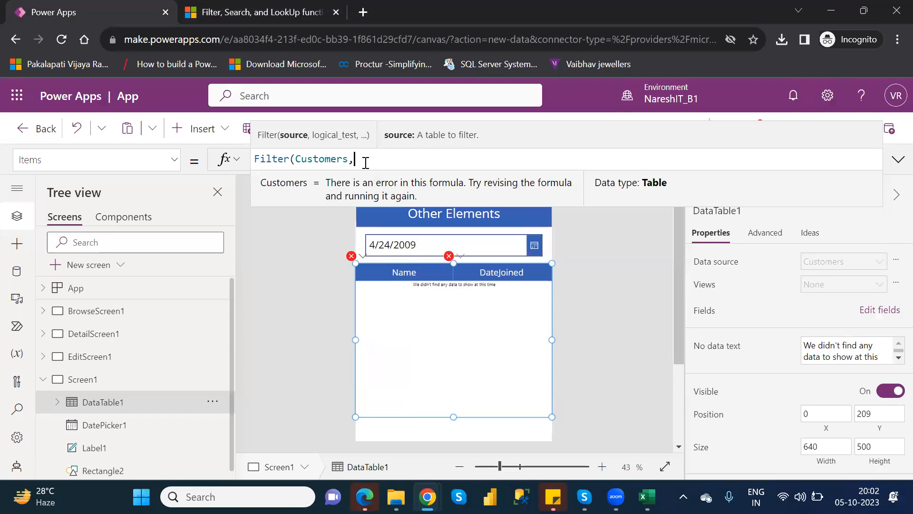
{"action": "key", "text": "Down"}
{"action": "key", "text": "Down"}
{"action": "key", "text": "Down"}
{"action": "key", "text": "Down"}
{"action": "key", "text": "Down"}
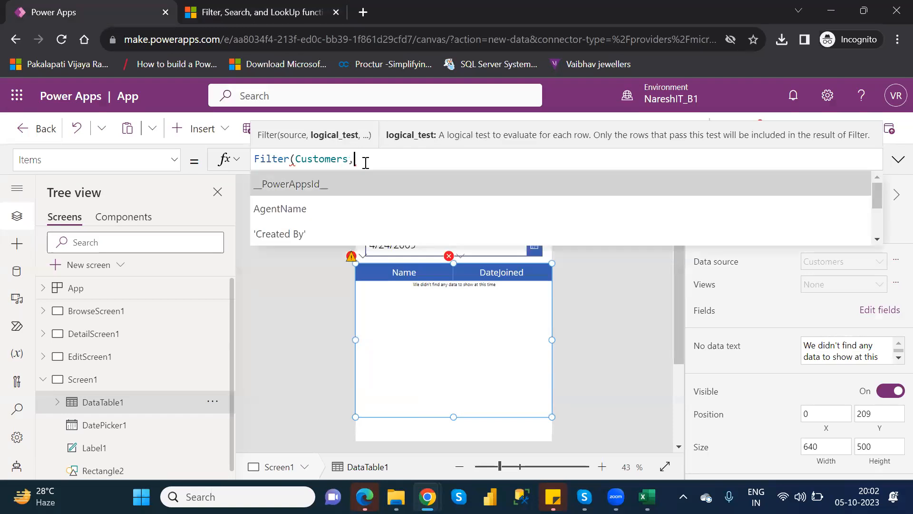
{"action": "key", "text": "Down"}
{"action": "key", "text": "Down"}
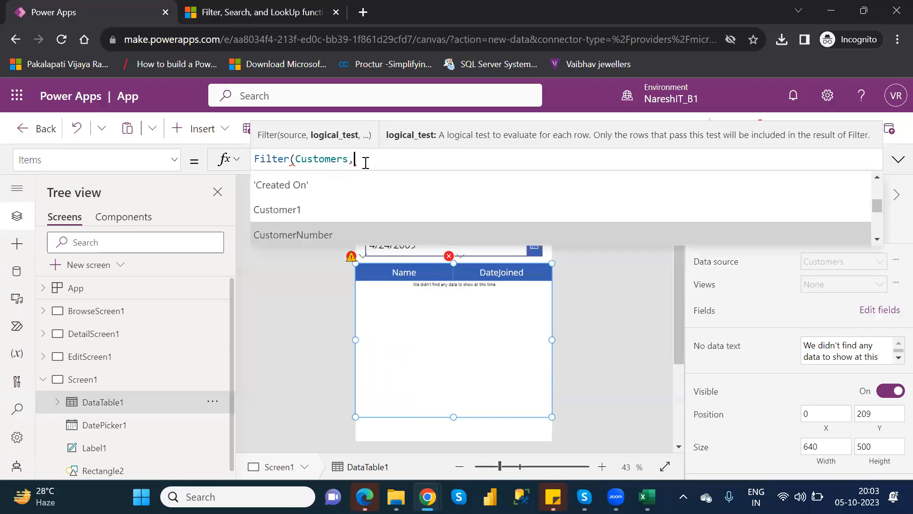
{"action": "key", "text": "Tab"}
{"action": "type", "text": "="}
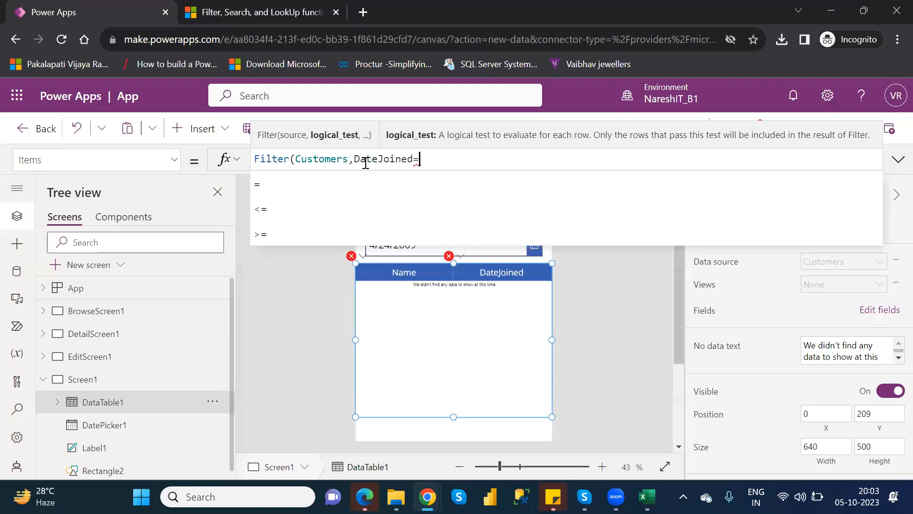
Complete the Filter test with DatePicker1.SelectedDate and the closing parenthesis
{"action": "type", "text": "datep"}
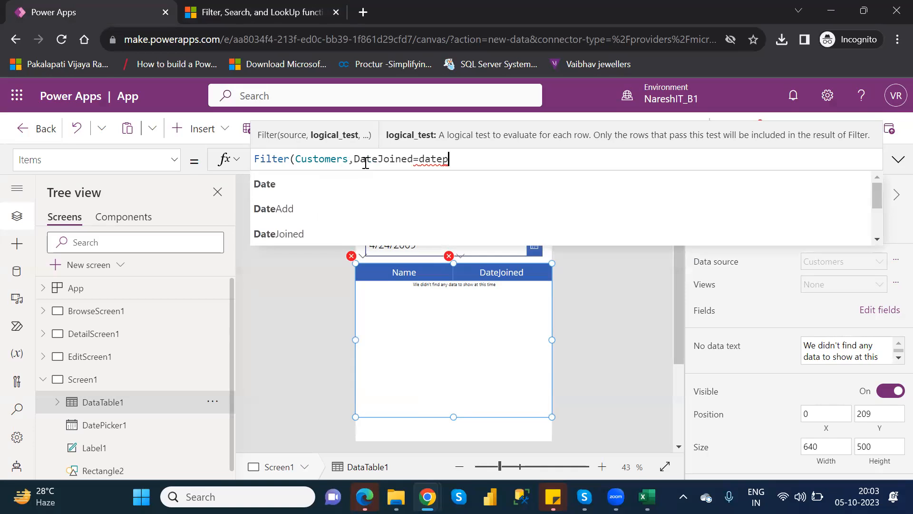
{"action": "key", "text": "Down"}
{"action": "key", "text": "Down"}
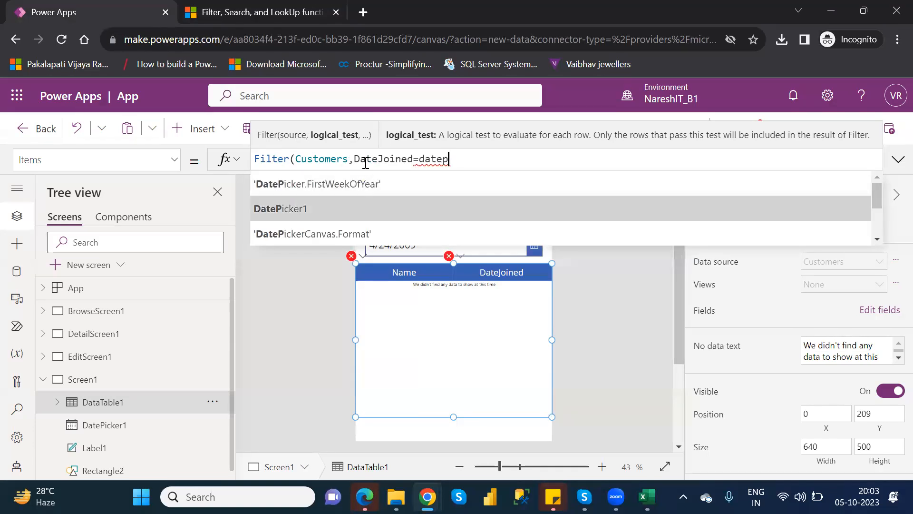
{"action": "key", "text": "Tab"}
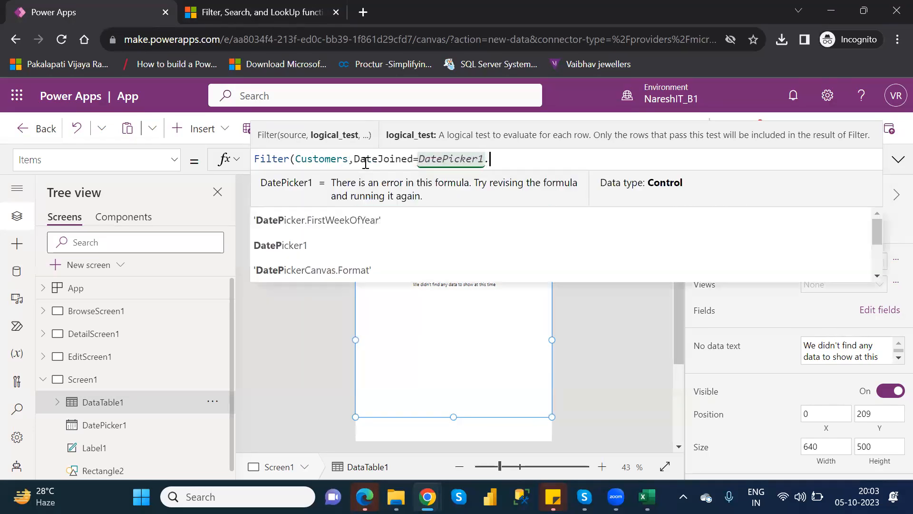
{"action": "type", "text": "."}
{"action": "key", "text": "Down"}
{"action": "key", "text": "Tab"}
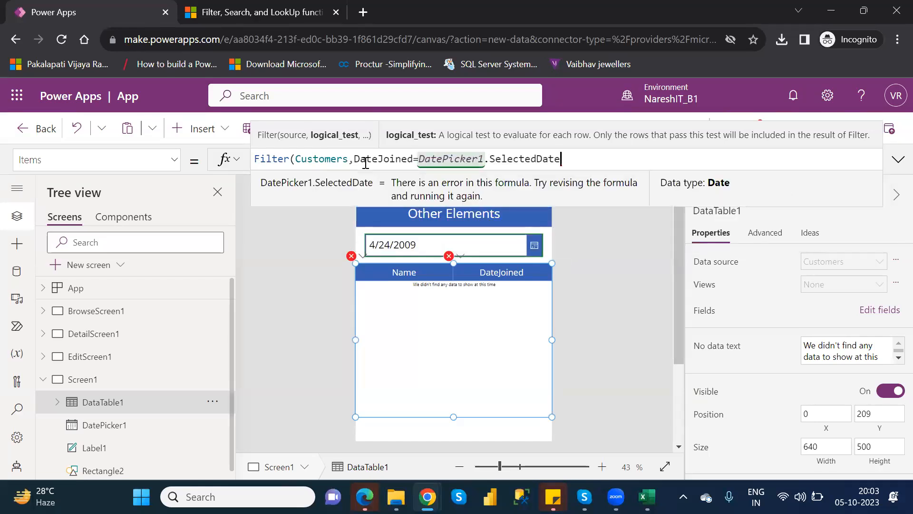
{"action": "type", "text": ")"}
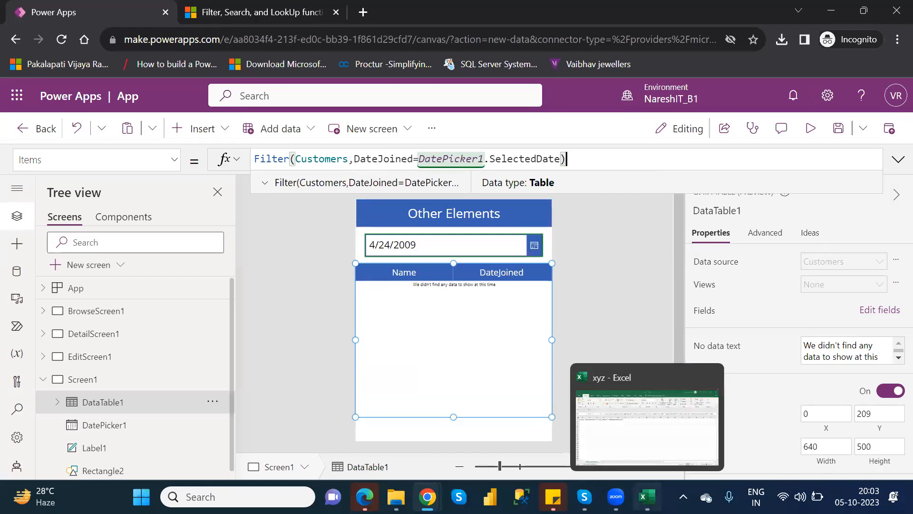
Close the xyz workbook in Excel and open the Customers workbook from the personal OneDrive folder in File Explorer
{"action": "left_click", "coordinate": [647, 496]}
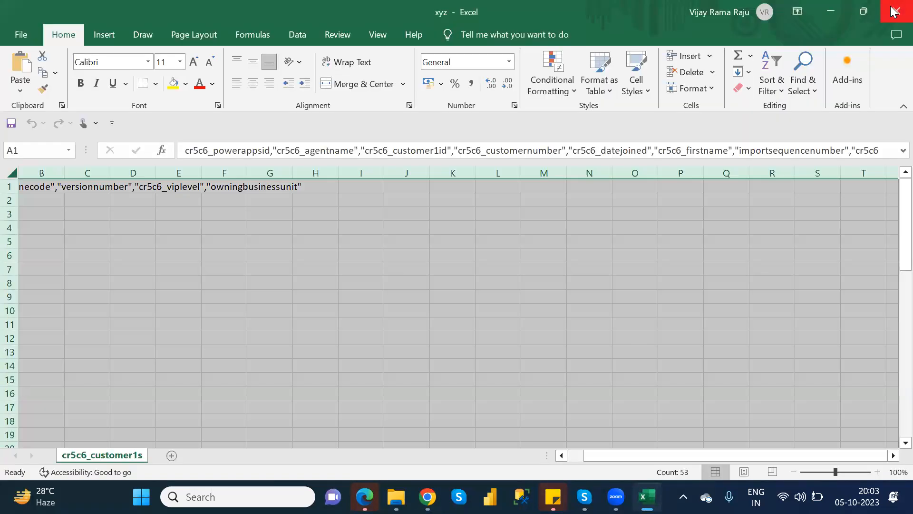
{"action": "left_click", "coordinate": [895, 9]}
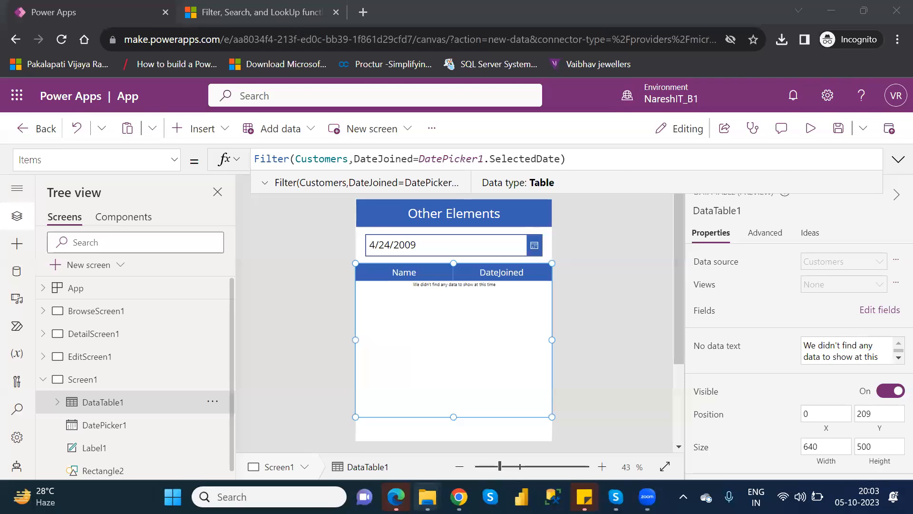
{"action": "left_click", "coordinate": [427, 496]}
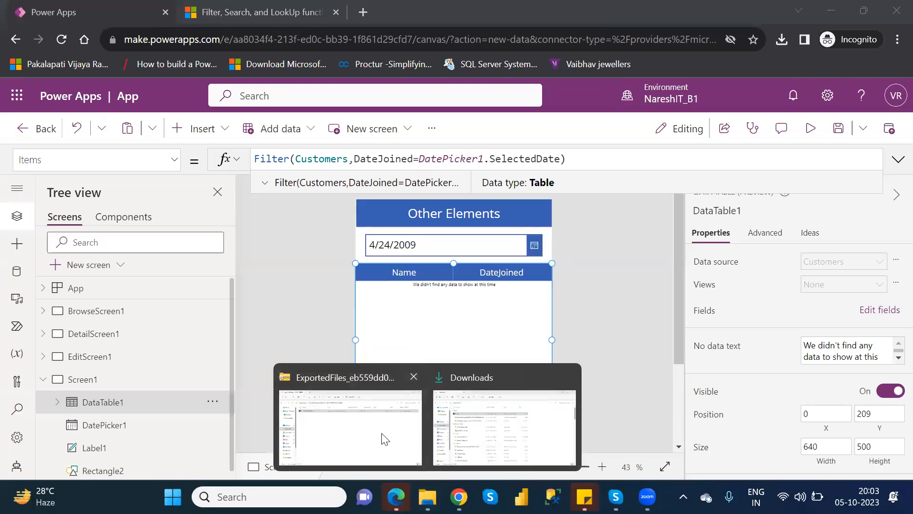
{"action": "left_click", "coordinate": [350, 427]}
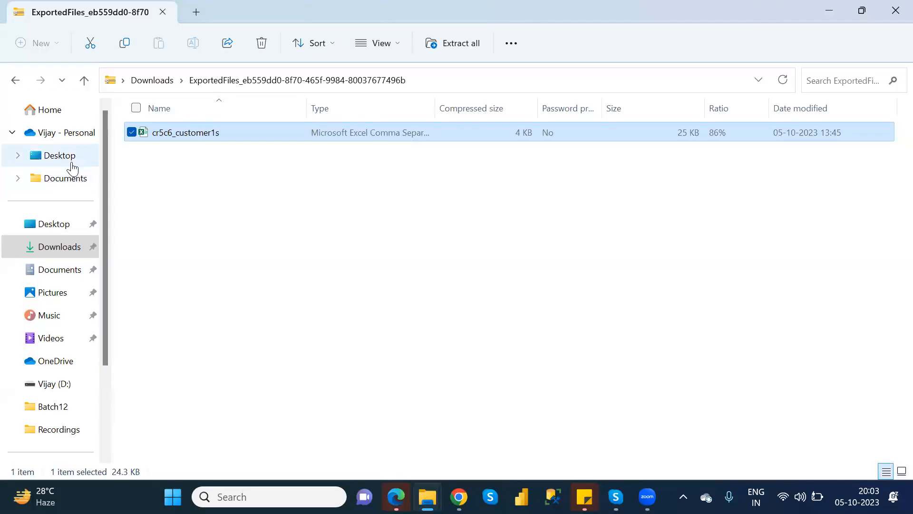
{"action": "left_click", "coordinate": [61, 142]}
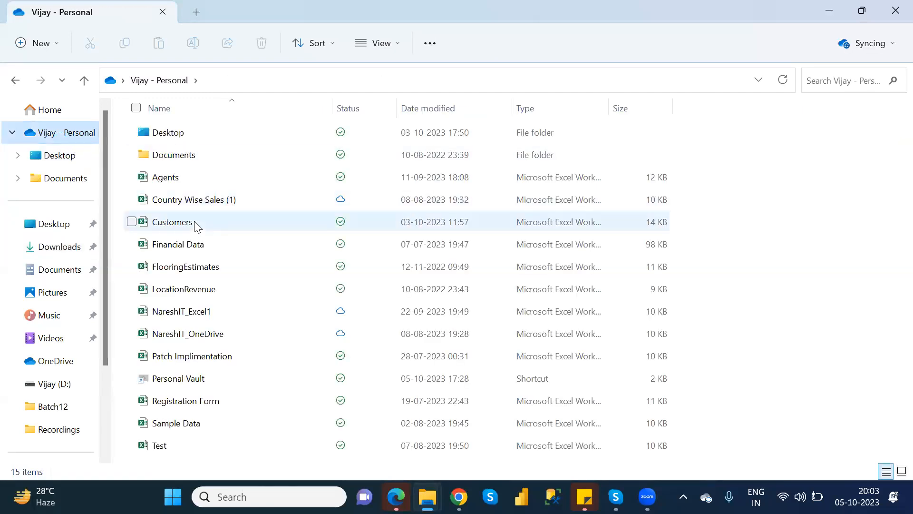
{"action": "double_click", "coordinate": [195, 222]}
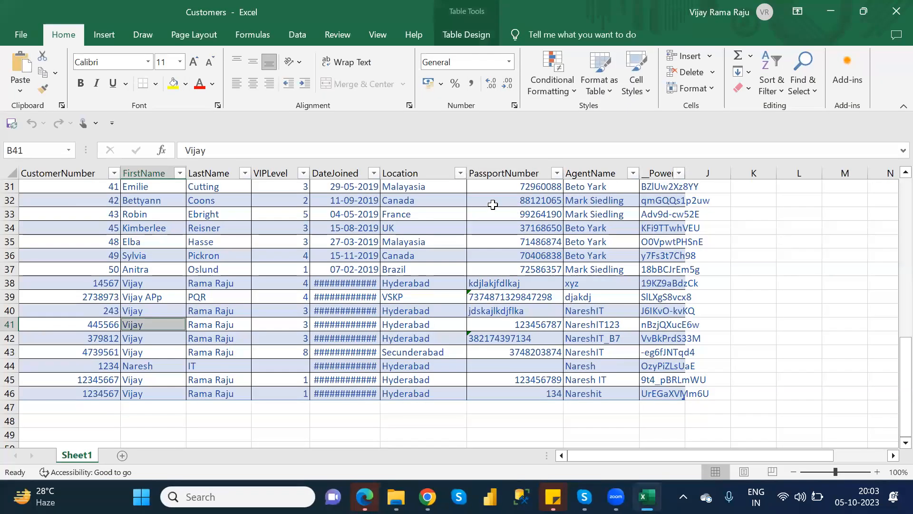
Check the DateJoined value in row 31 of the Customers workbook and return to the Power Apps editor
{"action": "left_click", "coordinate": [351, 196]}
{"action": "left_click", "coordinate": [348, 185]}
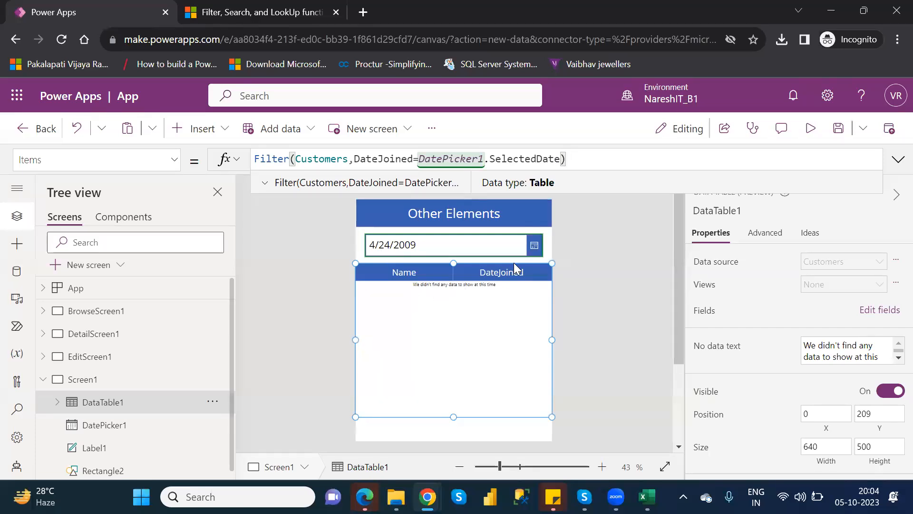
{"action": "key", "text": "alt+Tab"}
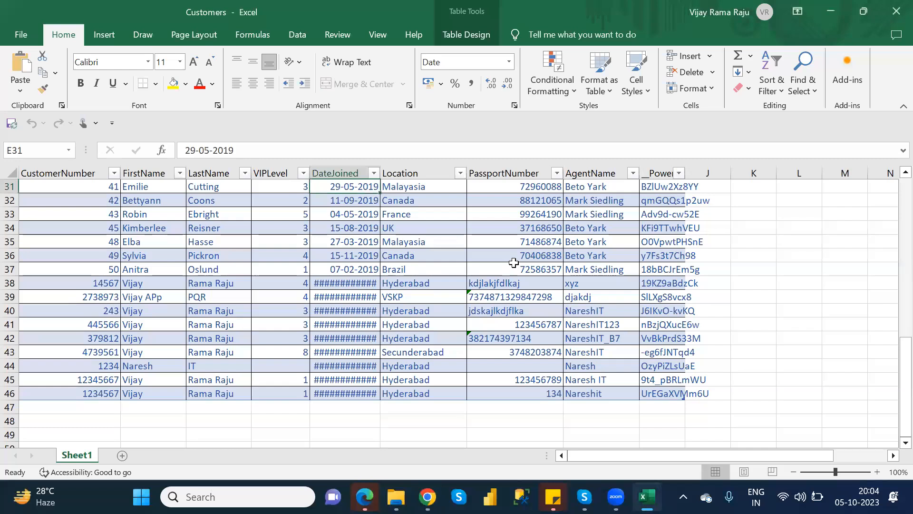
{"action": "key", "text": "alt+Tab"}
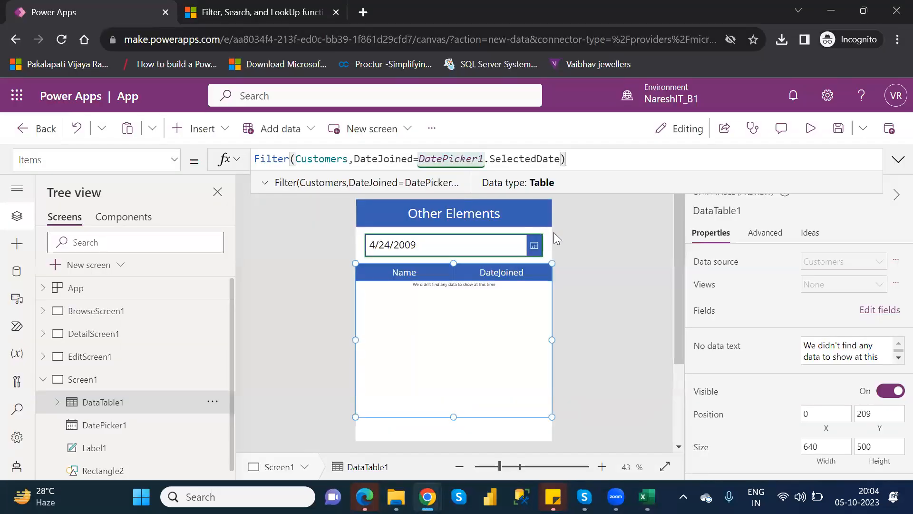
Start the app preview and try the year 2019 in the date picker, rechecking the DateJoined value in the Customers workbook
{"action": "left_click", "coordinate": [810, 128]}
{"action": "left_click", "coordinate": [539, 163]}
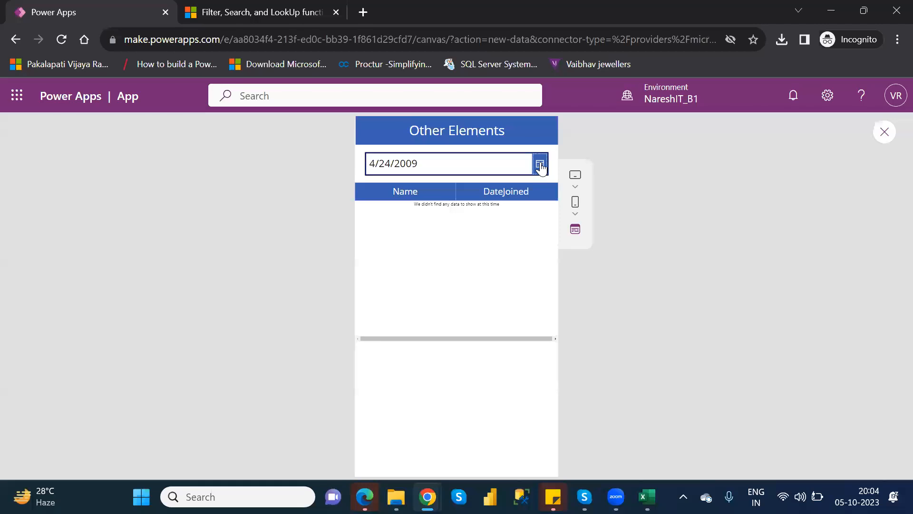
{"action": "left_click", "coordinate": [457, 216]}
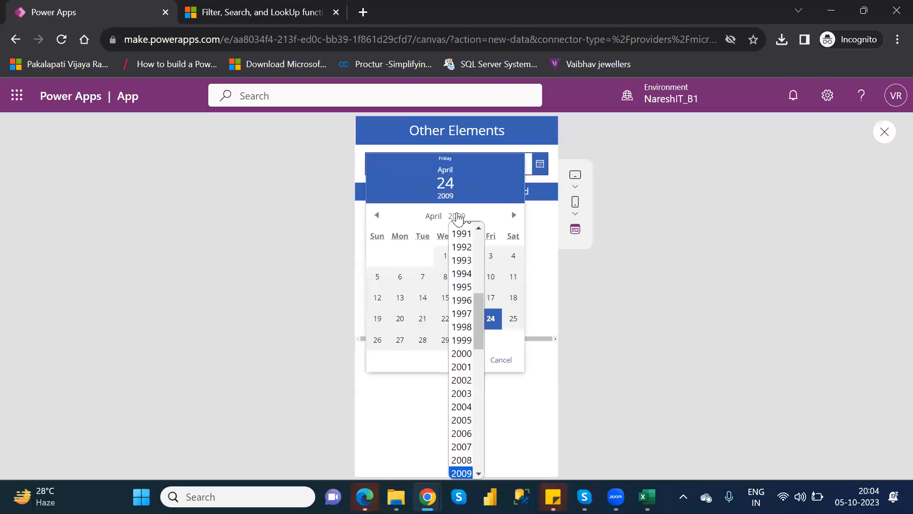
{"action": "scroll", "coordinate": [479, 309], "scroll_direction": "up", "scroll_amount": 1}
{"action": "left_click_drag", "start_coordinate": [478, 309], "coordinate": [483, 364]}
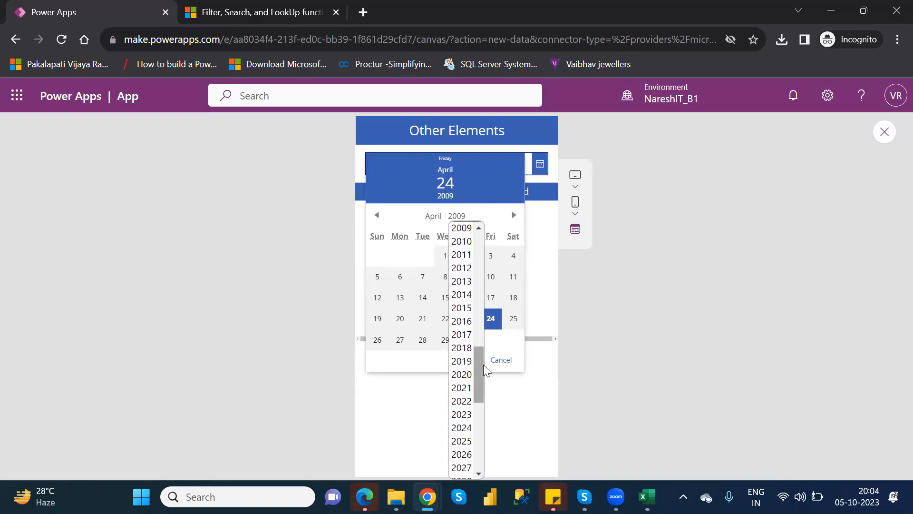
{"action": "left_click", "coordinate": [460, 359]}
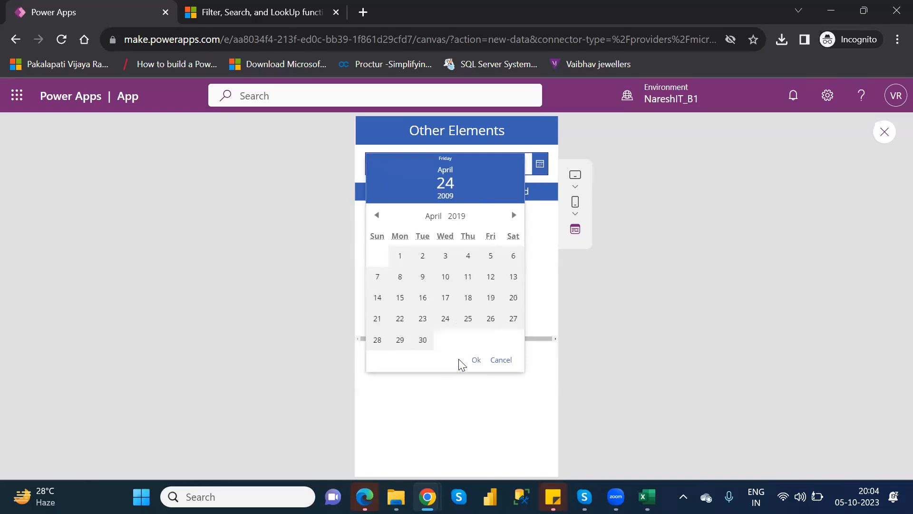
{"action": "key", "text": "alt+Tab"}
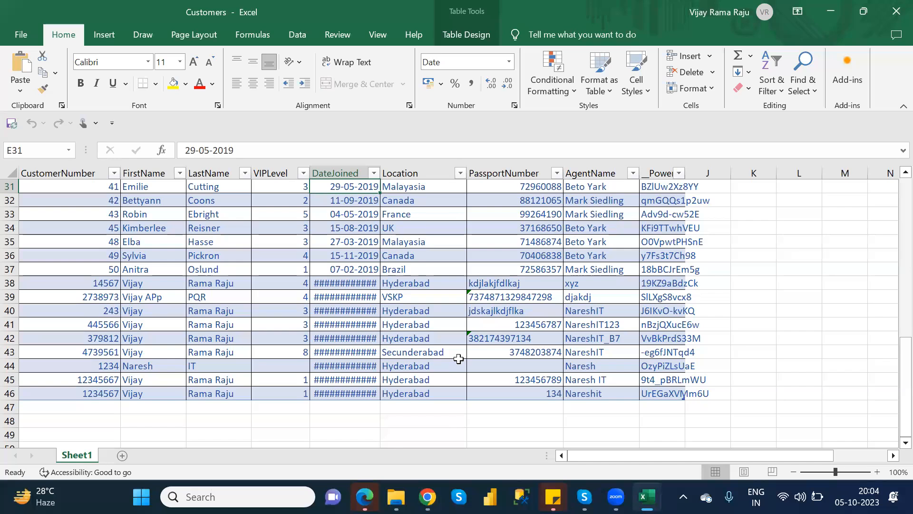
{"action": "key", "text": "alt+Tab"}
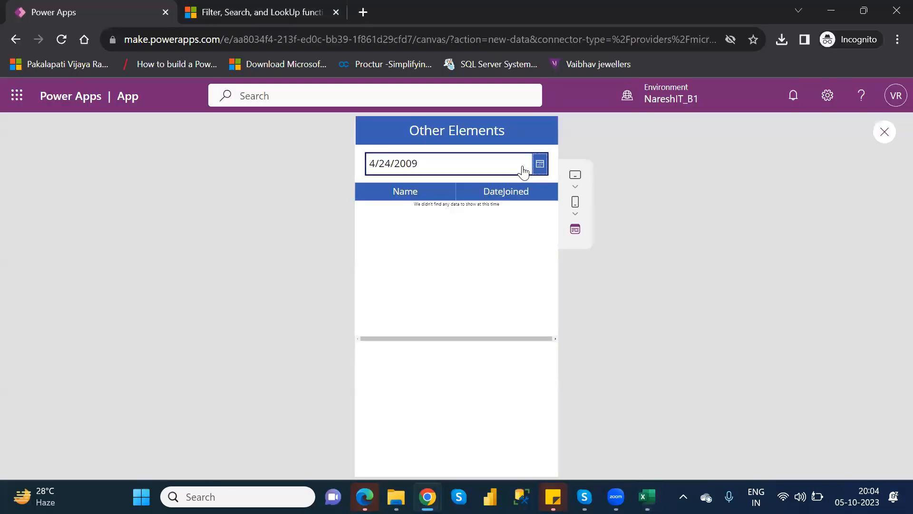
Set the previewed date picker to May 29, 2019 to test the filtered data table, and return to the editor
{"action": "left_click", "coordinate": [539, 164]}
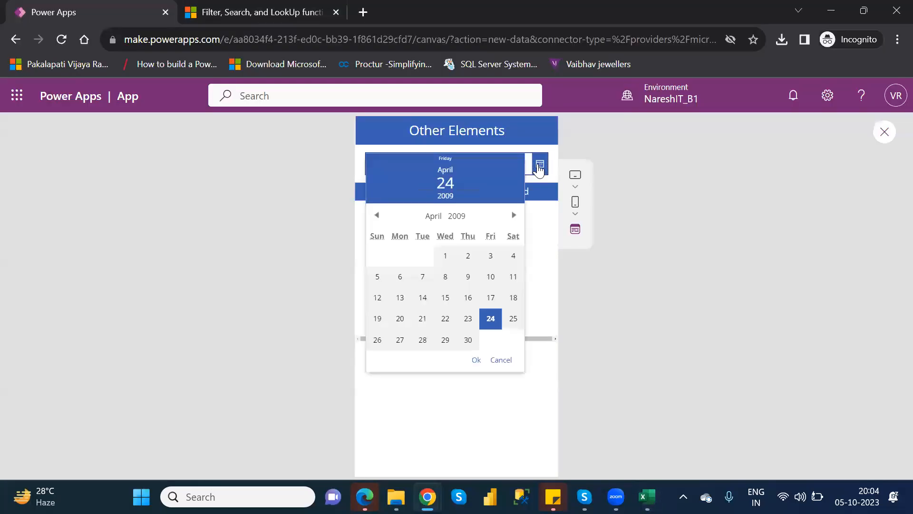
{"action": "left_click", "coordinate": [456, 216]}
{"action": "left_click_drag", "start_coordinate": [477, 329], "coordinate": [483, 389]}
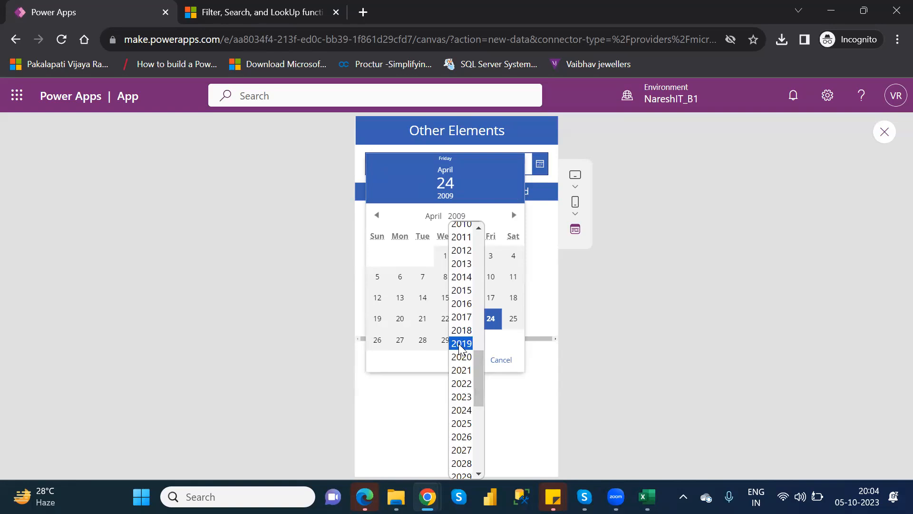
{"action": "left_click", "coordinate": [461, 344]}
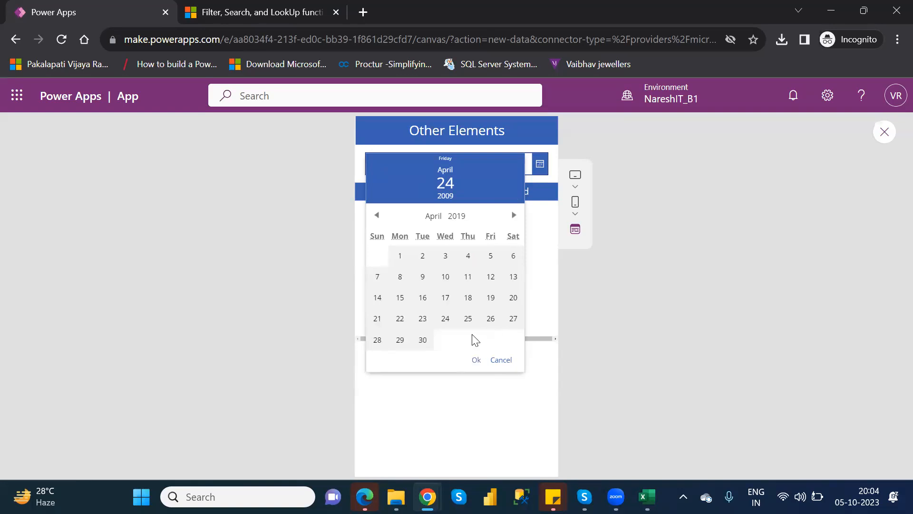
{"action": "left_click", "coordinate": [399, 340]}
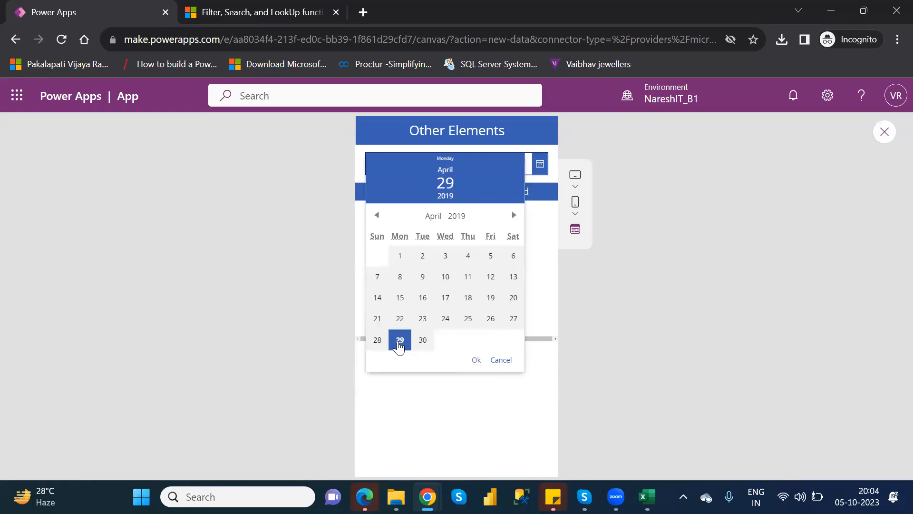
{"action": "left_click", "coordinate": [433, 216]}
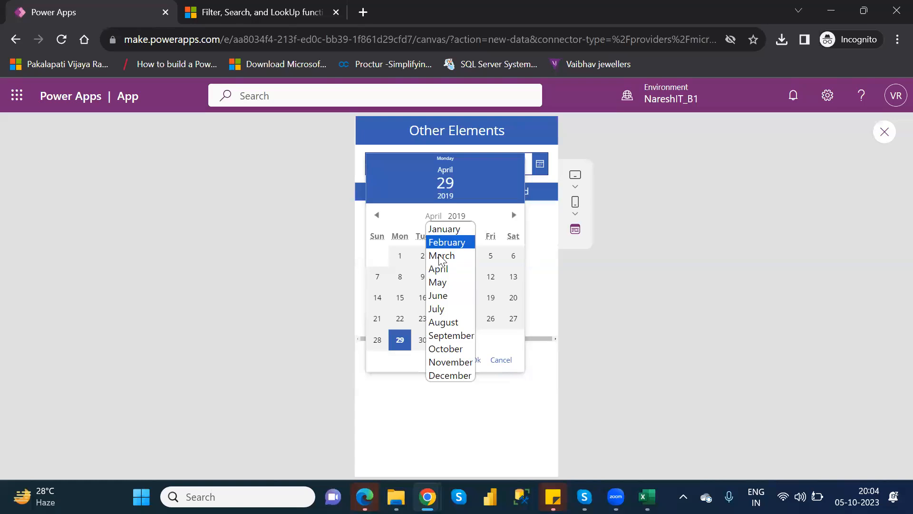
{"action": "left_click", "coordinate": [443, 283]}
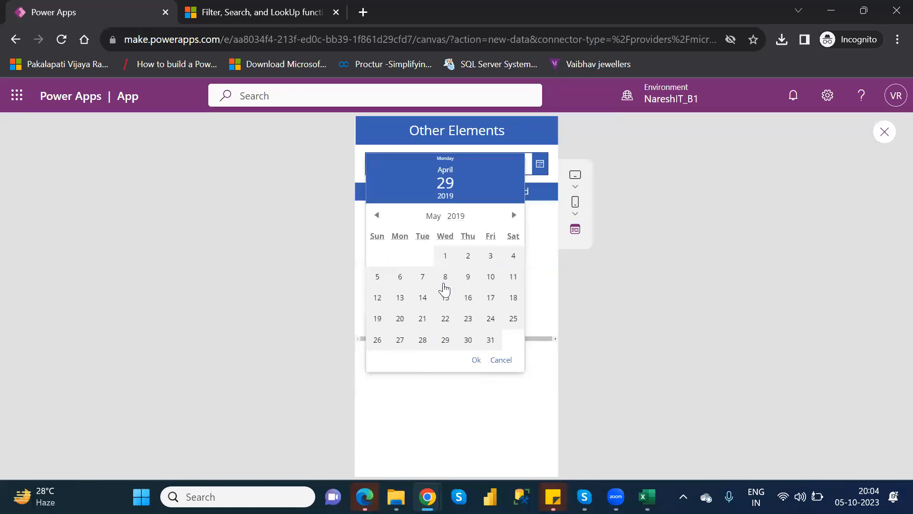
{"action": "left_click", "coordinate": [446, 340]}
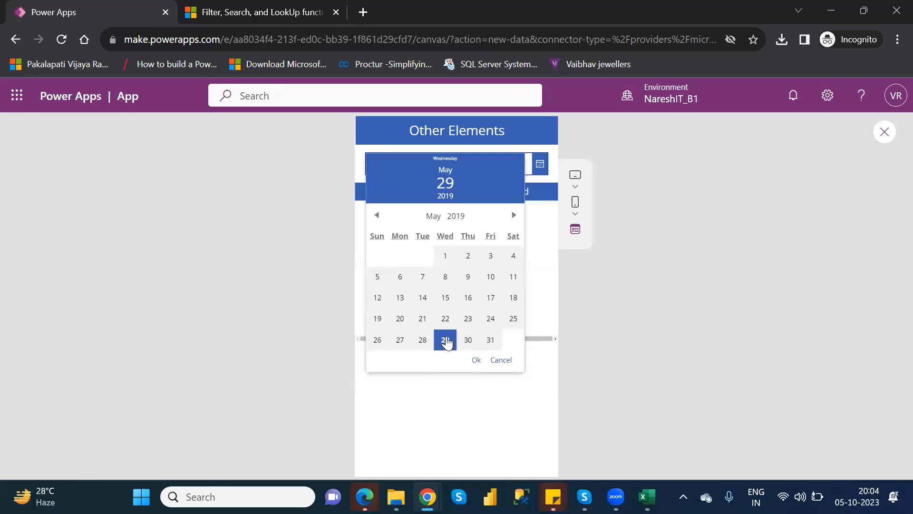
{"action": "left_click", "coordinate": [476, 362]}
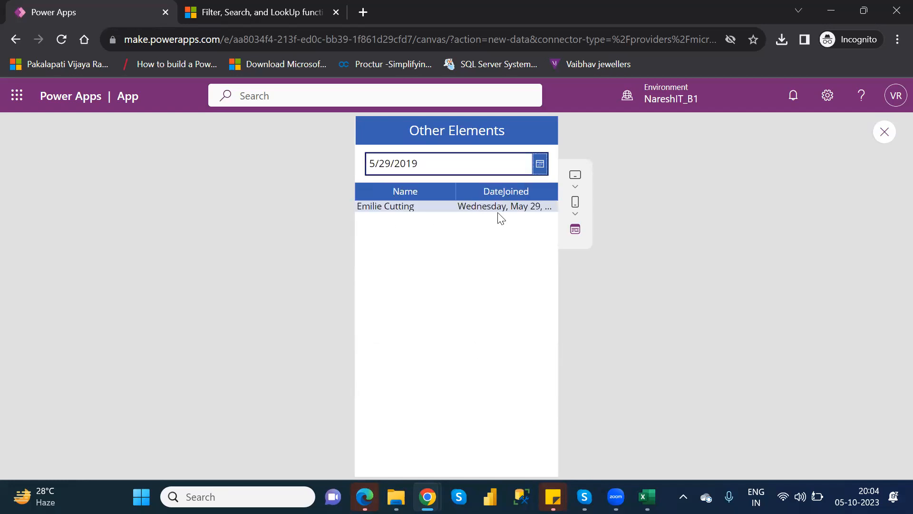
{"action": "left_click", "coordinate": [885, 133]}
{"action": "left_click", "coordinate": [585, 350]}
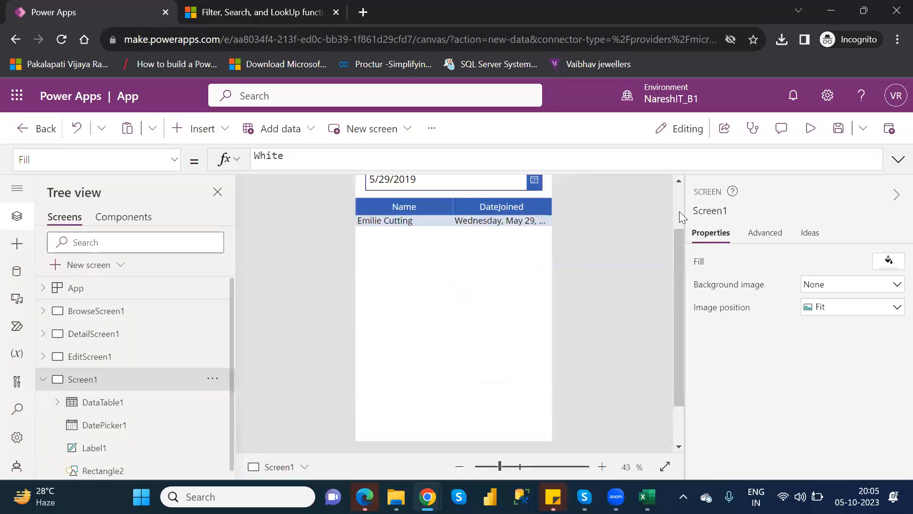
Review DataTable1's Items formula, examining the Customers source, the DateJoined column and the DatePicker1 reference in the Filter function
{"action": "scroll", "coordinate": [679, 211], "scroll_direction": "up", "scroll_amount": 2}
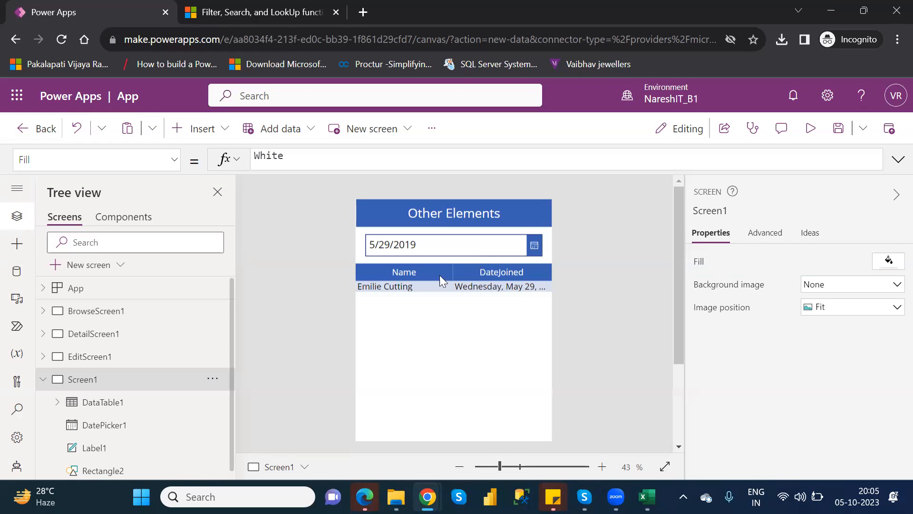
{"action": "left_click", "coordinate": [363, 370]}
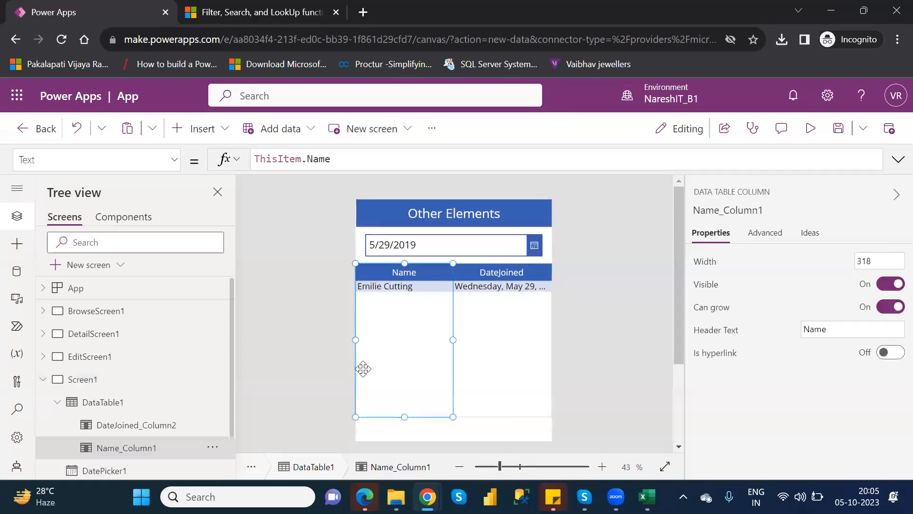
{"action": "left_click", "coordinate": [126, 404]}
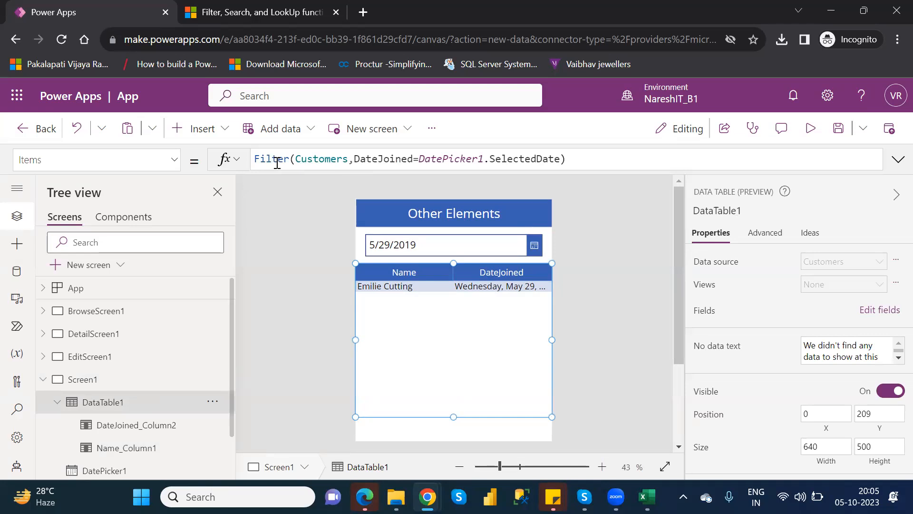
{"action": "left_click", "coordinate": [333, 162]}
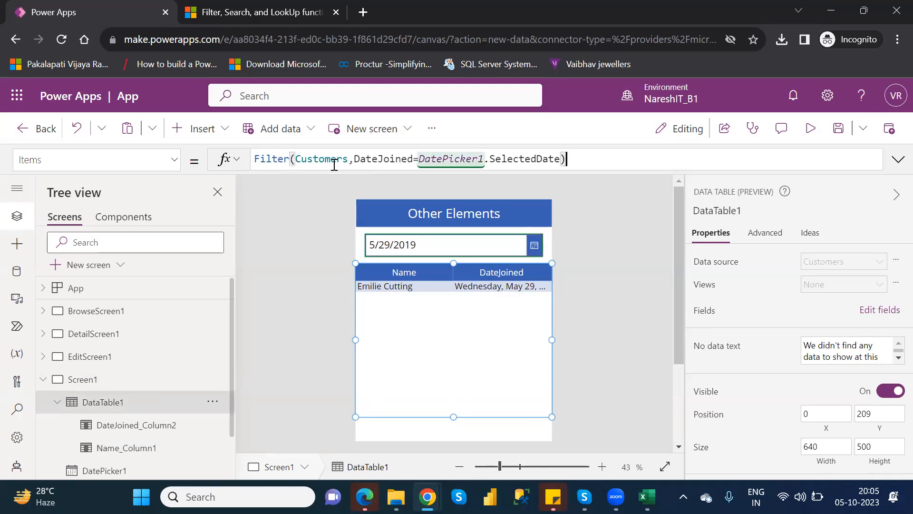
{"action": "double_click", "coordinate": [334, 159]}
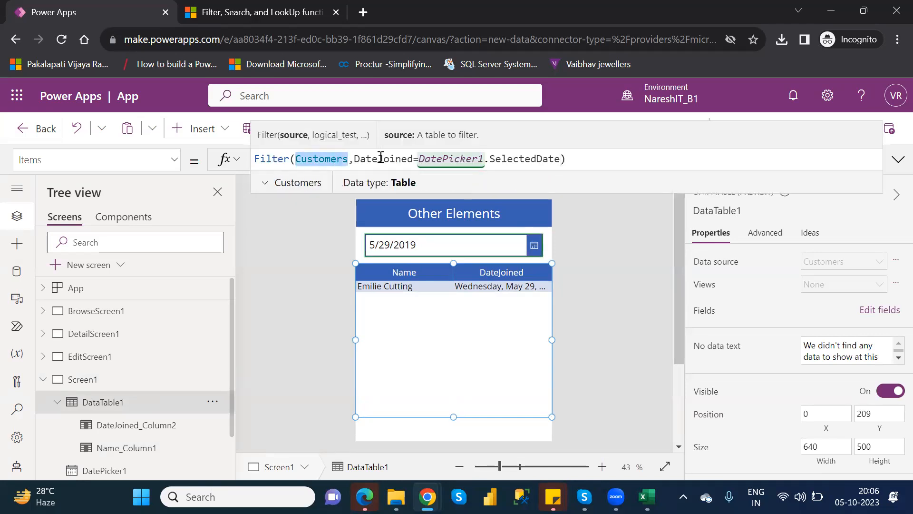
{"action": "double_click", "coordinate": [381, 158]}
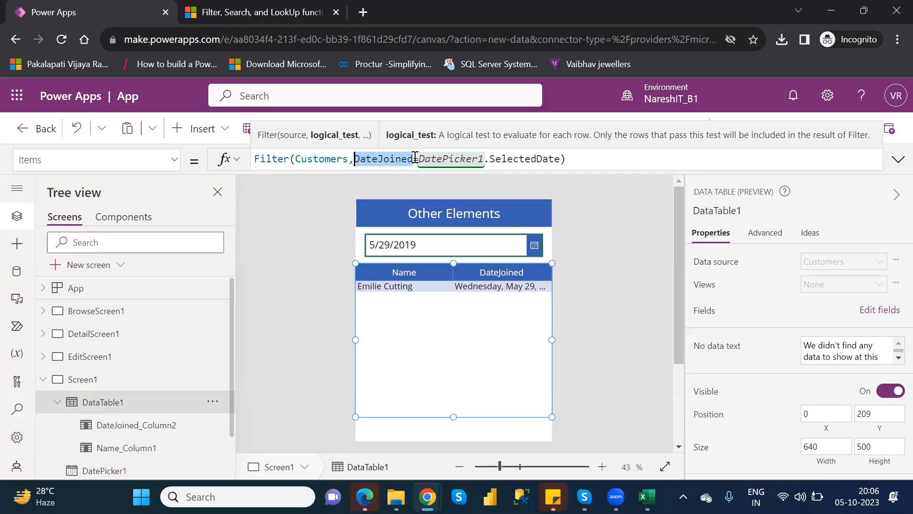
{"action": "double_click", "coordinate": [444, 159]}
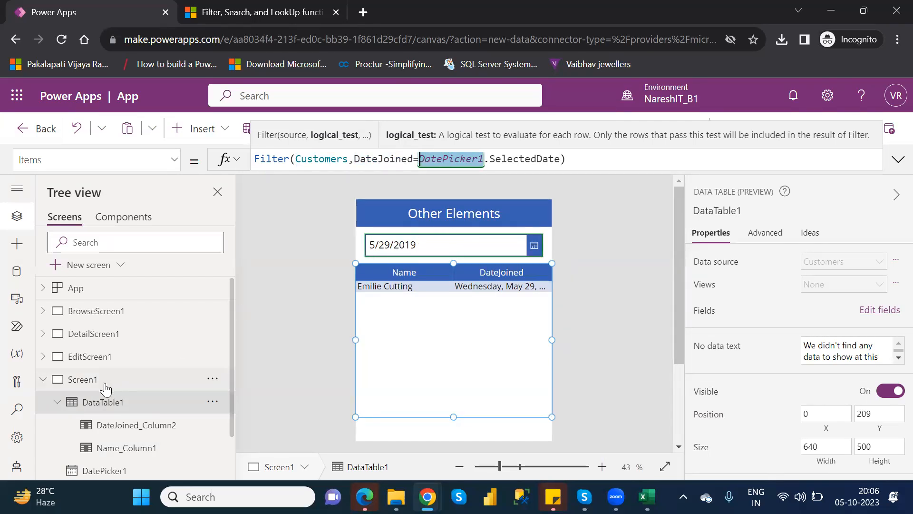
Collapse DataTable1 in the tree and reduce the data table's height to 230
{"action": "left_click", "coordinate": [55, 405]}
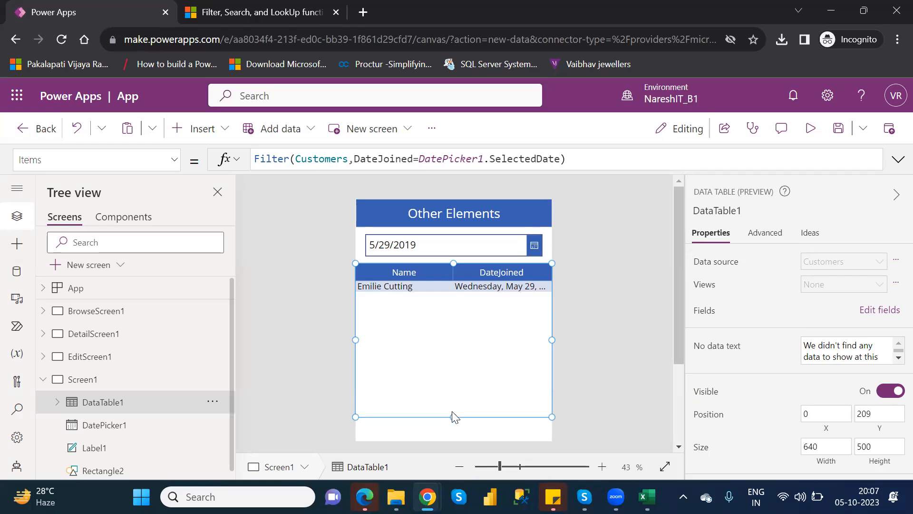
{"action": "left_click_drag", "start_coordinate": [453, 417], "coordinate": [451, 334]}
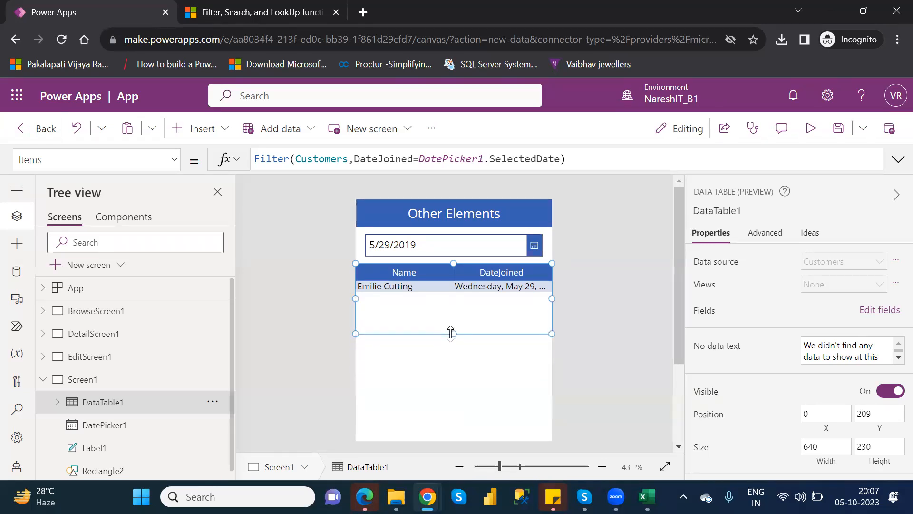
Insert a pen input control and place it below the data table at about X 14, Y 482
{"action": "left_click", "coordinate": [213, 133]}
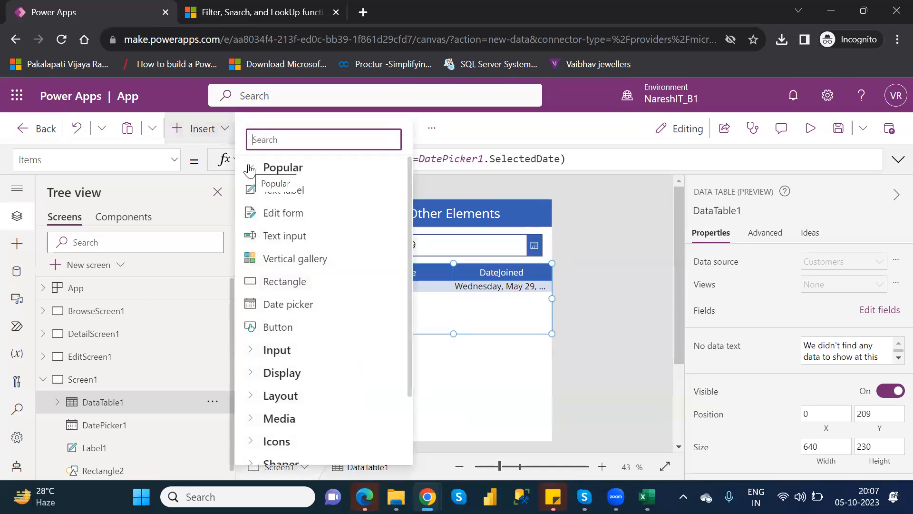
{"action": "left_click", "coordinate": [249, 169]}
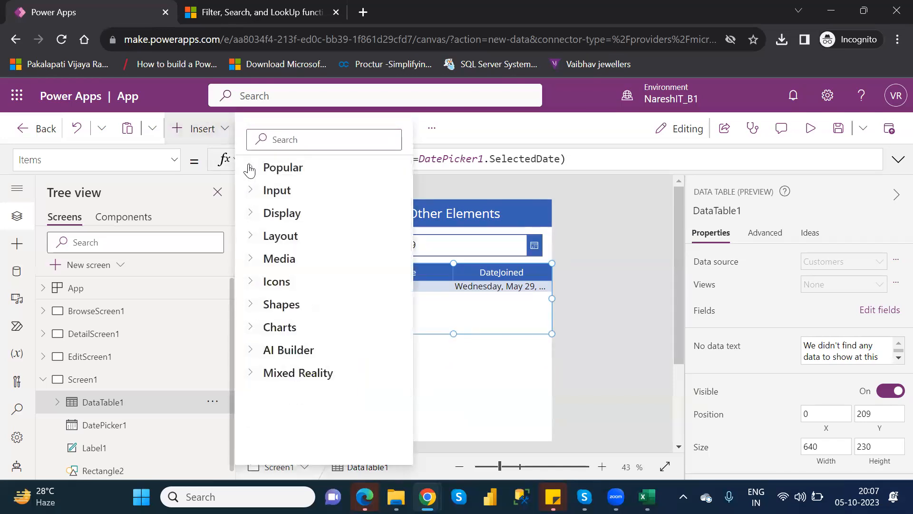
{"action": "left_click", "coordinate": [251, 196]}
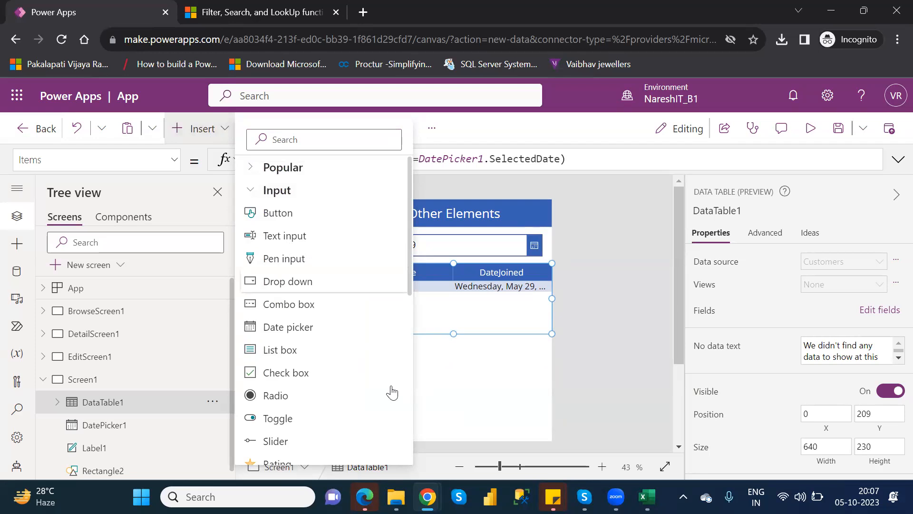
{"action": "left_click", "coordinate": [444, 379]}
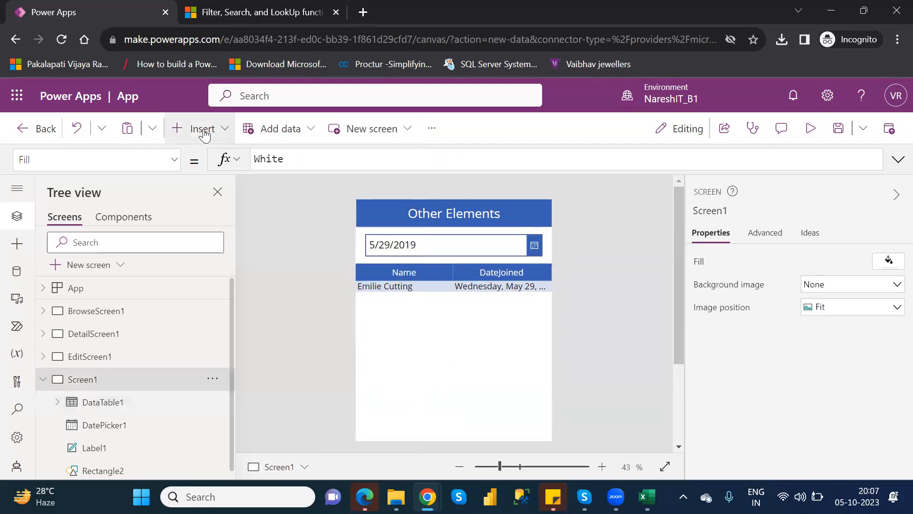
{"action": "left_click", "coordinate": [205, 136]}
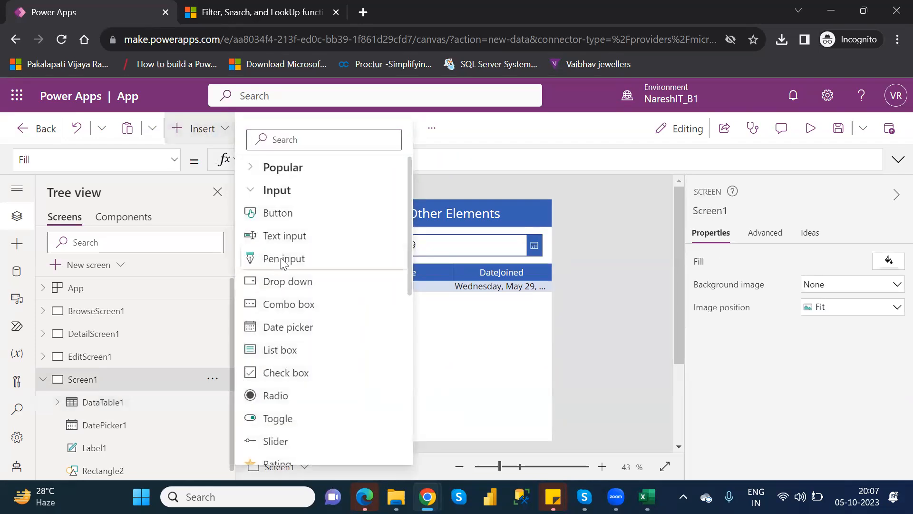
{"action": "left_click", "coordinate": [281, 260]}
{"action": "left_click_drag", "start_coordinate": [422, 236], "coordinate": [414, 369]}
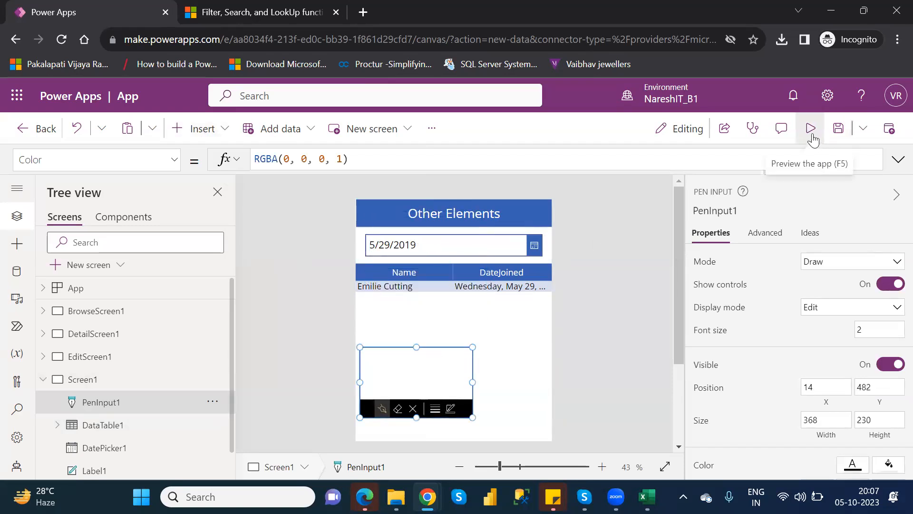
Test the pen input in the app preview by handwriting a word and viewing its colour palette, and return to the editor
{"action": "left_click", "coordinate": [811, 128]}
{"action": "mouse_move", "coordinate": [390, 282]}
{"action": "left_mouse_down"}
{"action": "mouse_move", "coordinate": [369, 295]}
{"action": "mouse_move", "coordinate": [426, 293]}
{"action": "mouse_move", "coordinate": [432, 309]}
{"action": "left_mouse_up"}
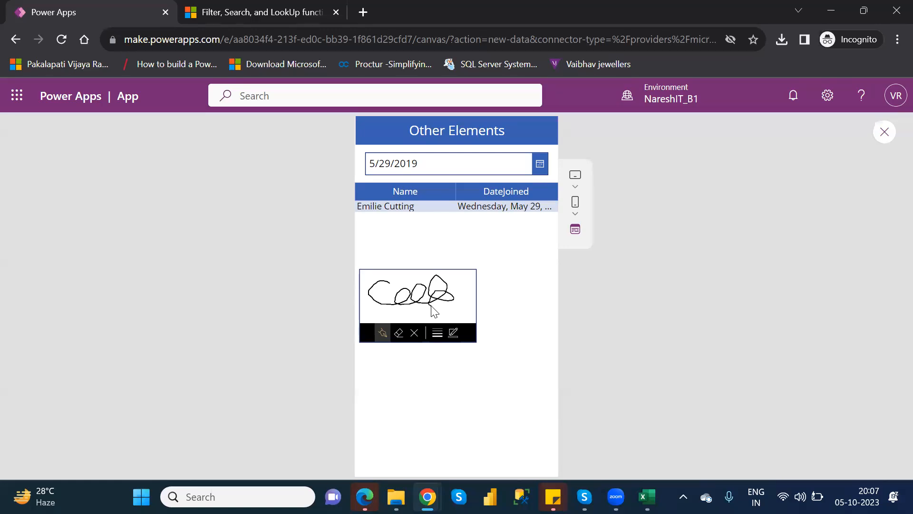
{"action": "left_click", "coordinate": [453, 334]}
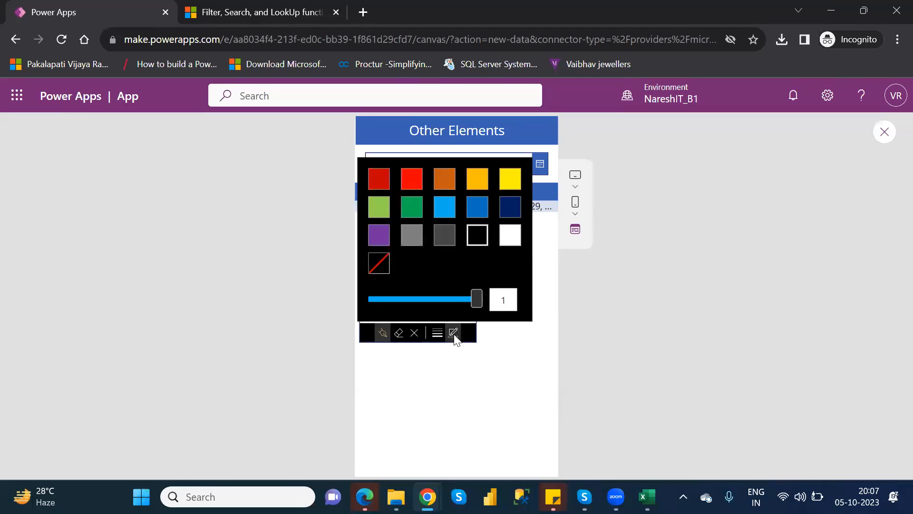
{"action": "left_click", "coordinate": [453, 333]}
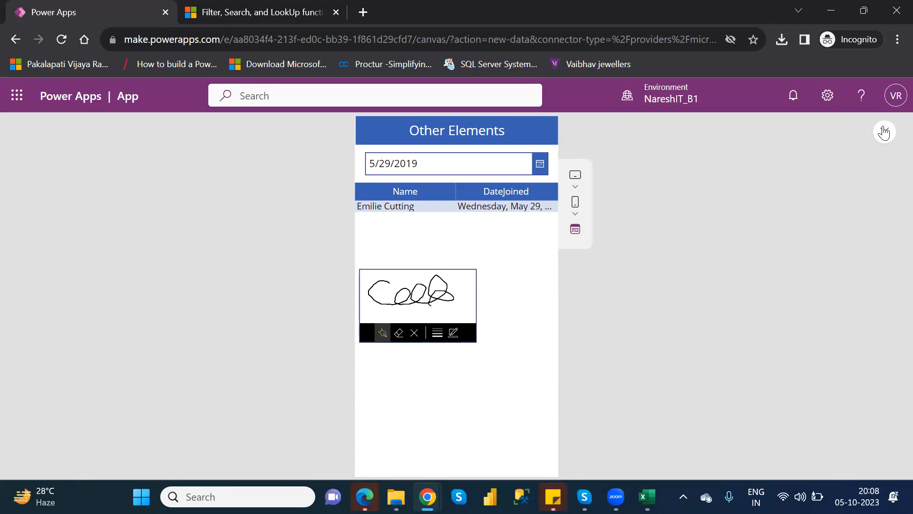
{"action": "left_click", "coordinate": [883, 132]}
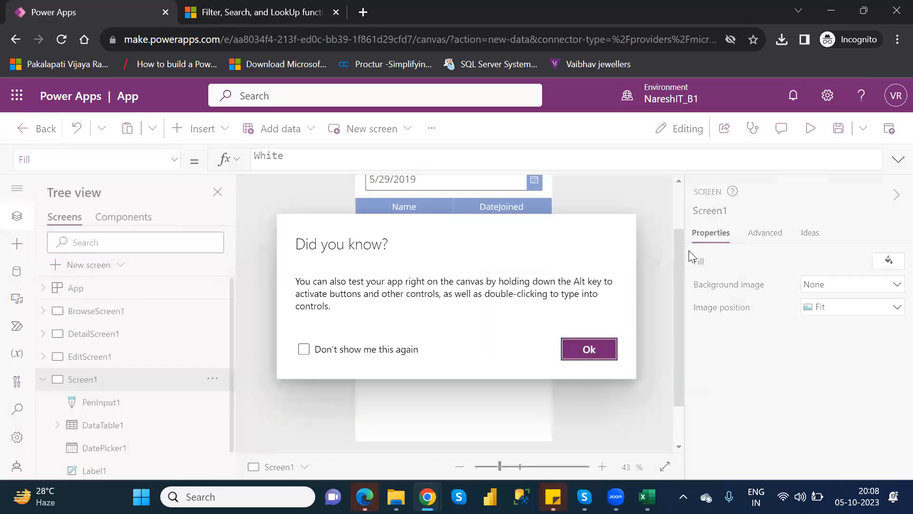
{"action": "left_click", "coordinate": [600, 345]}
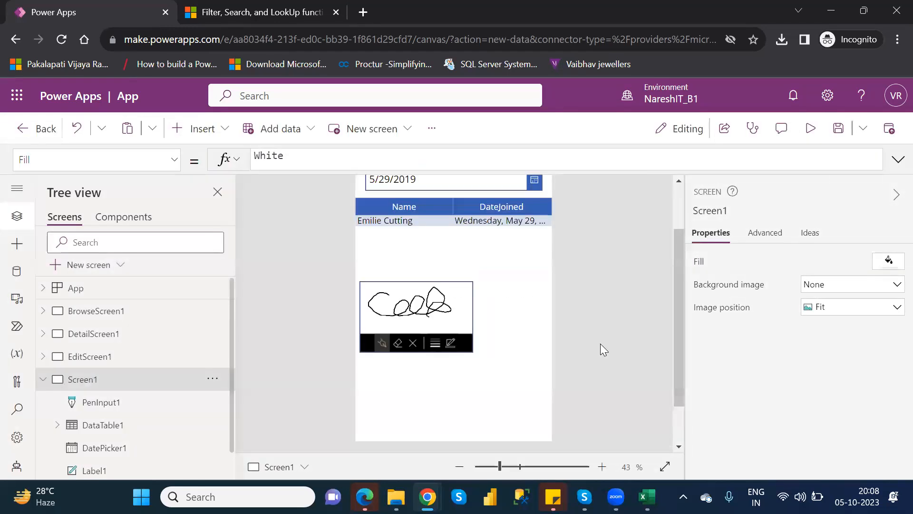